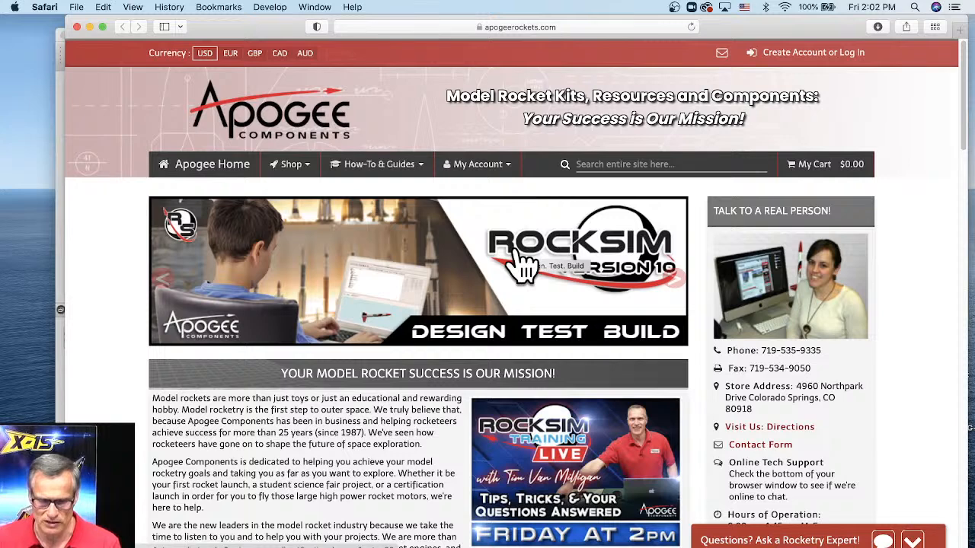
Open the RockSim 10 news article from the RockSim Version 10 banner and dismiss the newsletter sign-up pop-up.
click(522, 262)
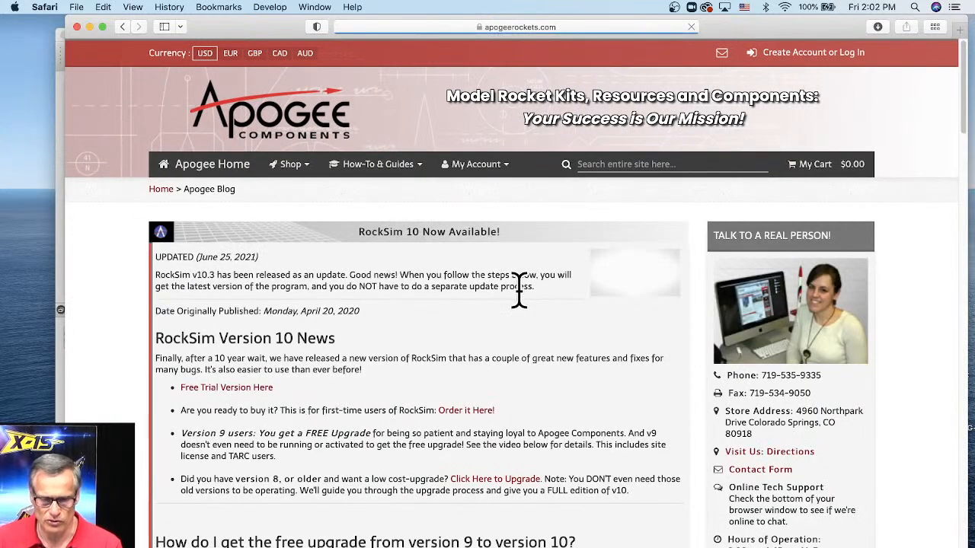
scroll(519, 293, down, 1)
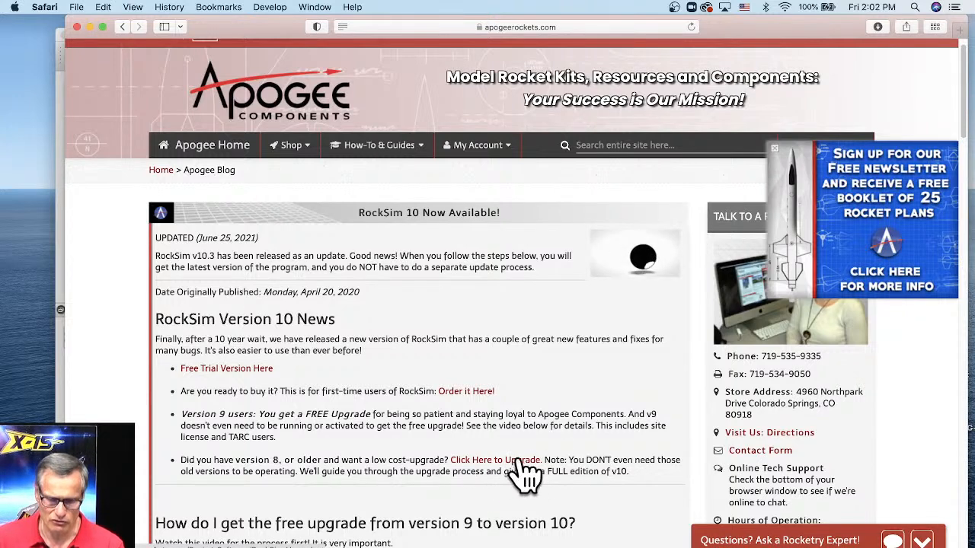
click(775, 148)
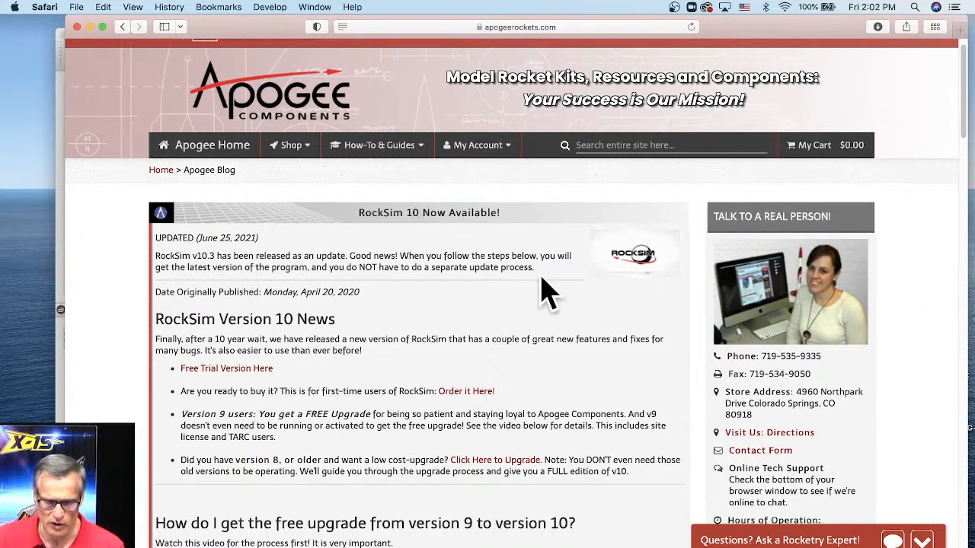
Open the RockSim Version History page from the site's software guides.
click(381, 160)
scroll(355, 189, up, 1)
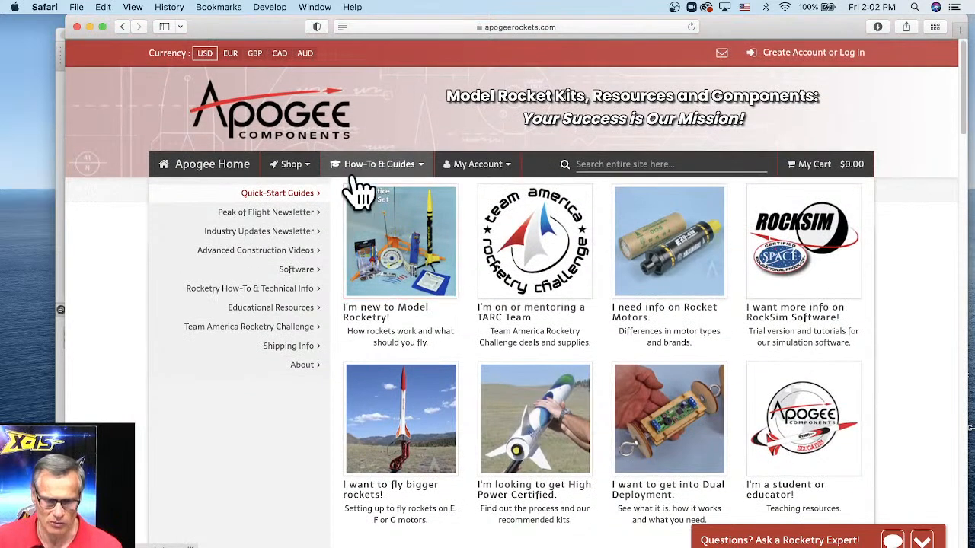
click(300, 271)
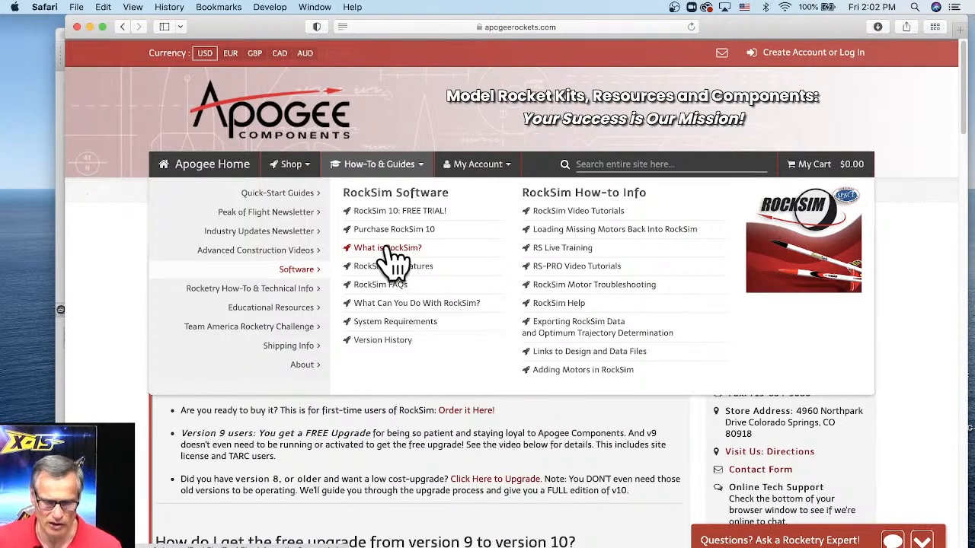
click(384, 341)
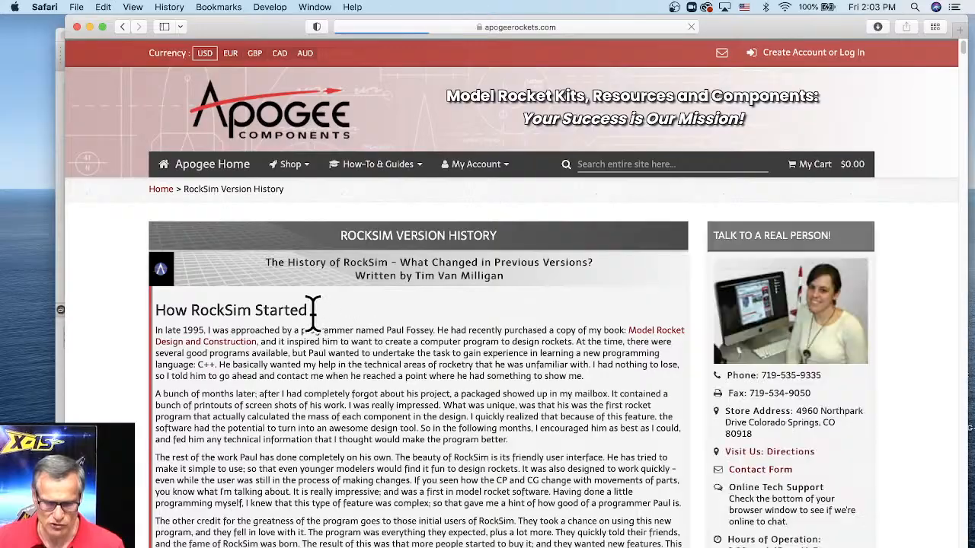
Find the changes for RockSim version 10.4.0f2 in the version history and highlight the release date.
scroll(283, 272, down, 20)
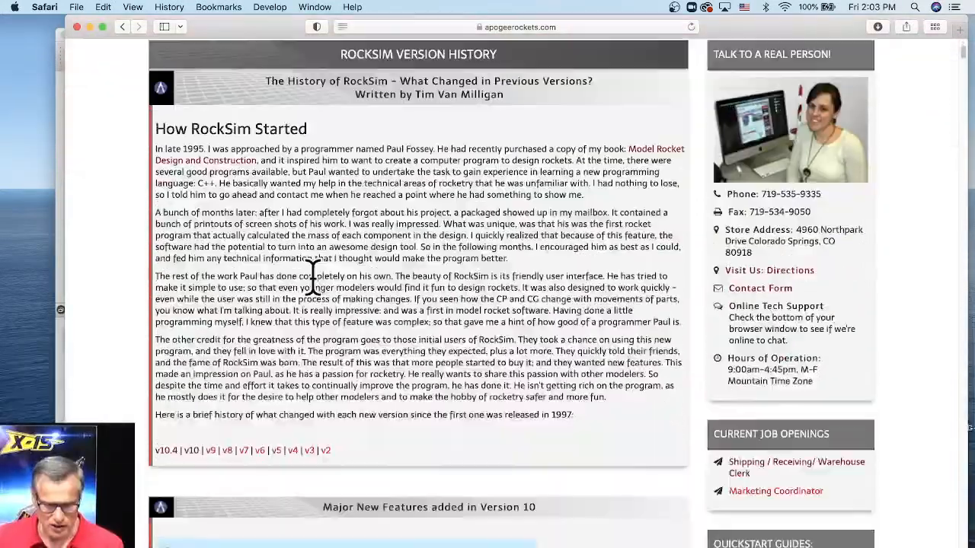
scroll(547, 238, down, 15)
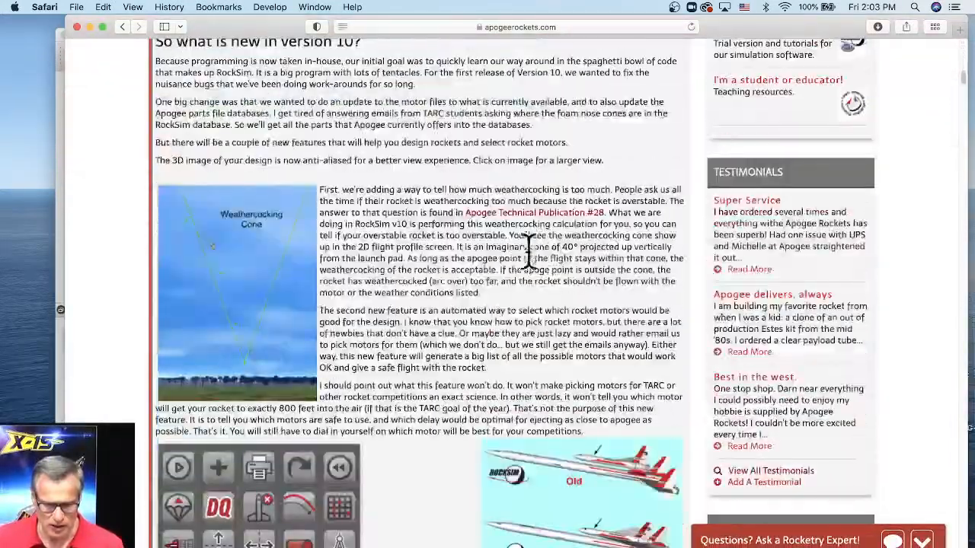
scroll(445, 287, down, 1)
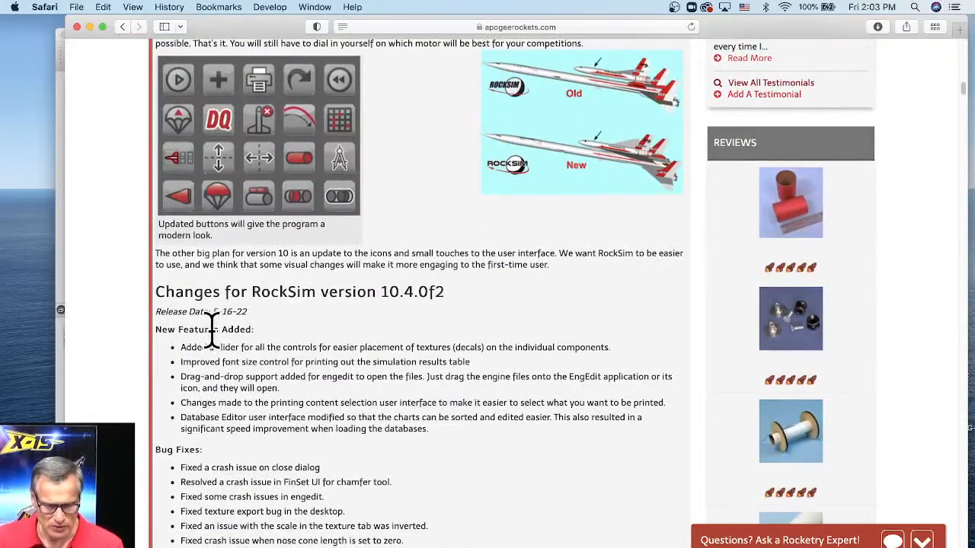
drag(219, 312, 277, 320)
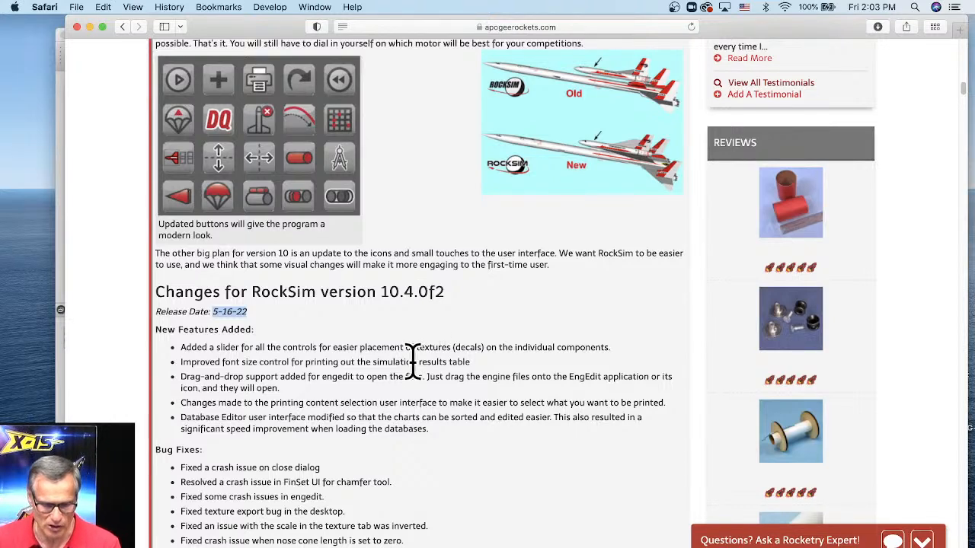
Highlight the version number 10.4.0f2 in the heading of the latest changes section.
scroll(430, 328, down, 1)
scroll(434, 297, down, 2)
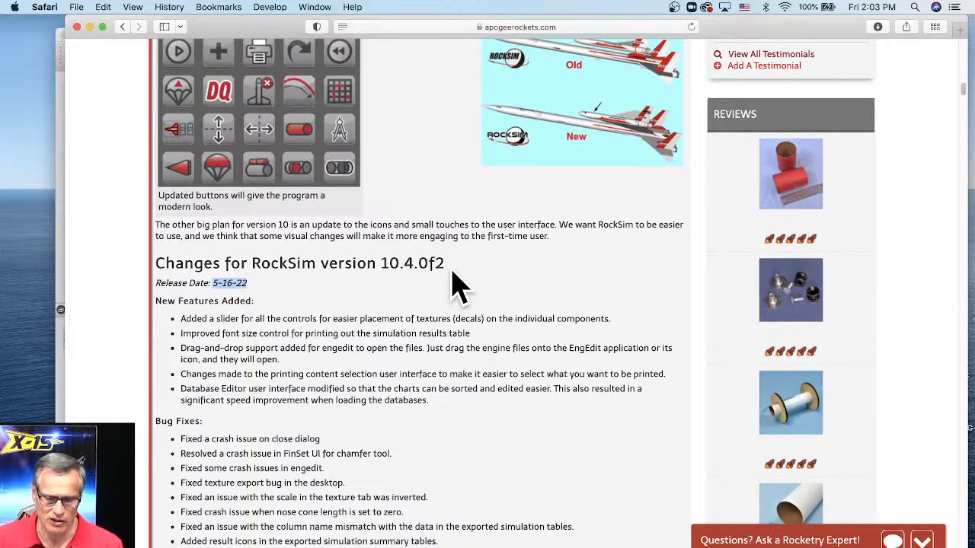
scroll(457, 282, down, 2)
scroll(455, 283, down, 3)
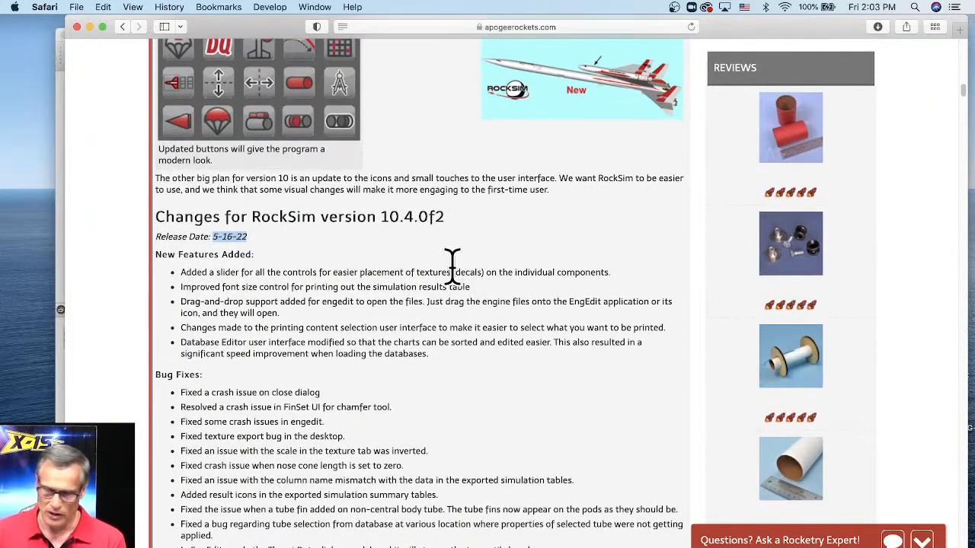
scroll(461, 219, down, 3)
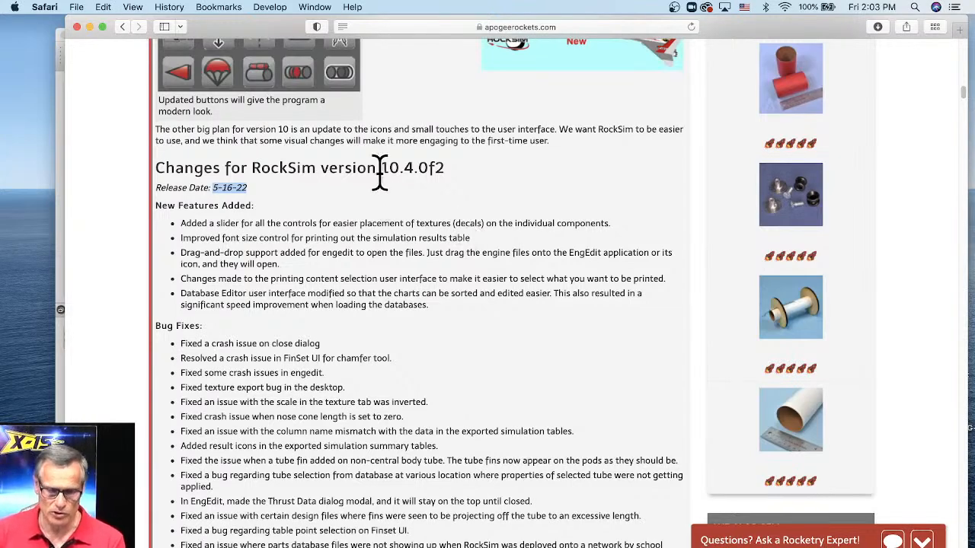
drag(381, 168, 450, 163)
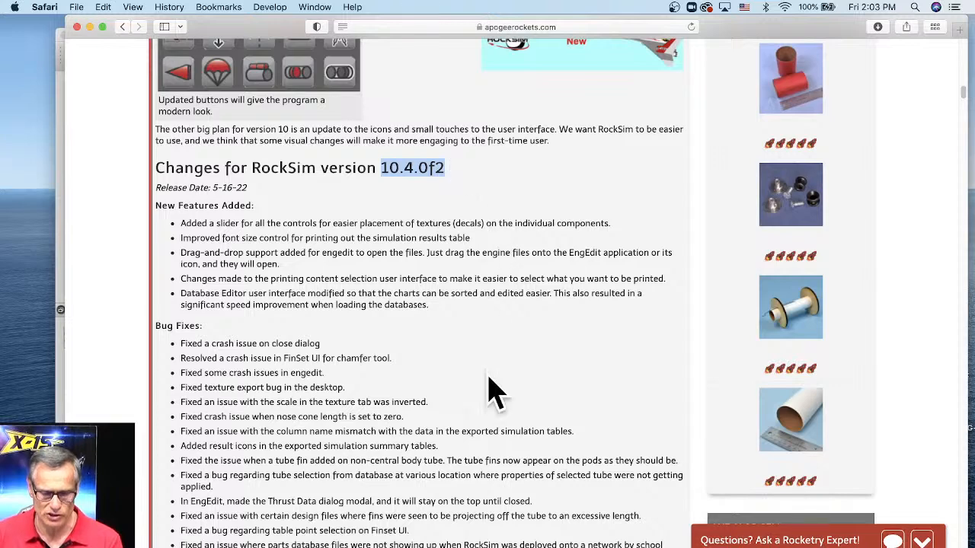
Highlight the new-feature entry about the slider for easier placement of textures (decals) on individual components.
scroll(420, 429, down, 1)
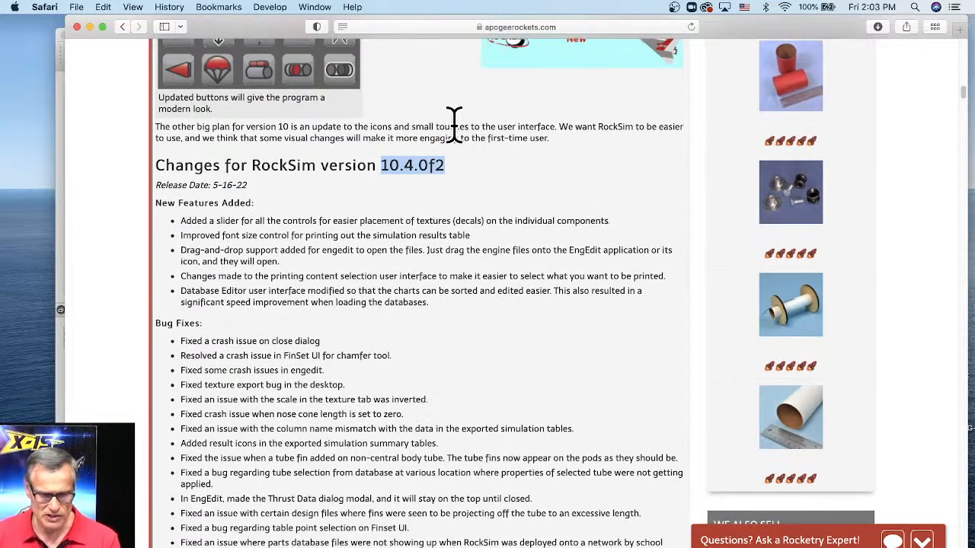
scroll(312, 164, down, 3)
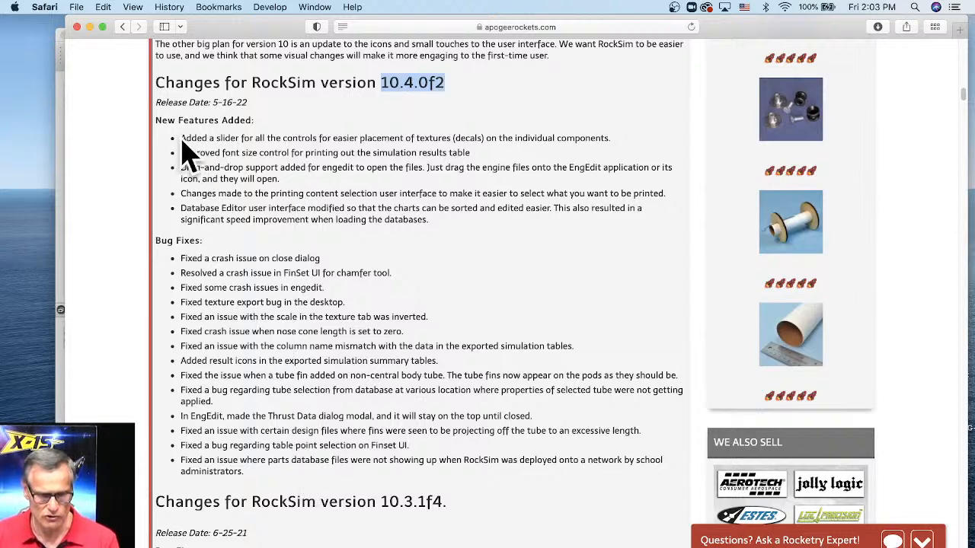
drag(182, 138, 502, 144)
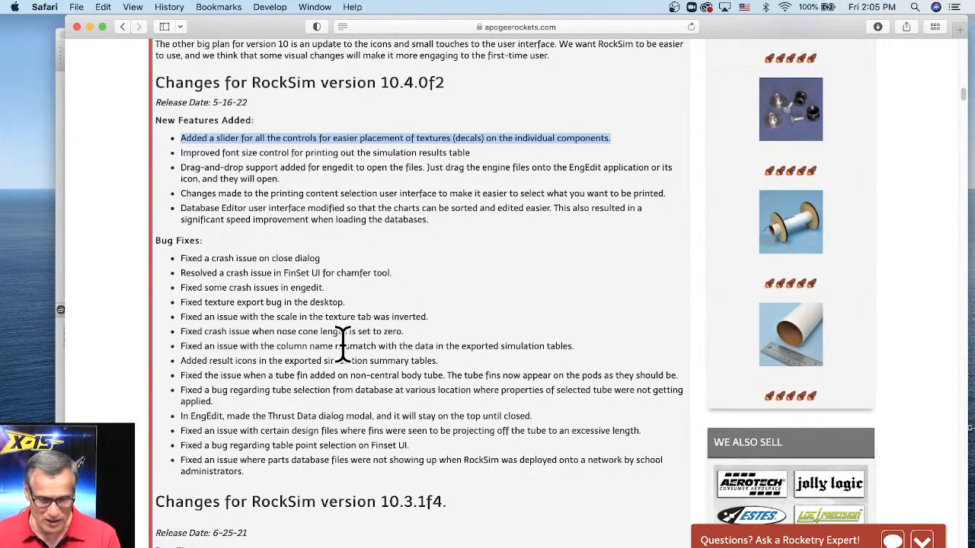
Open the RS Live Training page from the RockSim how-to information in the site's software guides.
scroll(411, 337, up, 20)
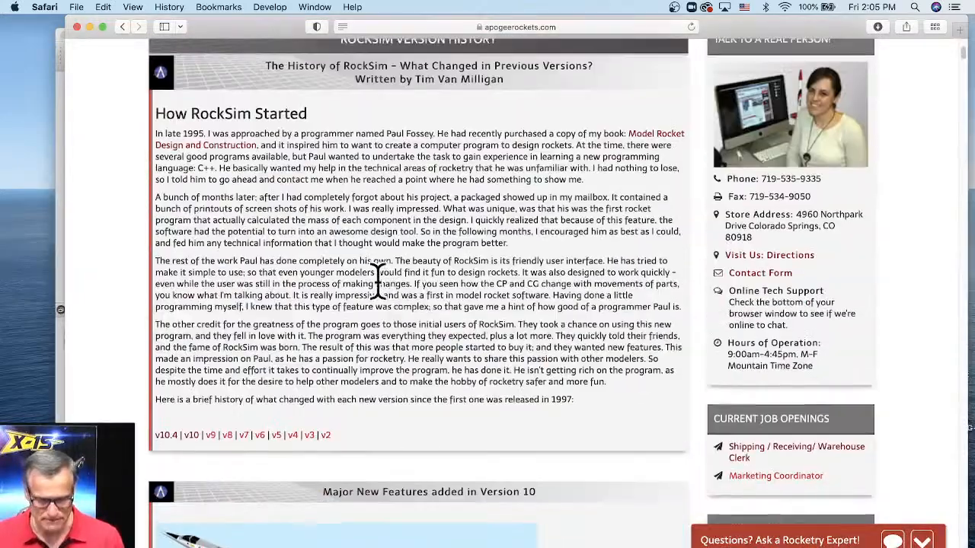
scroll(377, 282, up, 5)
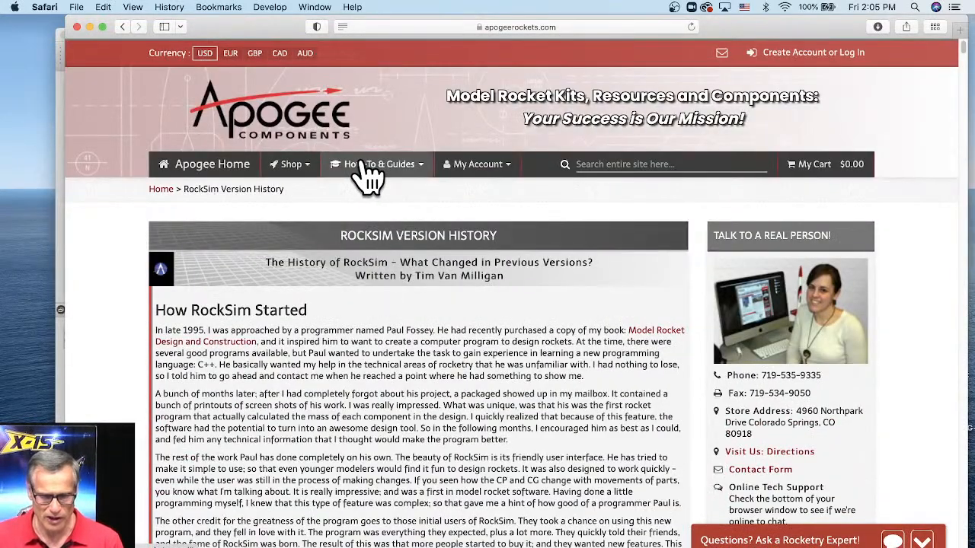
mouse_move(367, 175)
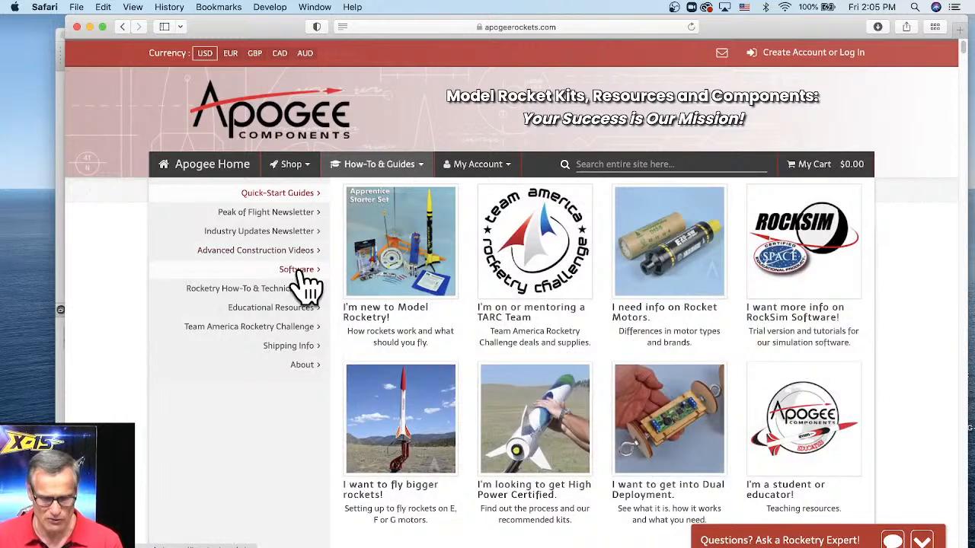
mouse_move(304, 287)
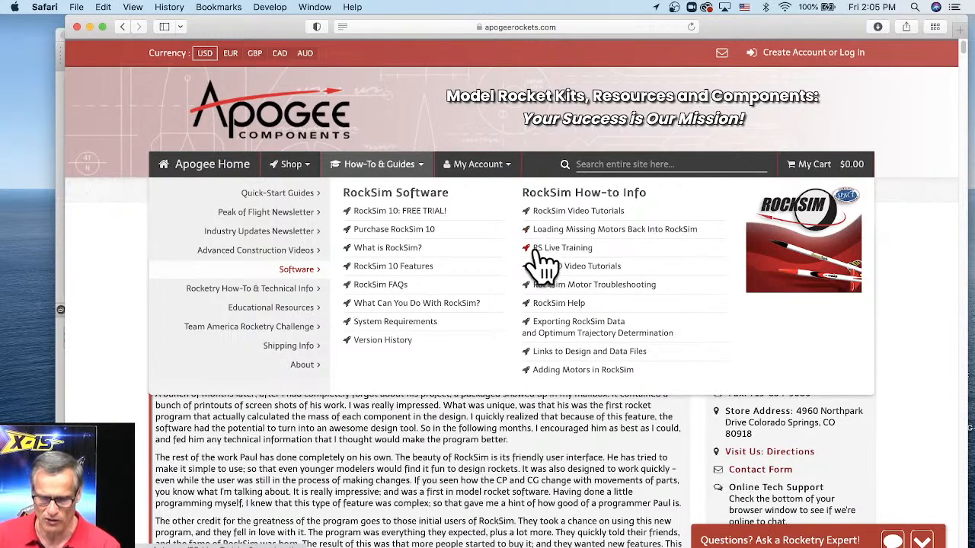
click(567, 247)
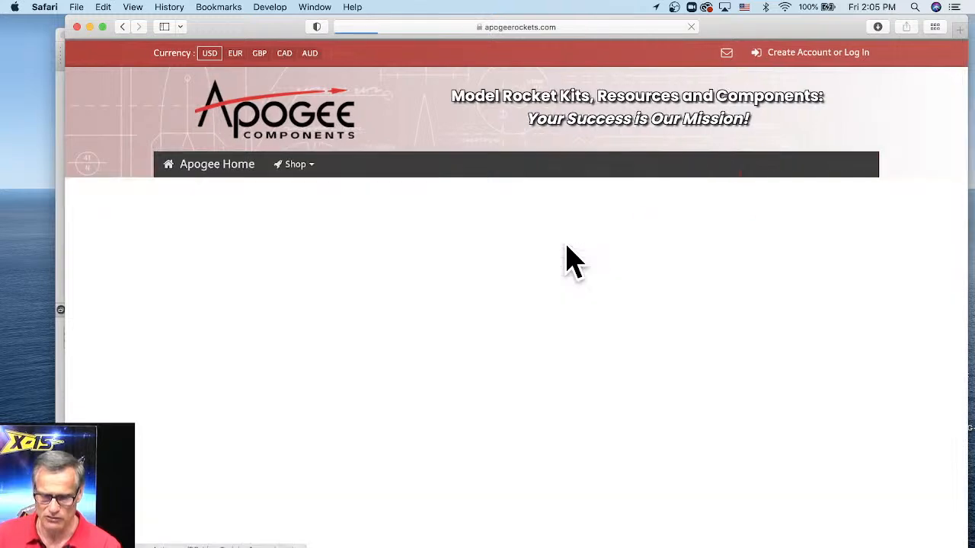
Highlight the label "Episode 73" in the list of archived live training broadcasts.
scroll(697, 252, down, 2)
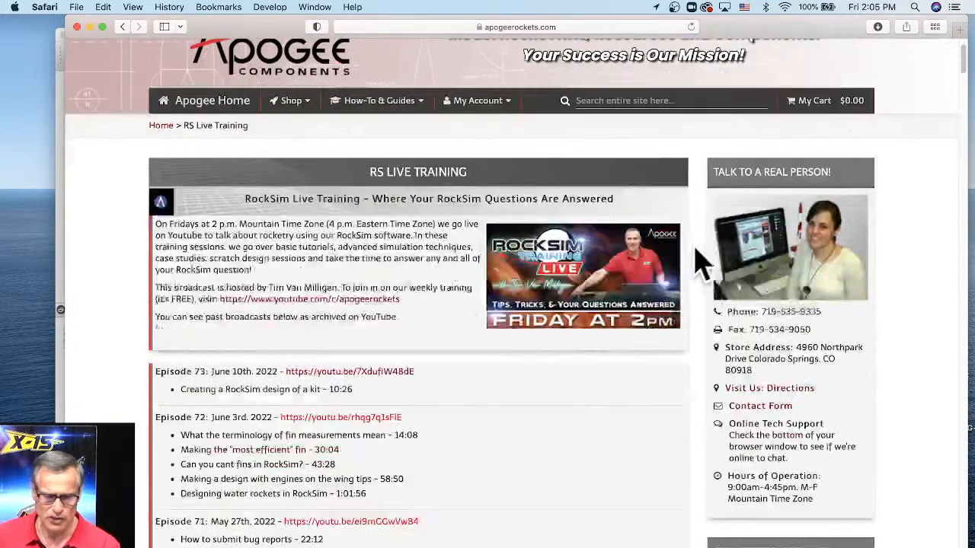
scroll(322, 341, down, 2)
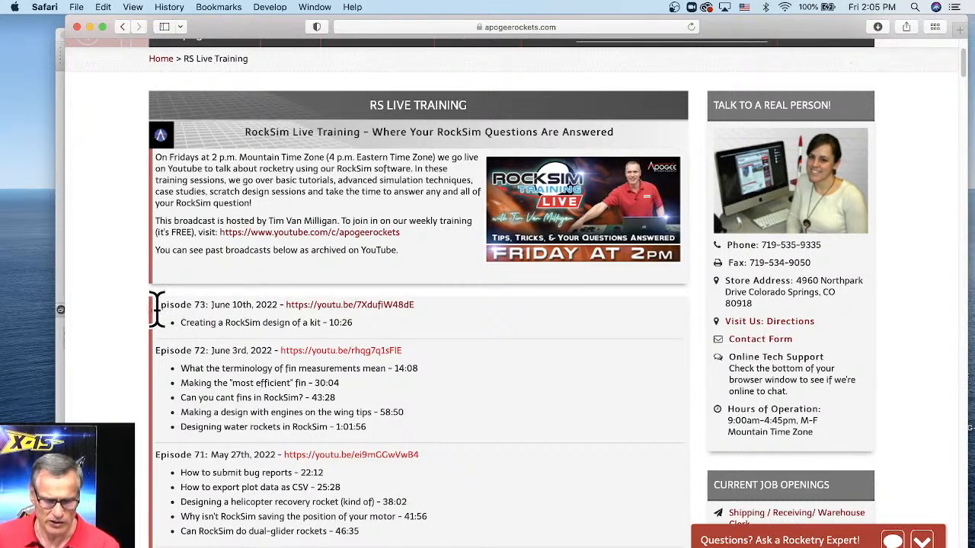
drag(156, 309, 206, 308)
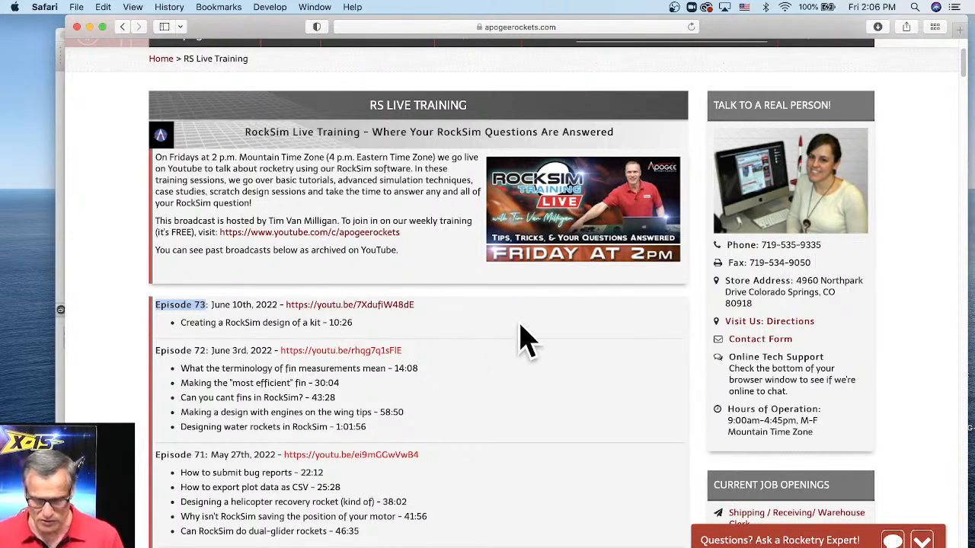
Search the site for "superbird" to open the SuperBird kit's page, and view its main product picture enlarged.
scroll(520, 336, up, 3)
click(589, 133)
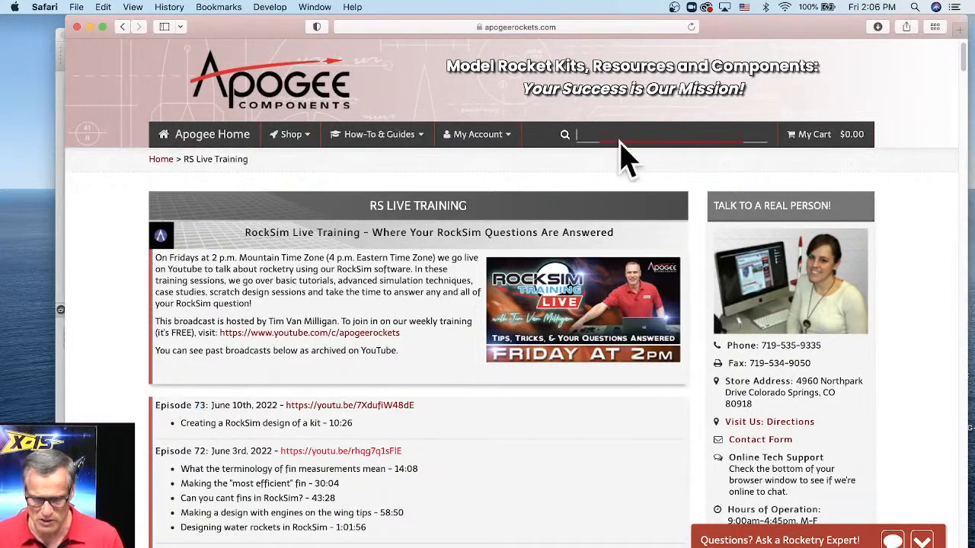
text(super)
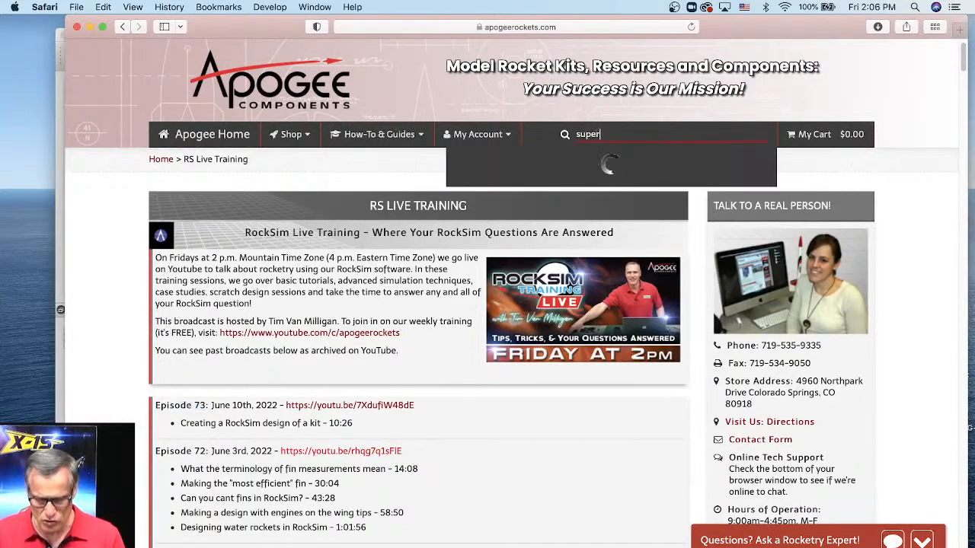
text(bird)
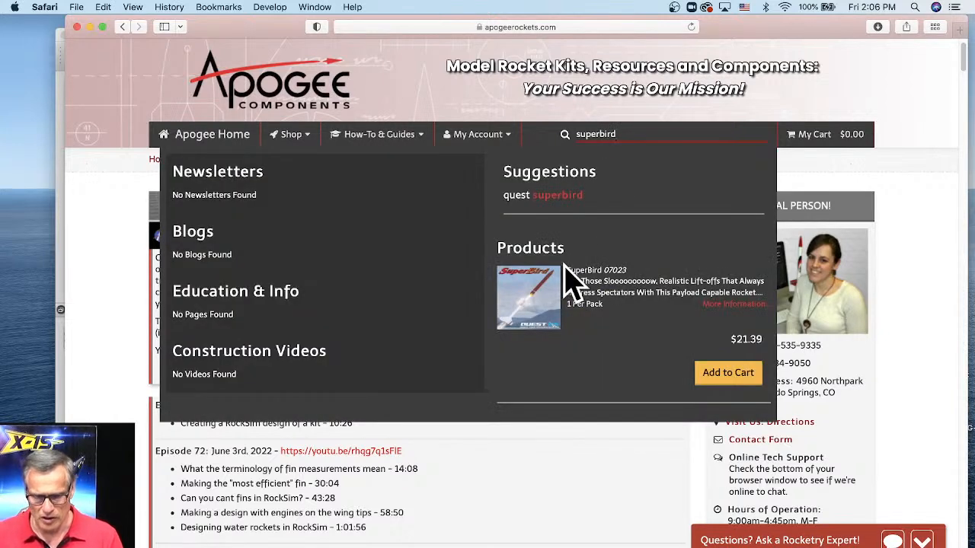
click(526, 294)
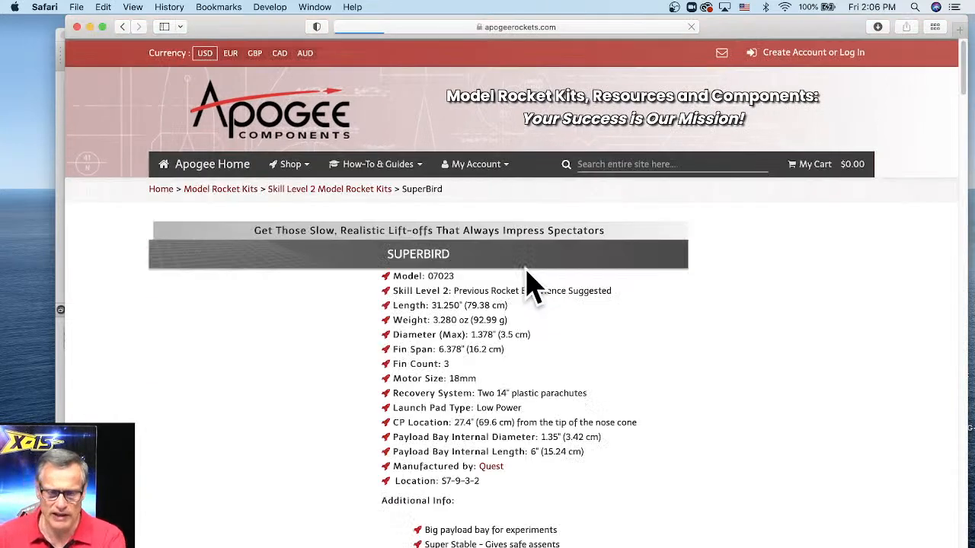
click(276, 400)
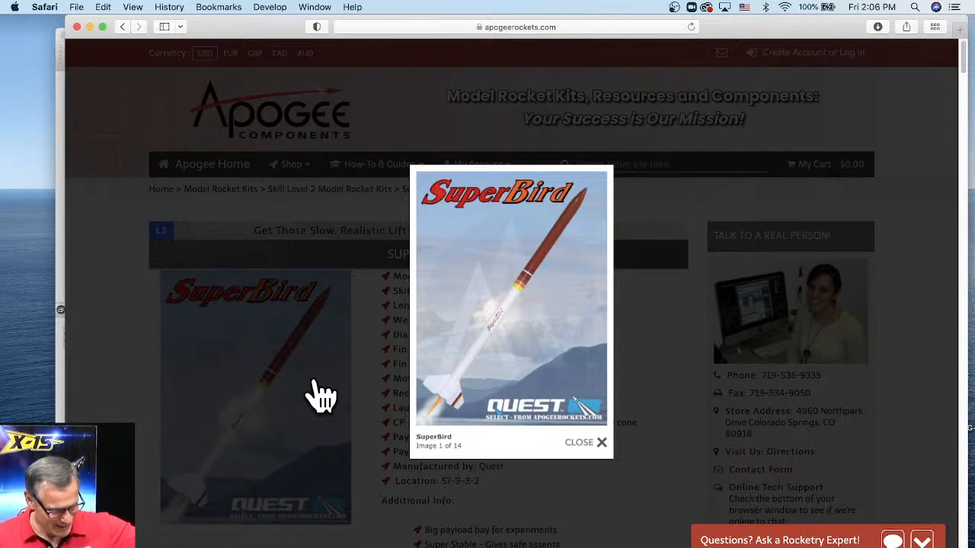
click(337, 396)
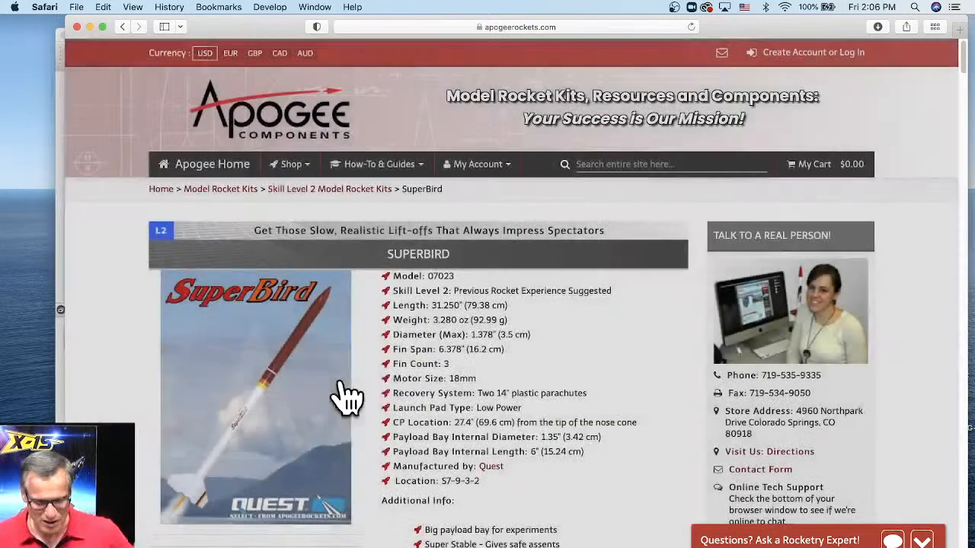
Examine the SuperBird page's RockSim File section and its table of recommended motors.
scroll(484, 308, down, 3)
scroll(484, 309, down, 8)
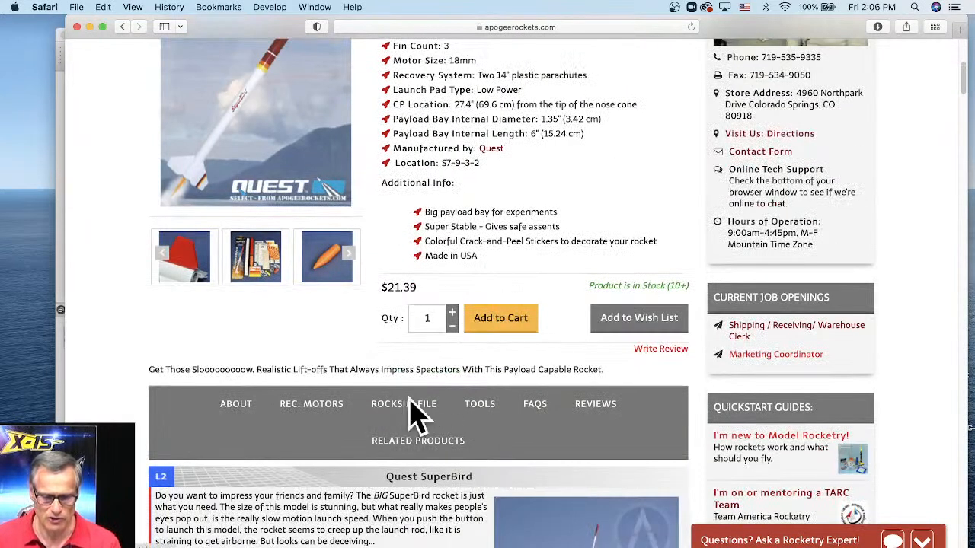
click(414, 412)
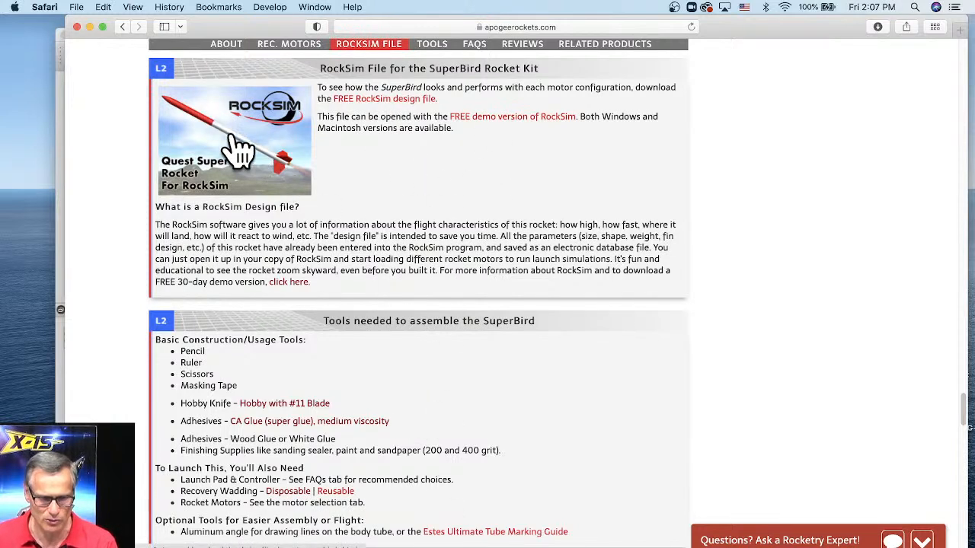
scroll(446, 224, up, 10)
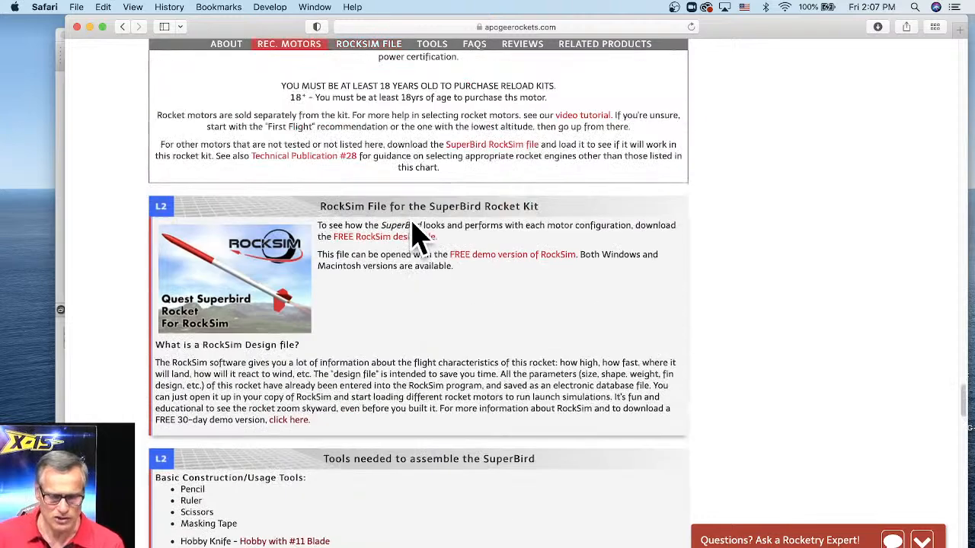
scroll(428, 290, up, 4)
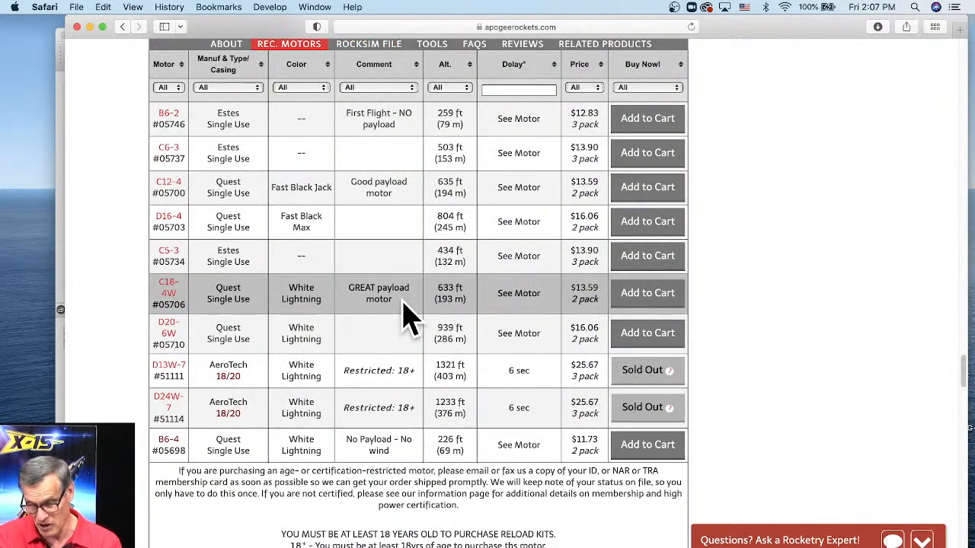
Find the SuperBird page's section on flying the kit in 3D and start the embedded Launch Visualizer.
scroll(435, 326, up, 8)
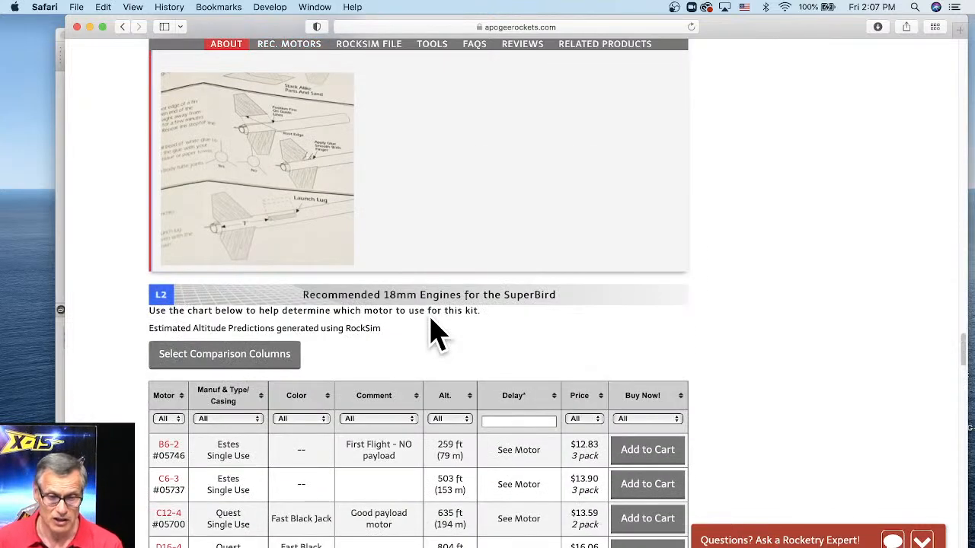
scroll(435, 335, up, 14)
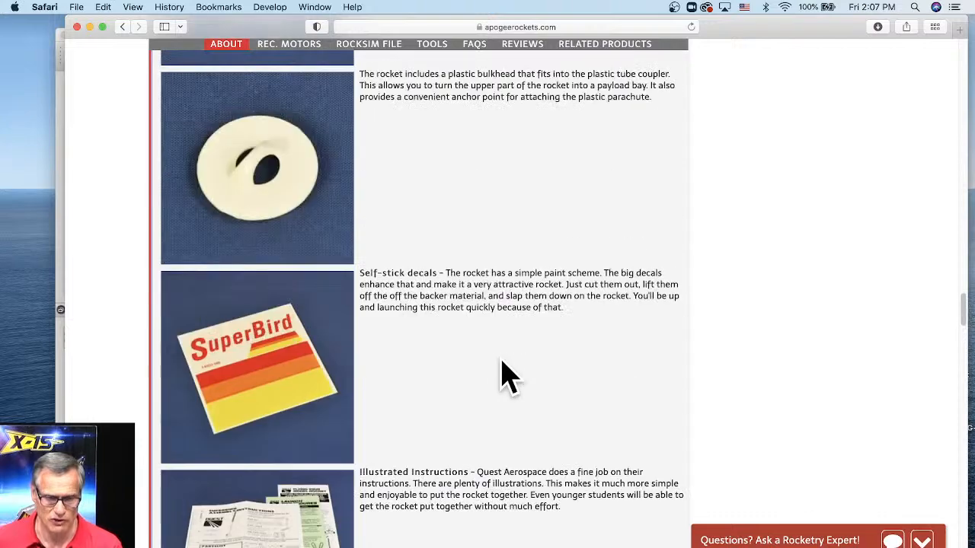
scroll(509, 377, up, 20)
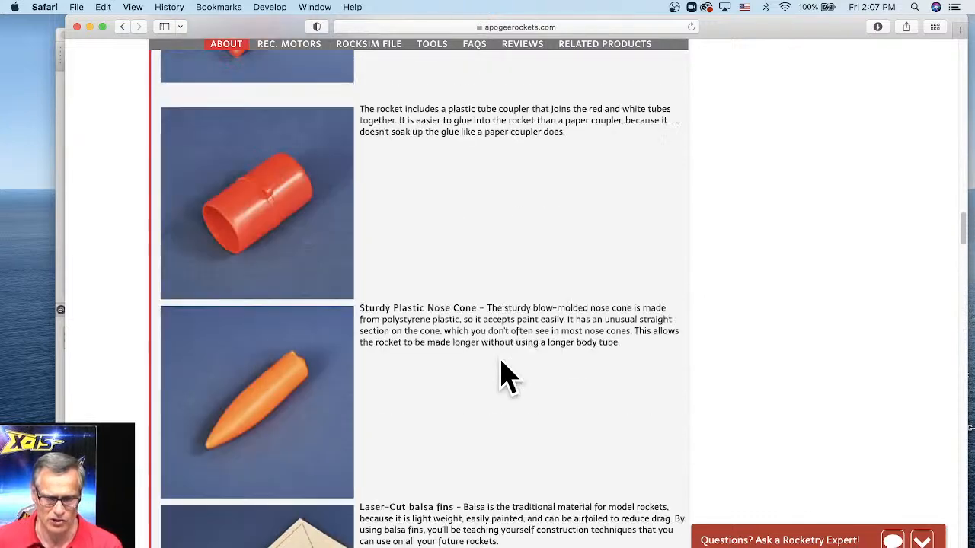
scroll(509, 377, up, 17)
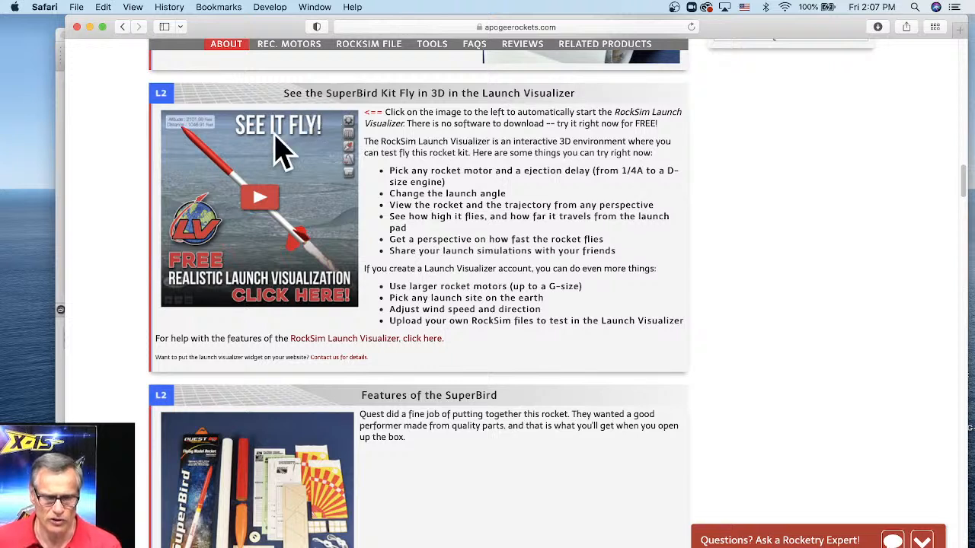
click(258, 202)
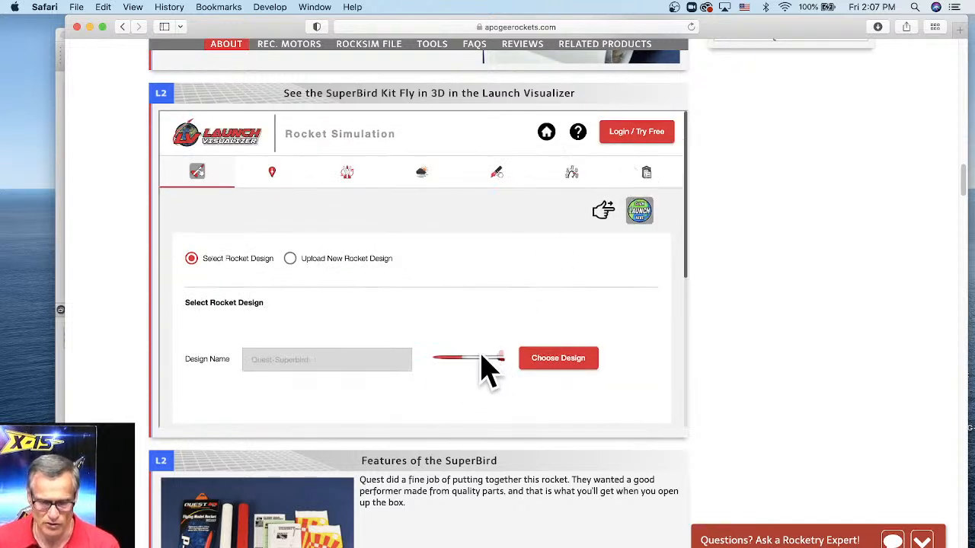
Examine the SuperBird on its launch pad in the embedded 3D preview, up close and from above with the compass and wind direction.
drag(685, 214, 682, 346)
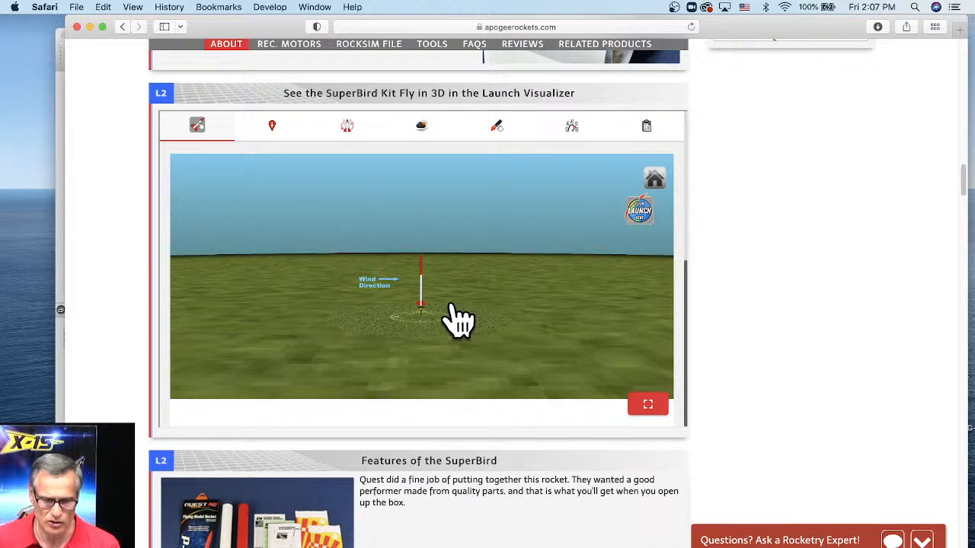
scroll(457, 320, up, 5)
scroll(457, 319, down, 2)
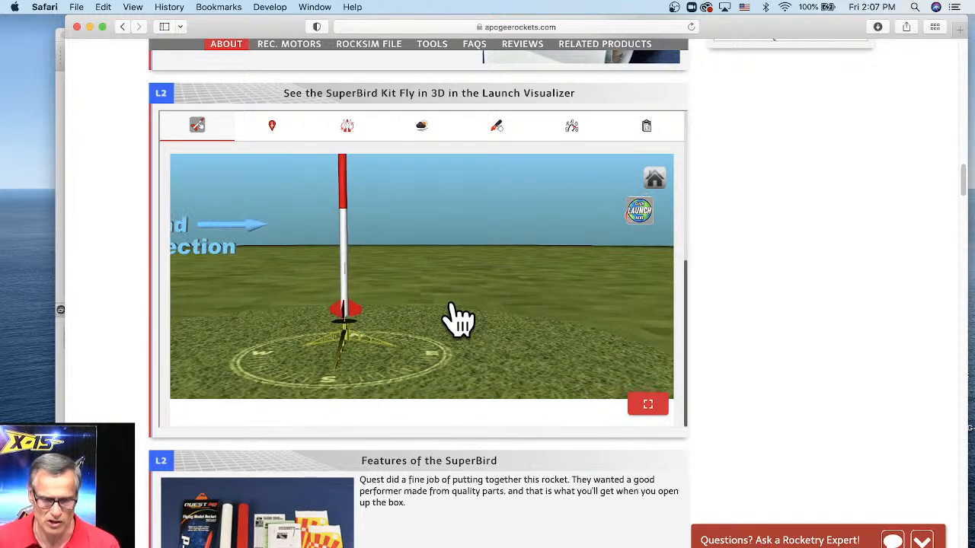
scroll(430, 323, down, 2)
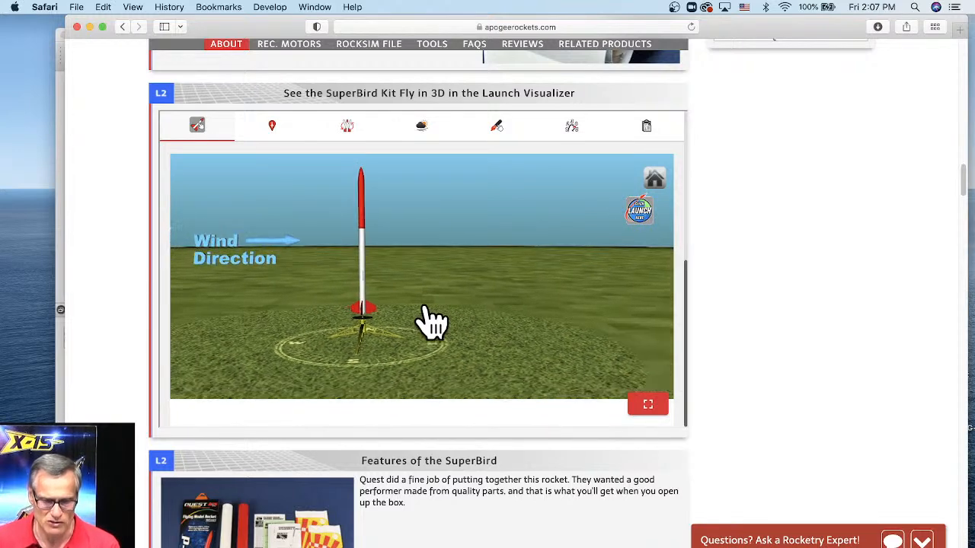
mouse_move(389, 305)
mouse_down()
mouse_move(525, 314)
mouse_move(408, 311)
mouse_move(386, 323)
mouse_up()
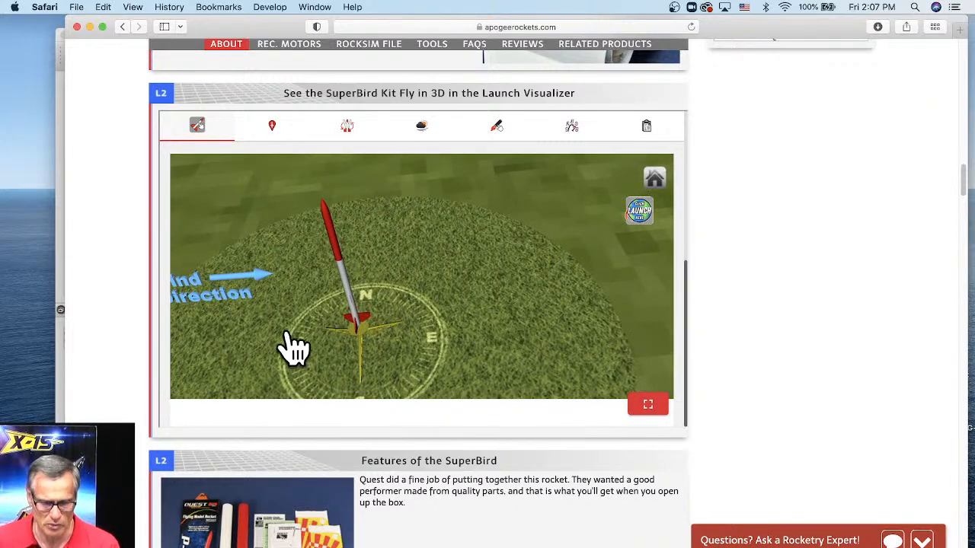
drag(423, 346, 459, 311)
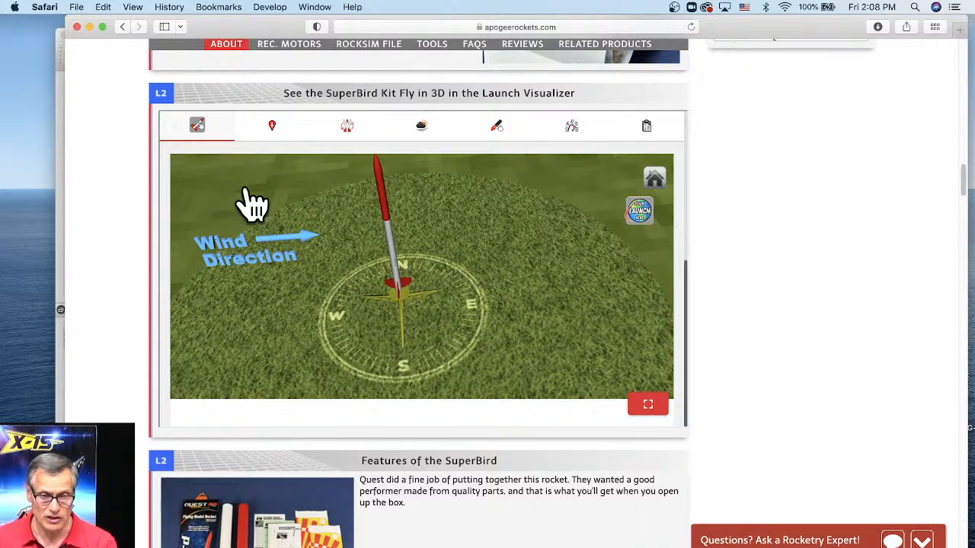
Open the full Launch Visualizer site from the embedded version and sign in with the saved account e-mail and password.
drag(688, 279, 682, 126)
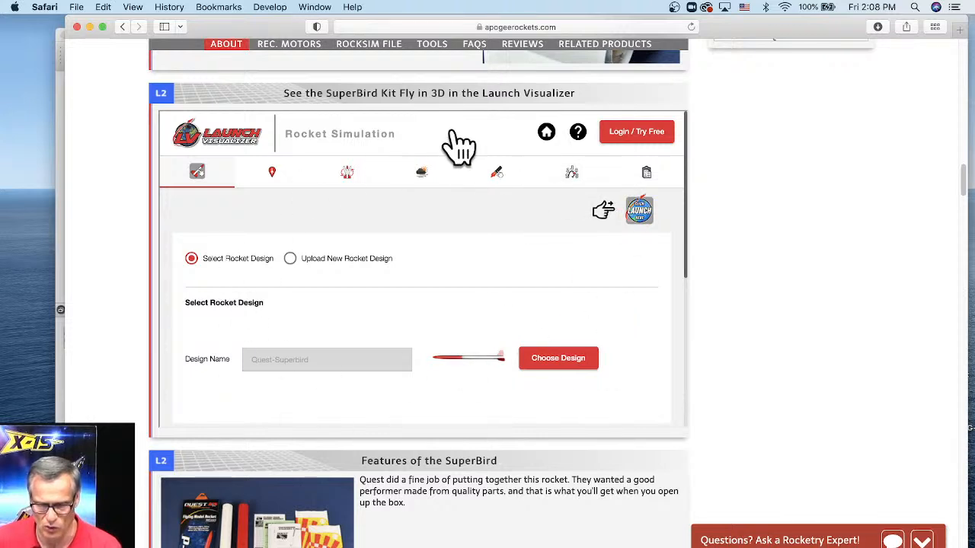
click(217, 145)
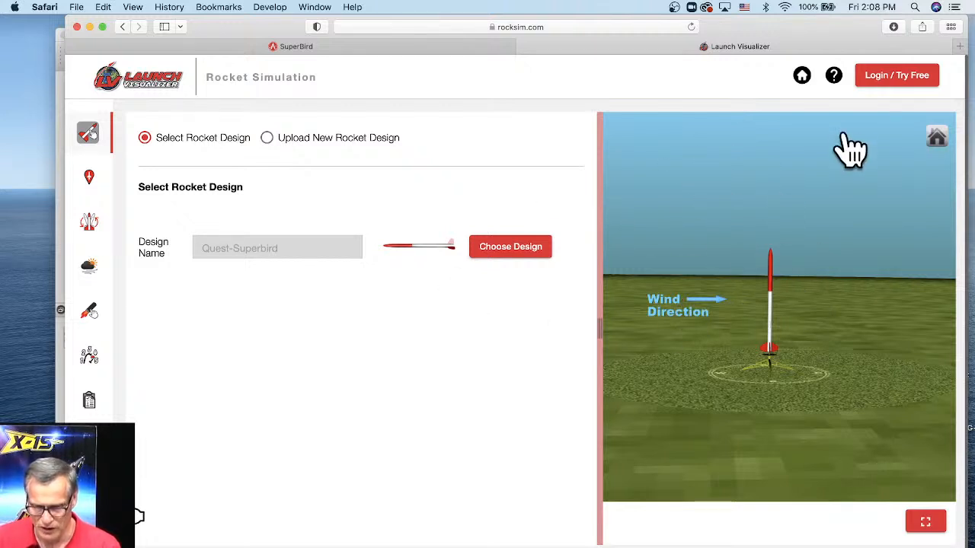
click(891, 89)
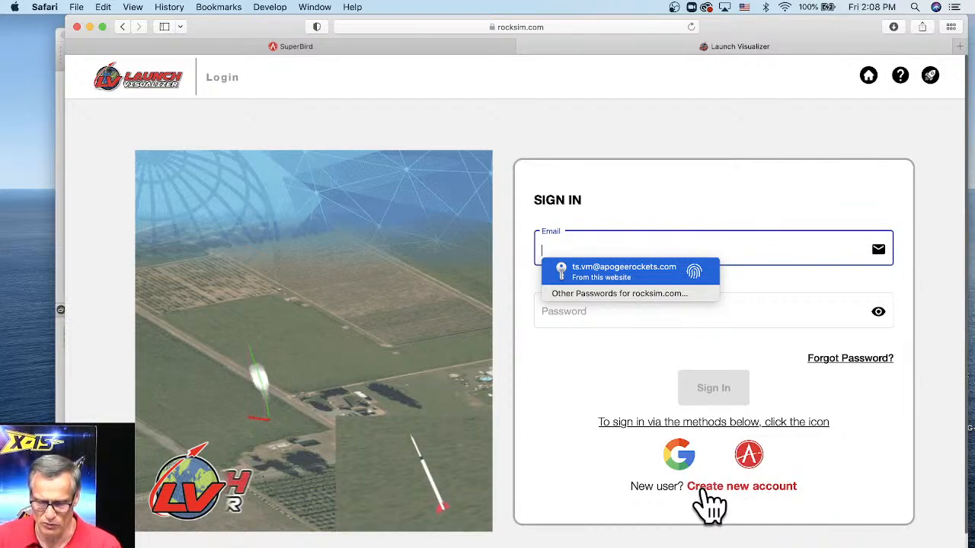
click(588, 268)
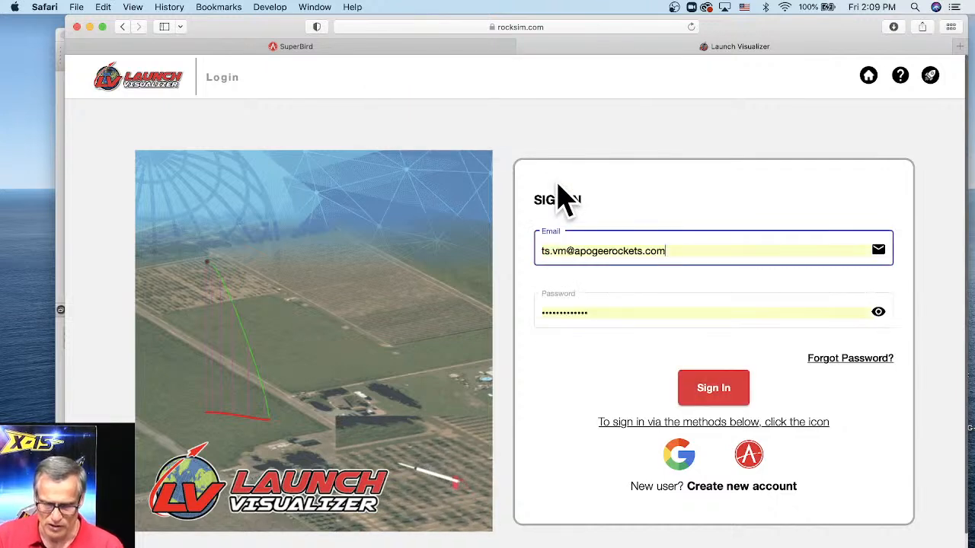
click(716, 390)
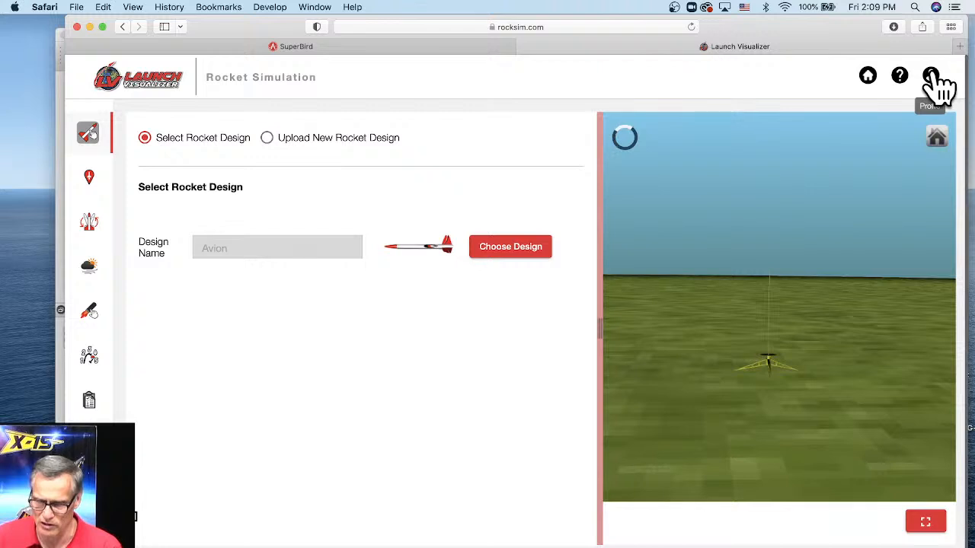
View the signed-in account's user type and available credits, and close the account details.
click(932, 76)
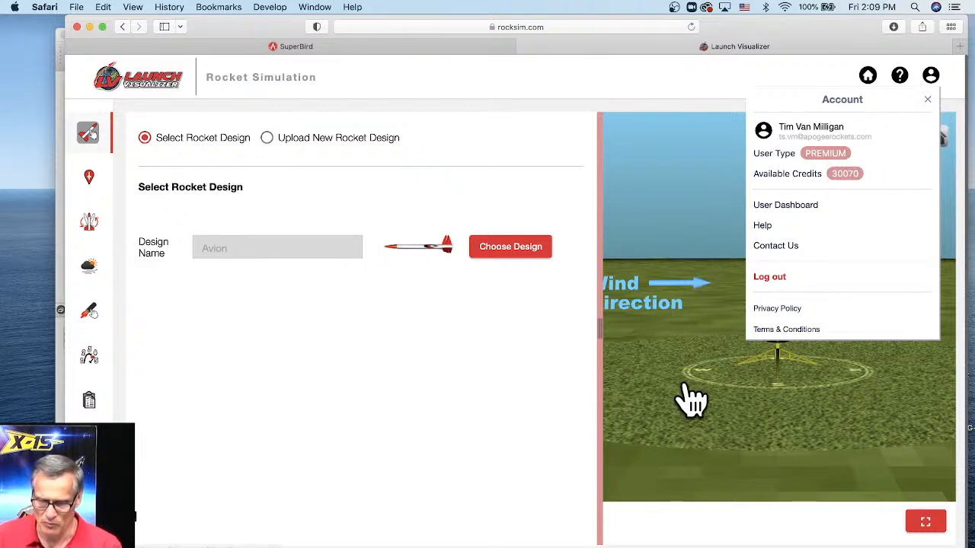
click(771, 403)
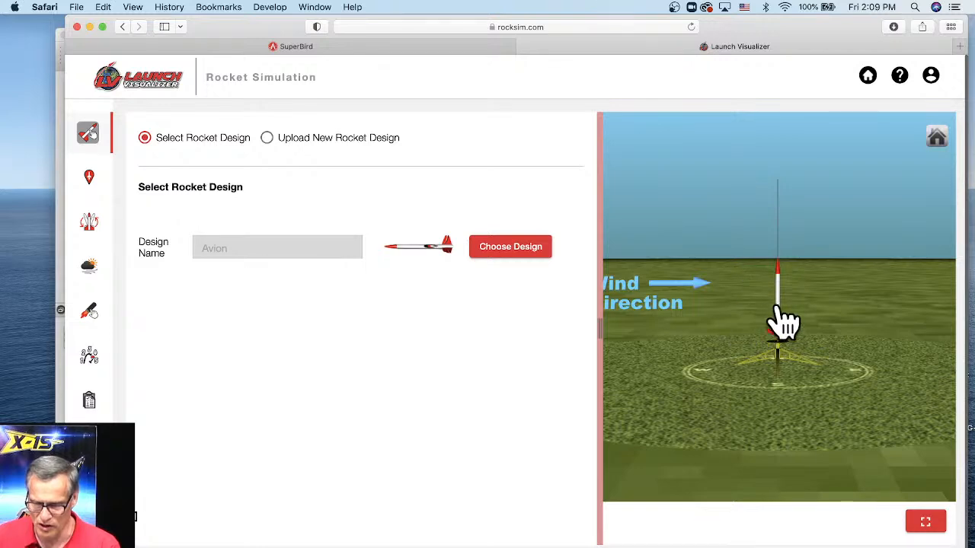
Return to the SuperBird page and reopen the full Launch Visualizer from there to load the Quest-Superbird design.
click(523, 46)
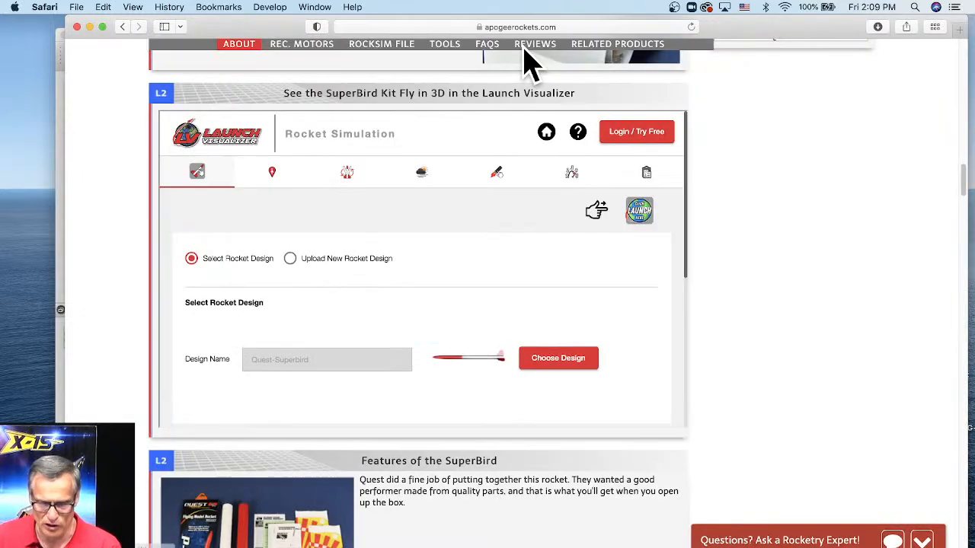
click(219, 137)
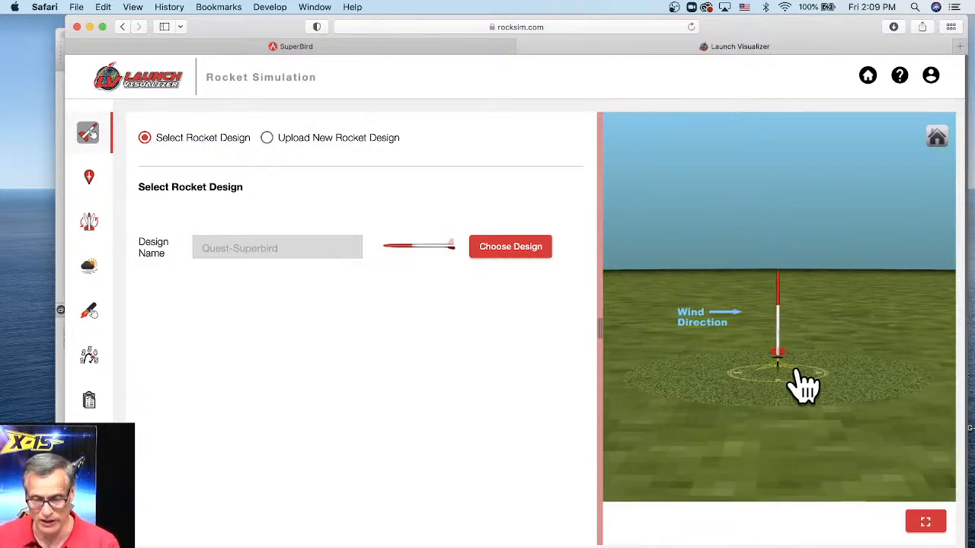
scroll(795, 371, up, 1)
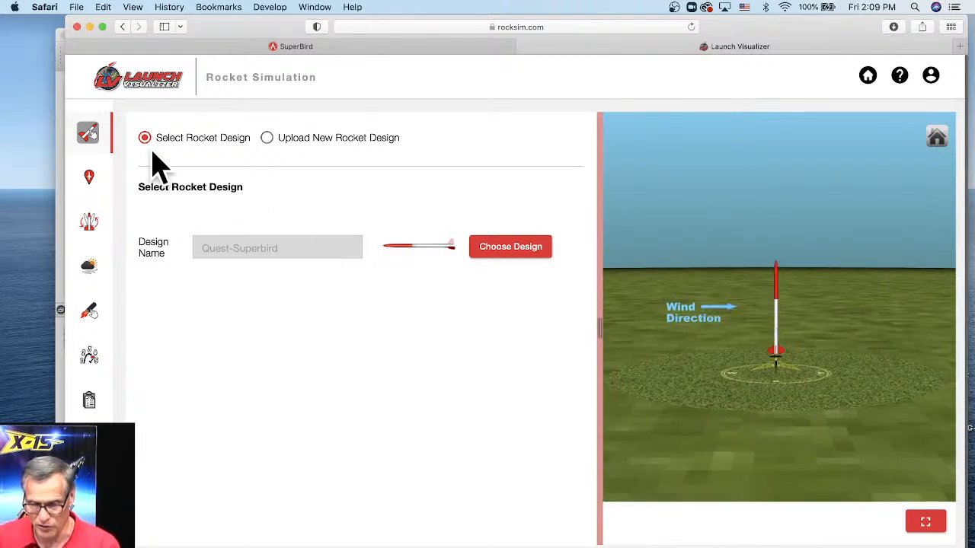
Open the launch site settings and examine the S.C.O.R.E. site on the map from a rotated angle and at regional scale.
click(89, 177)
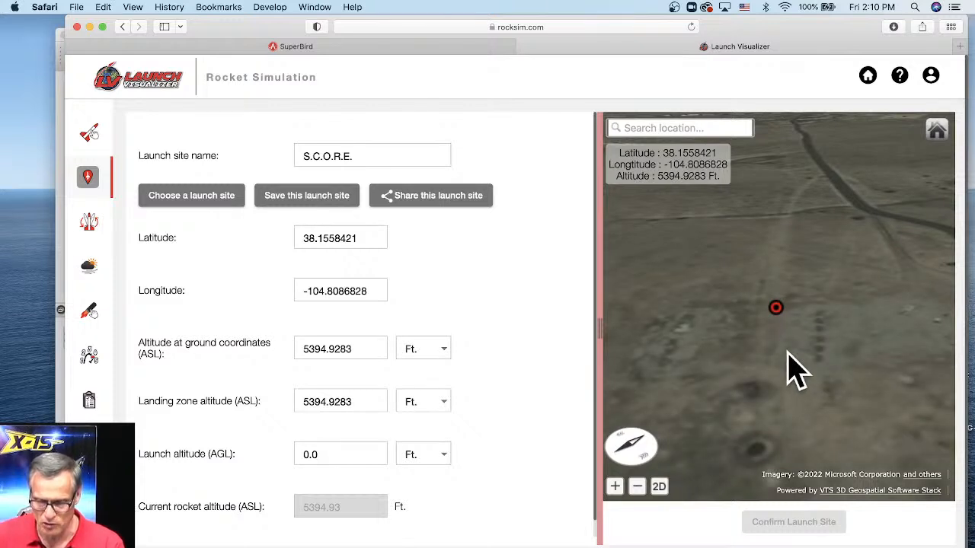
drag(808, 362, 638, 457)
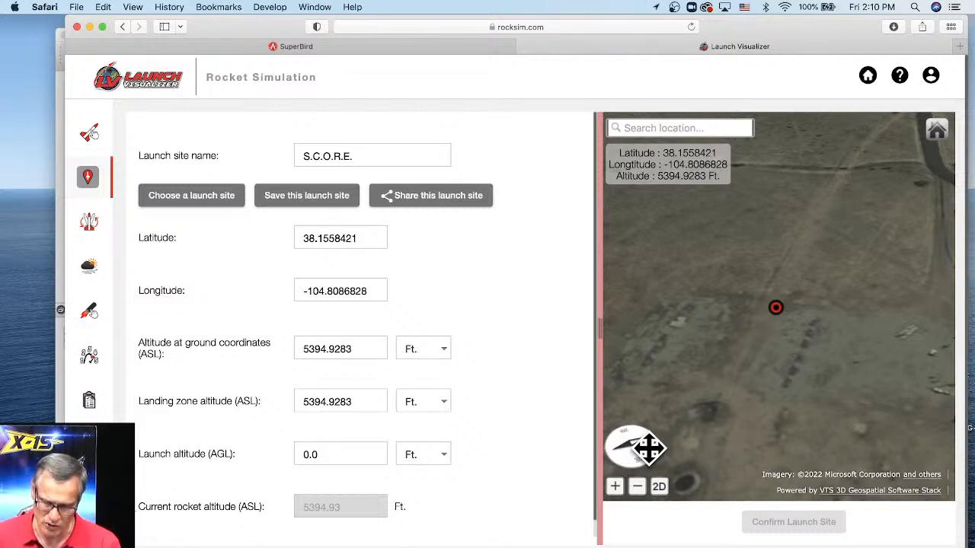
mouse_move(643, 451)
mouse_down()
mouse_move(592, 450)
mouse_move(573, 460)
mouse_move(545, 446)
mouse_up()
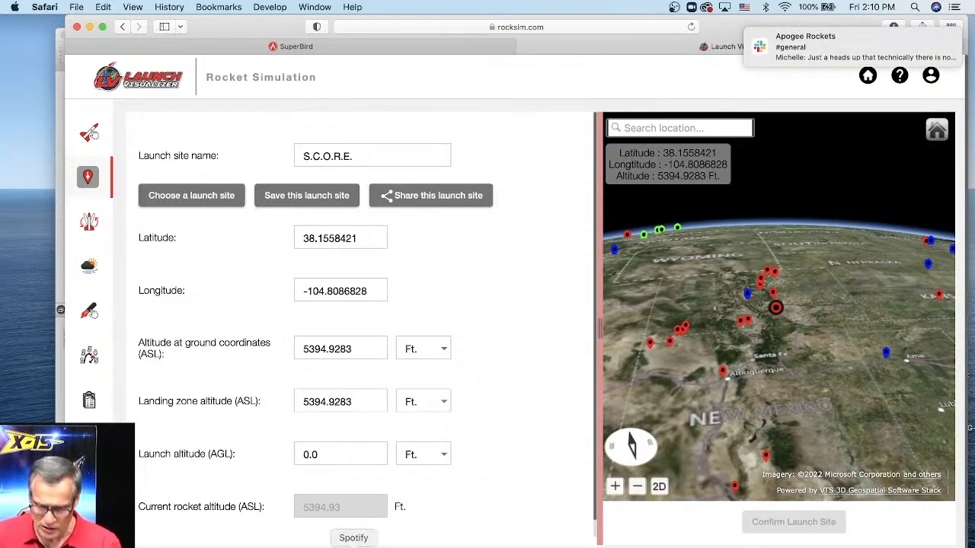
Clear the incoming chat notification and return to the launch site map.
mouse_move(891, 43)
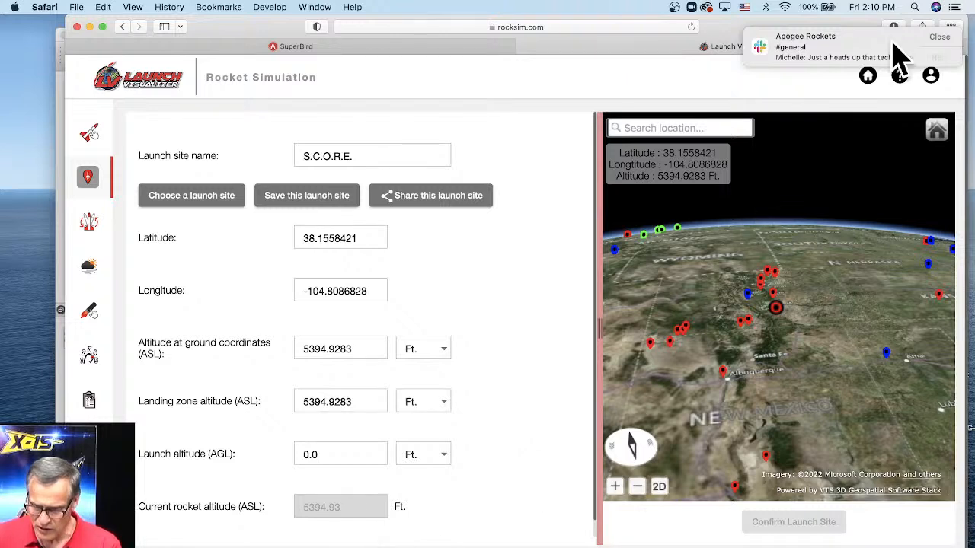
click(830, 61)
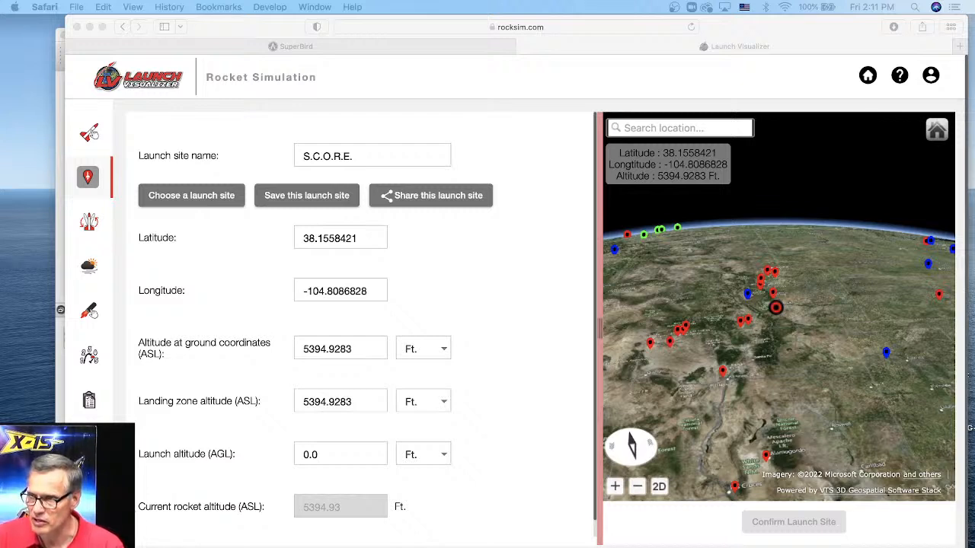
click(725, 393)
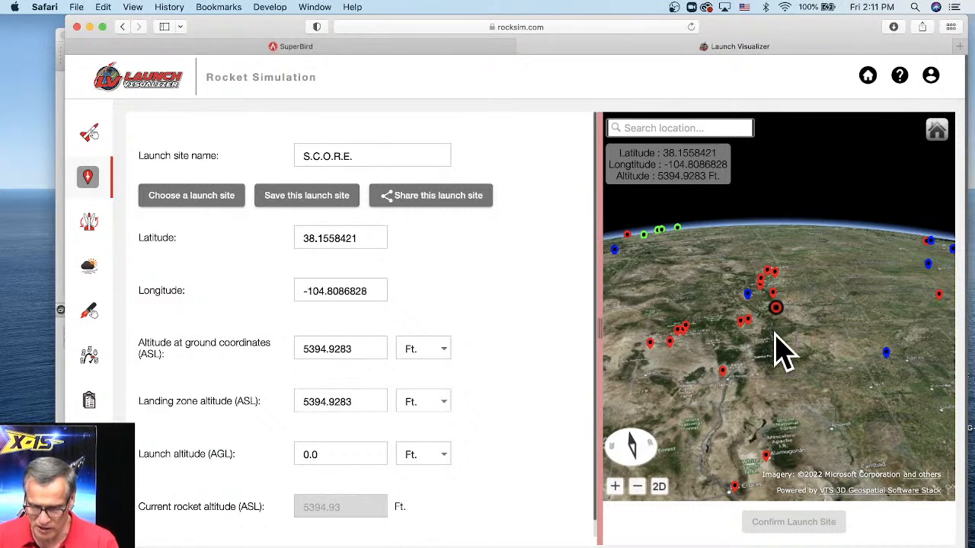
Mark a trial launch site on the 2D map in the field beside Gibson Rd, at about latitude 33.7656, longitude -91.9853, and inspect its surroundings.
drag(776, 345, 770, 373)
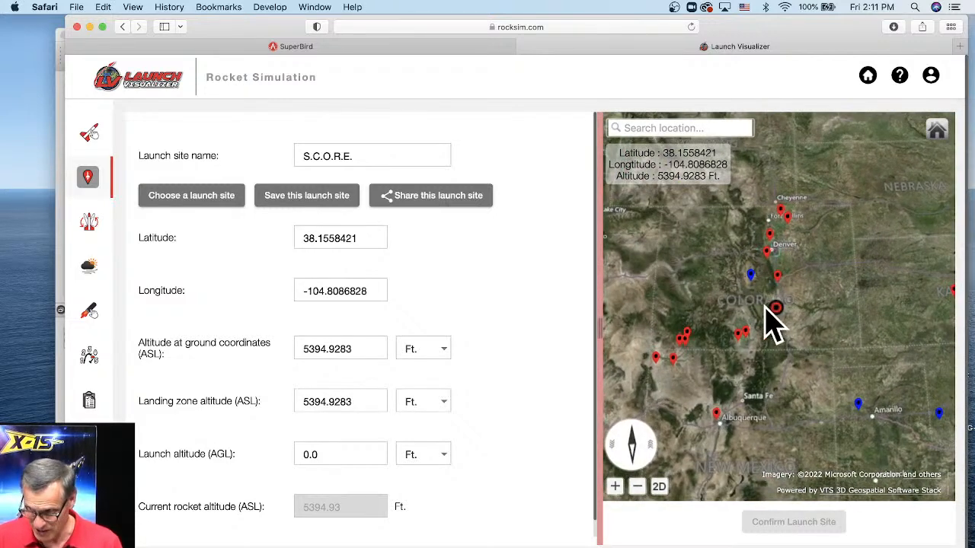
drag(868, 335, 759, 293)
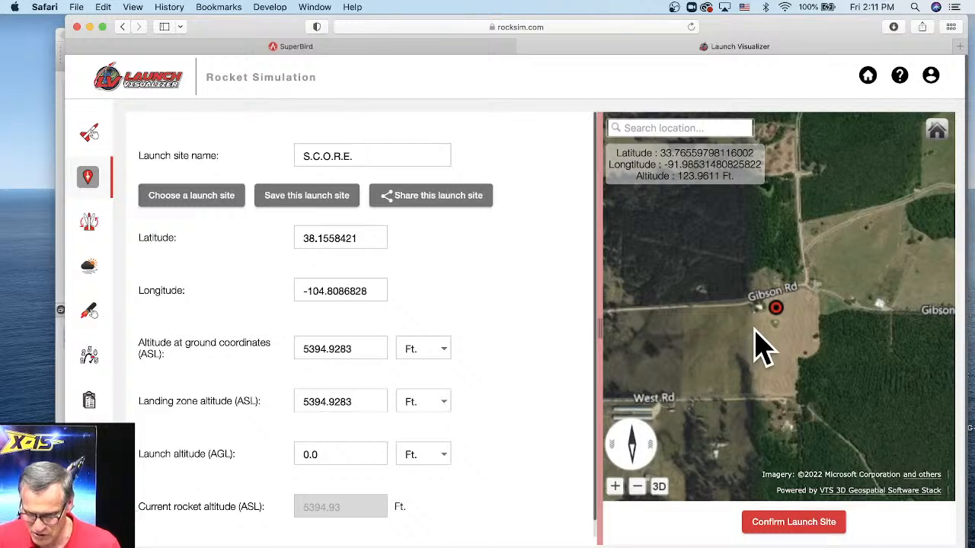
scroll(762, 343, up, 2)
scroll(739, 341, up, 2)
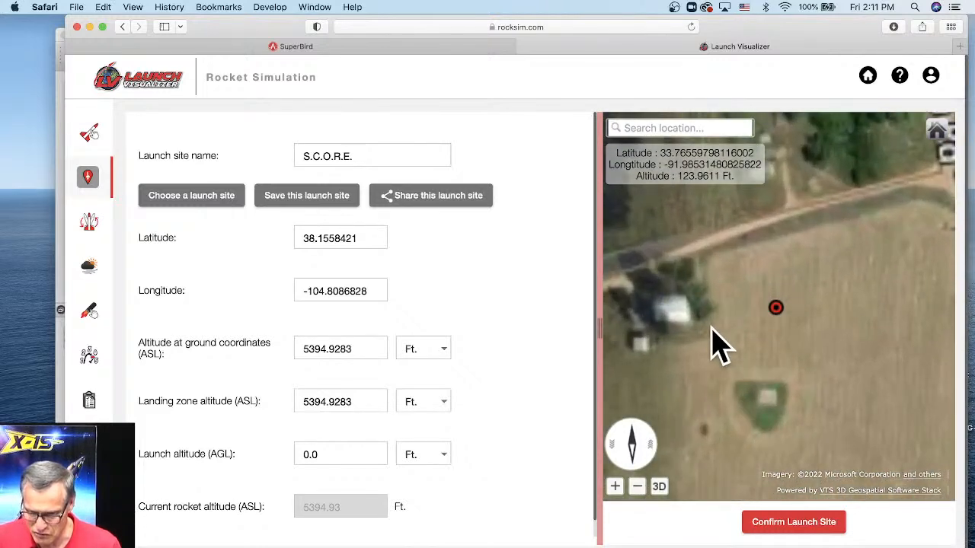
scroll(735, 339, left, 5)
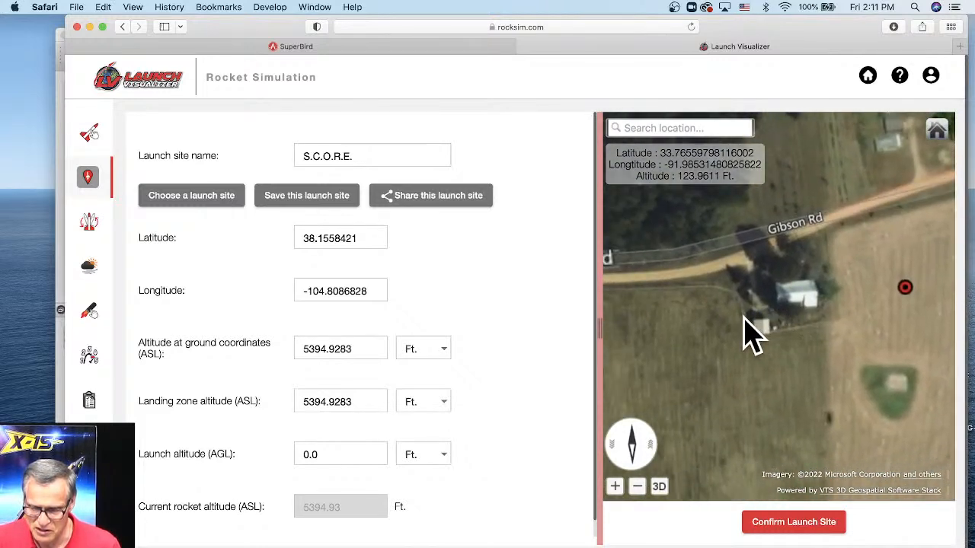
scroll(769, 338, down, 3)
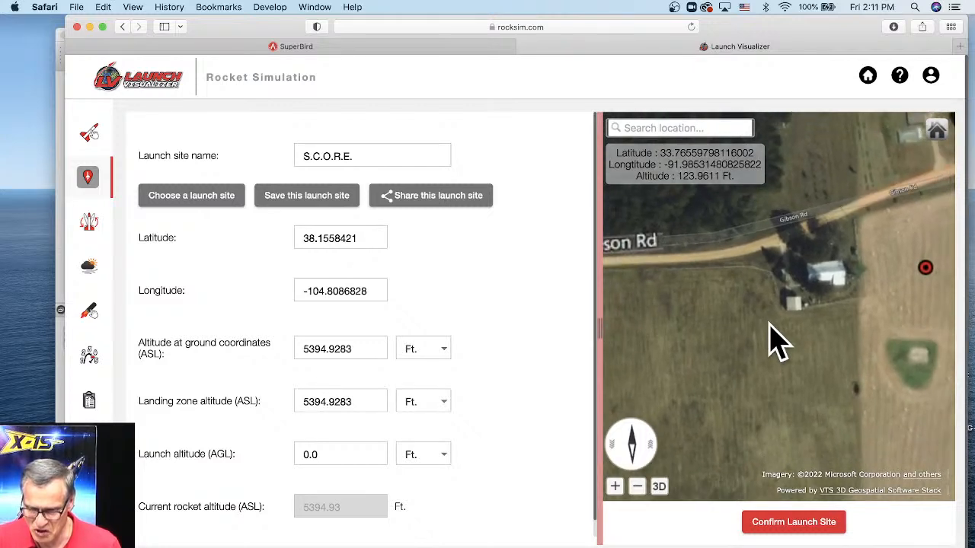
scroll(837, 369, down, 3)
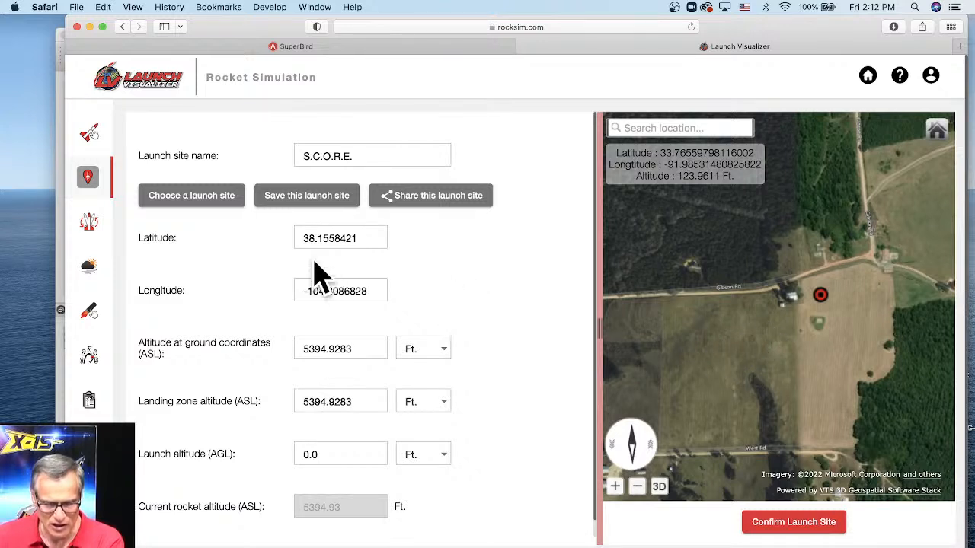
Open the launch guide settings, view the pad and compass from above, and set the launch guide azimuth angle to 229.65 degrees.
click(89, 223)
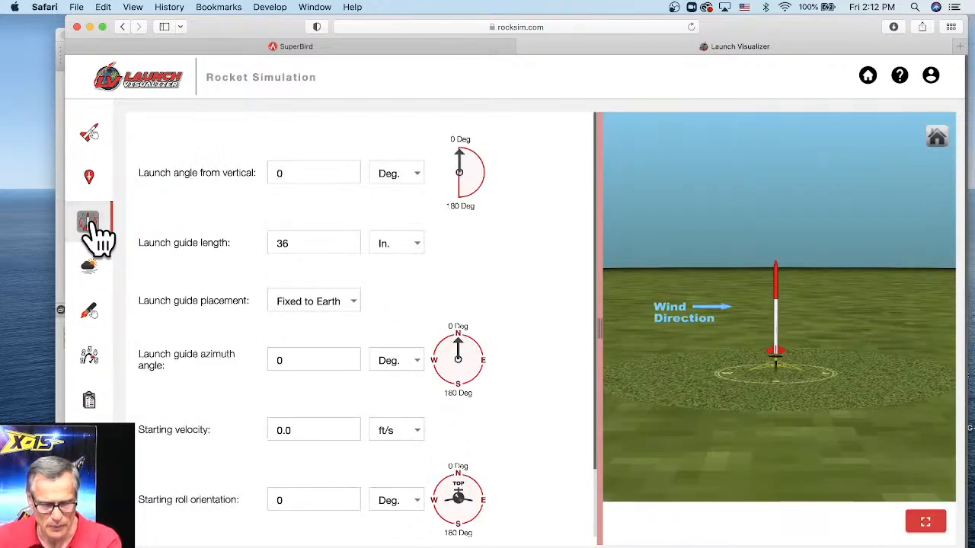
drag(723, 326, 747, 403)
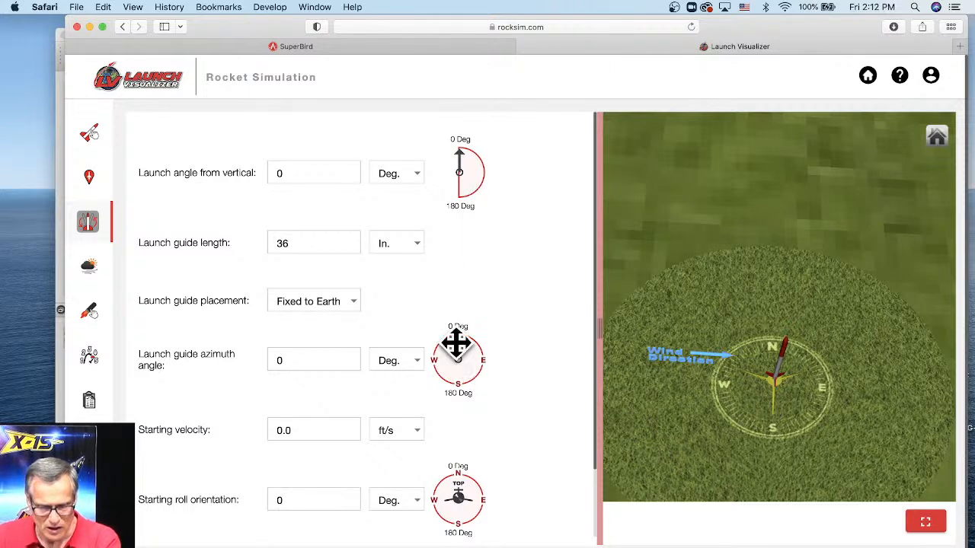
drag(460, 347, 440, 380)
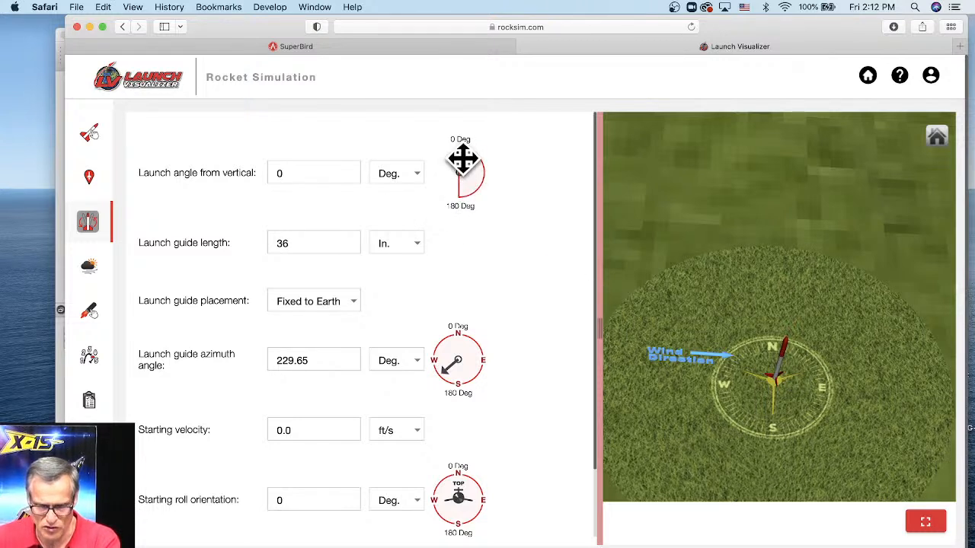
Tilt the launch guide to a launch angle from vertical of 18.17 degrees.
drag(461, 156, 478, 169)
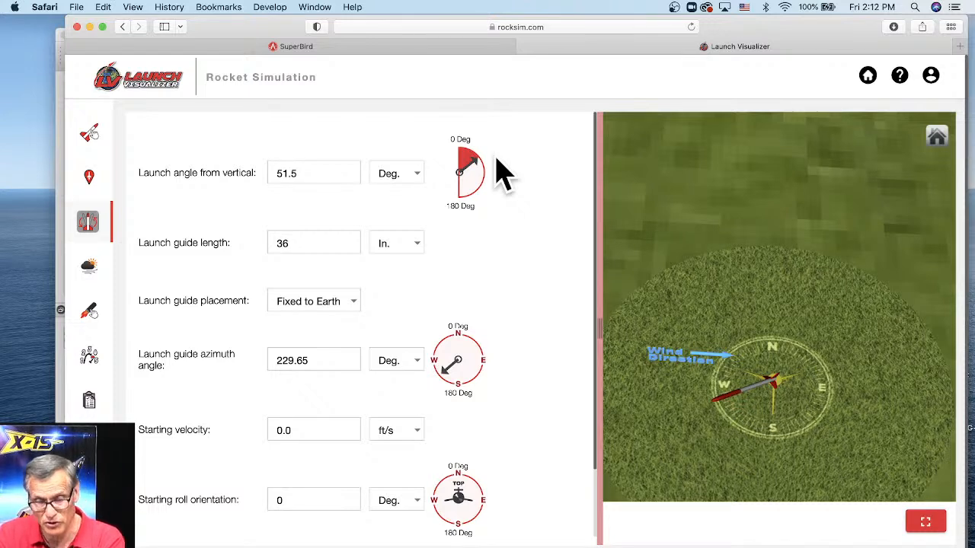
drag(476, 162, 473, 153)
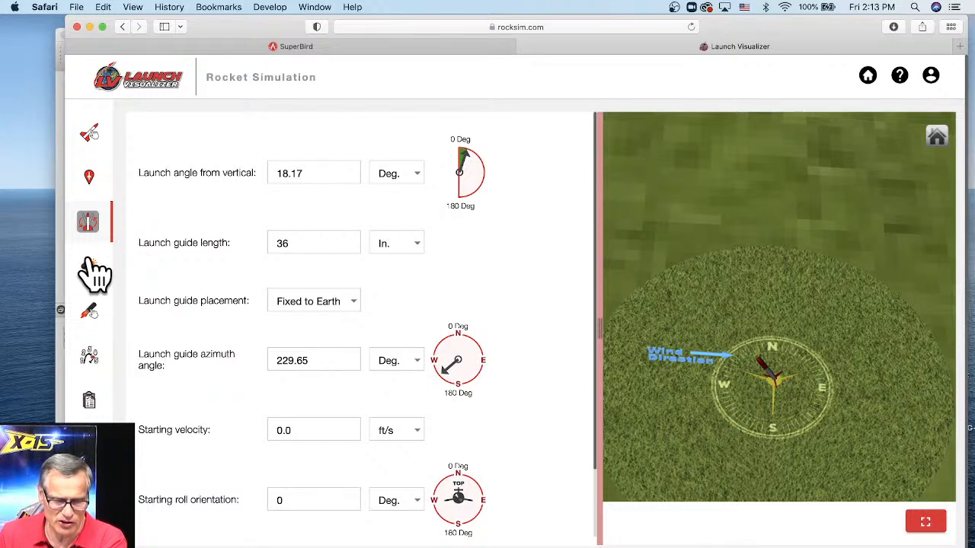
In the weather settings, apply the steady wind model for all altitudes with a wind direction of 301 degrees.
click(90, 273)
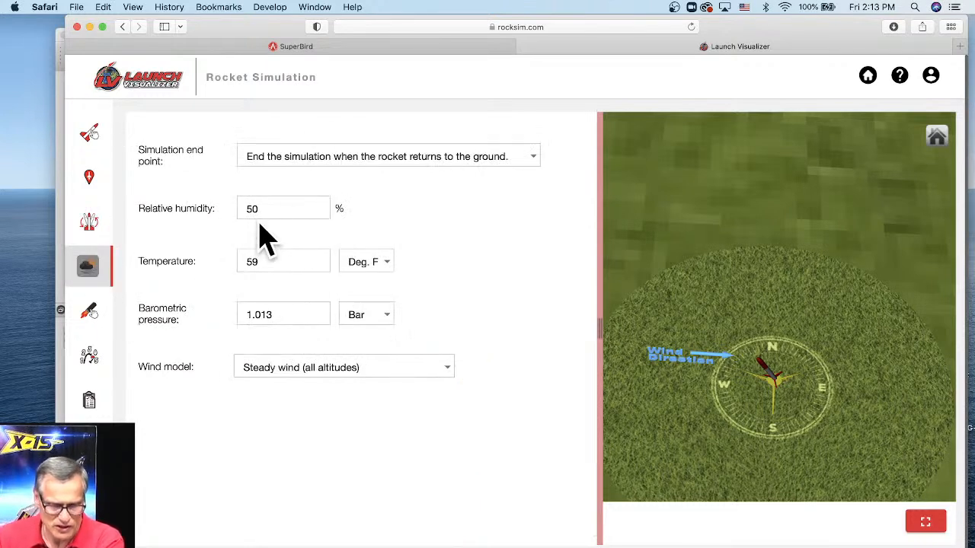
click(320, 368)
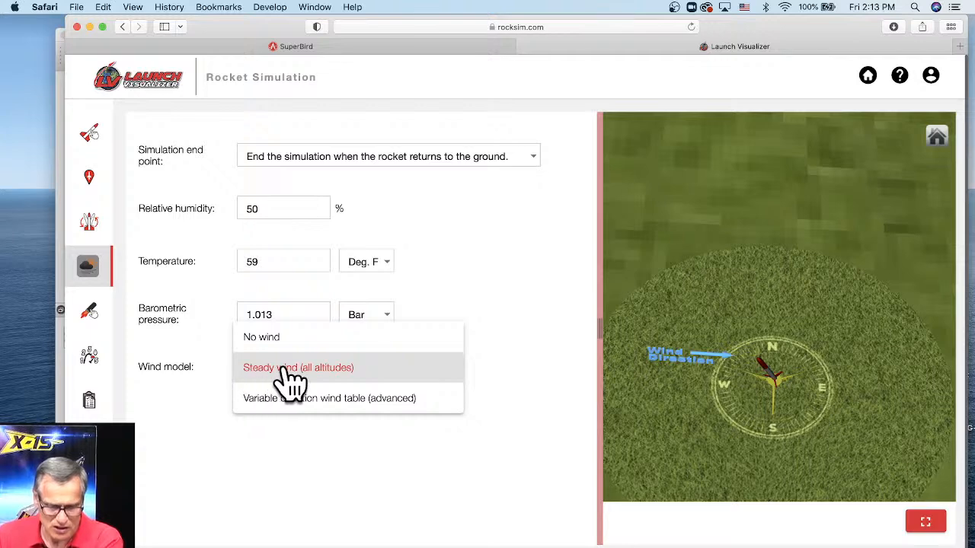
click(285, 368)
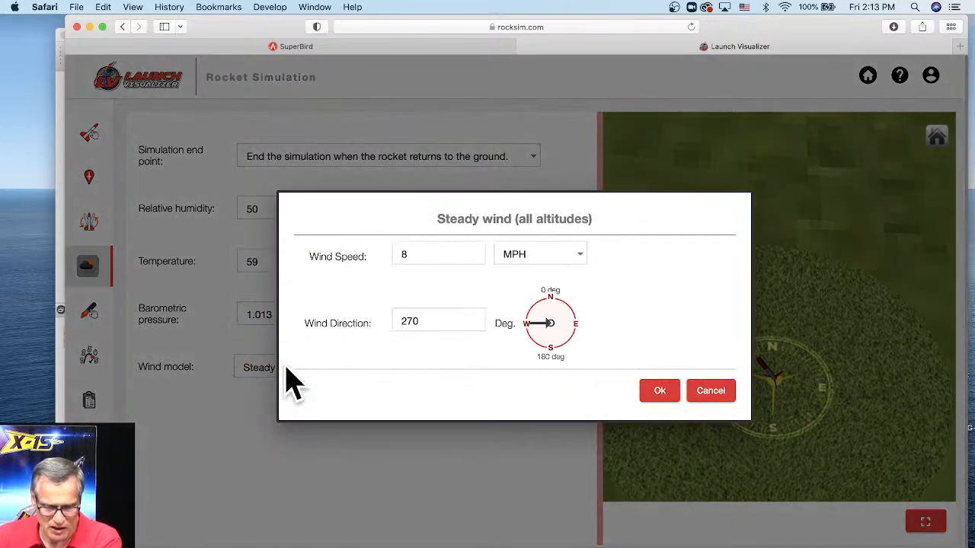
click(389, 256)
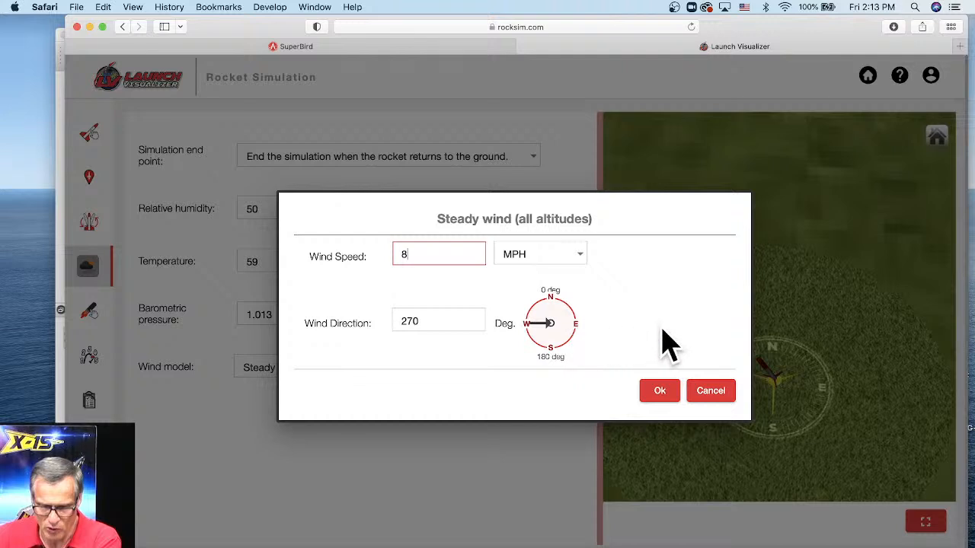
drag(424, 321, 390, 321)
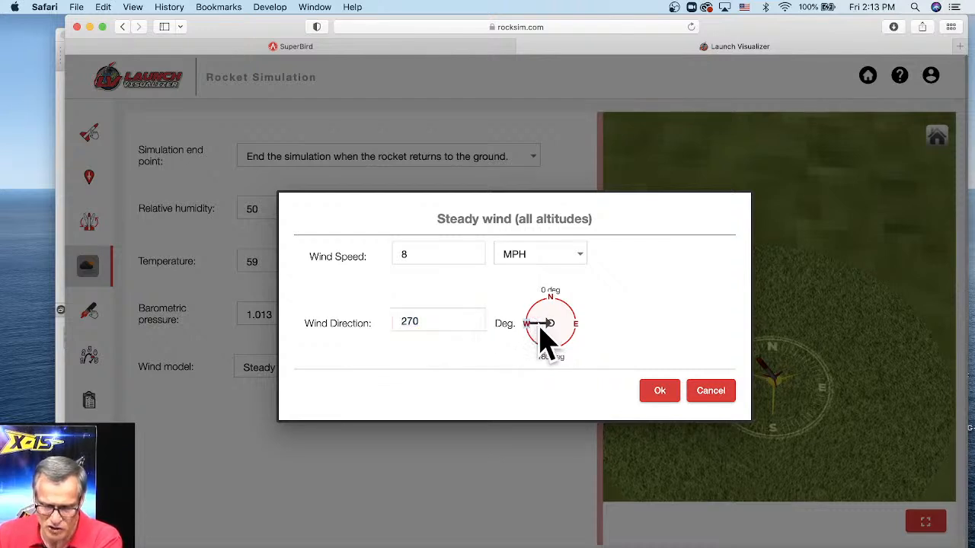
mouse_move(544, 334)
mouse_down()
mouse_move(528, 317)
mouse_move(530, 334)
mouse_up()
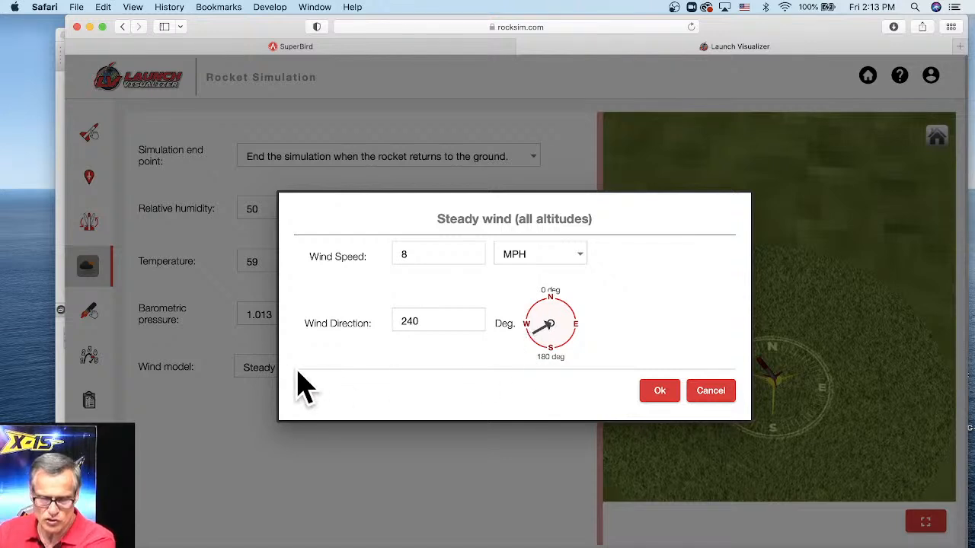
drag(553, 329, 535, 314)
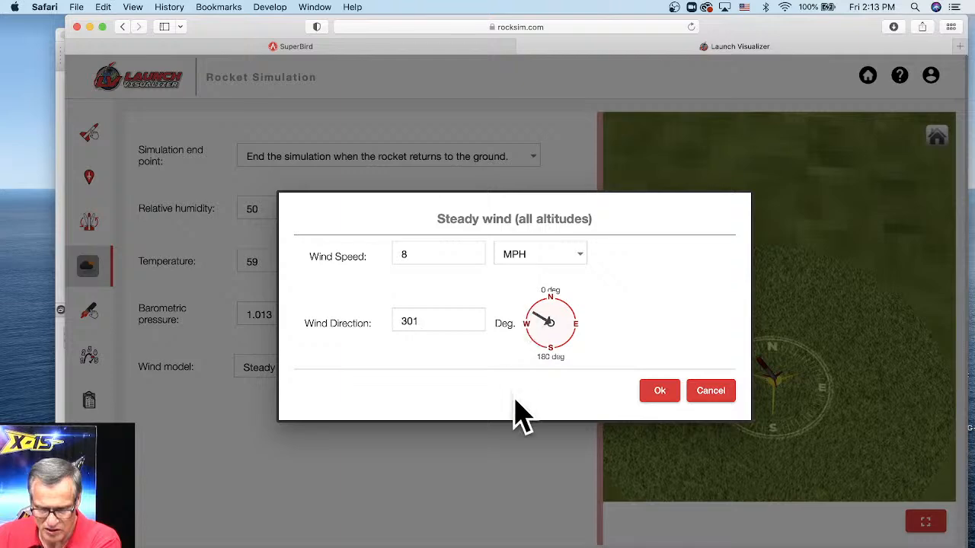
click(667, 388)
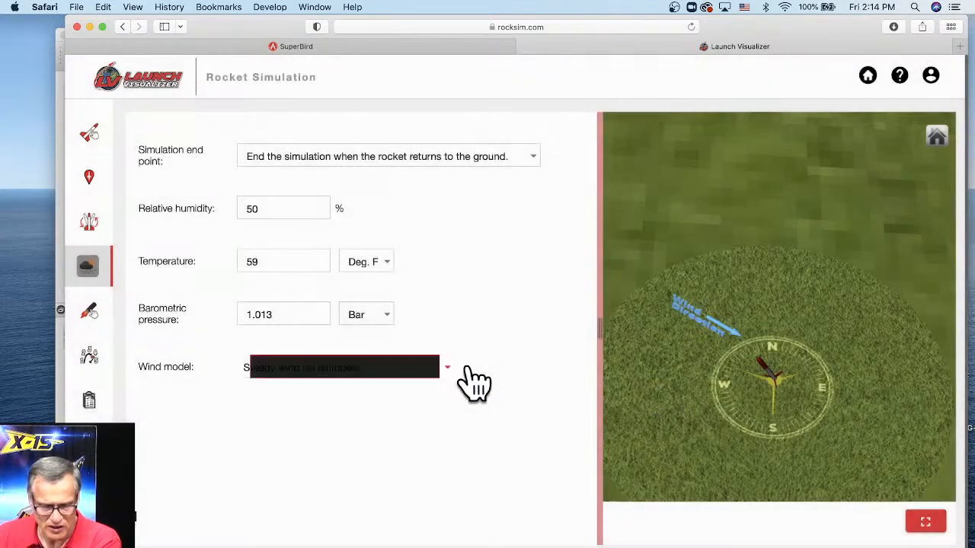
Load the Estes C6 engine into the 18 mm motor tube with an ejection delay of 3 seconds.
click(92, 309)
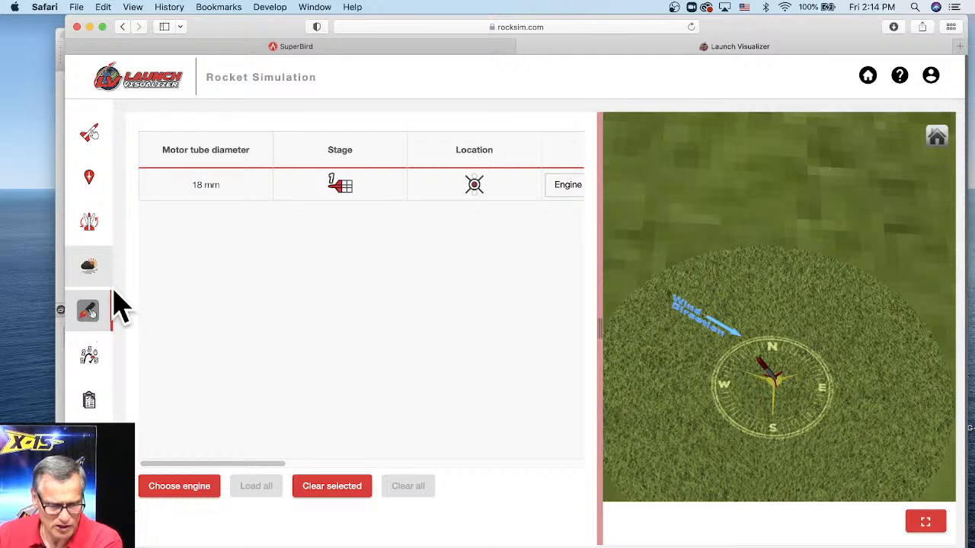
click(192, 498)
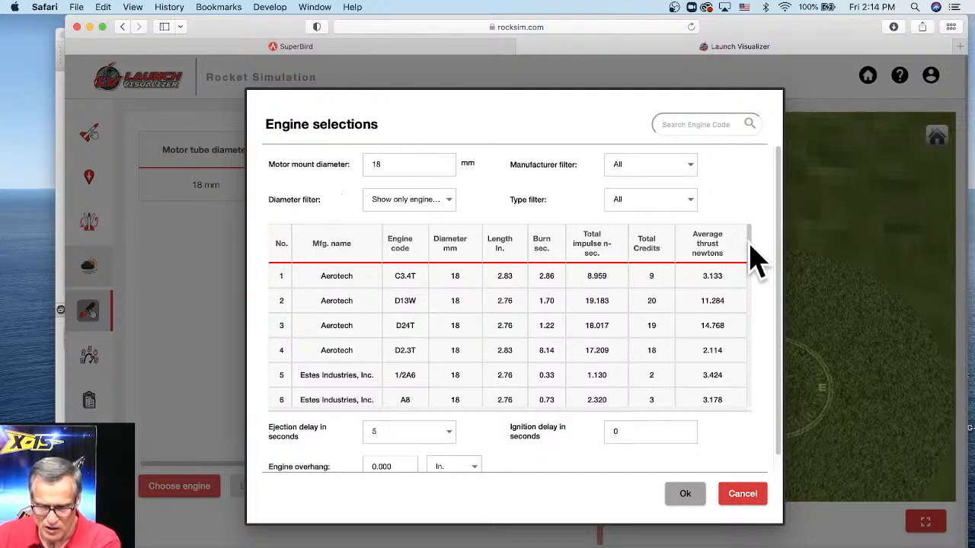
drag(750, 246, 735, 292)
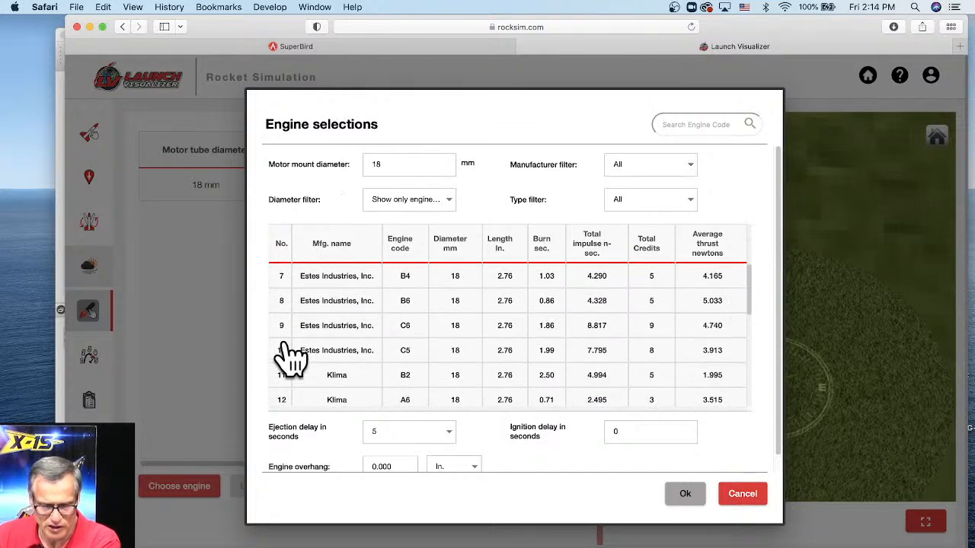
click(406, 329)
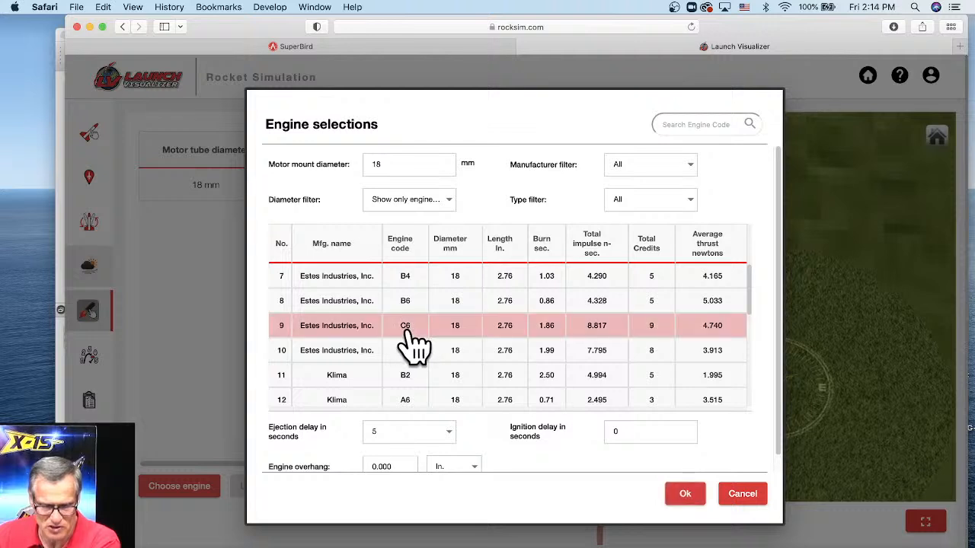
click(451, 434)
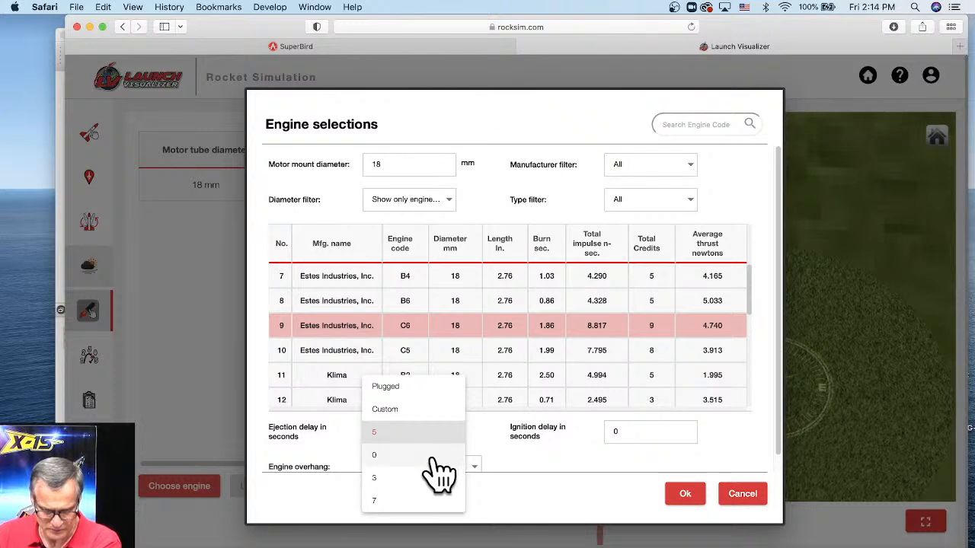
click(398, 479)
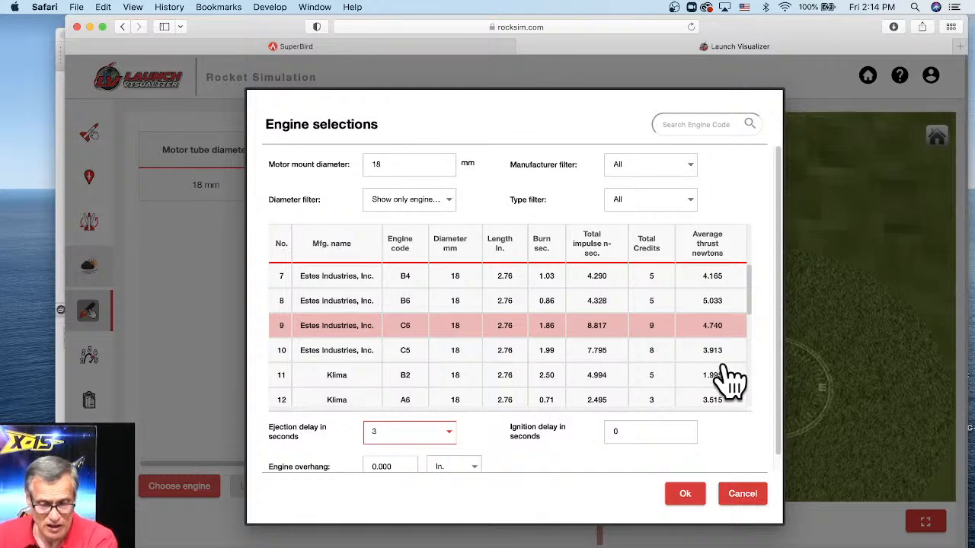
click(680, 496)
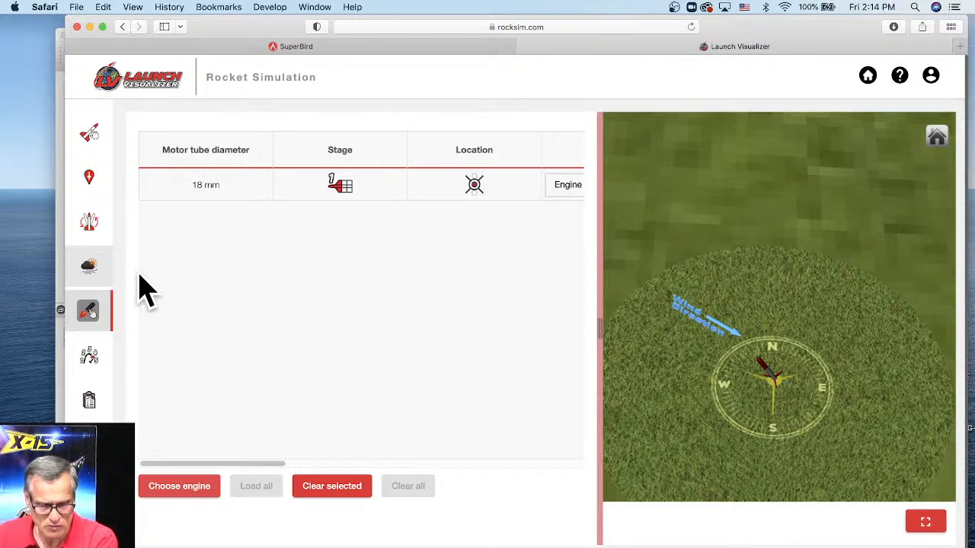
Run the flight simulation with the newly marked launch site, reviewing the credits it uses before starting.
drag(234, 38, 302, 31)
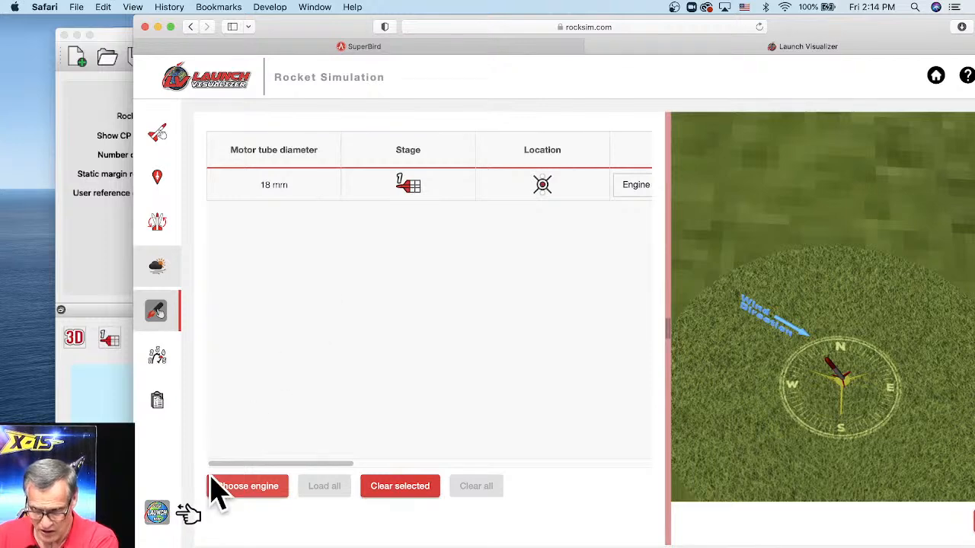
click(158, 518)
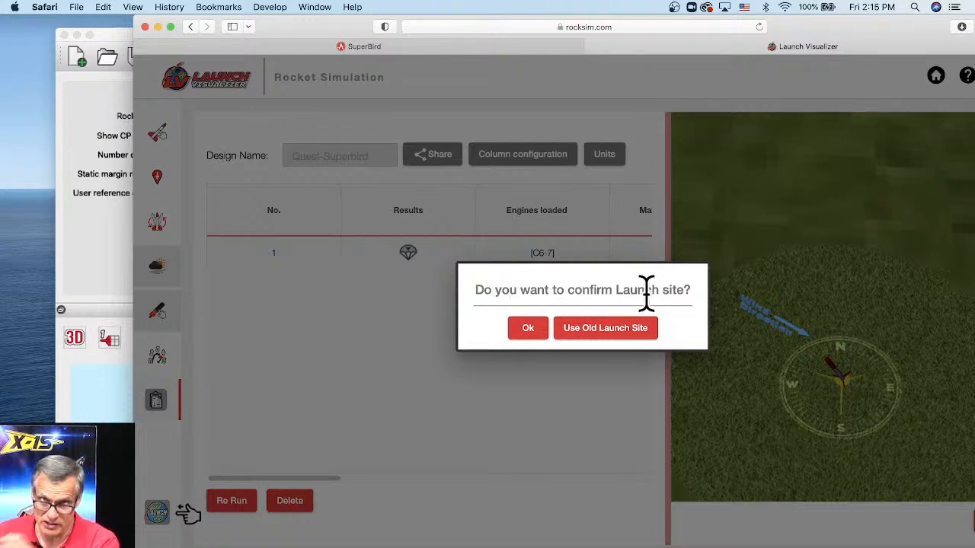
click(527, 329)
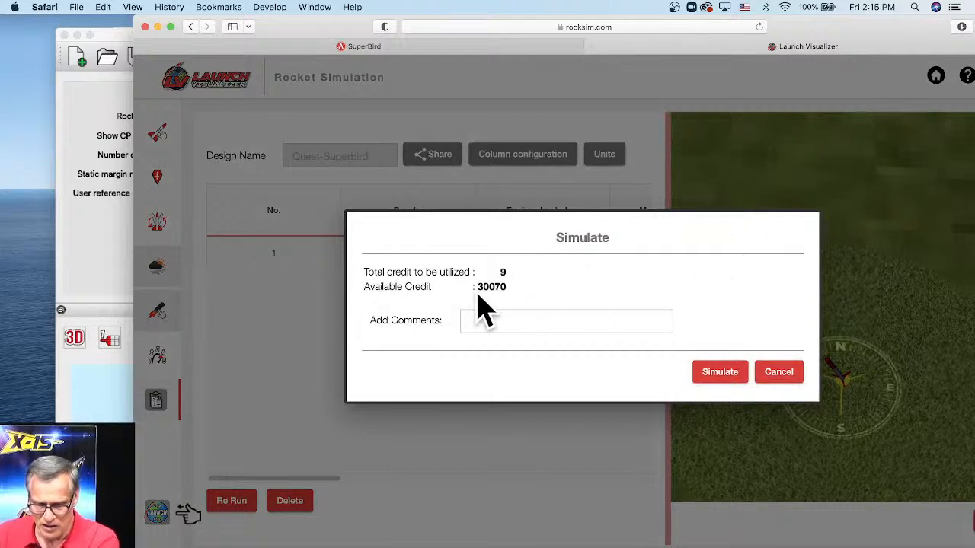
triple_click(491, 280)
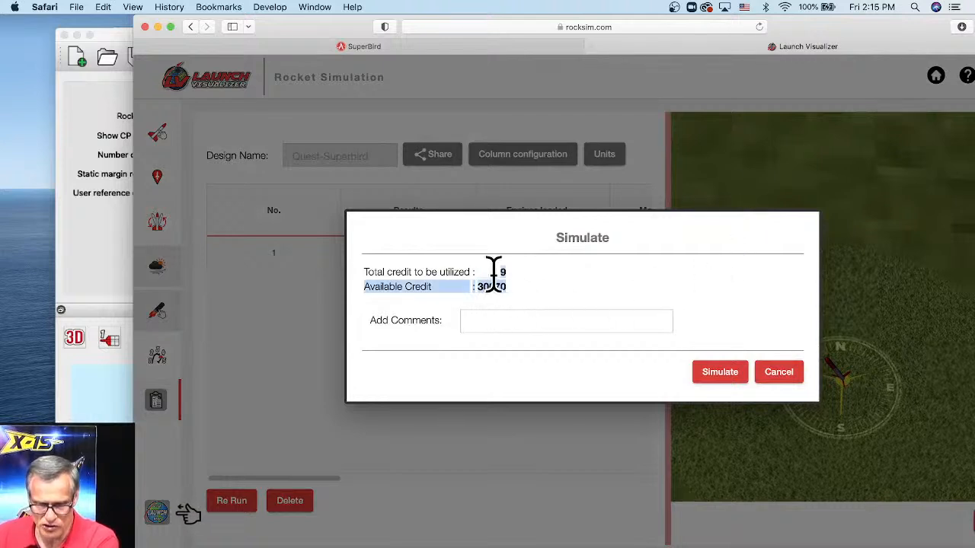
click(511, 274)
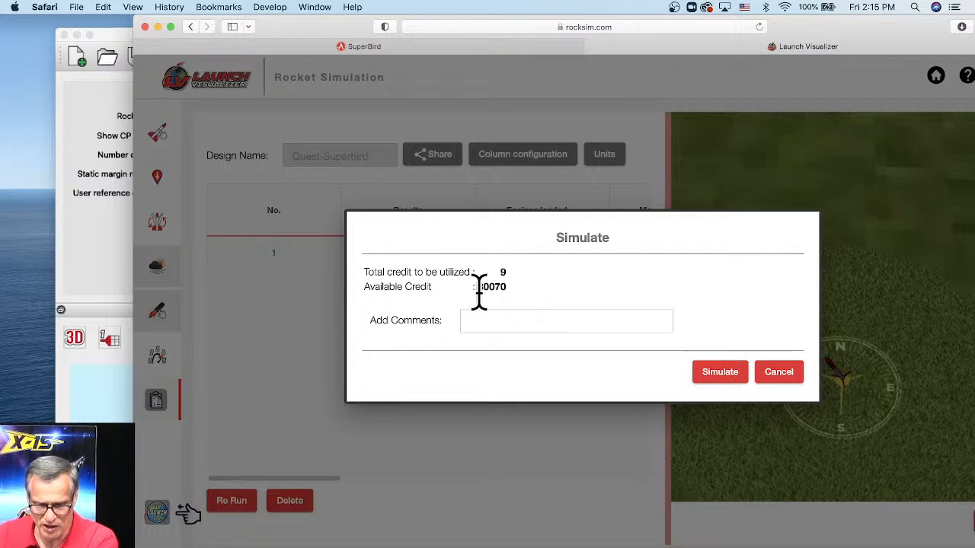
drag(473, 287, 524, 297)
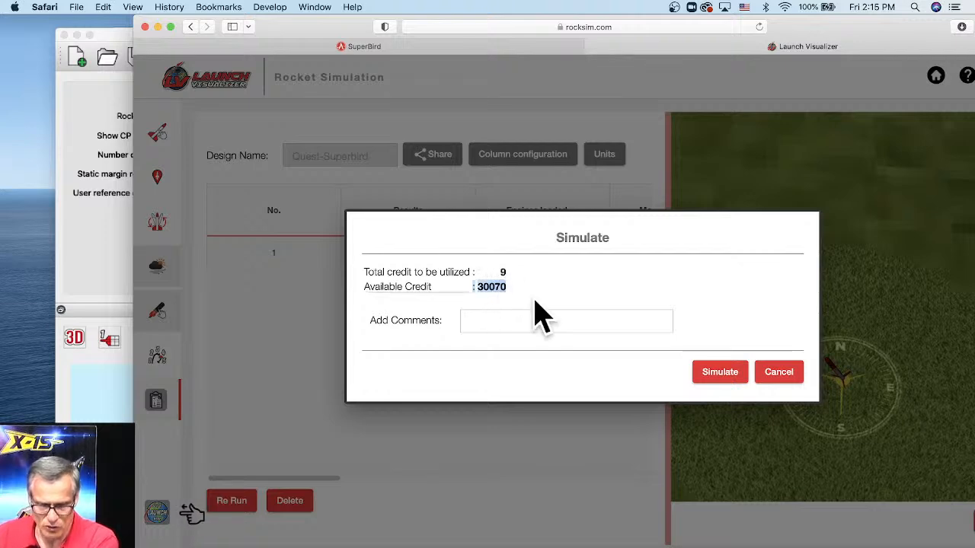
click(722, 375)
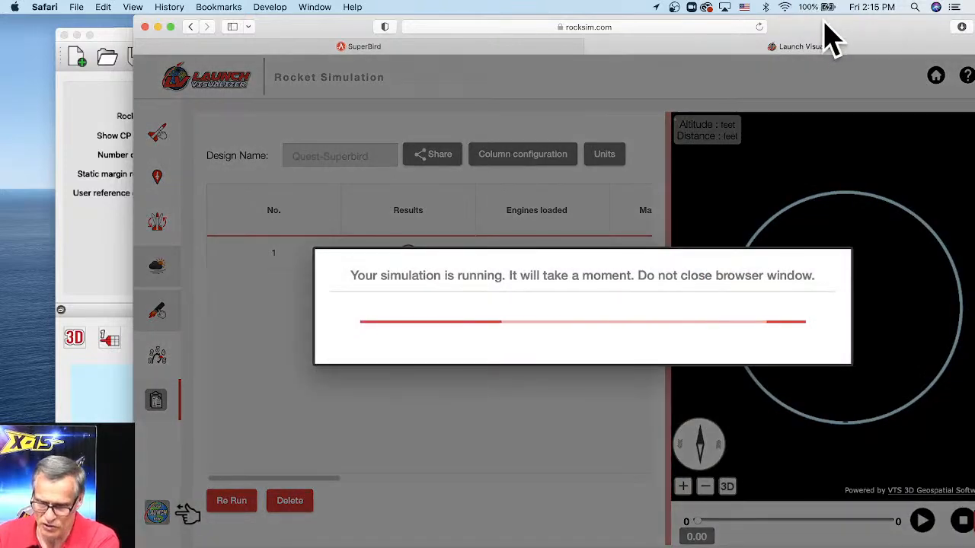
Play part of the simulated flight animation, stop it, and leave the full-screen flight view.
drag(825, 21, 733, 24)
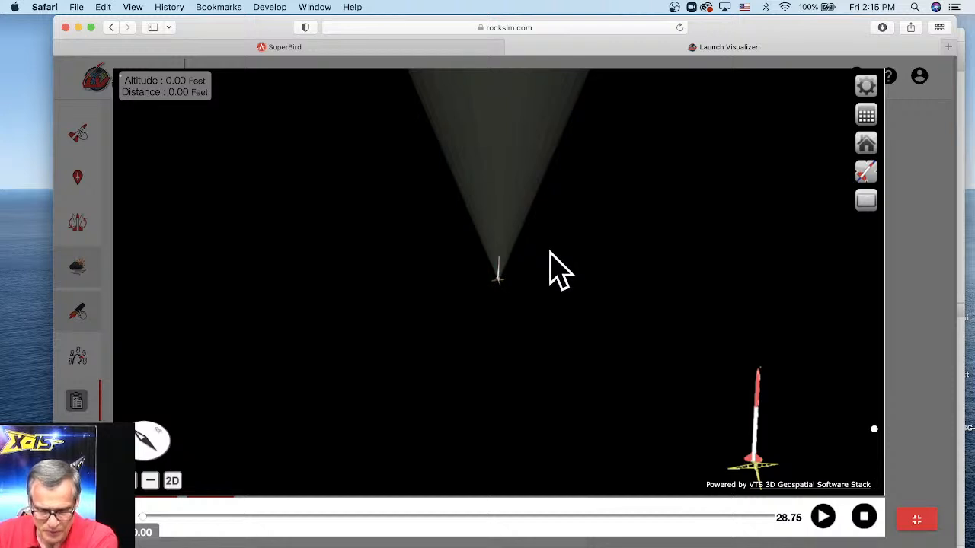
click(822, 518)
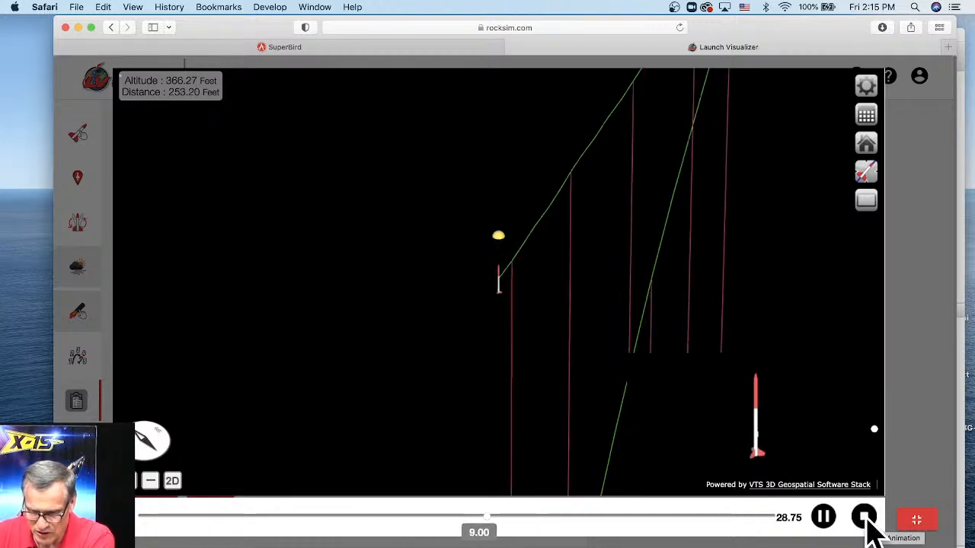
click(864, 518)
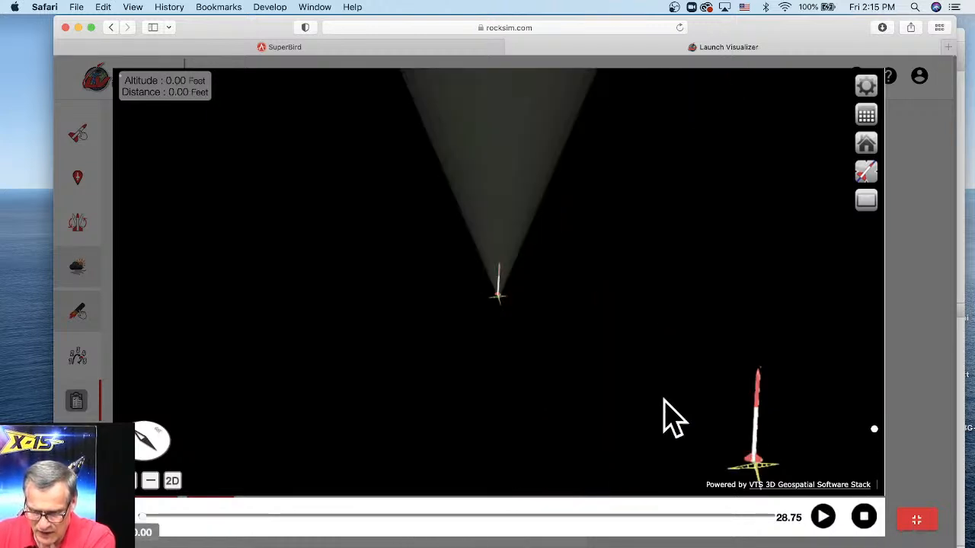
click(919, 520)
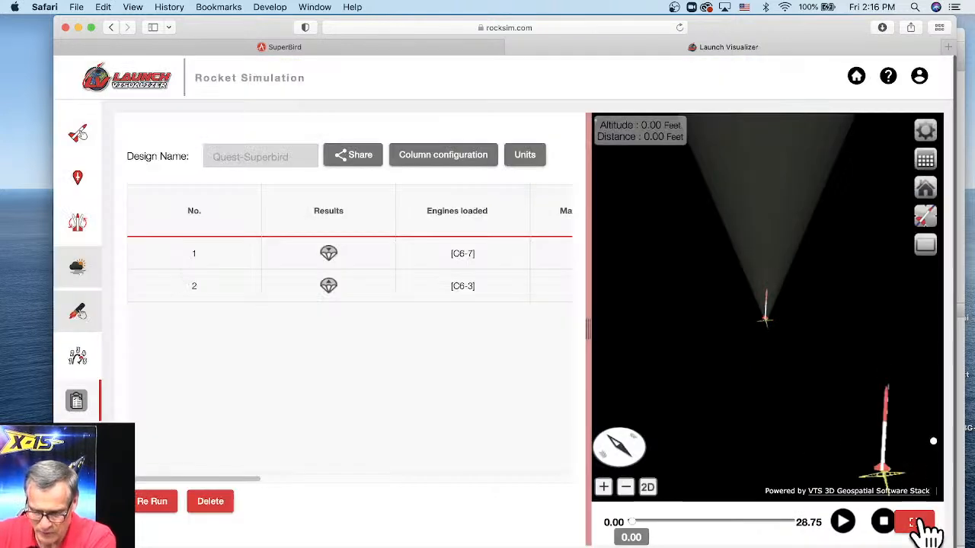
Open the list of public launch sites, browse it, and search it for "arkans".
click(77, 177)
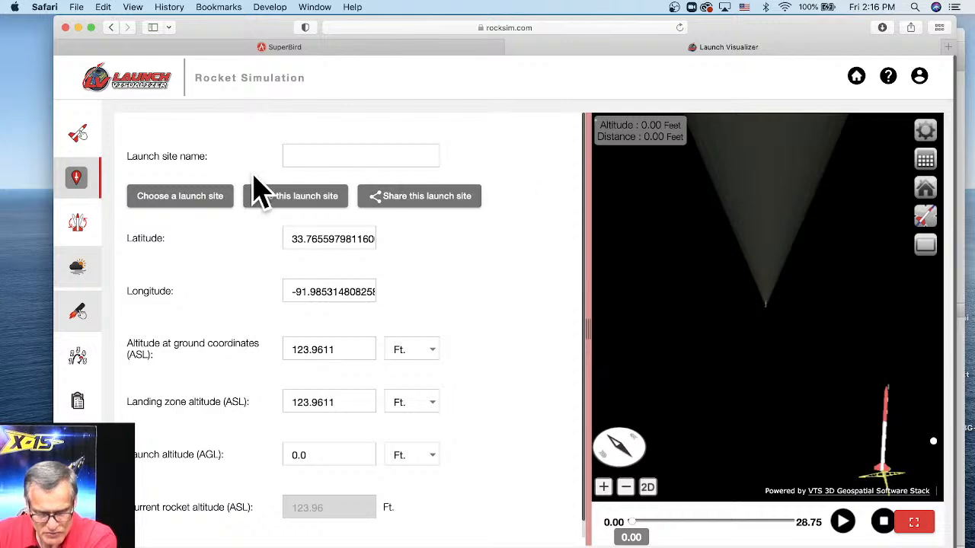
click(182, 202)
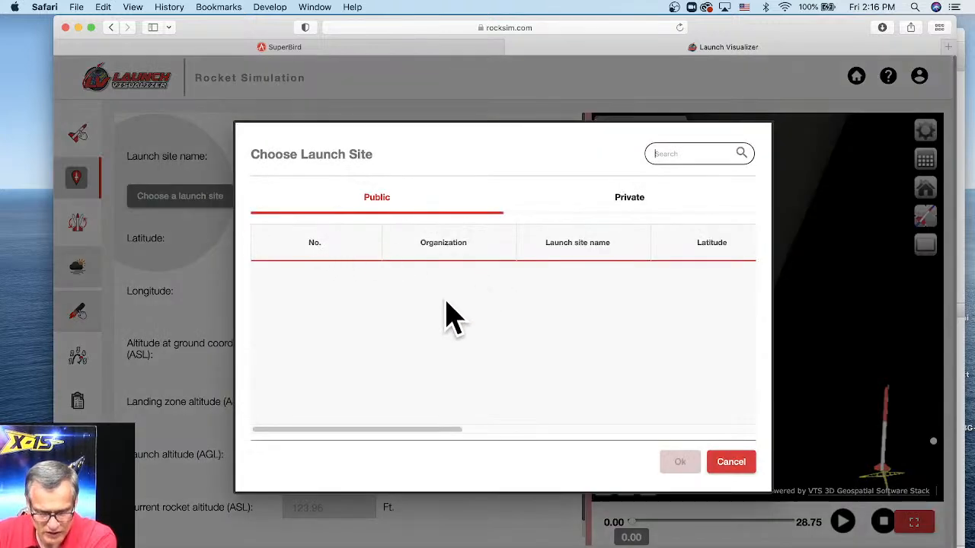
scroll(478, 367, down, 10)
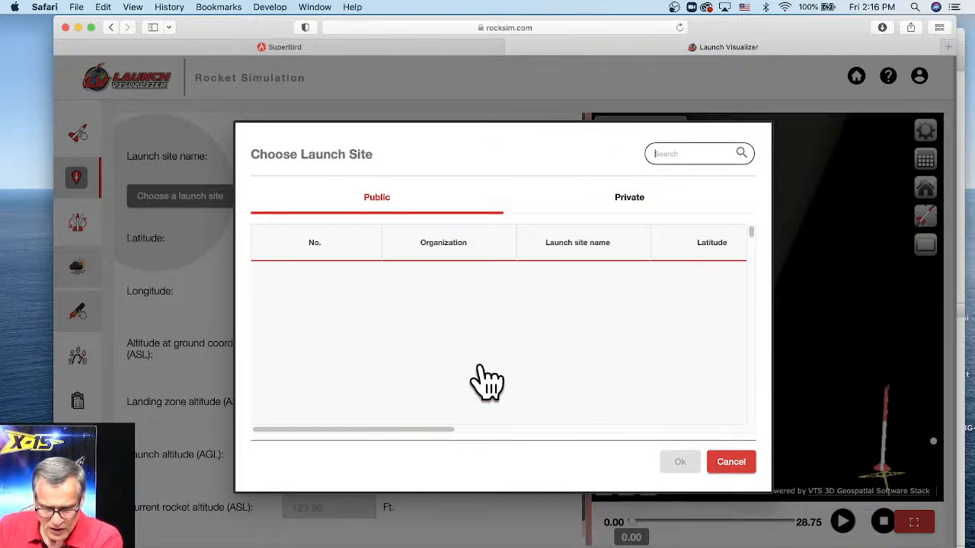
scroll(479, 367, down, 7)
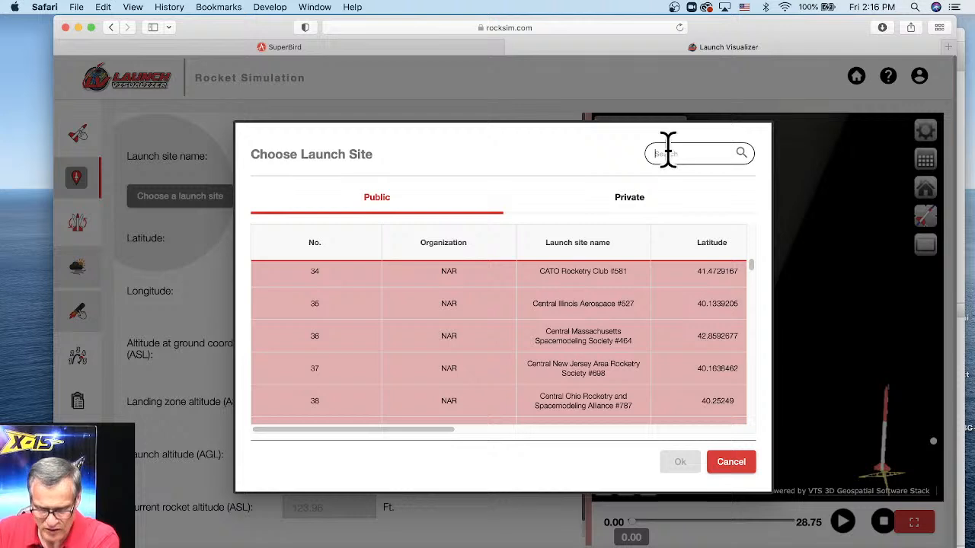
text(a)
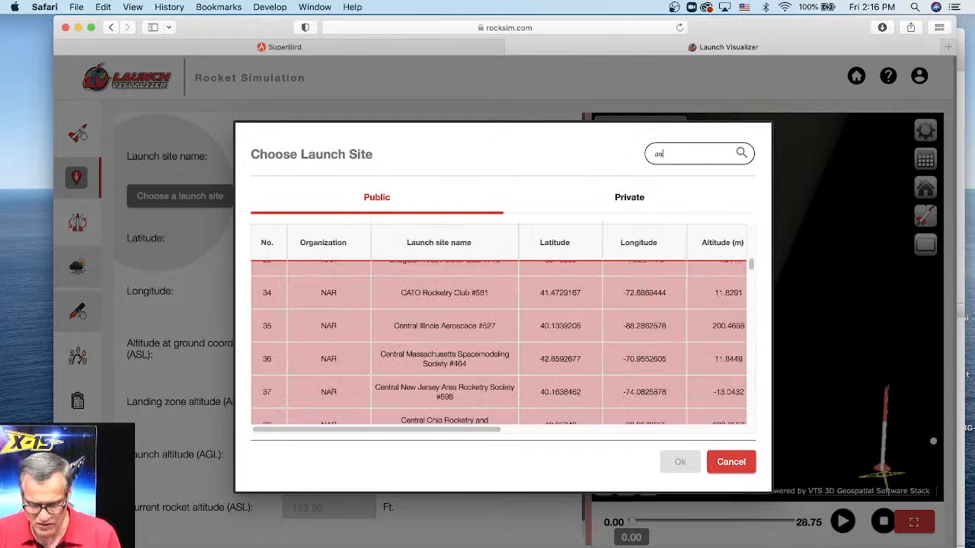
text(sr)
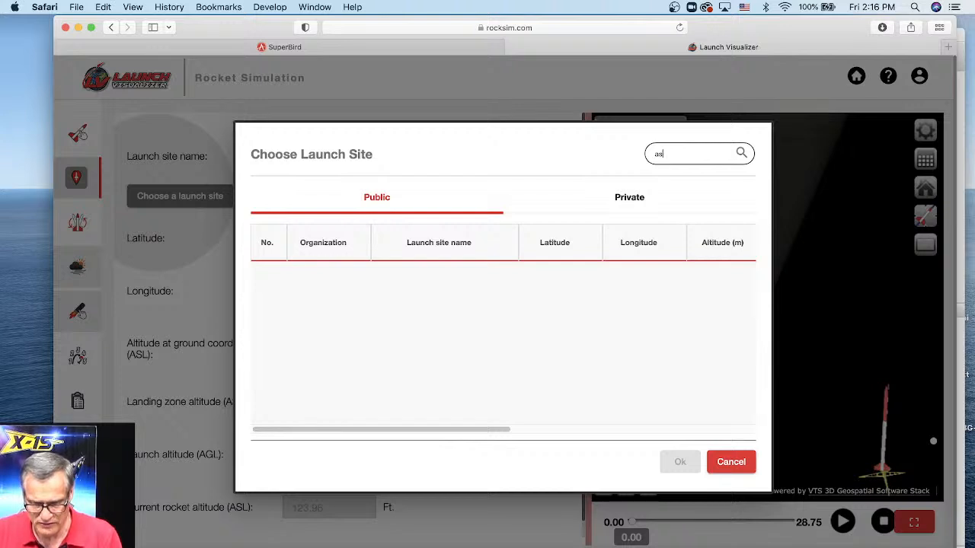
key(BackSpace)
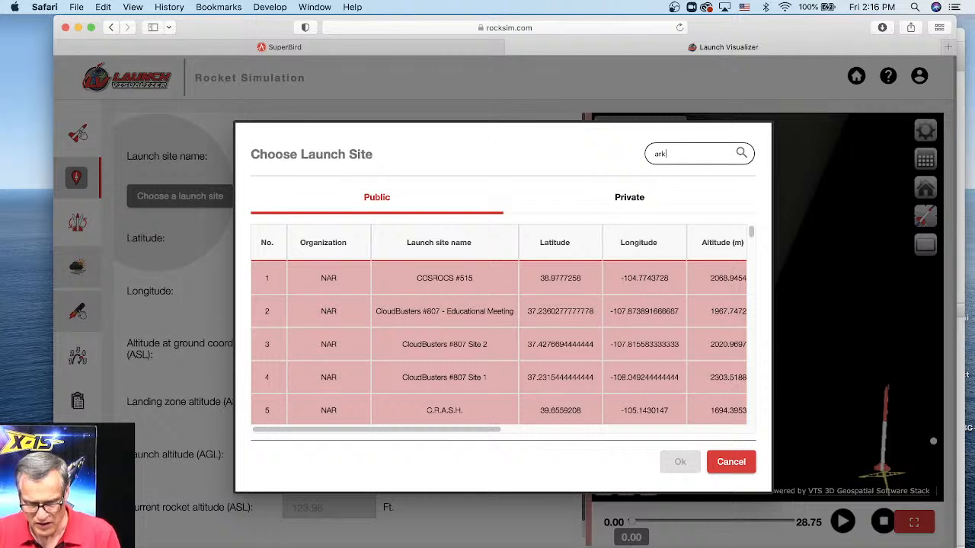
text(rkans)
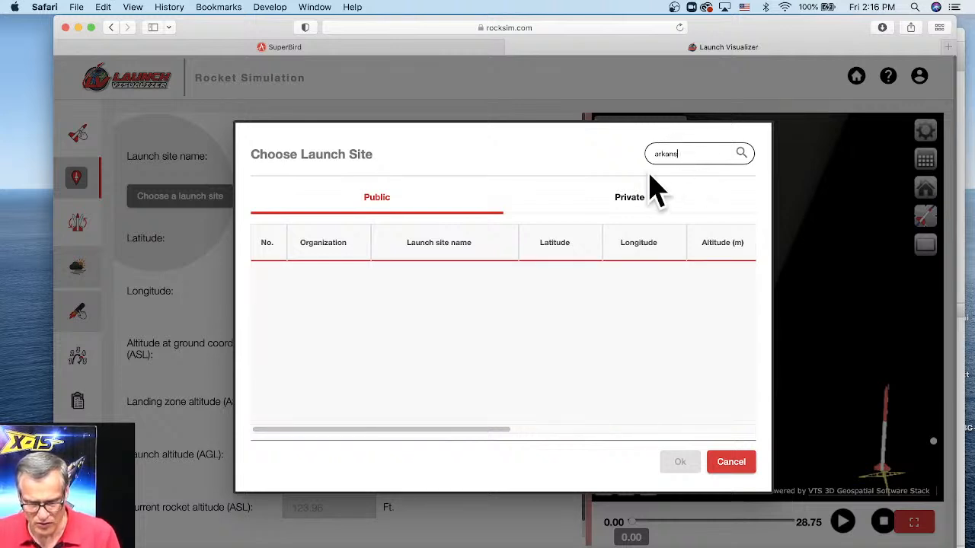
key(BackSpace)
key(BackSpace)
key(BackSpace)
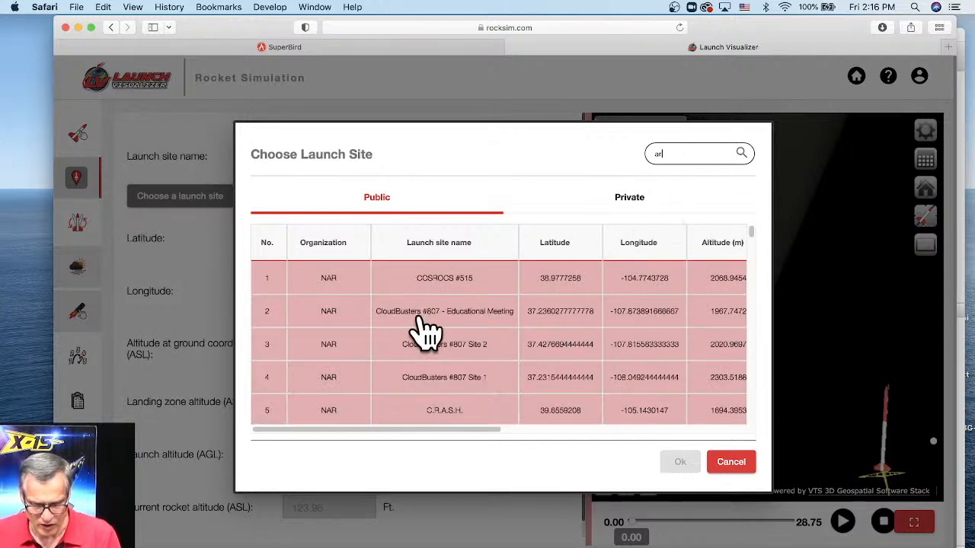
Search the public launch sites for "alu" and load Aluminet Eclipse #819 as the launch site.
click(415, 320)
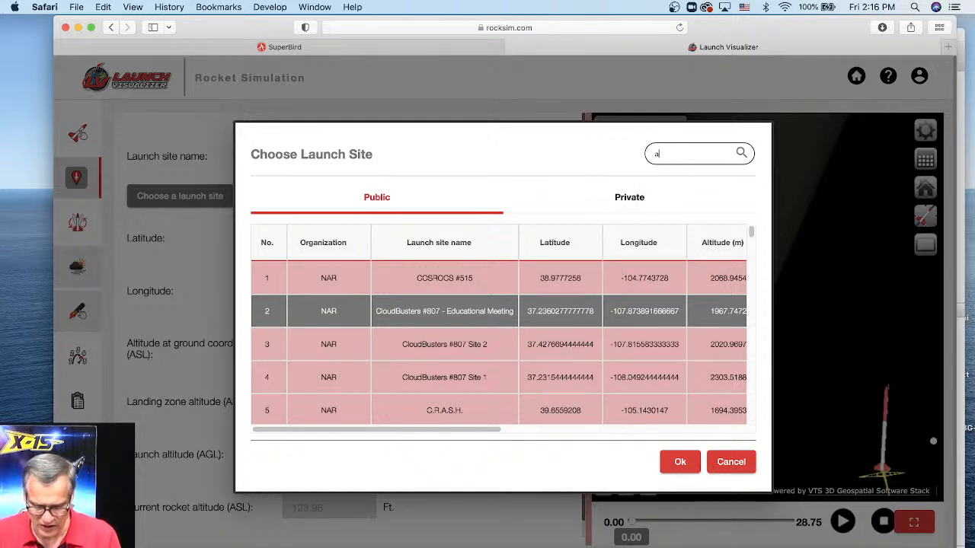
text(u)
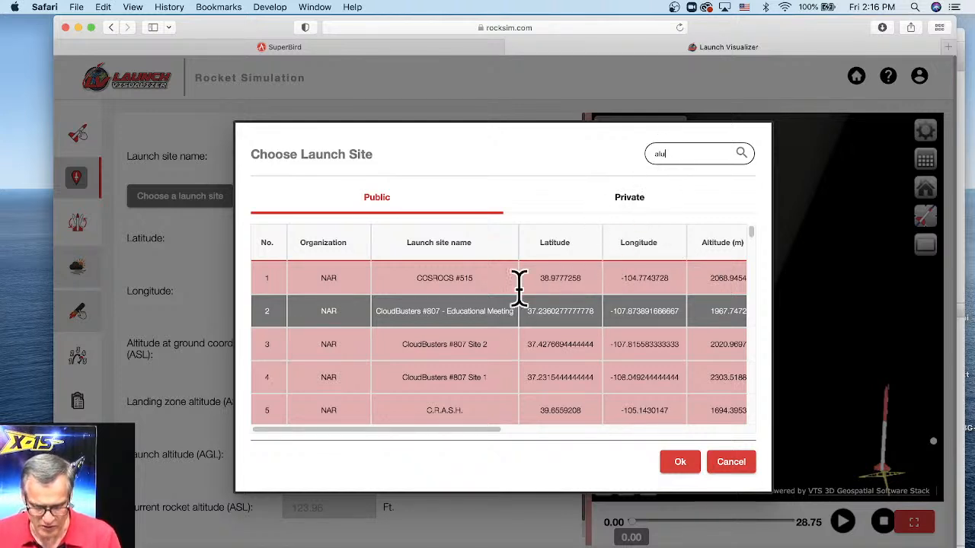
click(434, 280)
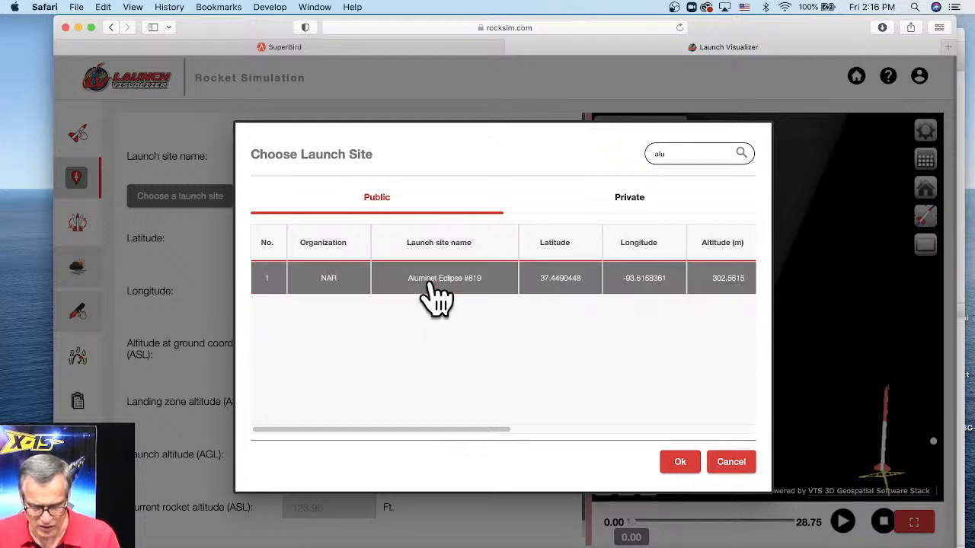
click(678, 465)
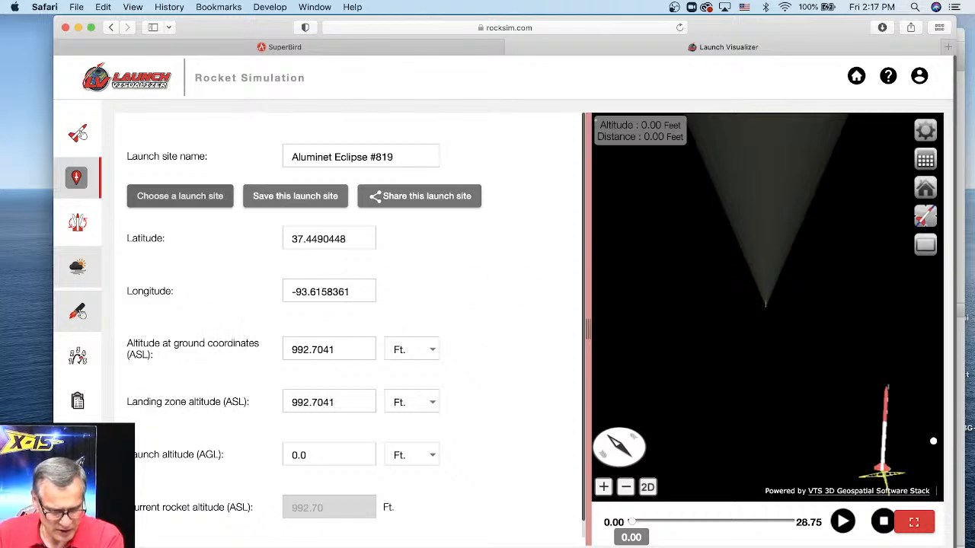
Run the flight simulation at the Aluminet Eclipse #819 site, inspect the launch field, and leave the full-screen view.
click(152, 501)
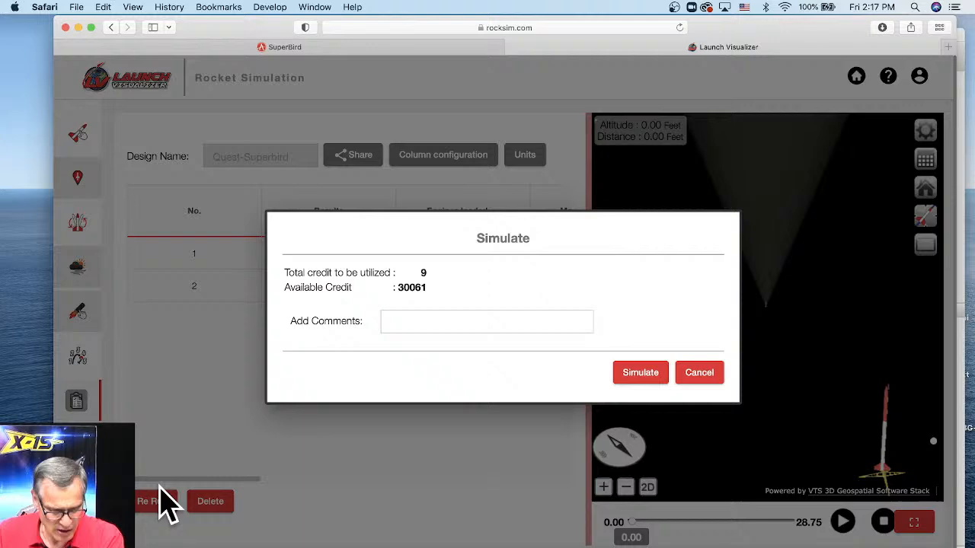
click(641, 373)
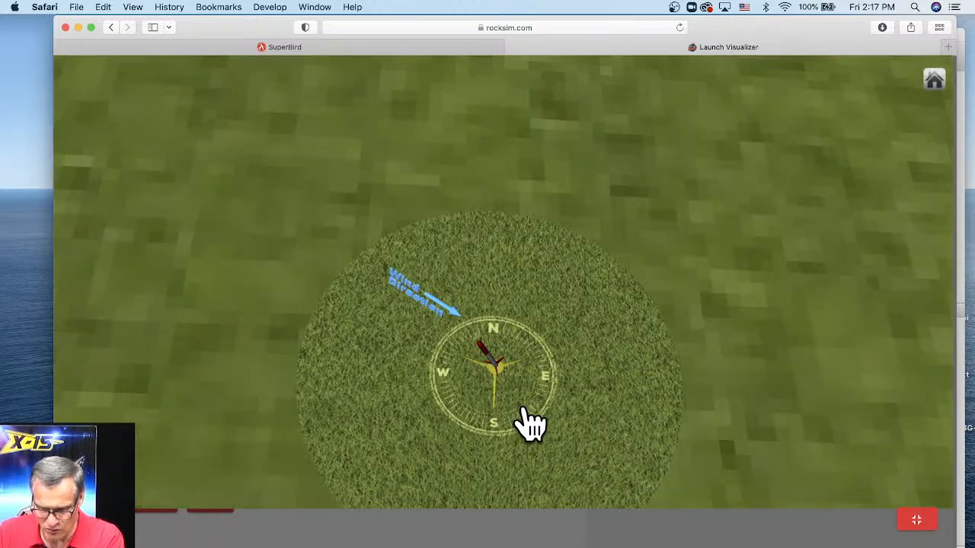
scroll(538, 359, down, 10)
scroll(604, 364, down, 5)
scroll(639, 379, down, 6)
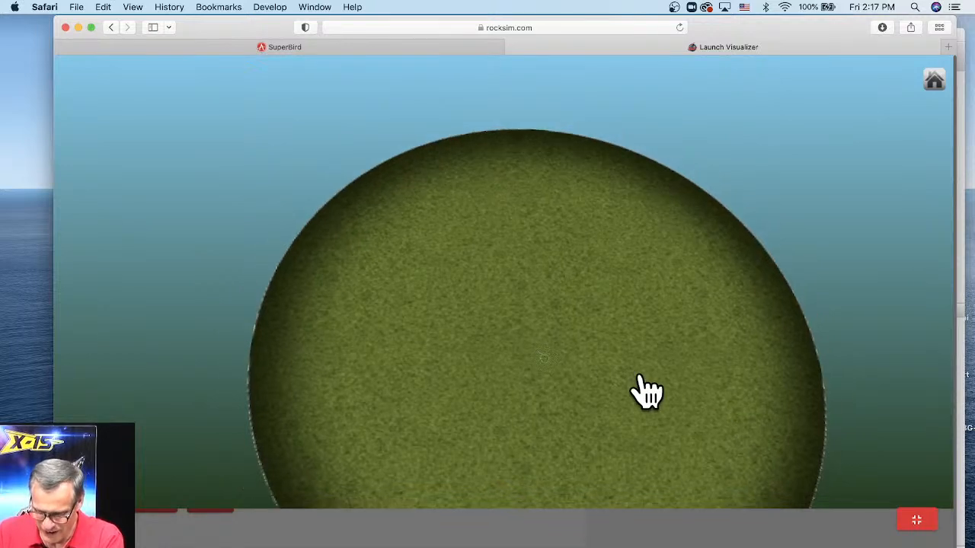
scroll(639, 379, up, 6)
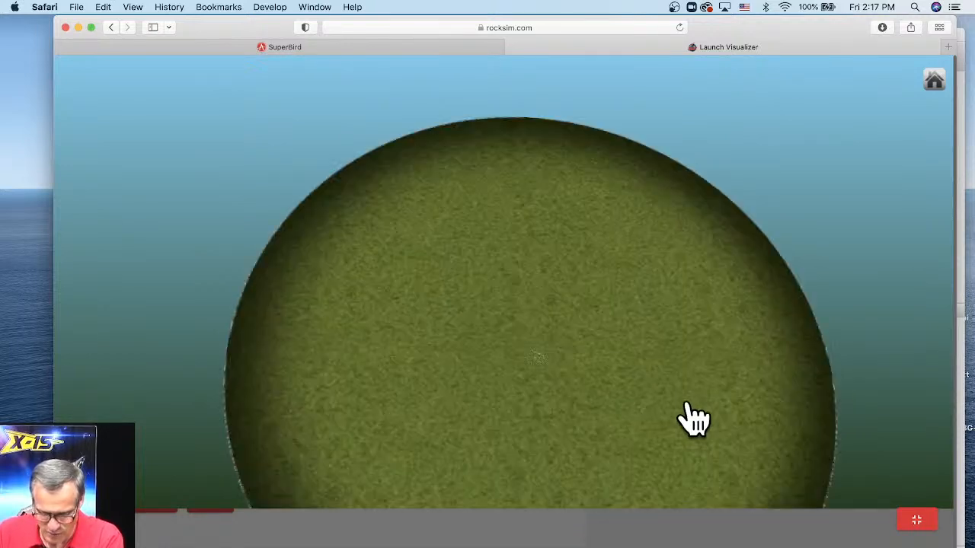
click(925, 521)
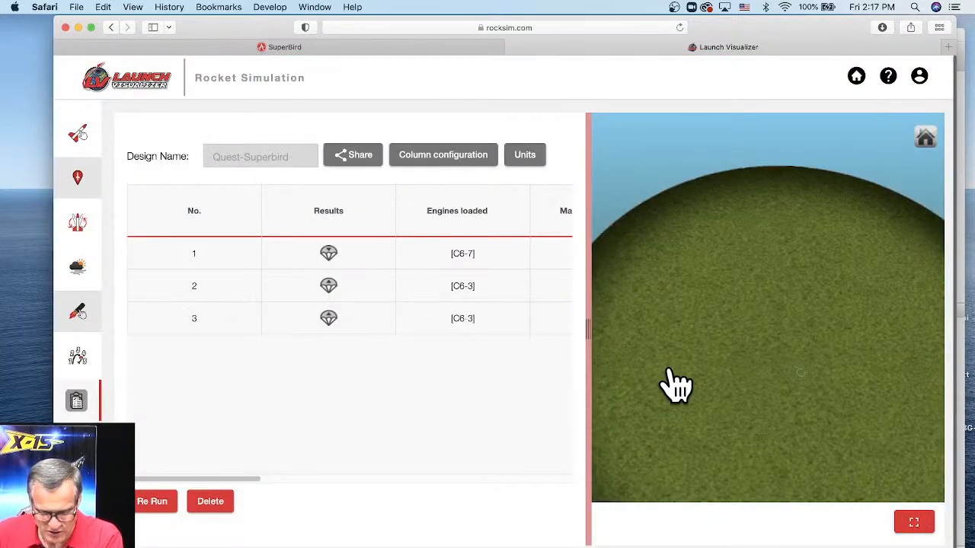
drag(666, 359, 676, 329)
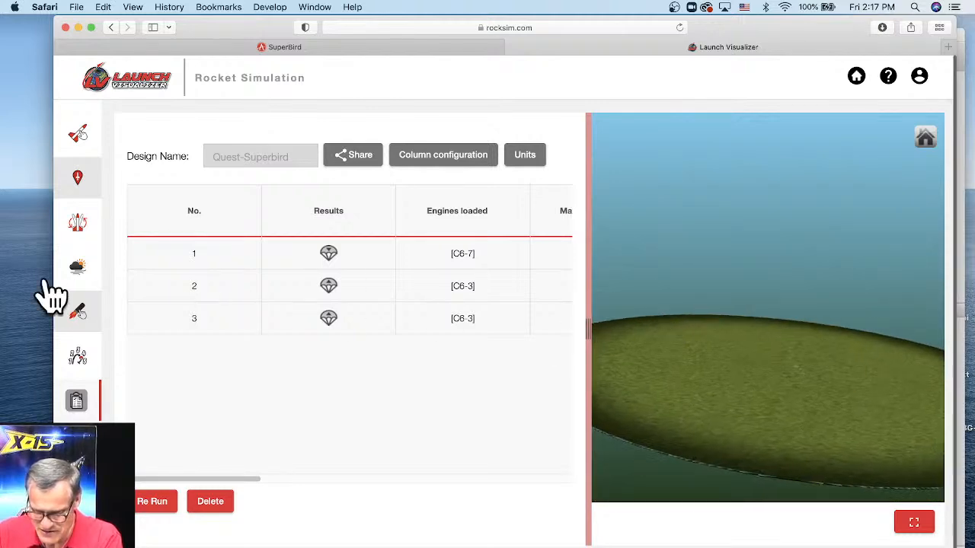
Revisit the launch site and rocket design settings, and reload the simulation page.
click(85, 189)
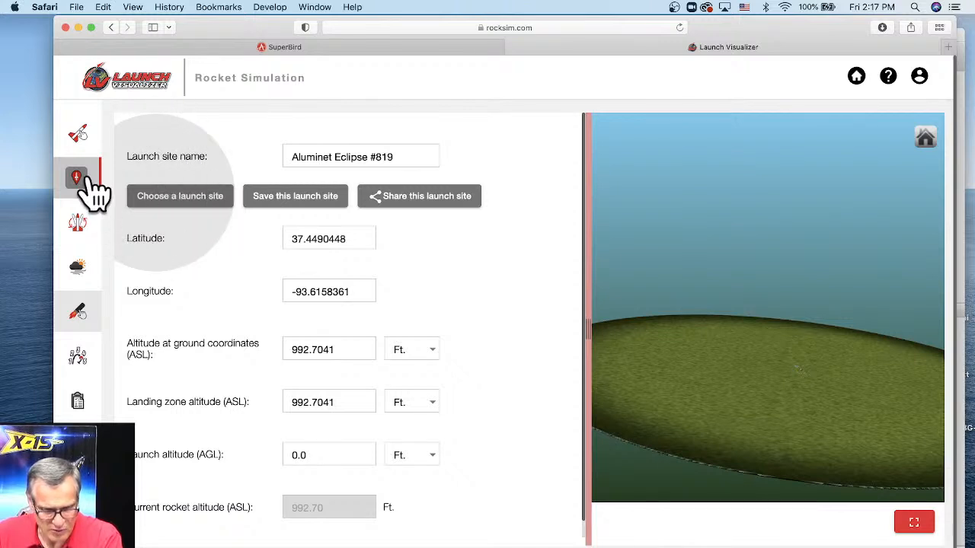
click(76, 137)
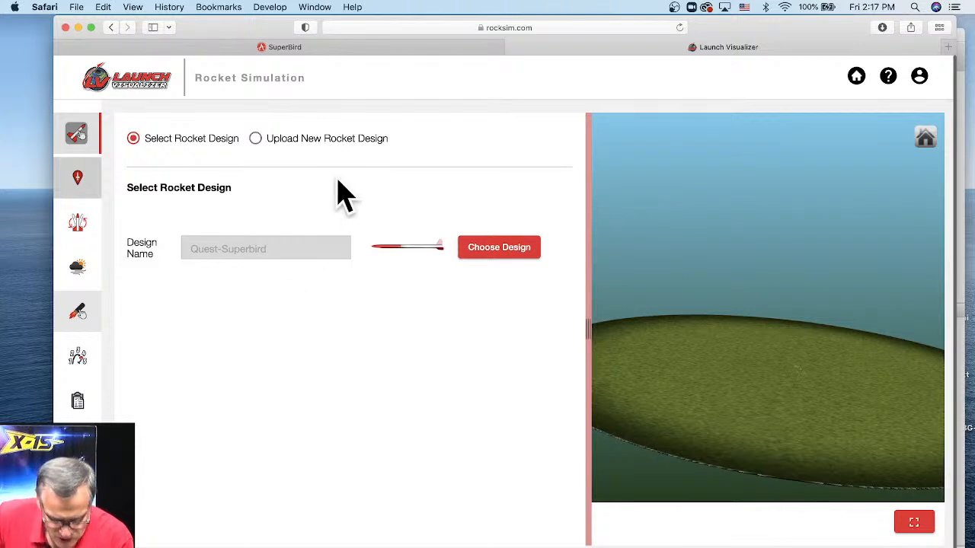
click(680, 28)
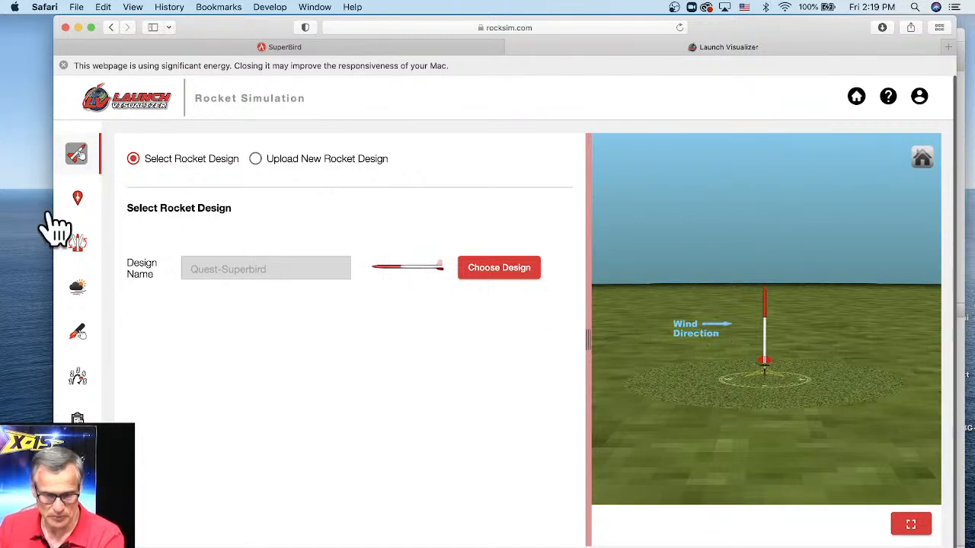
Mark a new launch site in the farm field east of the town, at about latitude 33.4898 and longitude -90.3028, and confirm it.
click(78, 200)
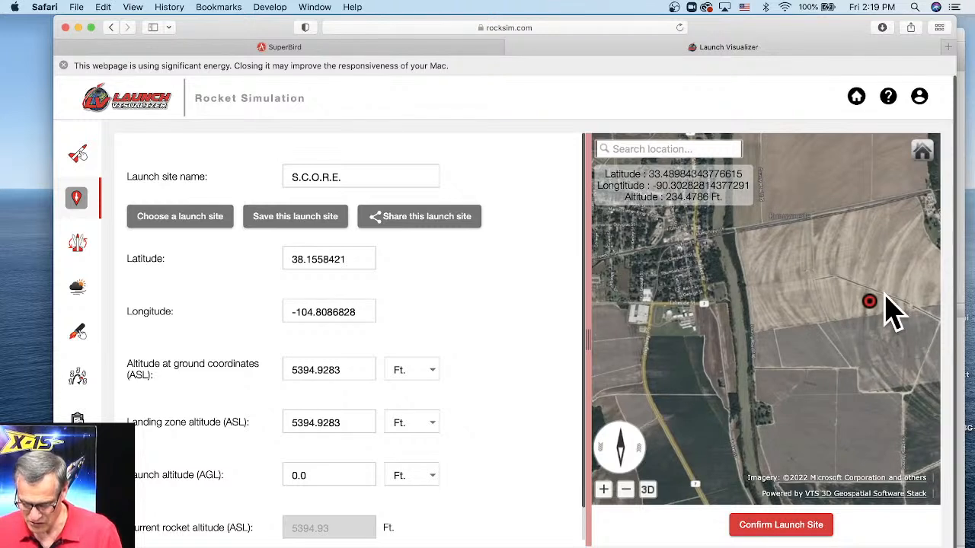
click(811, 528)
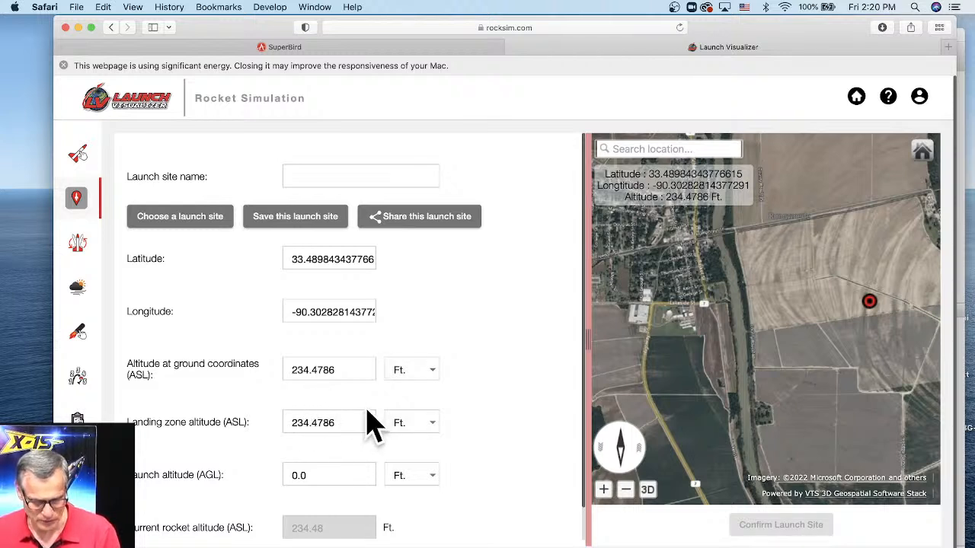
Check the loaded engine and its credit cost, and run the flight simulation from the newly confirmed launch site.
click(79, 337)
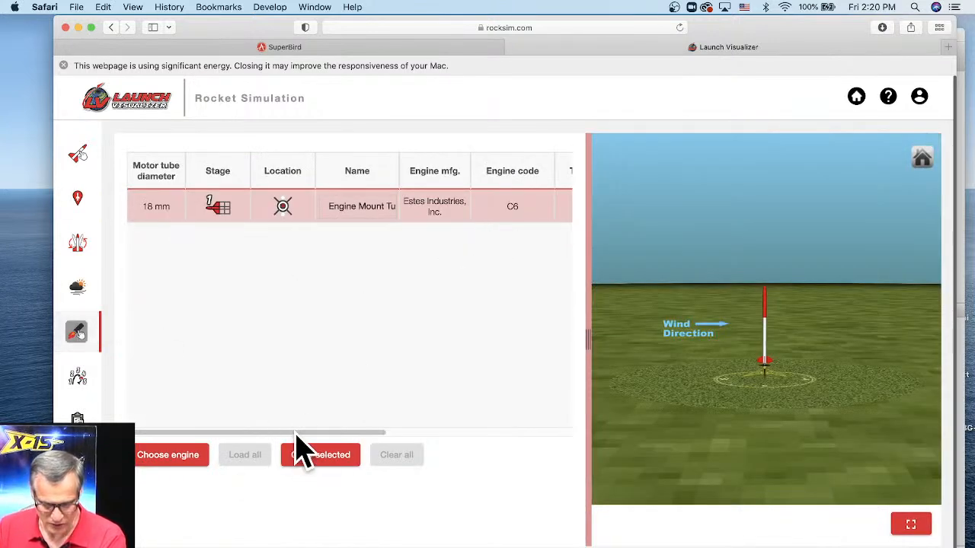
drag(298, 432, 274, 432)
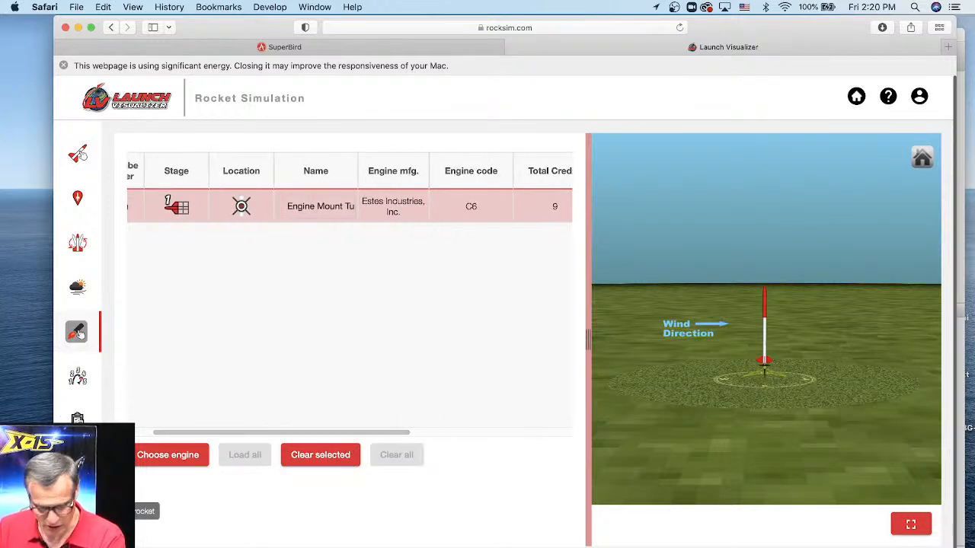
click(78, 511)
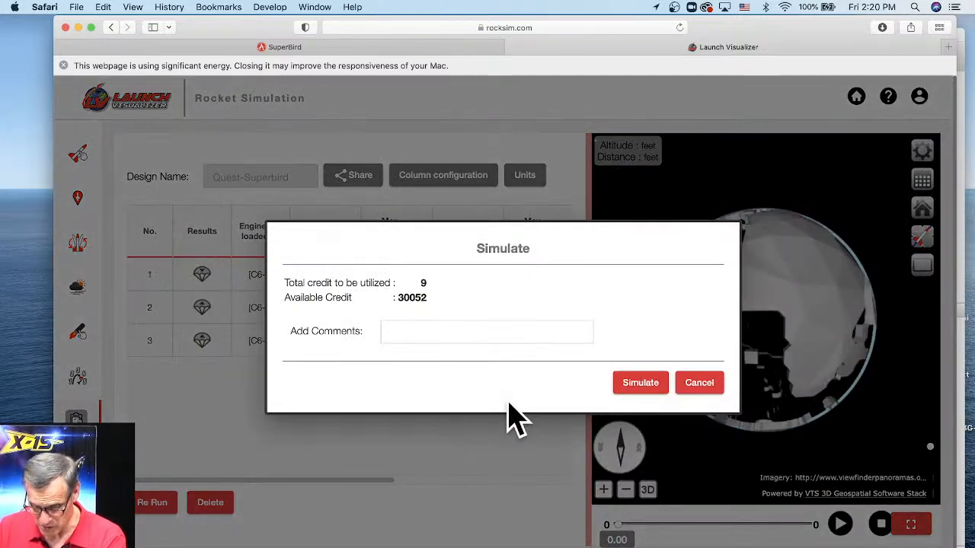
click(640, 383)
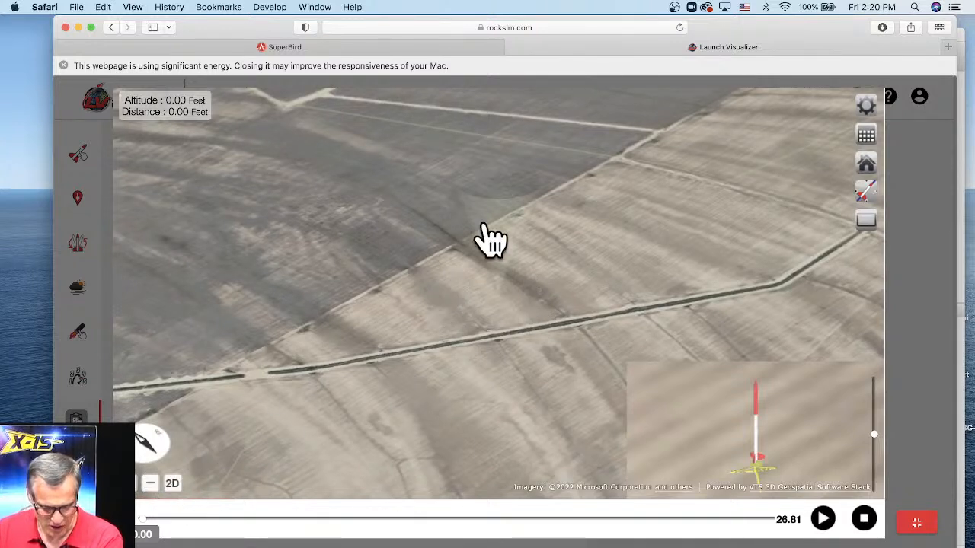
Examine the terrain around the launch site in the flight view, from directly overhead, tilted in 3D, and close up.
click(173, 486)
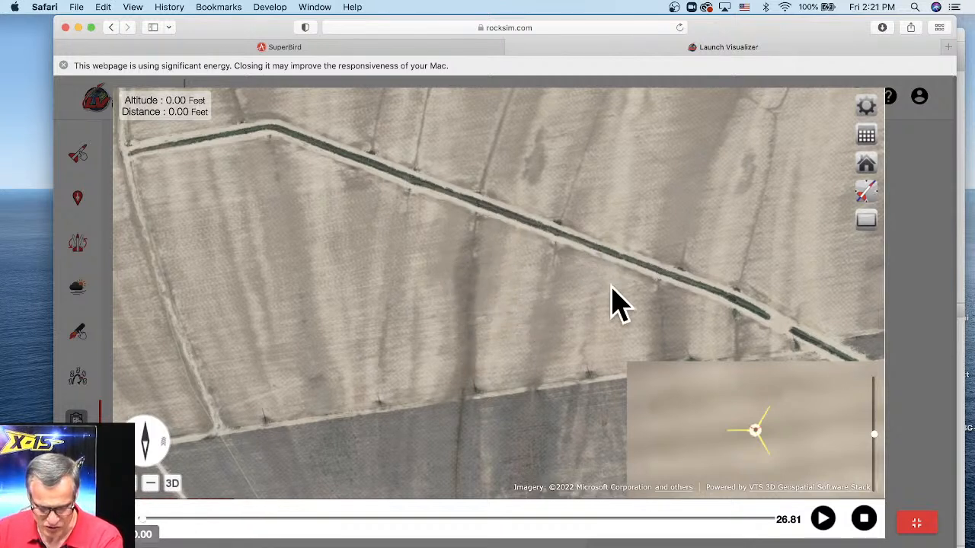
drag(466, 372, 464, 336)
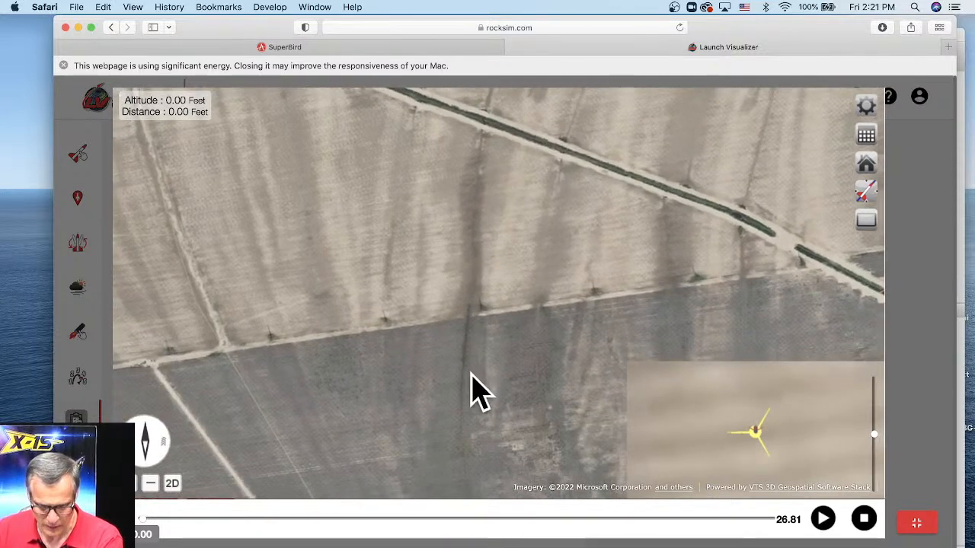
drag(470, 428, 470, 435)
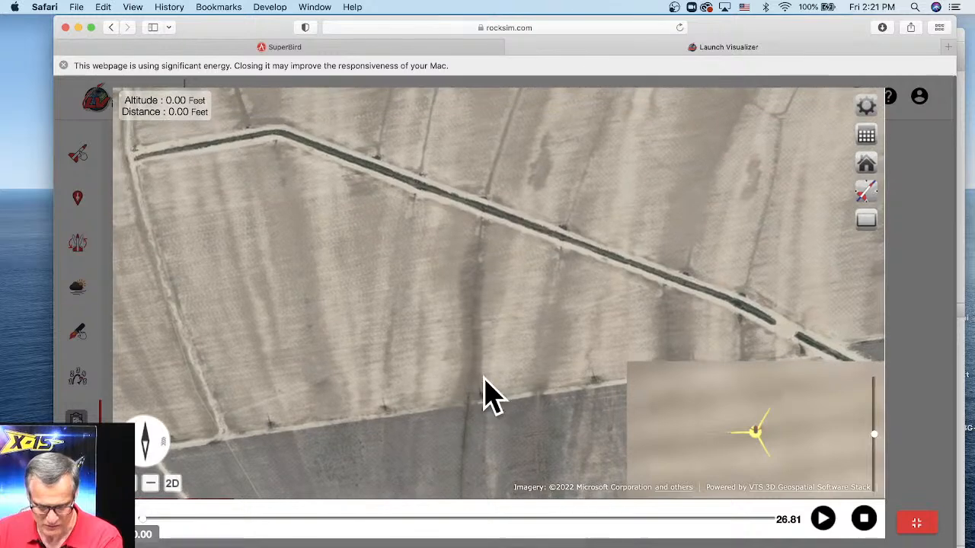
drag(483, 377, 485, 187)
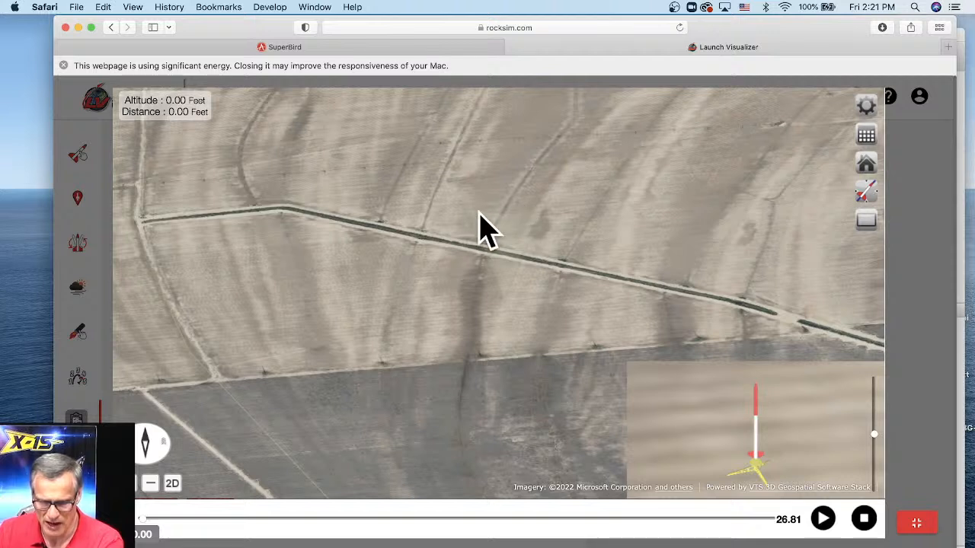
drag(523, 287, 504, 347)
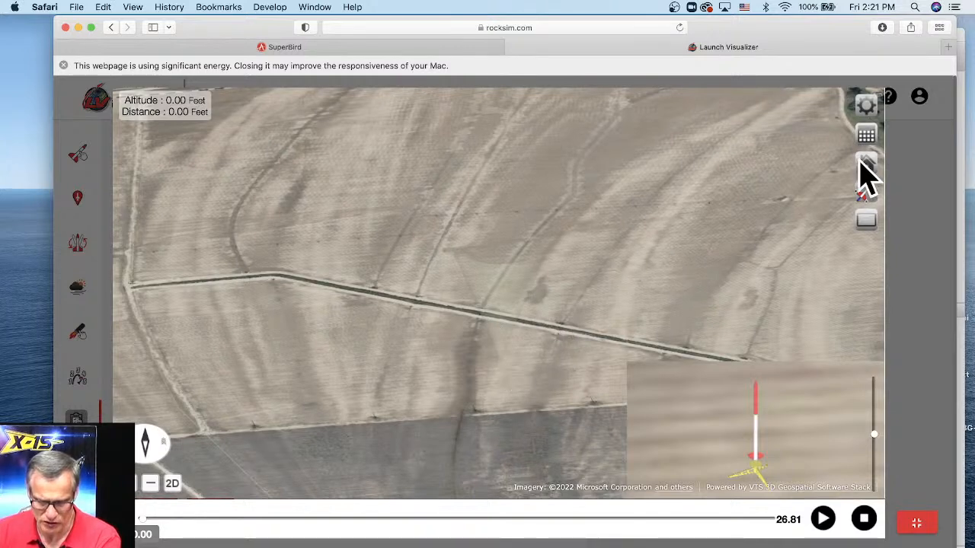
scroll(500, 348, up, 3)
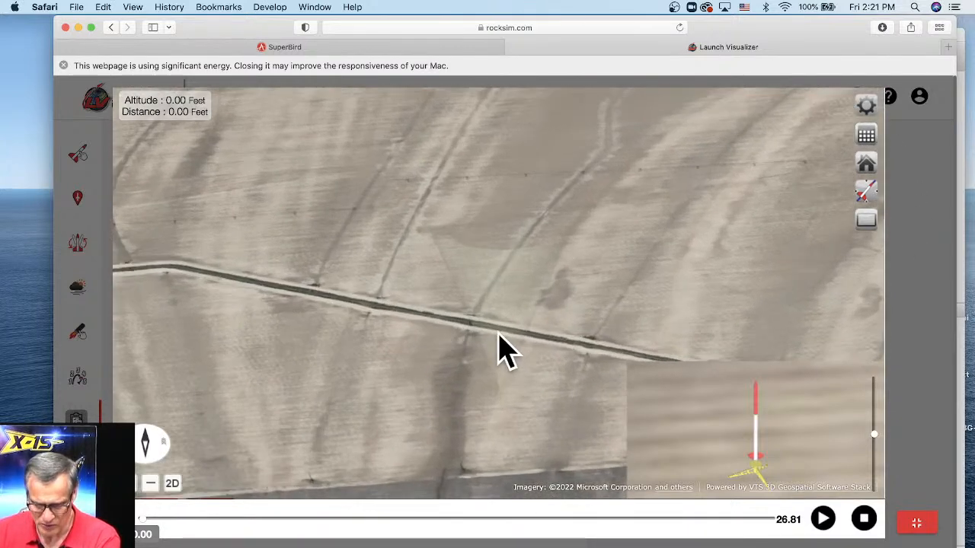
scroll(503, 348, up, 3)
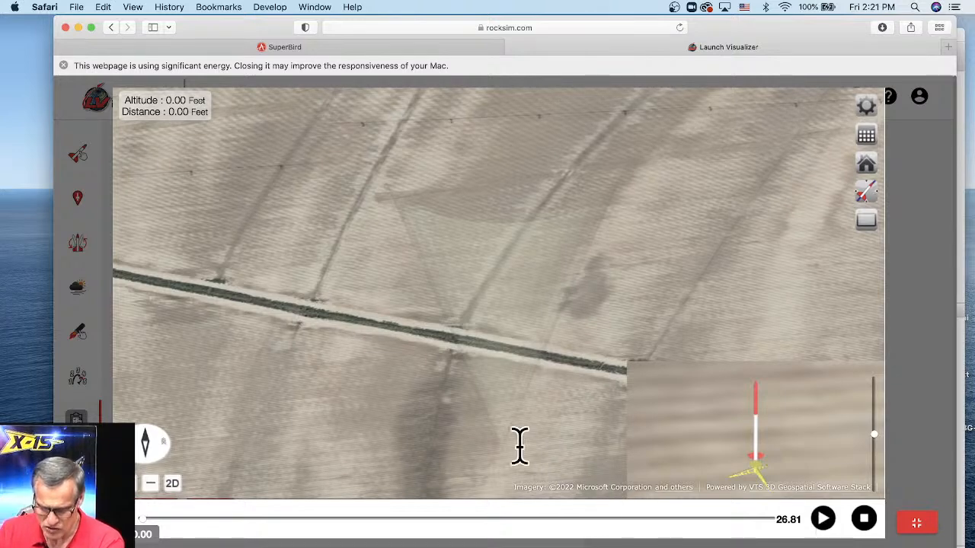
Play the simulated flight, pause it at 23.50 seconds, and rotate the view around the flight path.
click(819, 520)
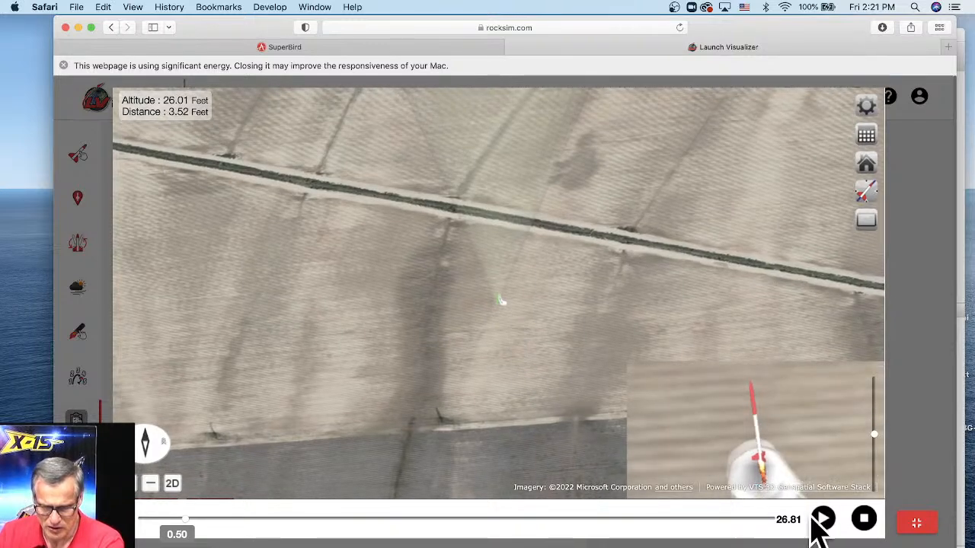
click(823, 521)
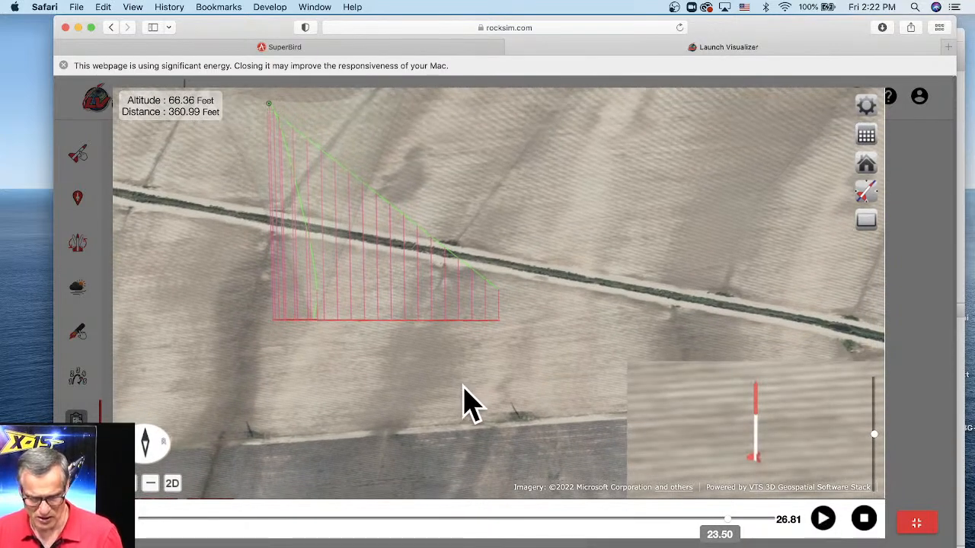
drag(451, 402, 381, 459)
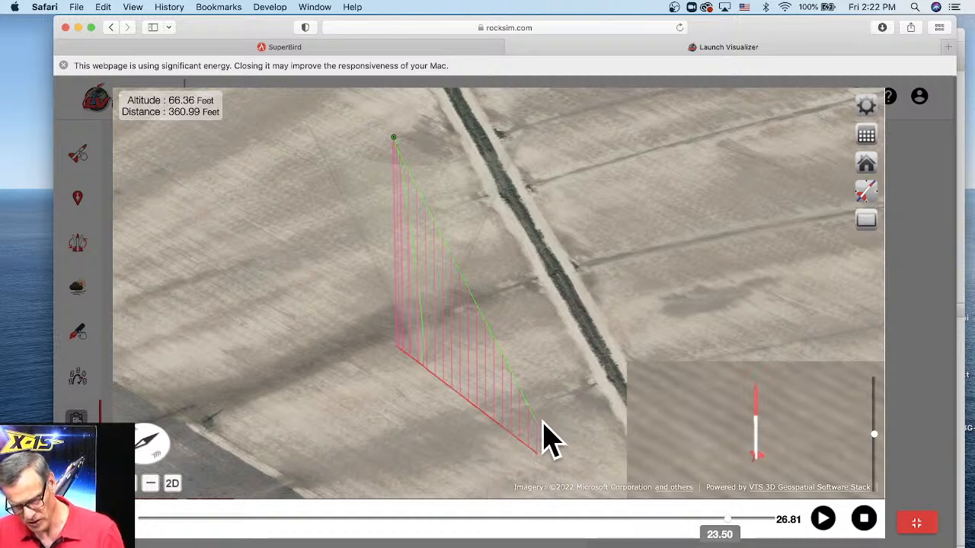
Switch the flight camera to the full trajectory view and centre it on the descending rocket.
click(866, 195)
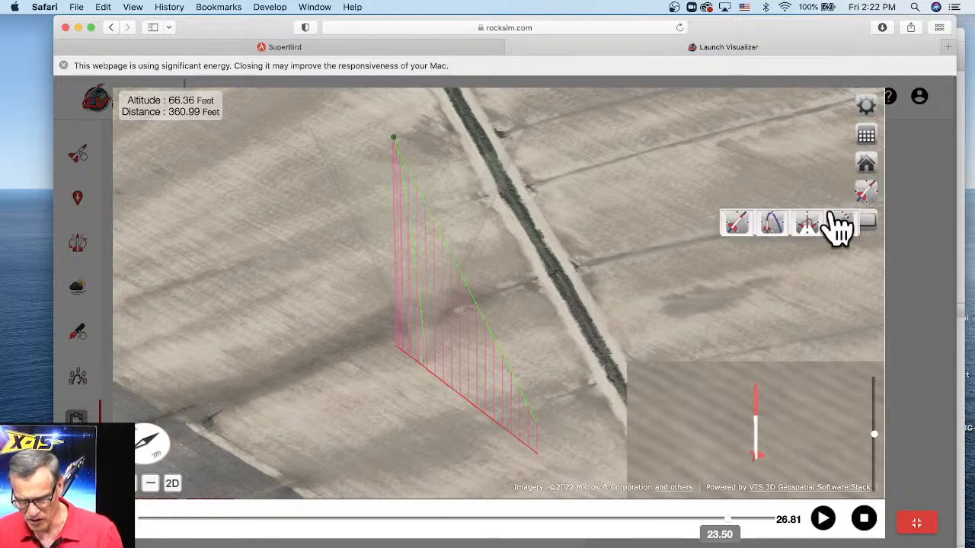
click(772, 223)
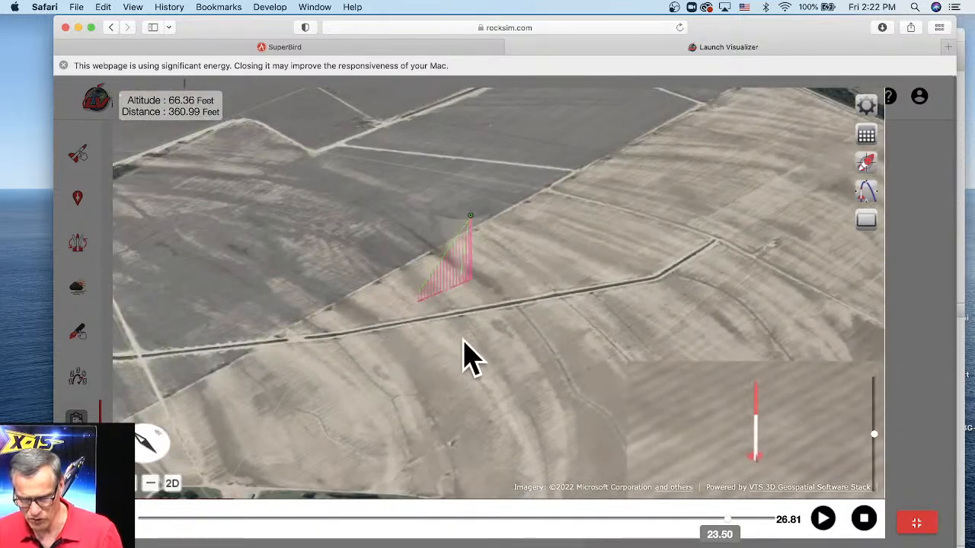
click(866, 161)
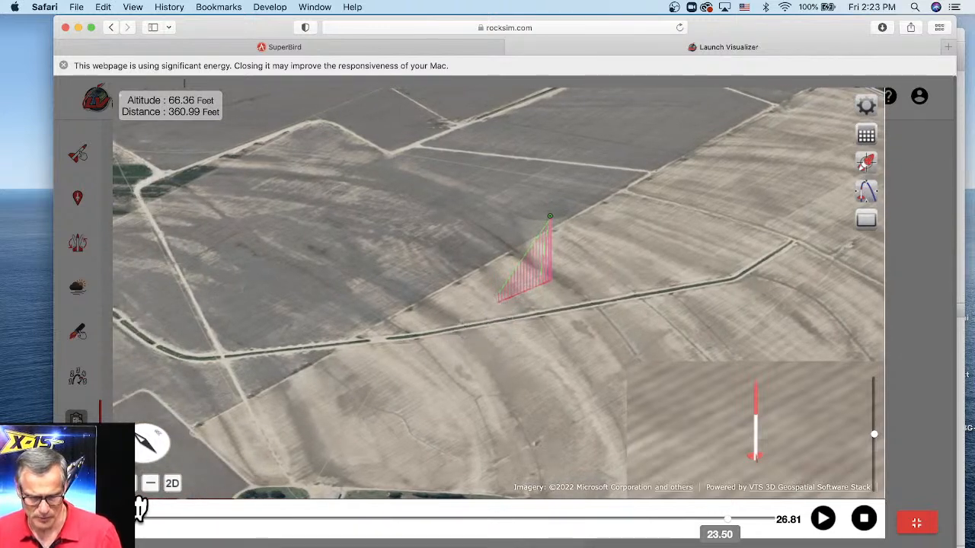
Examine the rocket and its parachute up close from different sides, and check the altitude and distance at 23.50 seconds.
click(129, 486)
click(130, 486)
click(130, 485)
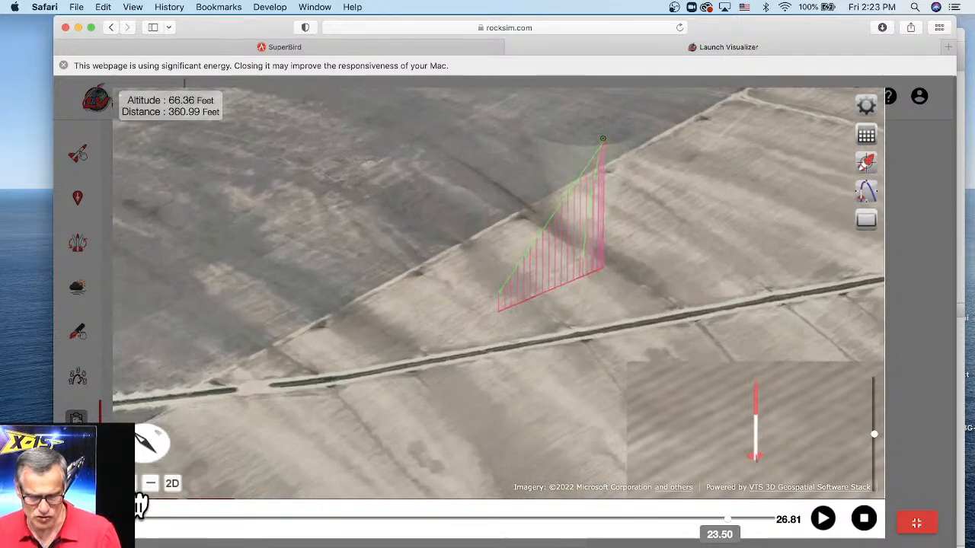
click(130, 486)
click(131, 485)
click(131, 486)
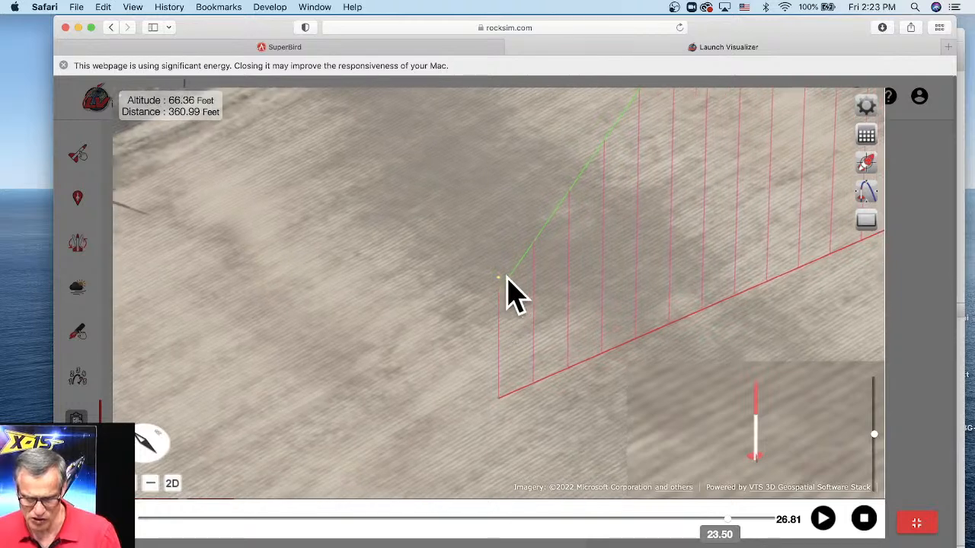
click(131, 487)
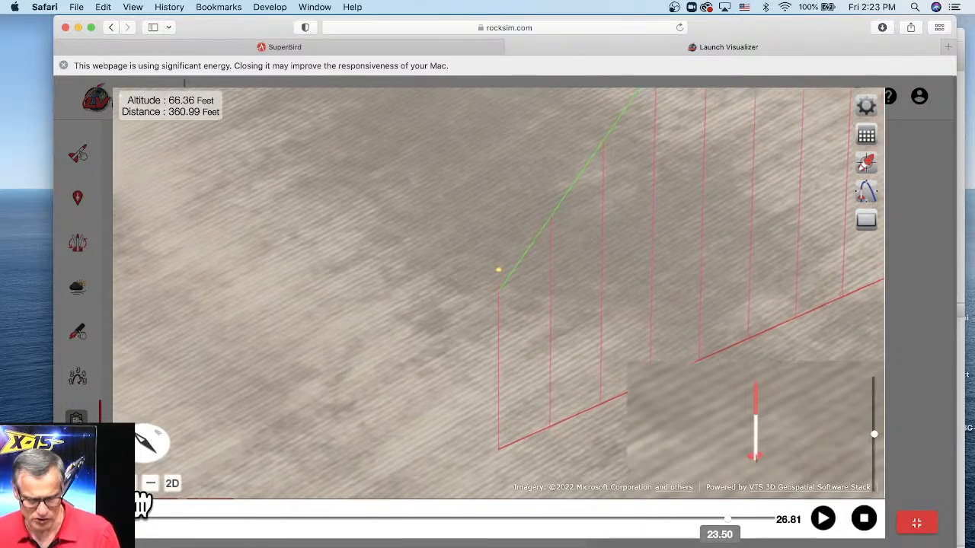
click(131, 487)
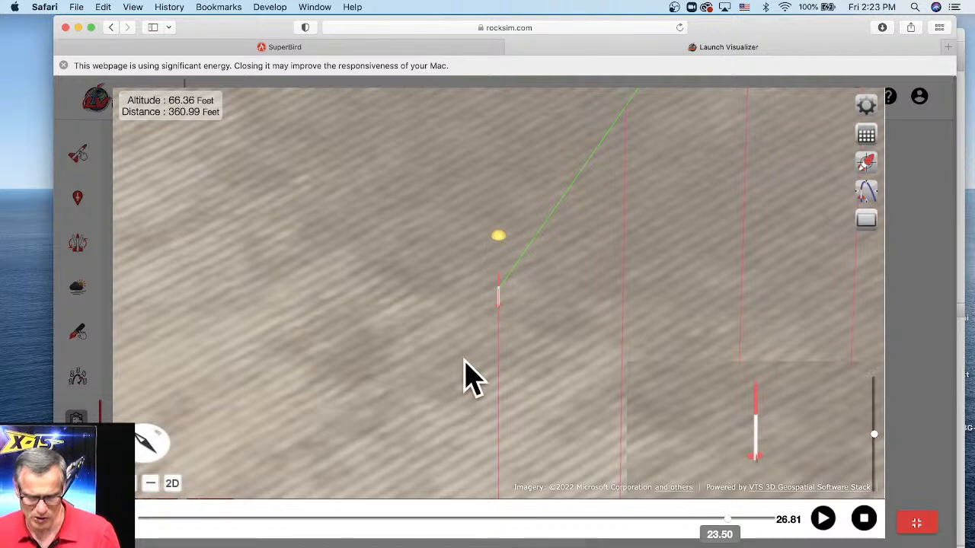
drag(478, 381, 769, 364)
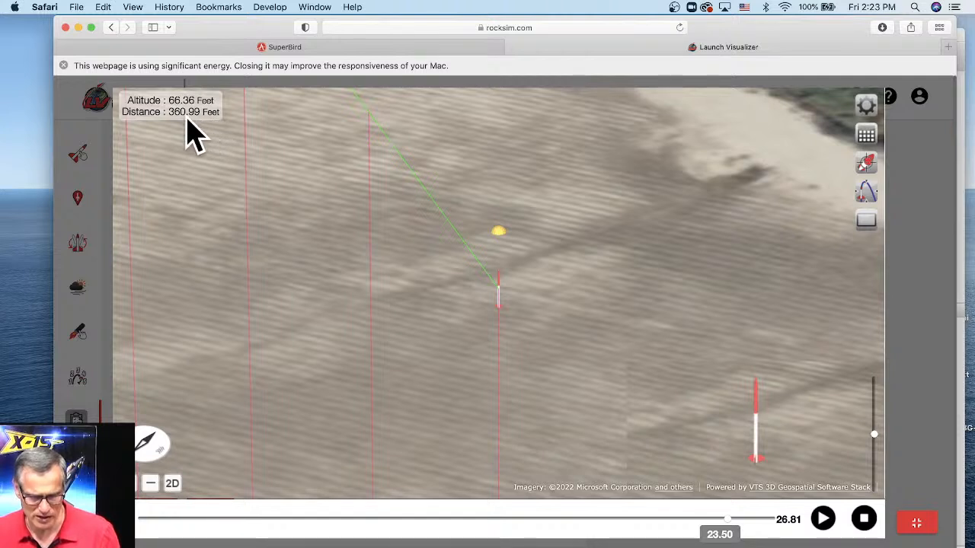
Leave the full-screen flight view and check the account's available credits.
click(916, 524)
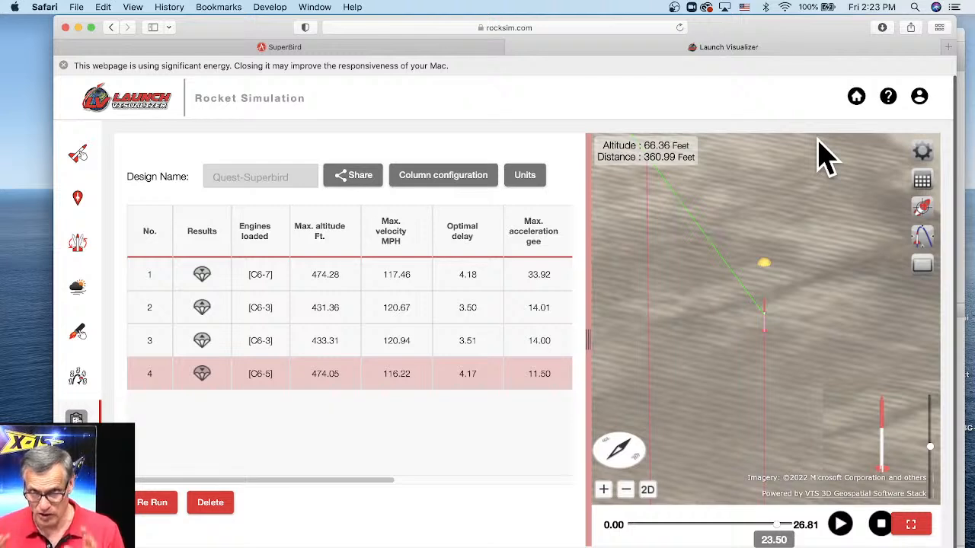
click(919, 97)
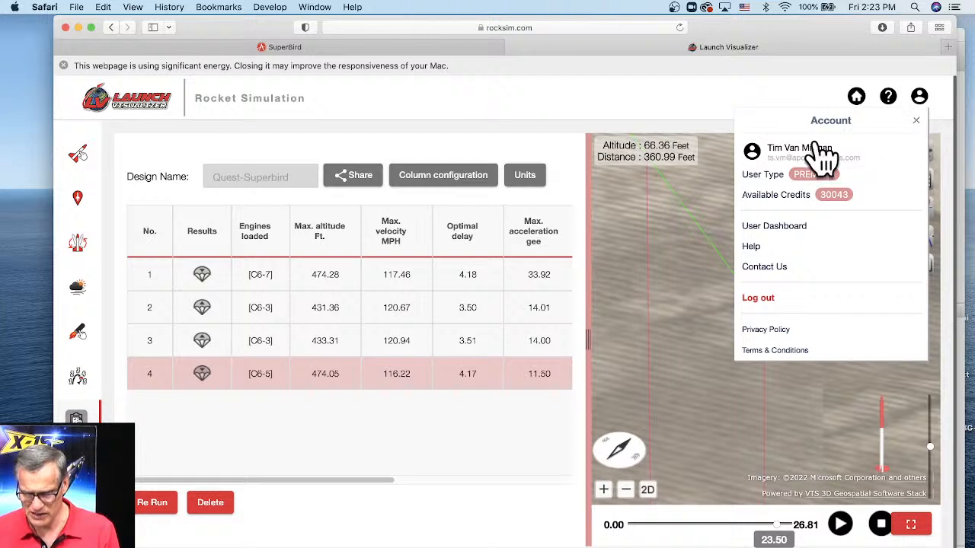
click(689, 111)
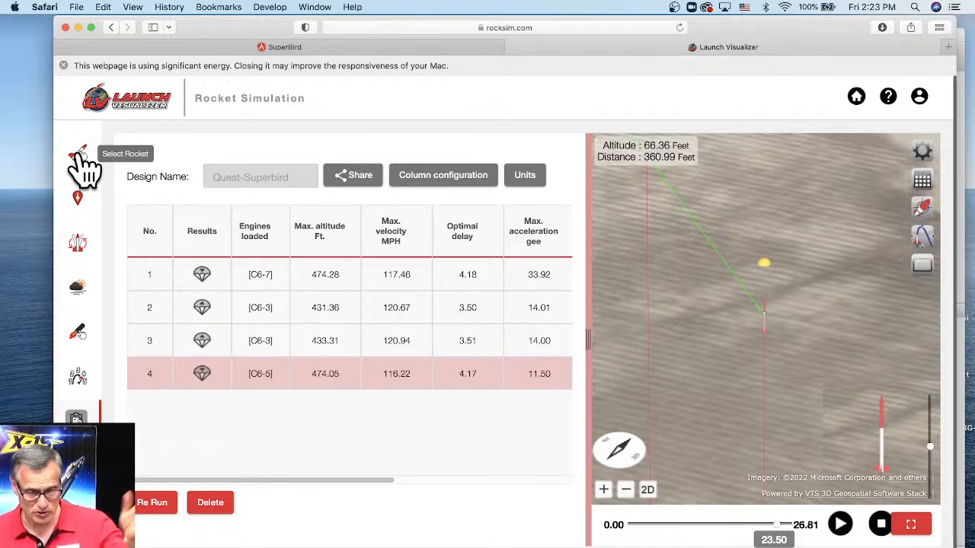
Load the Quest-Falcon design from the user designs and inspect its 3D preview on the launch pad.
click(79, 154)
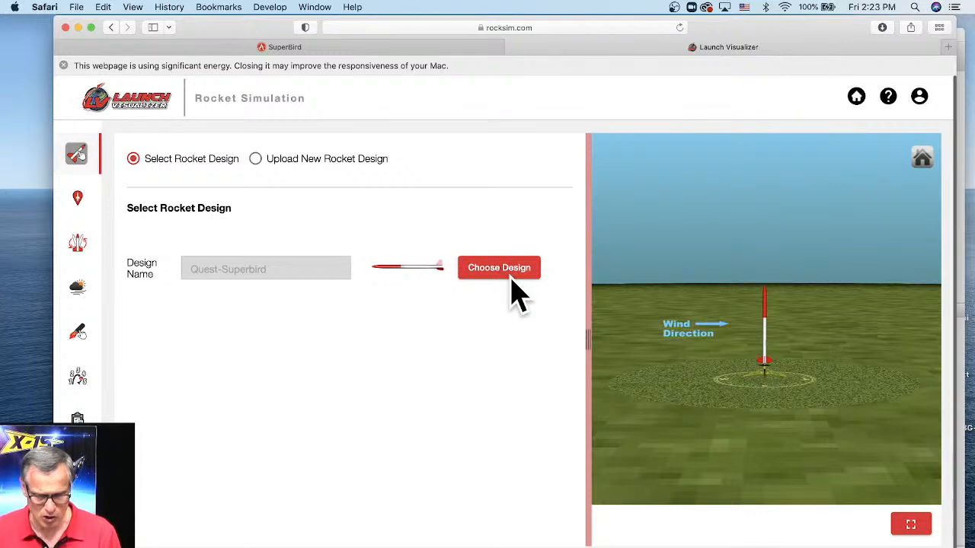
click(510, 273)
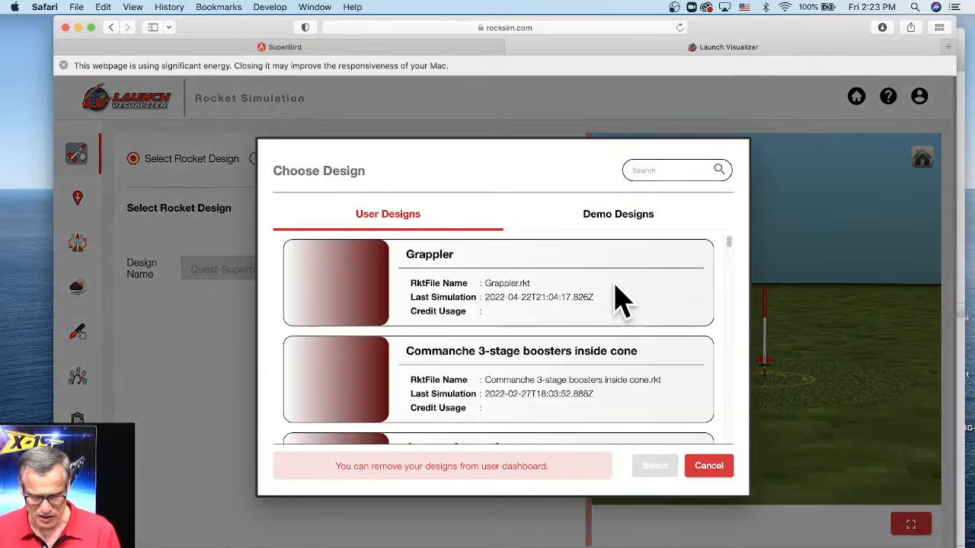
drag(729, 241, 722, 457)
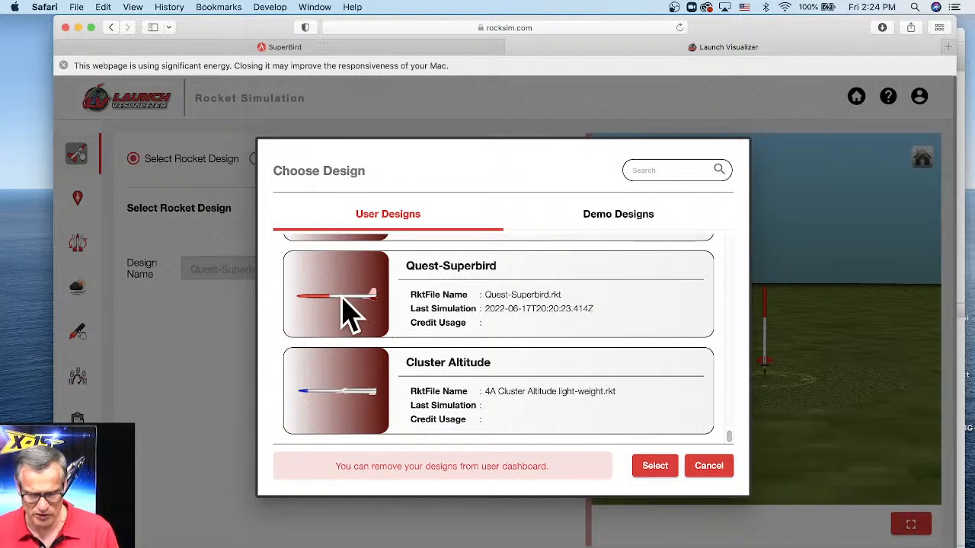
scroll(407, 361, up, 1)
scroll(412, 361, up, 1)
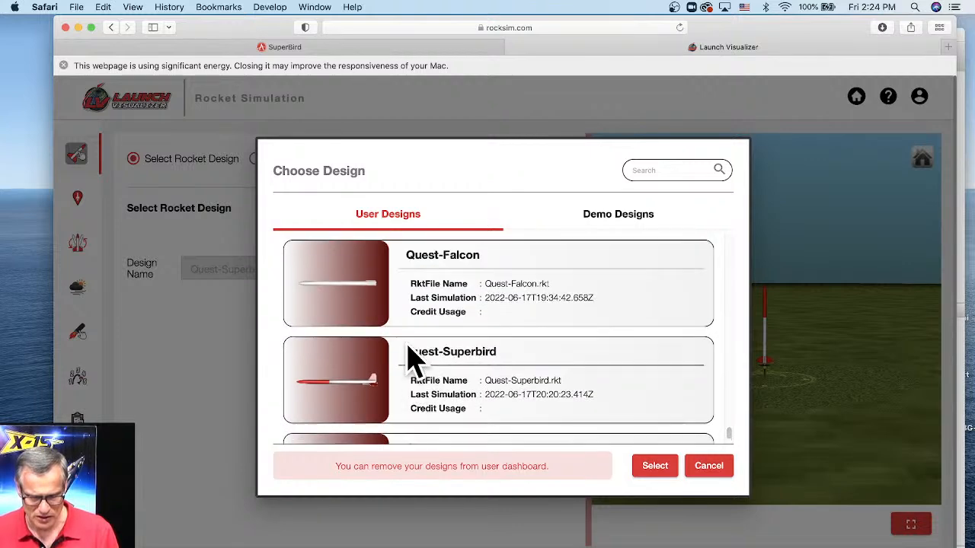
click(351, 292)
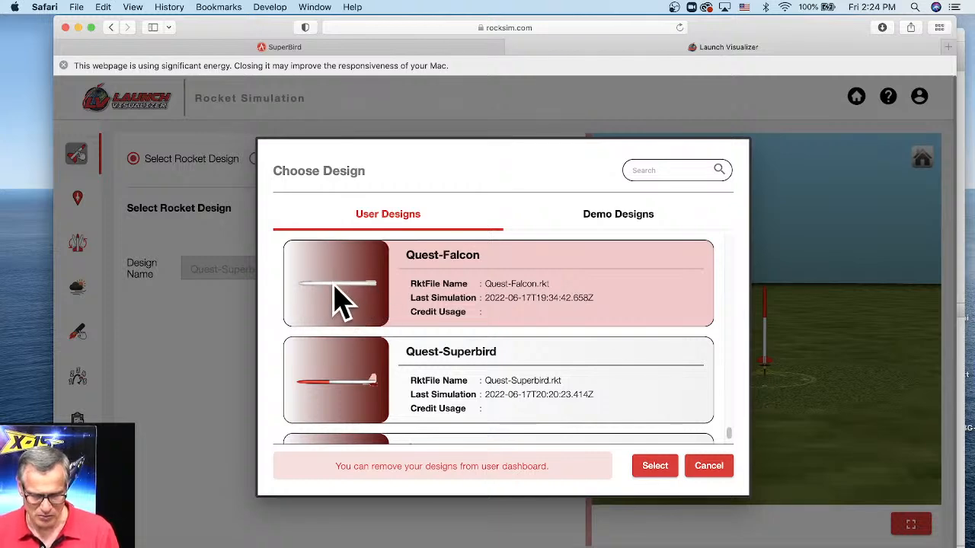
click(656, 467)
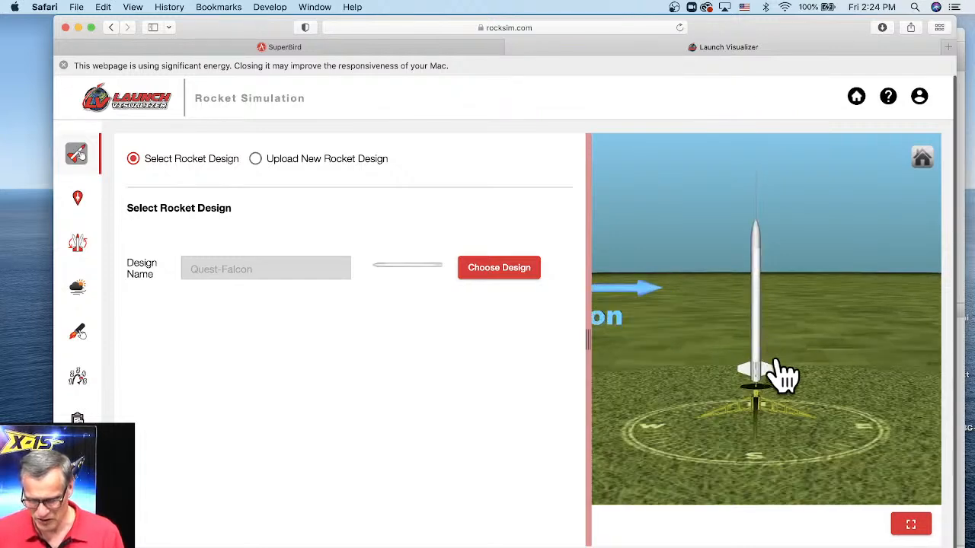
drag(804, 426, 781, 424)
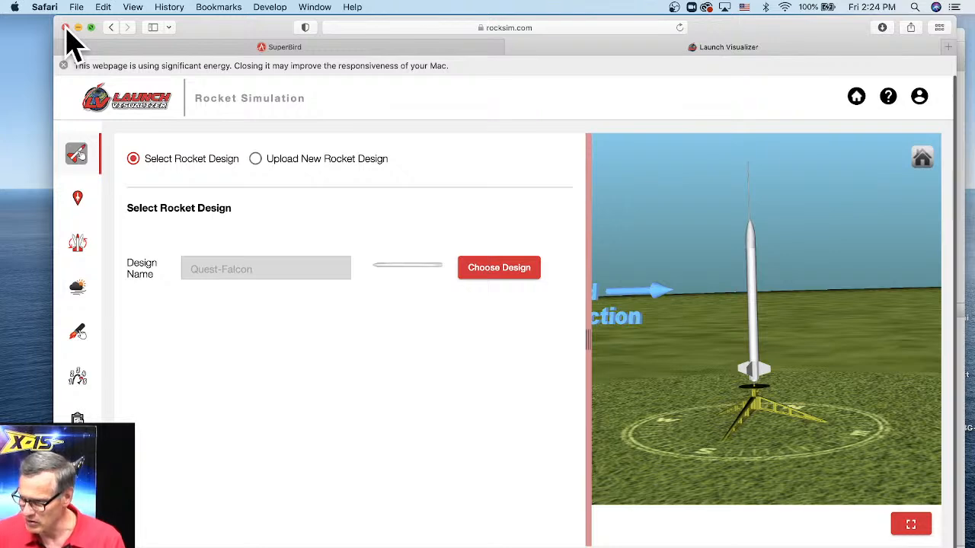
Return to the SuperBird product page, find its RockSim file section, and switch to RockSim.
click(510, 47)
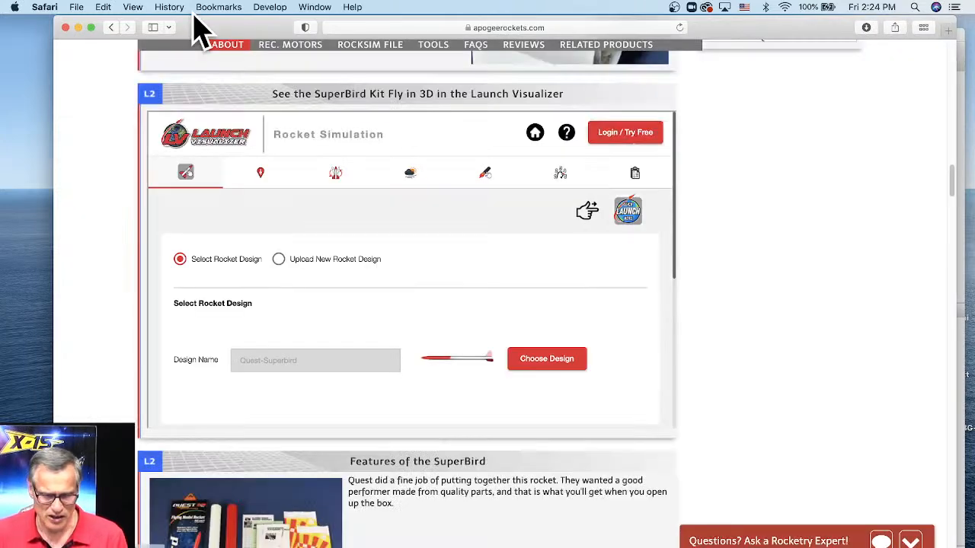
click(680, 27)
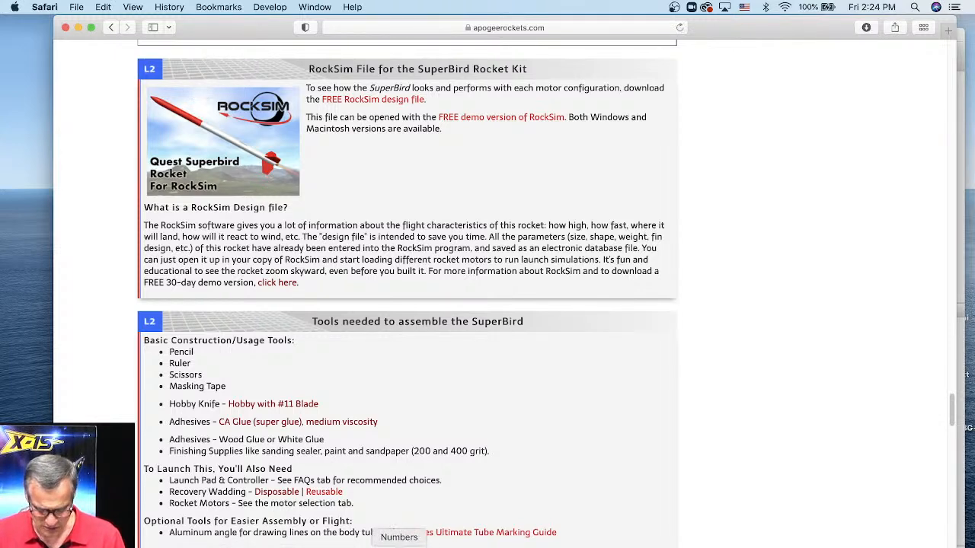
click(375, 544)
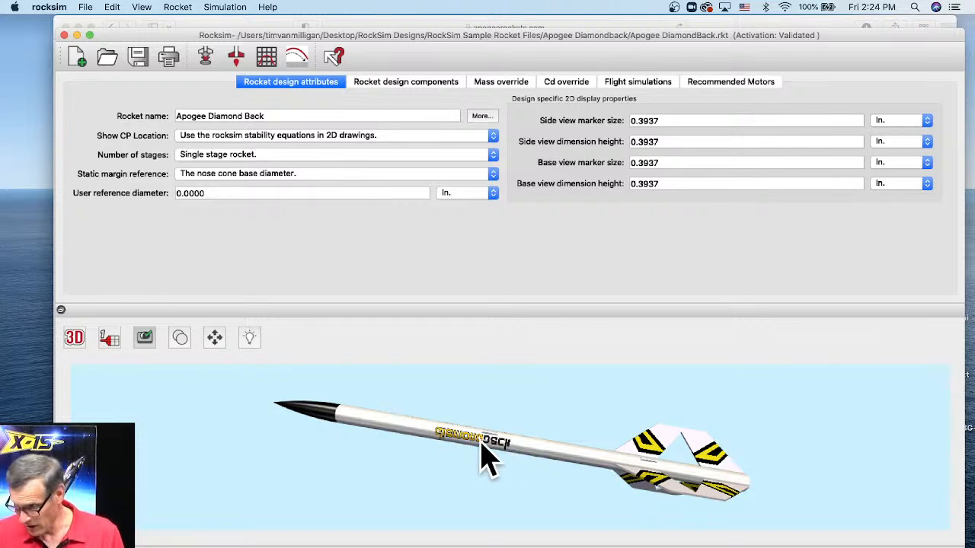
Open the Diamond Back's streamer for editing from the rocket design components.
scroll(484, 415, up, 6)
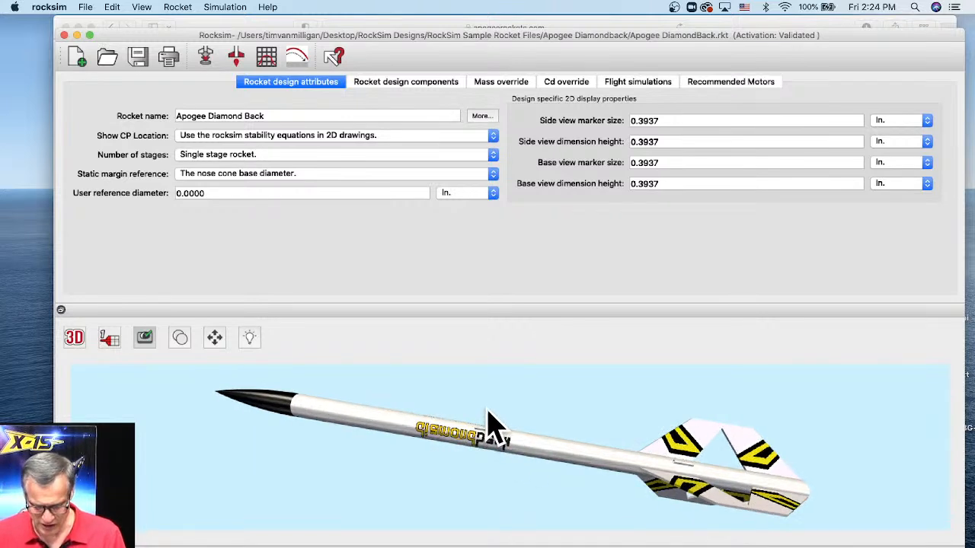
scroll(483, 420, down, 1)
scroll(487, 438, down, 5)
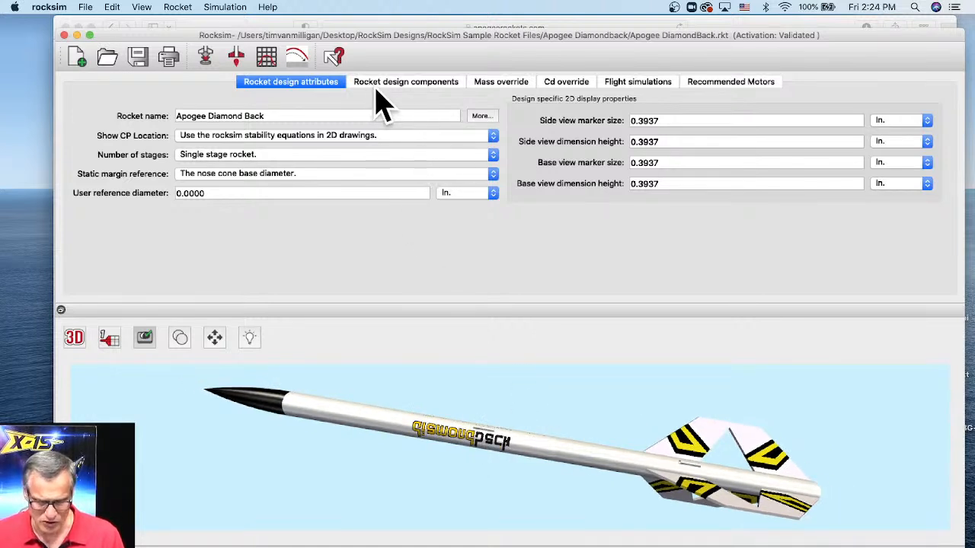
click(411, 84)
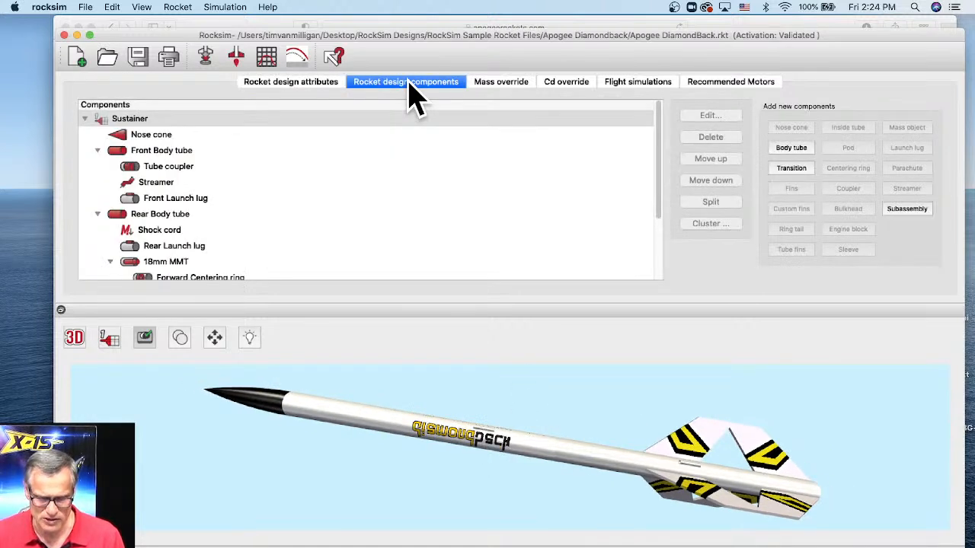
click(157, 184)
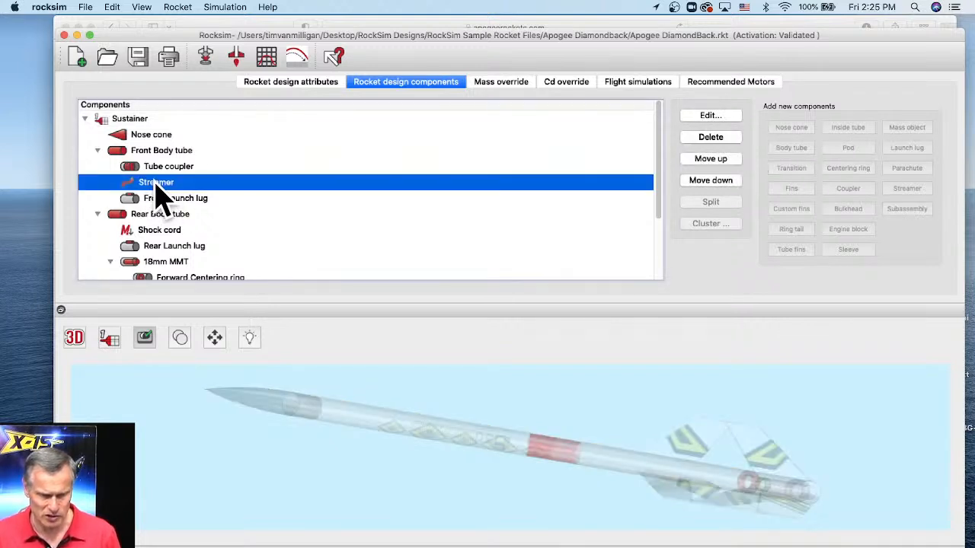
double_click(156, 185)
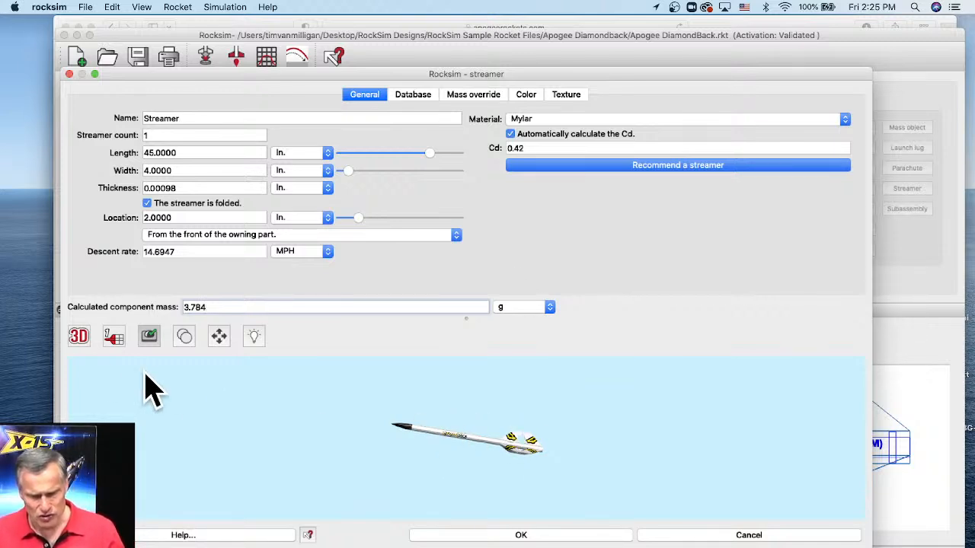
Change the rocket preview in the streamer dialog from 3D to the 2D side view.
click(79, 336)
click(80, 304)
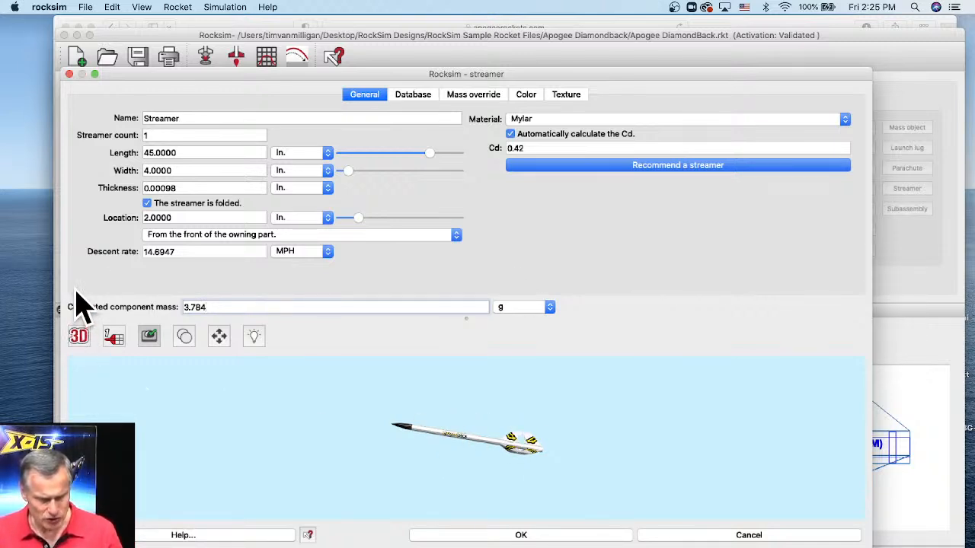
click(82, 332)
click(81, 333)
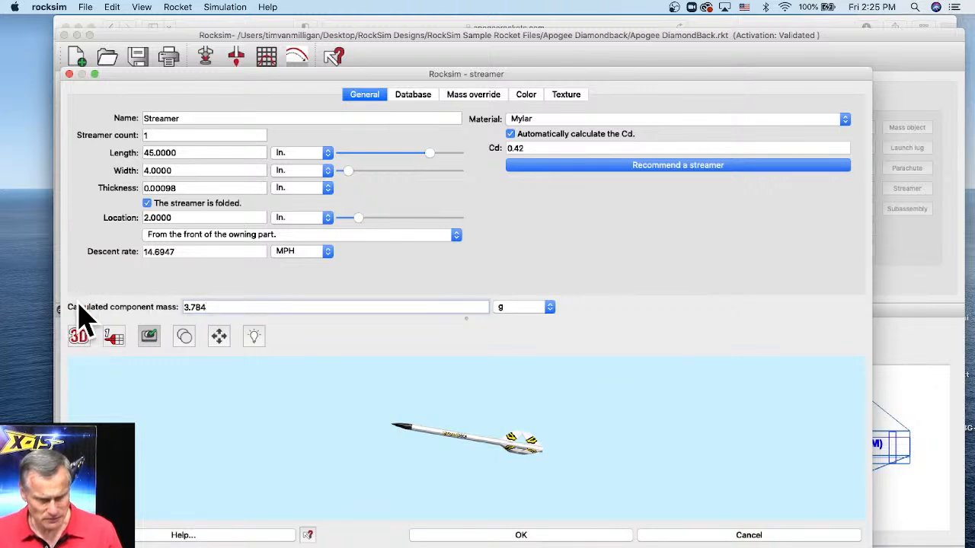
click(80, 337)
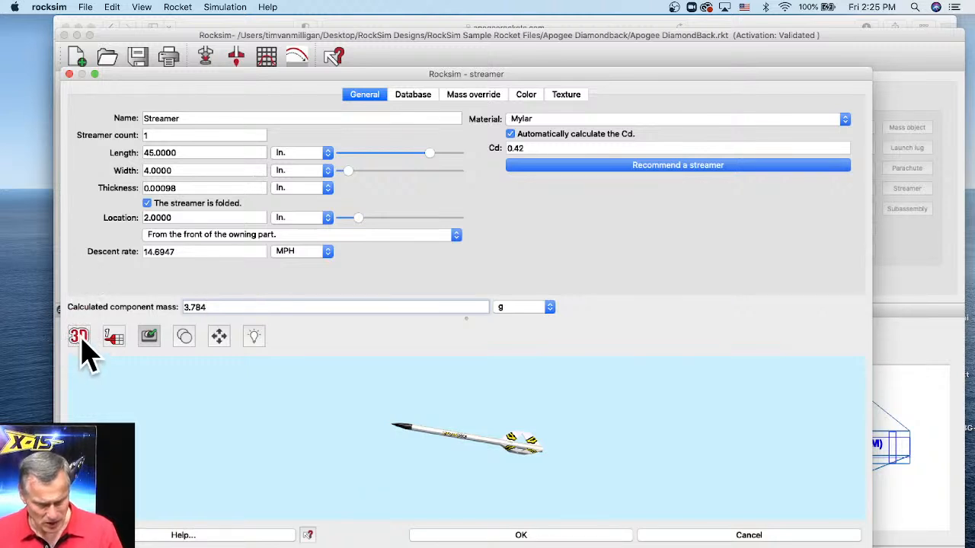
click(82, 340)
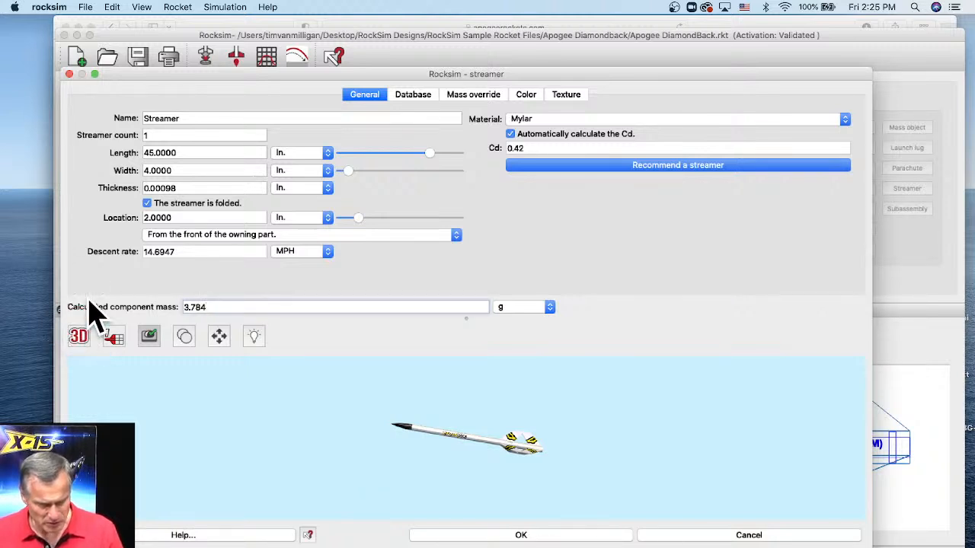
drag(82, 335, 76, 297)
click(81, 340)
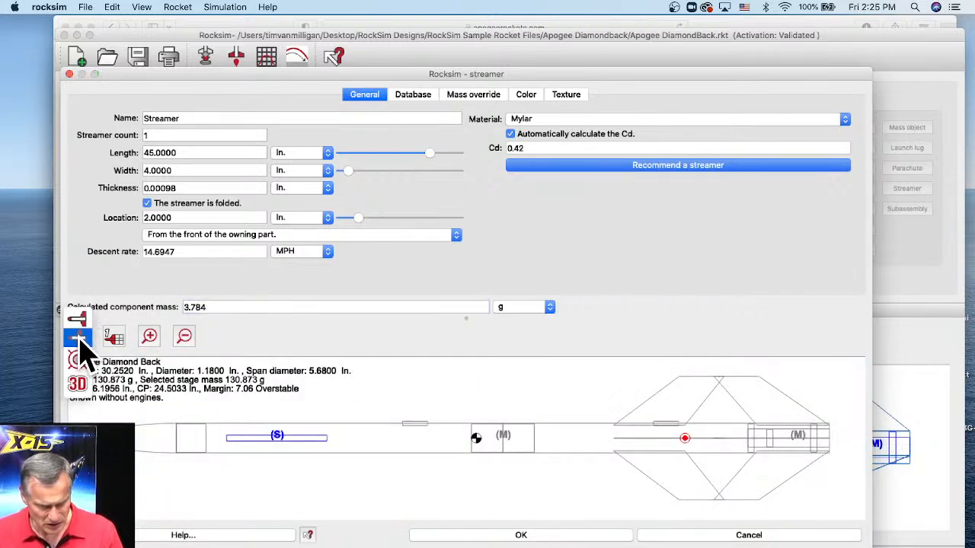
click(80, 322)
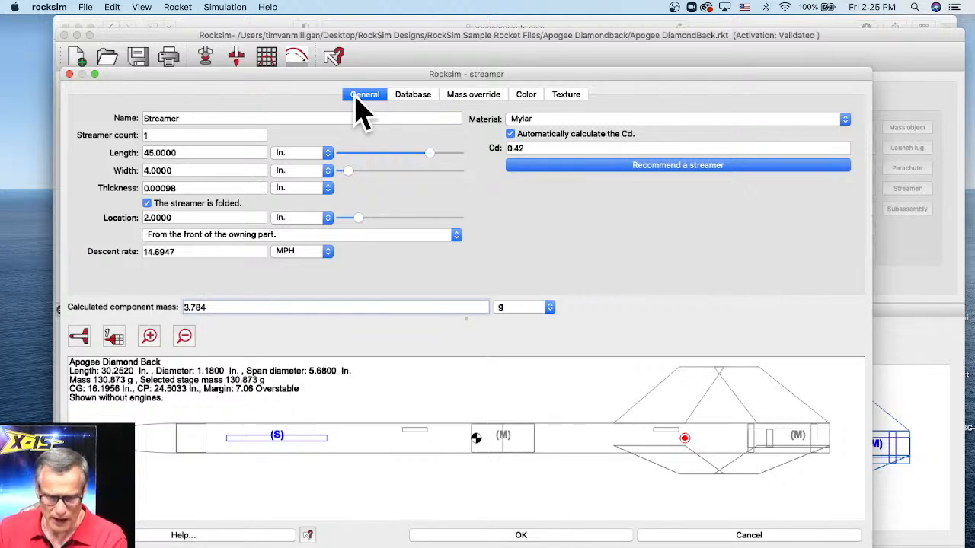
Set the streamer's 2D color to red from the basic colors.
drag(448, 76, 453, 40)
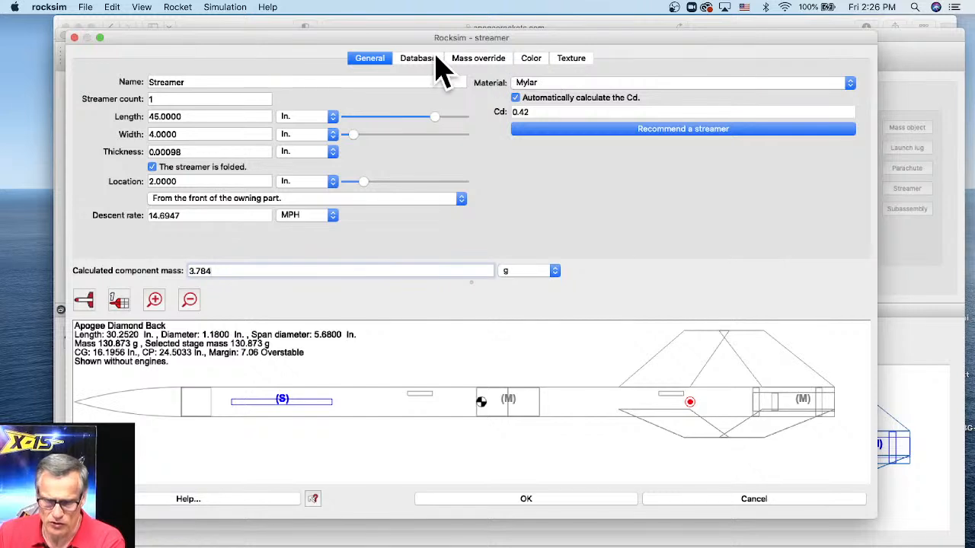
click(534, 63)
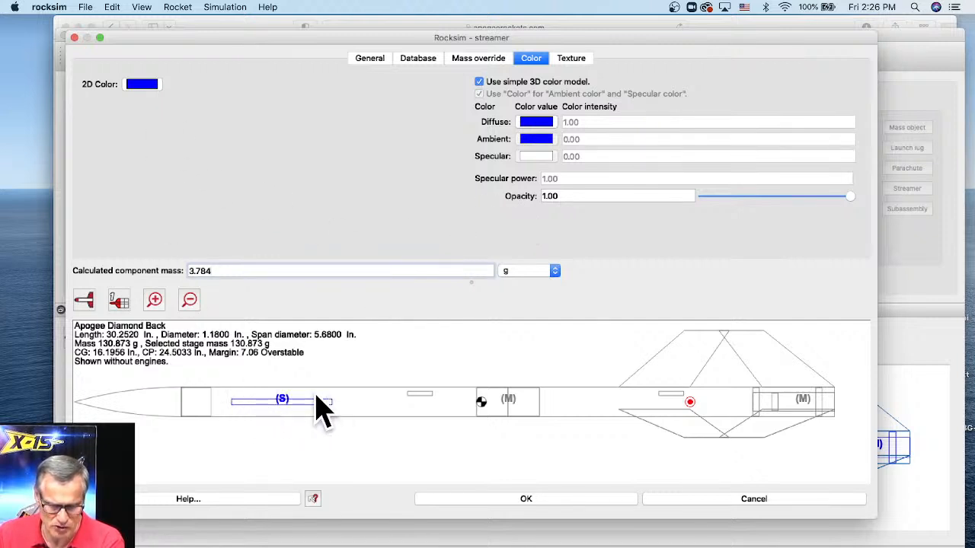
click(135, 89)
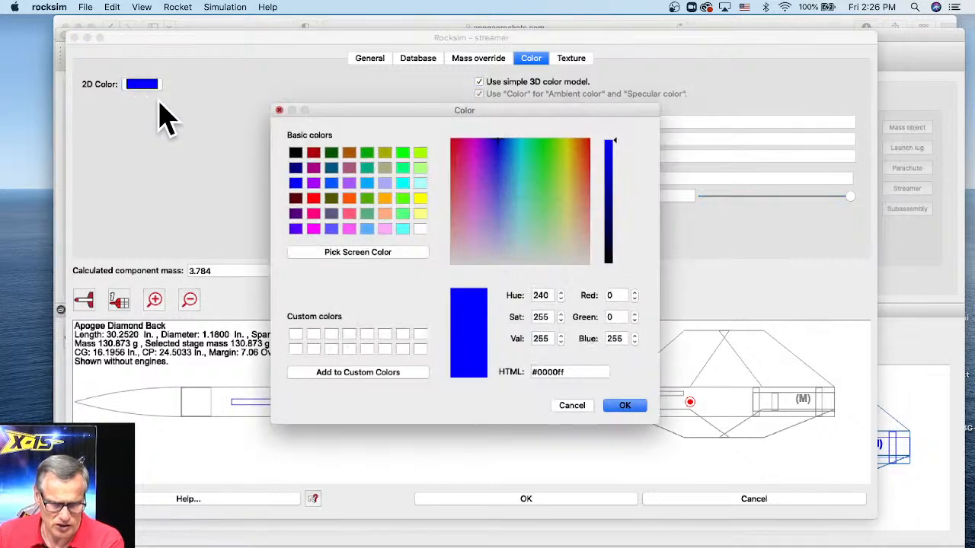
click(313, 198)
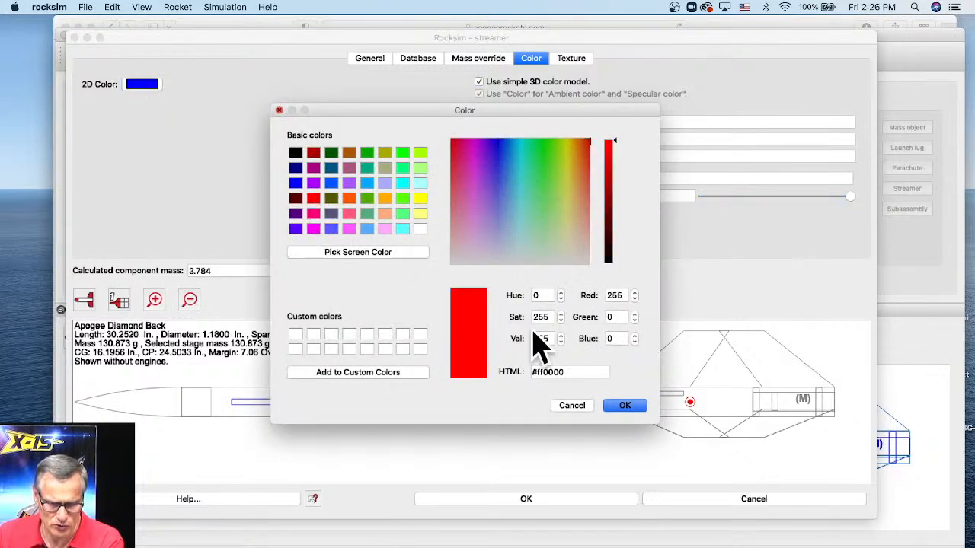
click(625, 406)
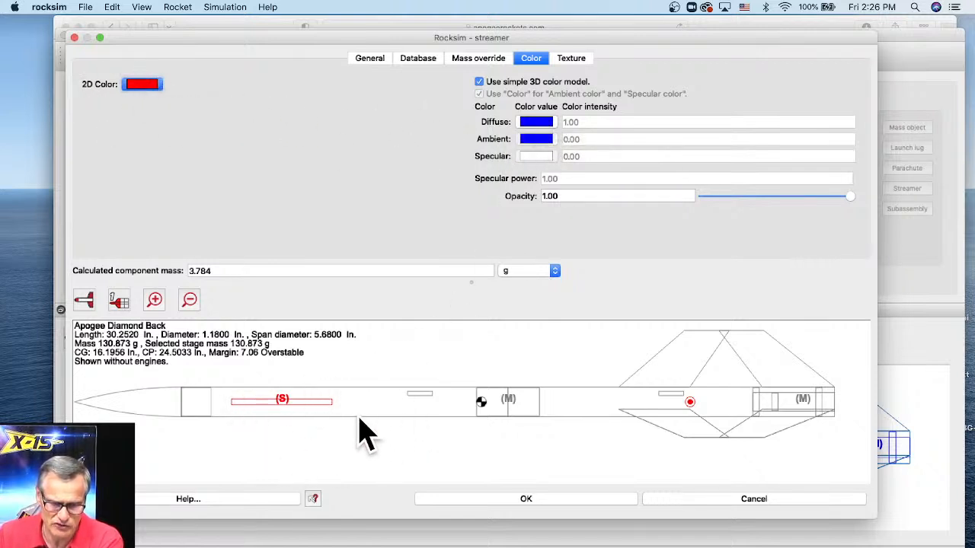
Inspect the rocket in both the 3D and 2D side previews, and display the streamer's texture settings.
click(84, 300)
click(85, 367)
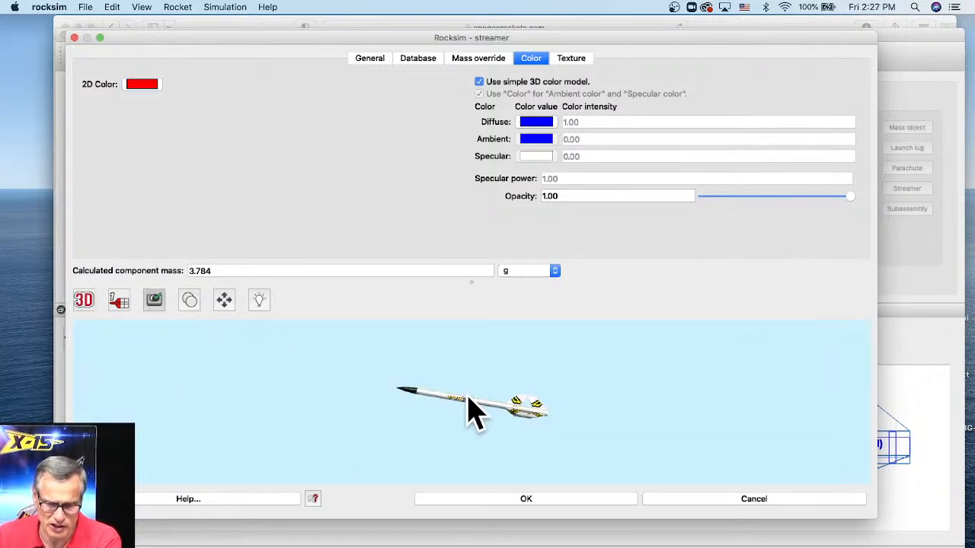
scroll(468, 409, up, 5)
scroll(506, 427, up, 3)
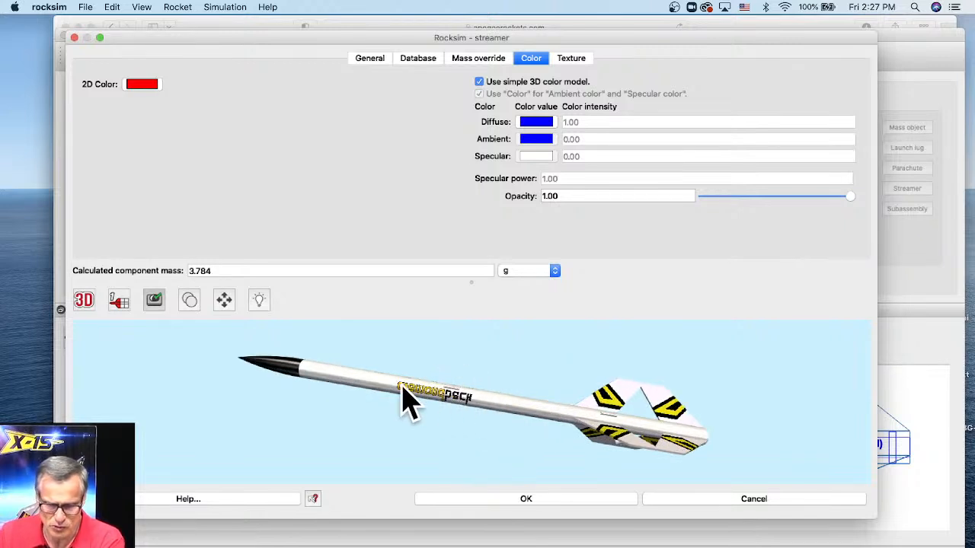
click(83, 301)
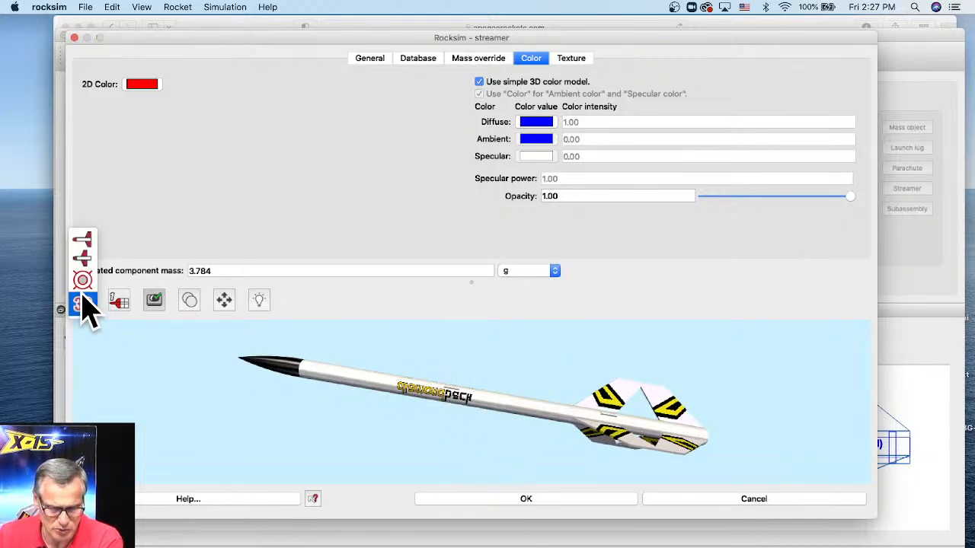
click(81, 235)
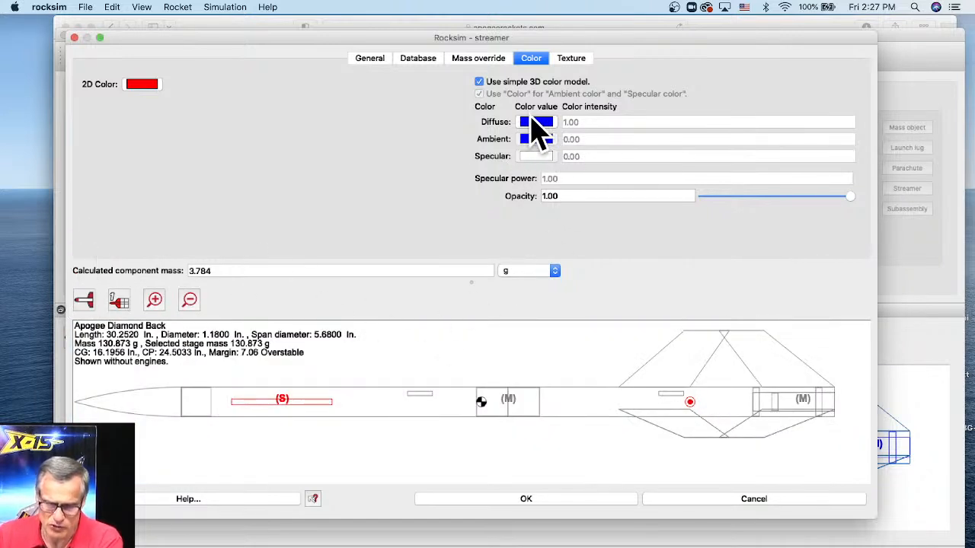
click(572, 61)
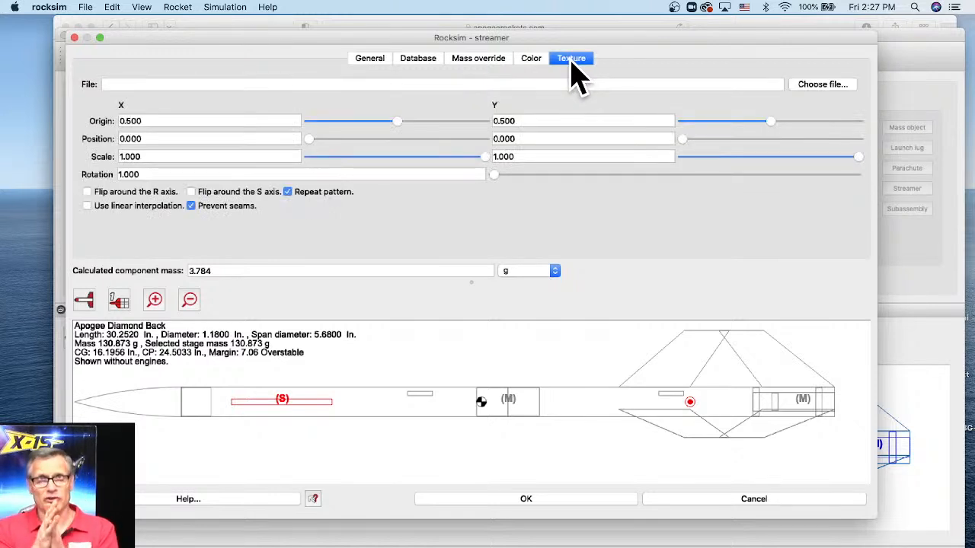
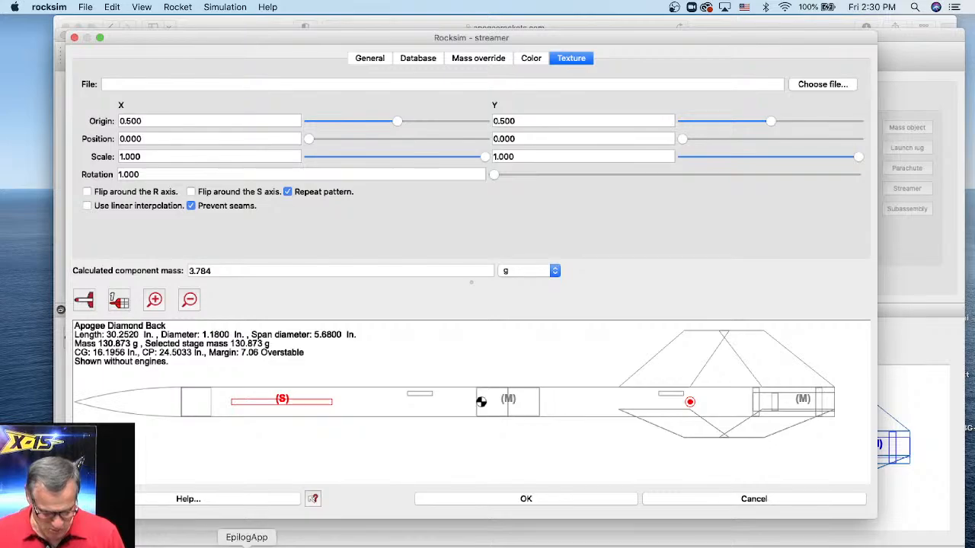
Switch to Safari and search the Apogee Components site for "24 in par".
click(165, 543)
scroll(544, 251, up, 10)
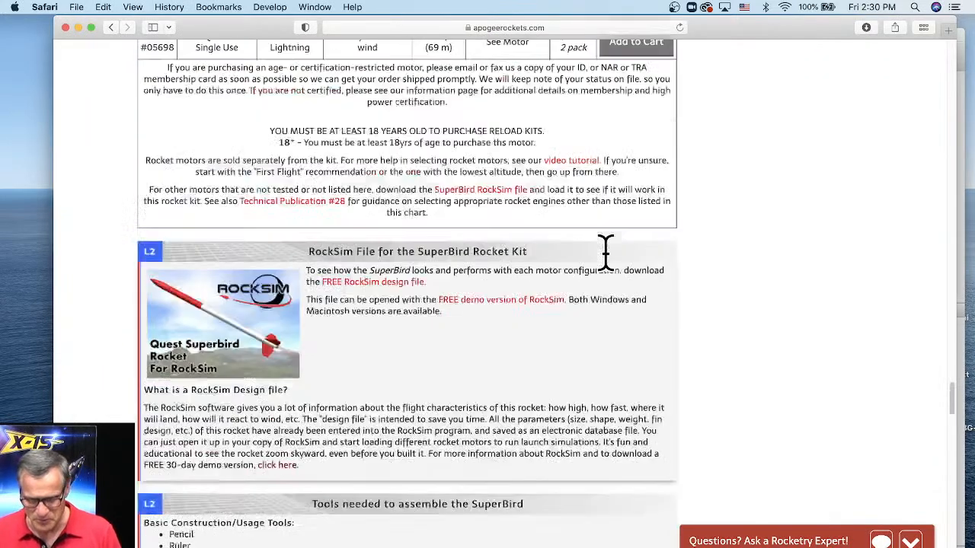
scroll(609, 251, up, 20)
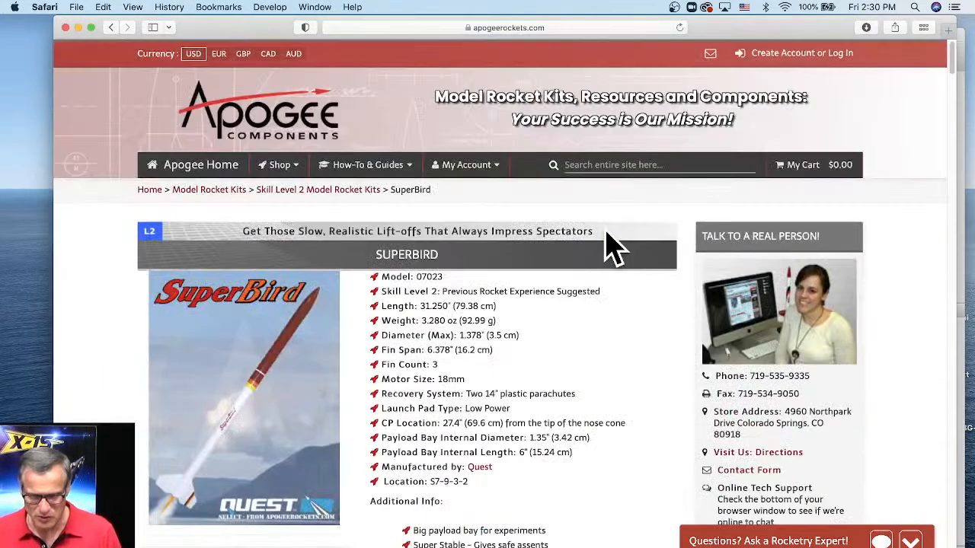
click(595, 162)
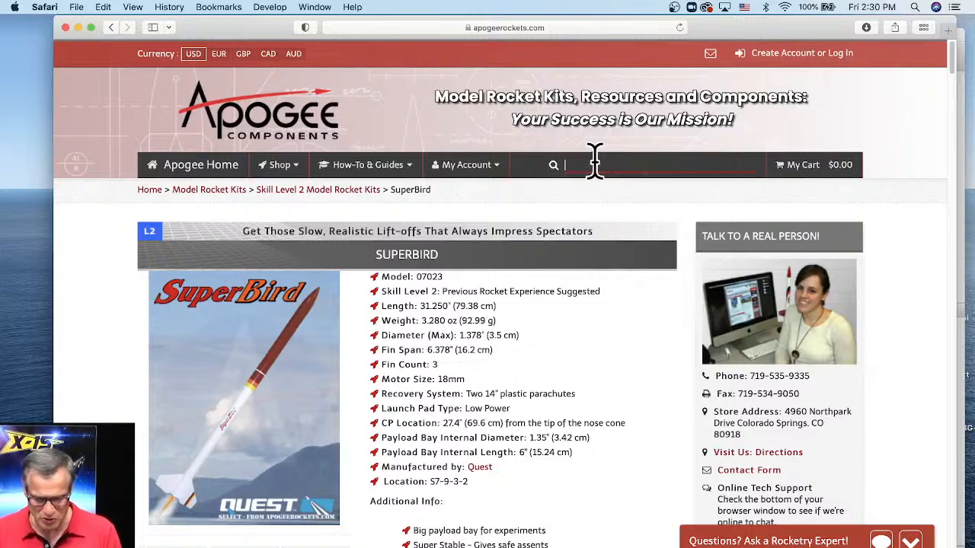
text(24 in ch)
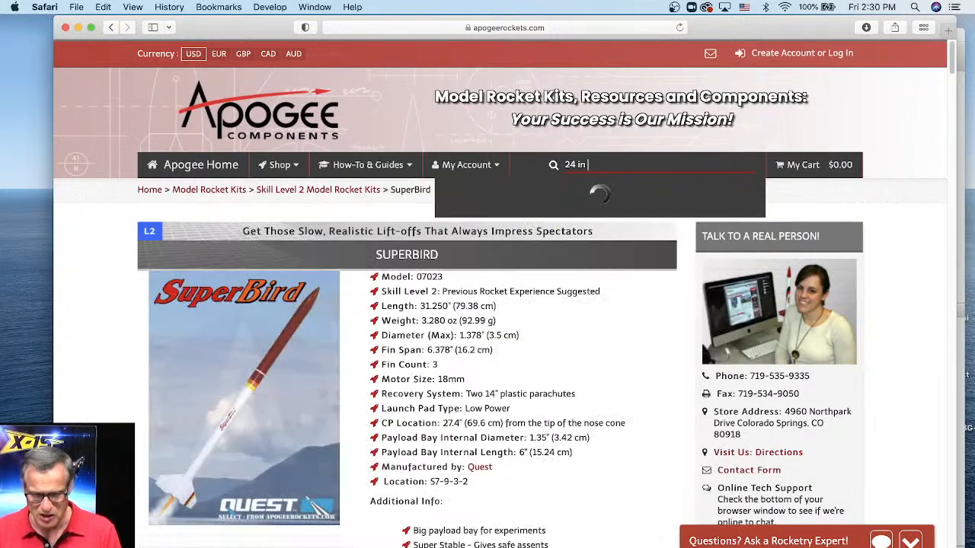
key(BackSpace)
key(BackSpace)
text(ppar)
key(BackSpace)
key(BackSpace)
key(BackSpace)
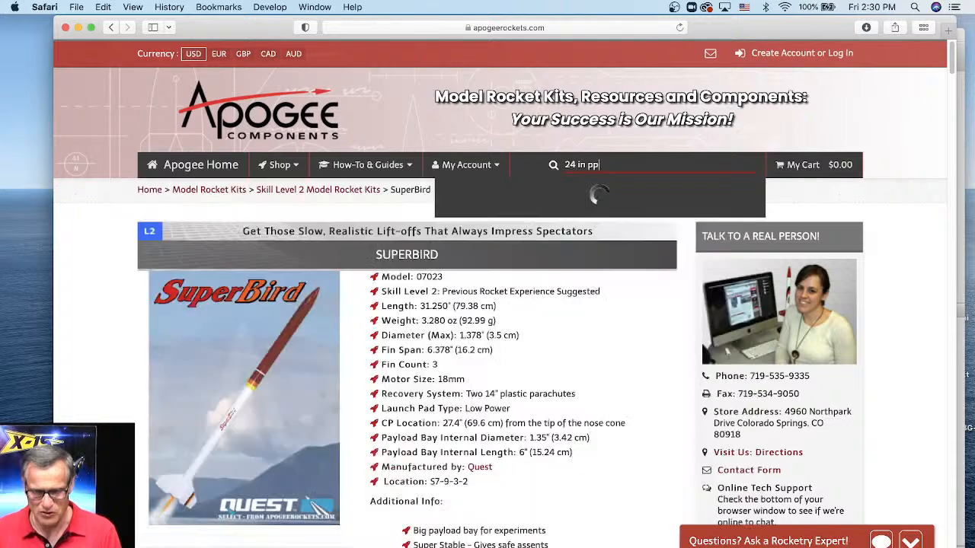
text(ar)
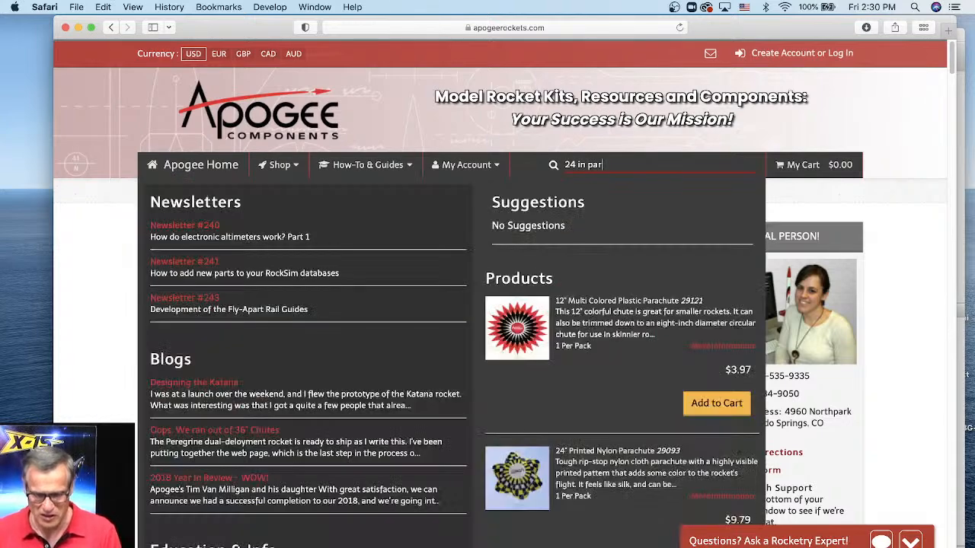
Open the 24" Printed Nylon Parachute product page and view its enlarged photo of the laid-out canopy.
click(509, 469)
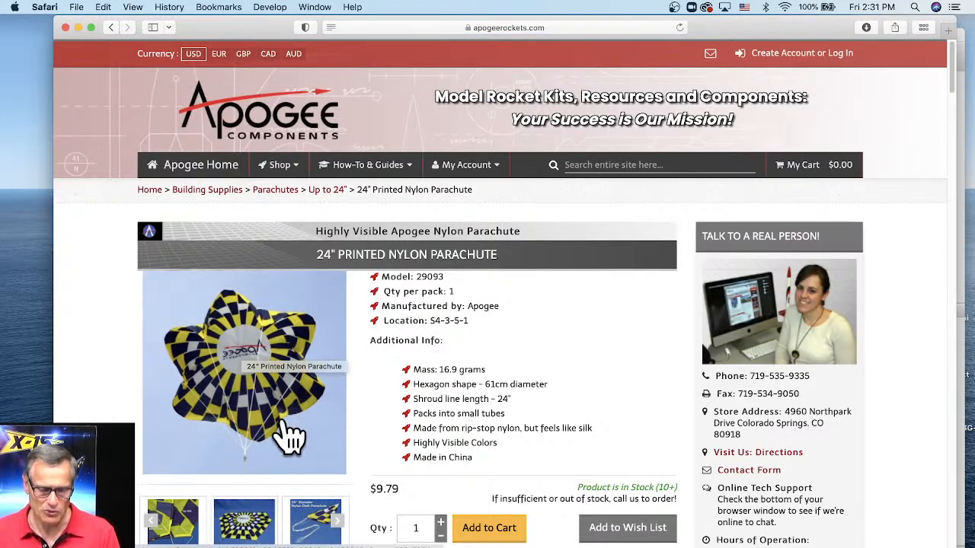
click(241, 514)
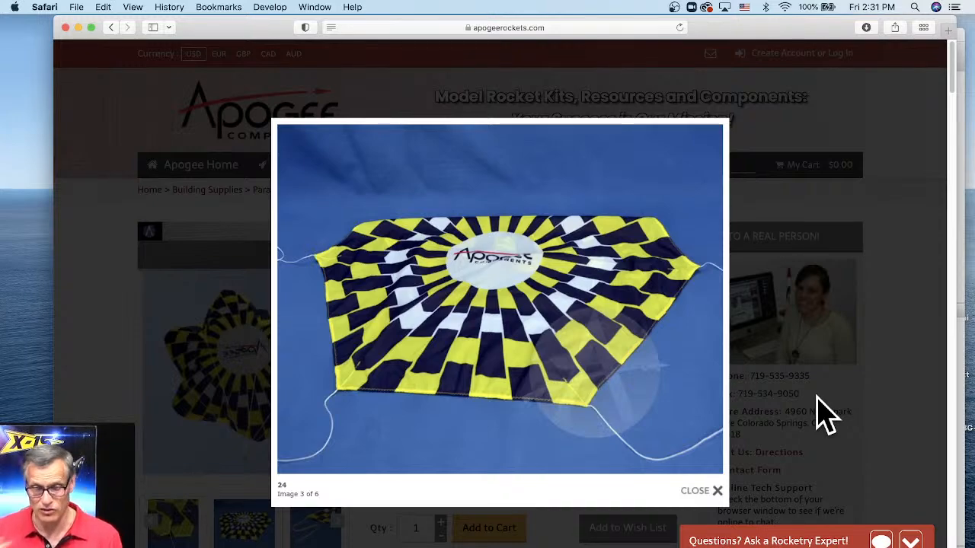
click(699, 494)
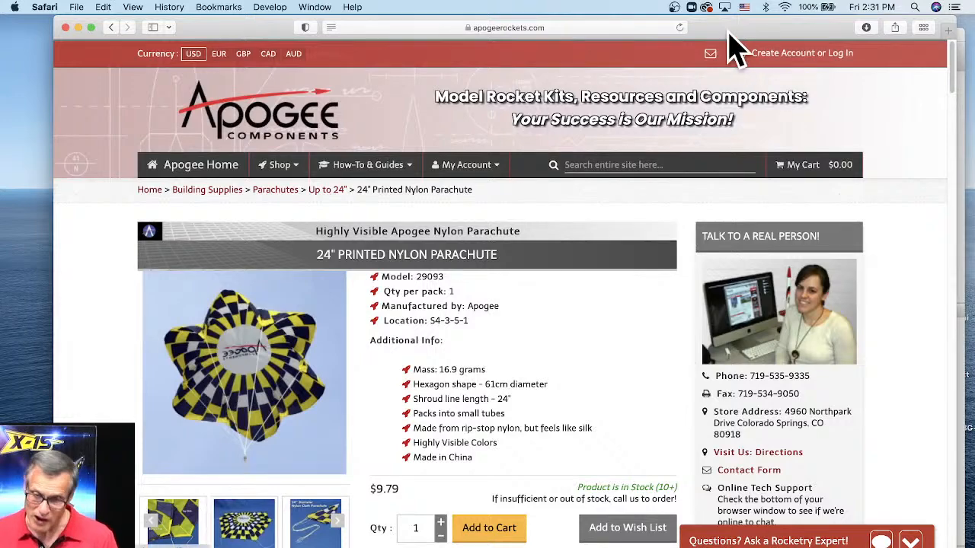
Move the browser window aside, return to RockSim, and close the streamer dialog.
drag(730, 32, 649, 175)
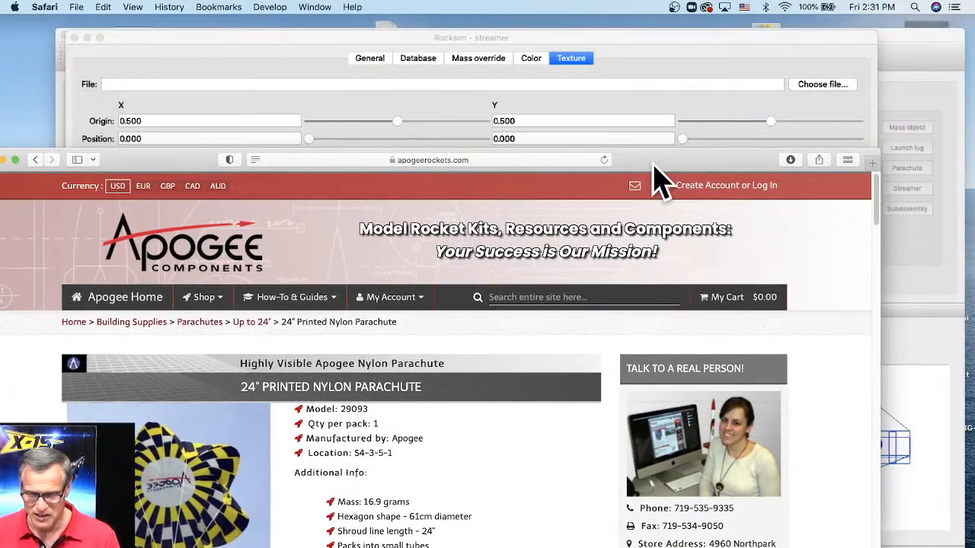
click(674, 48)
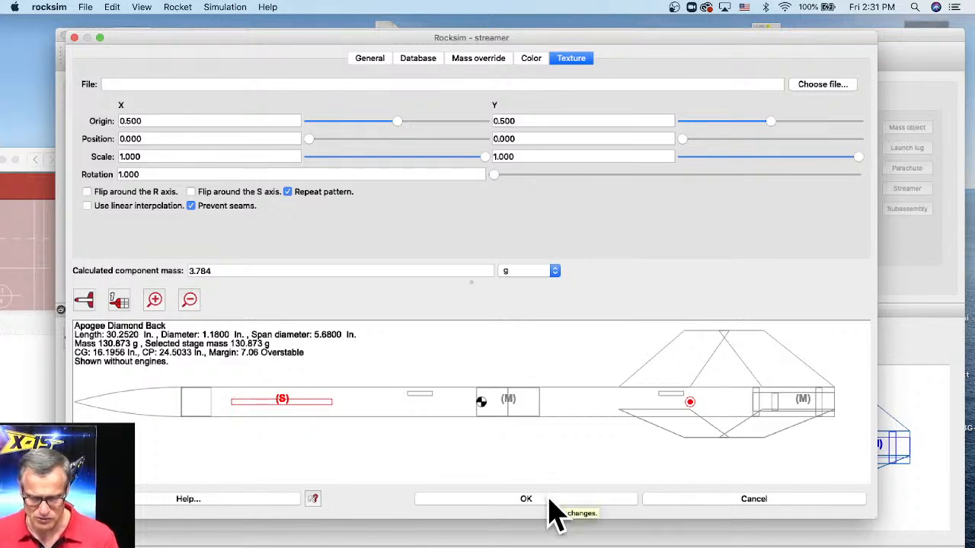
click(744, 500)
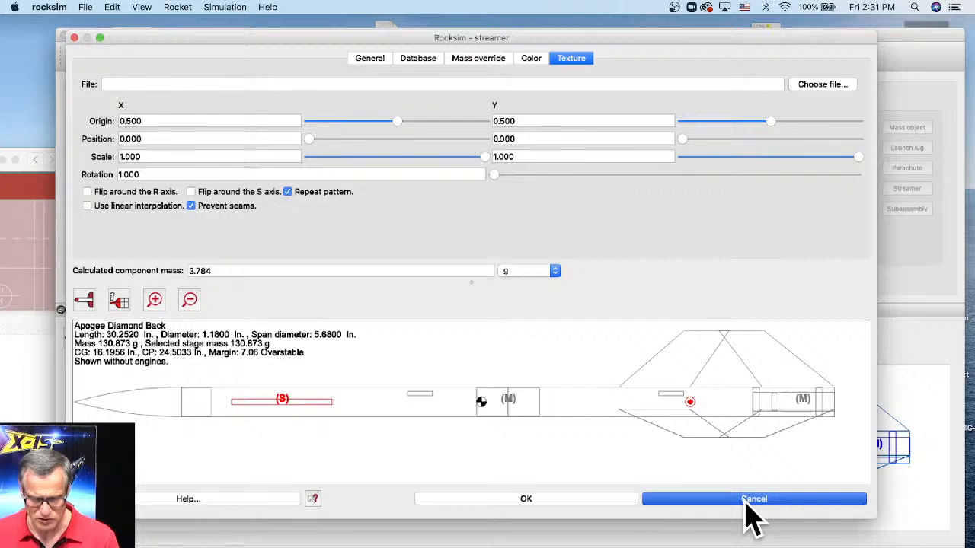
click(576, 503)
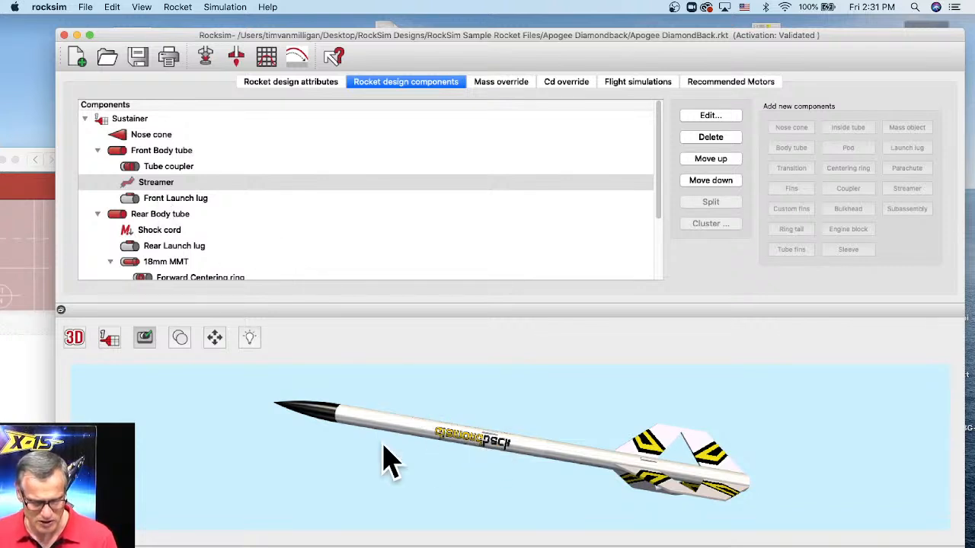
Open the Front Body tube for editing and examine the decal image file path in its texture settings.
click(150, 154)
double_click(156, 156)
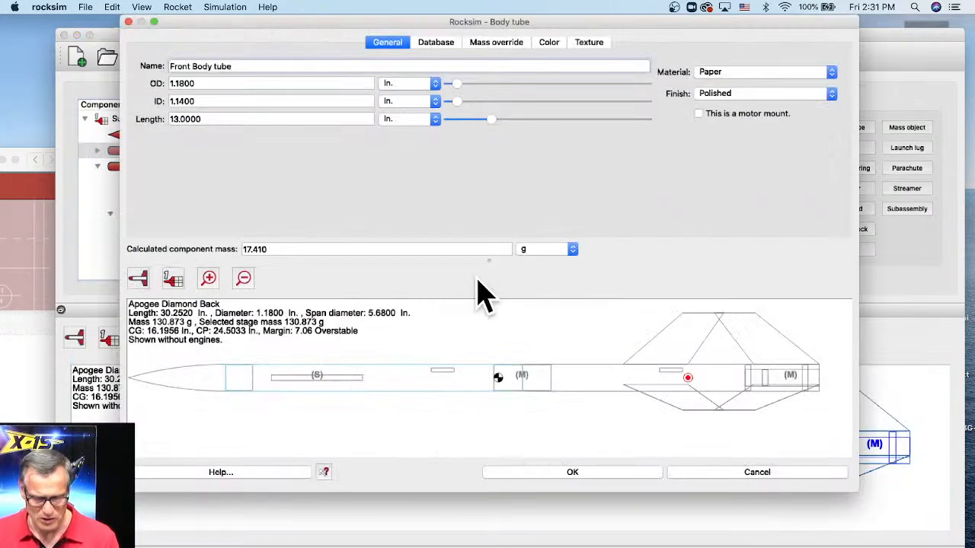
click(589, 43)
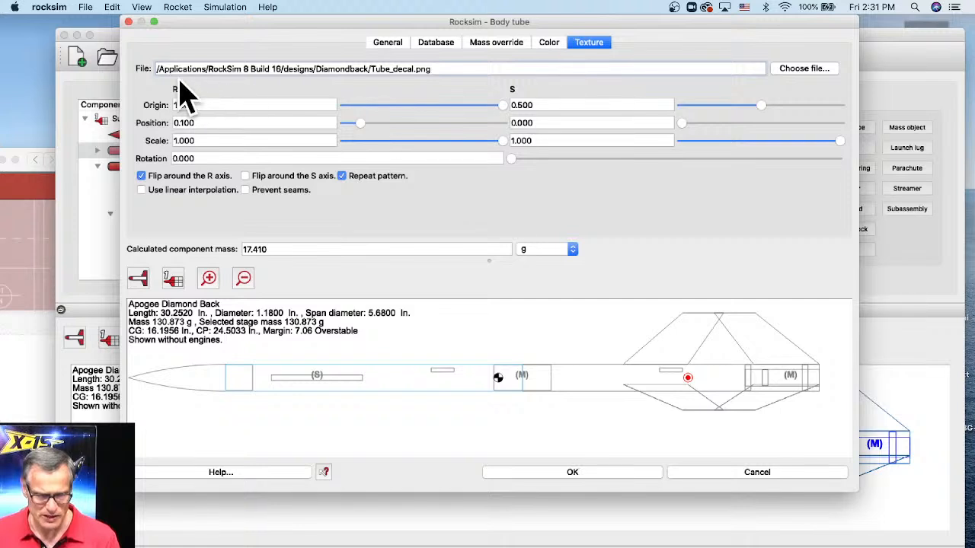
drag(446, 69, 135, 65)
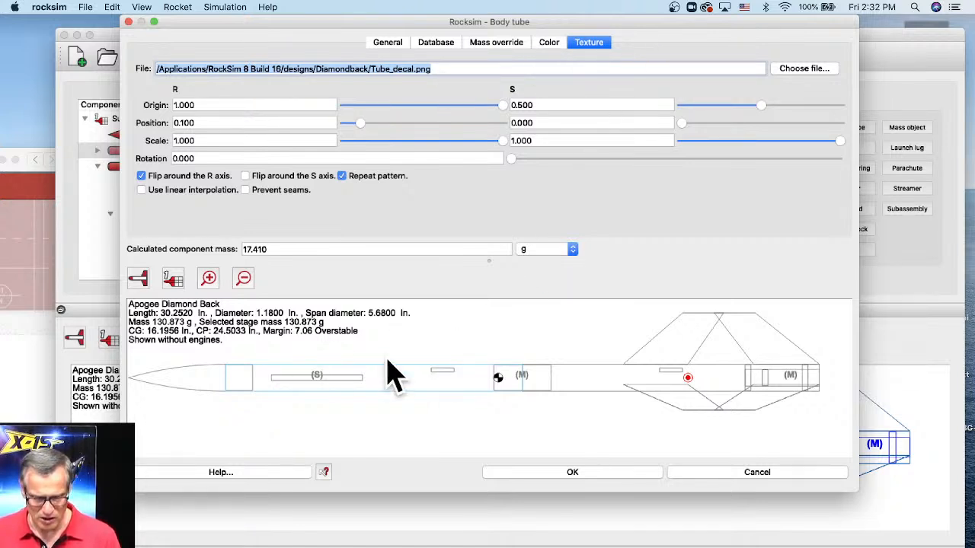
Switch the body tube preview to 3D and turn off the decal texture's flip around the R axis.
click(137, 278)
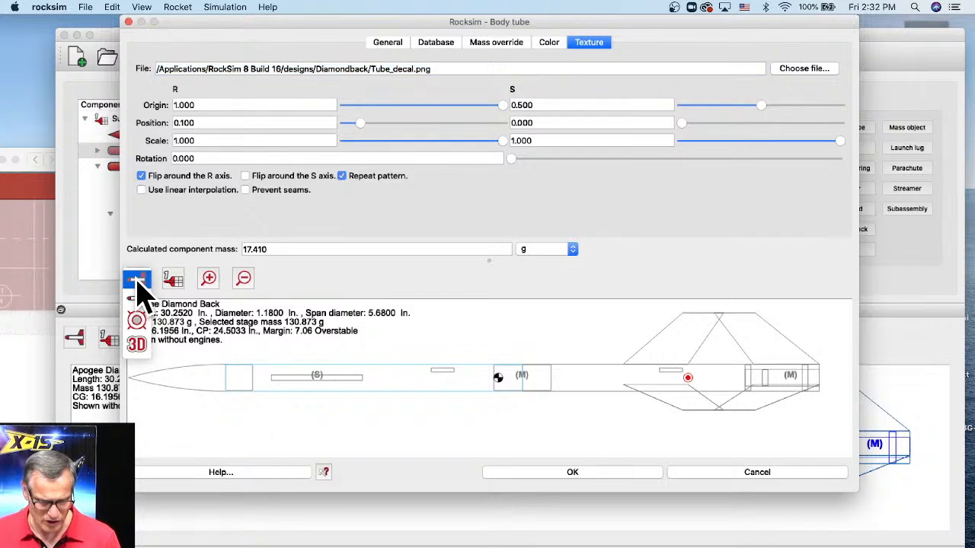
click(138, 347)
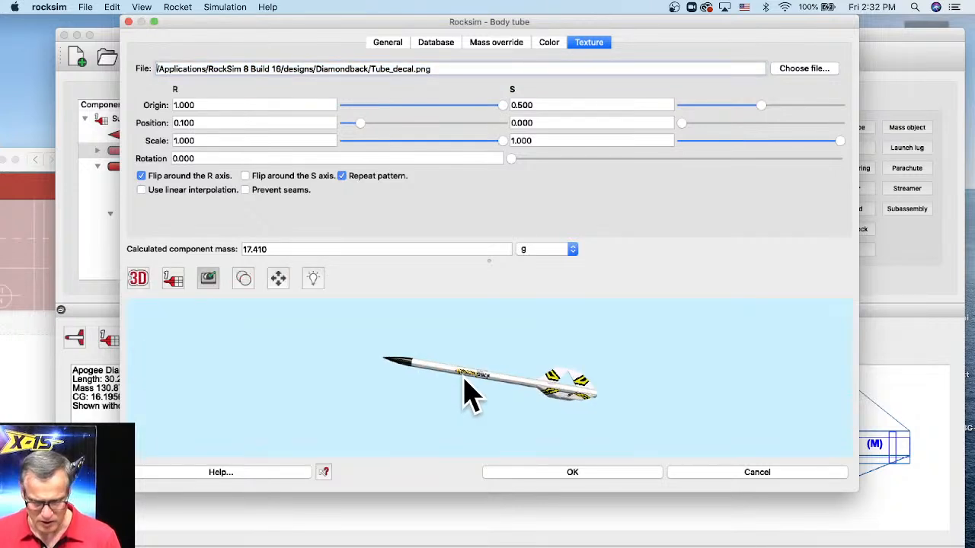
scroll(466, 392, up, 6)
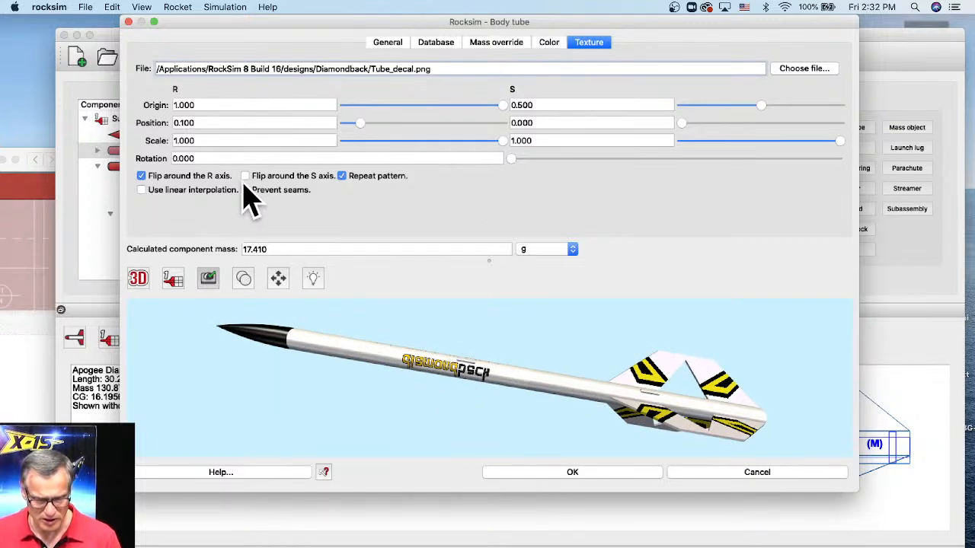
click(141, 177)
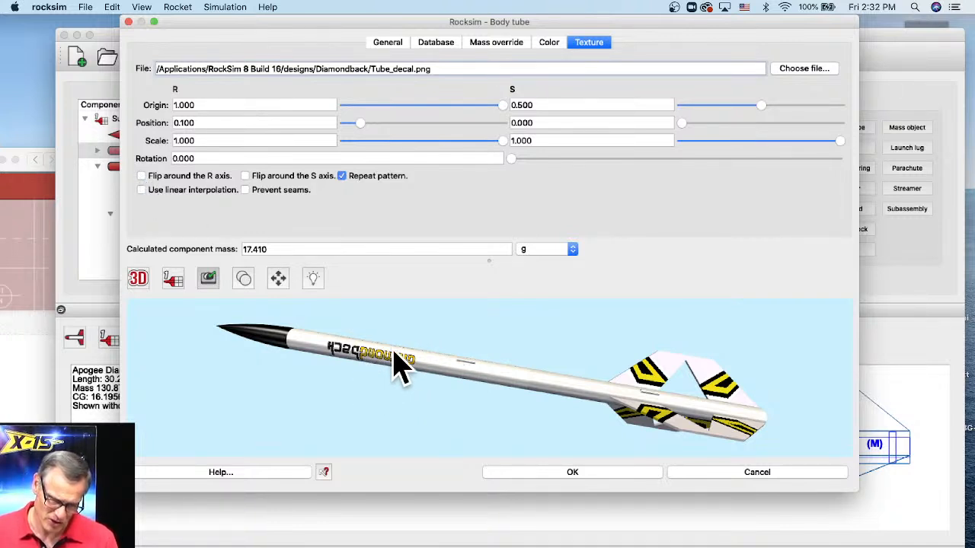
drag(499, 405, 625, 387)
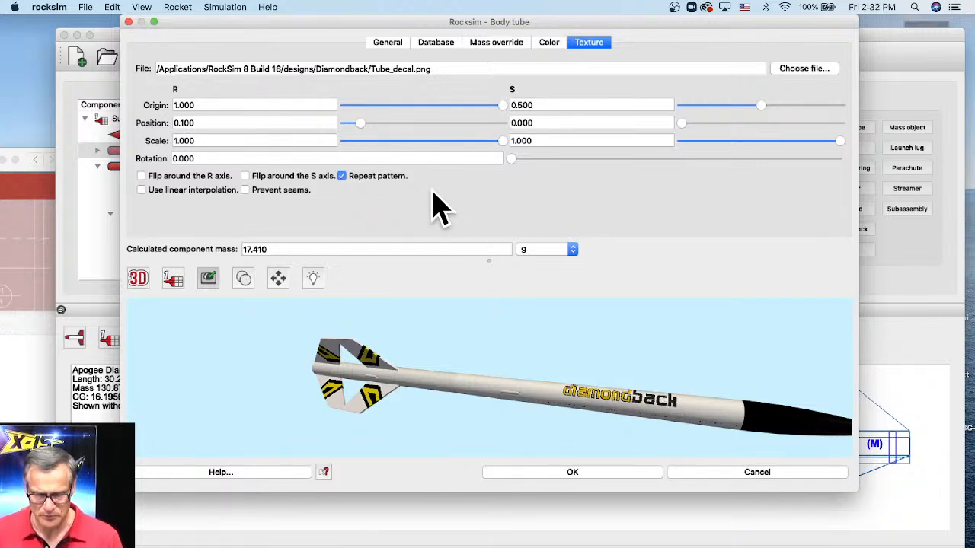
Try several rotation angles for the body tube's decal texture, sweeping from about 68 to beyond 214 degrees.
drag(518, 159, 579, 171)
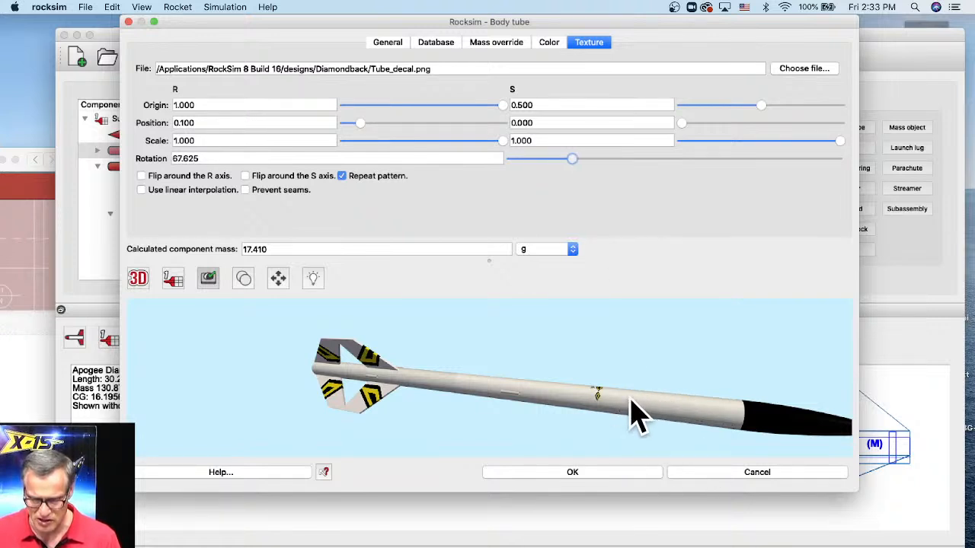
drag(597, 159, 651, 159)
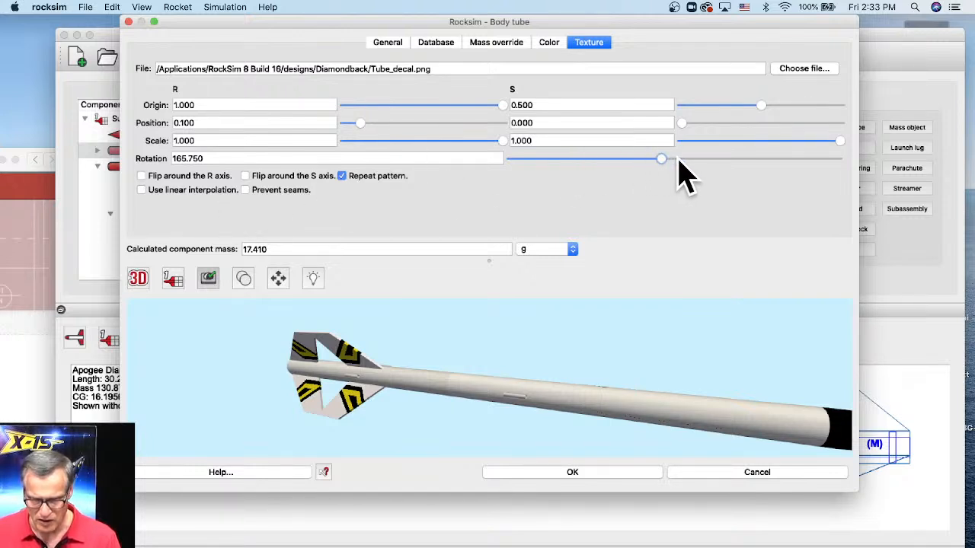
drag(677, 158, 711, 162)
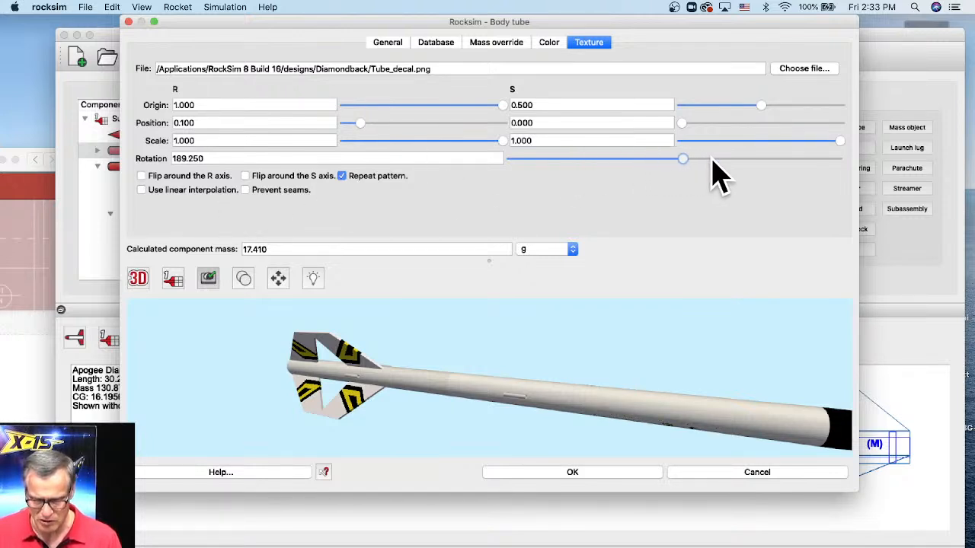
click(714, 160)
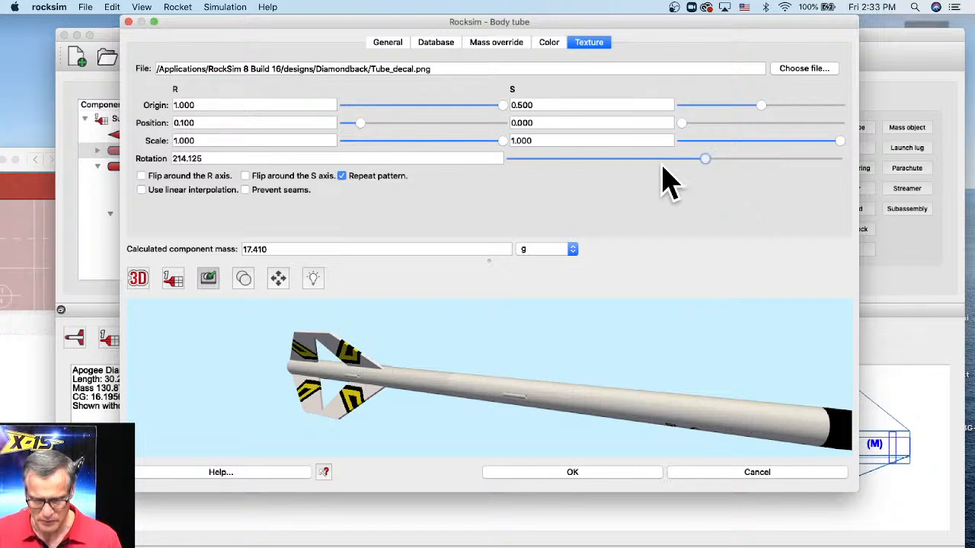
Set the decal texture's rotation to 180 and inspect the lettering's orientation on the 3D body tube.
click(197, 159)
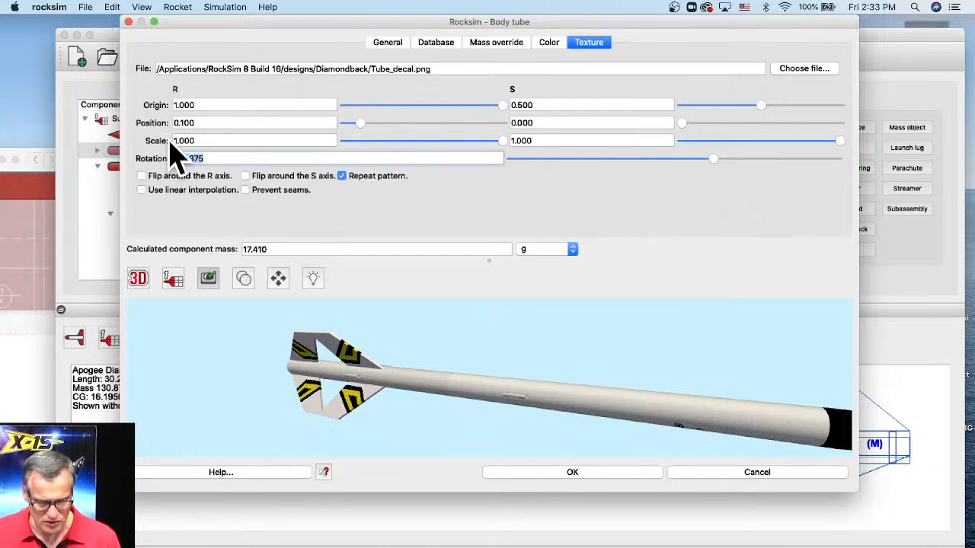
text(180)
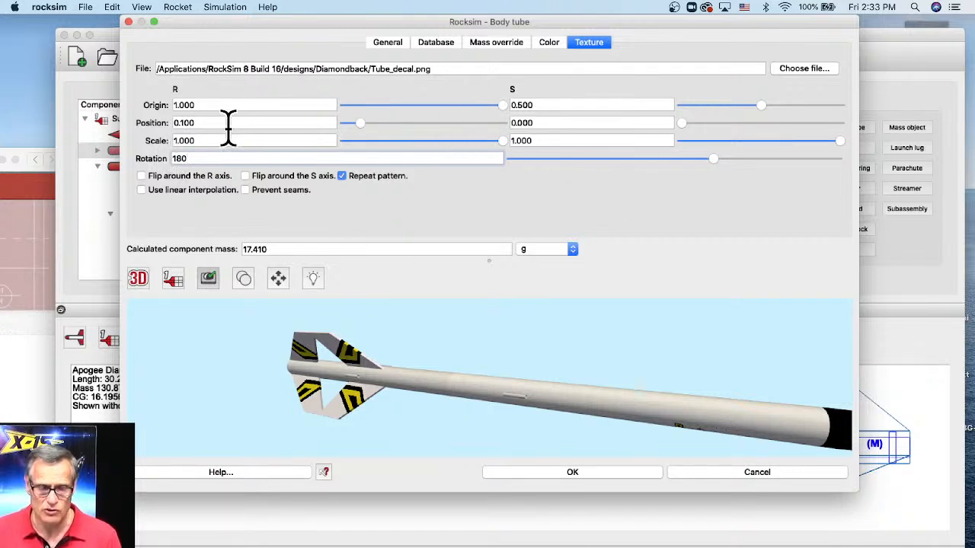
key(Return)
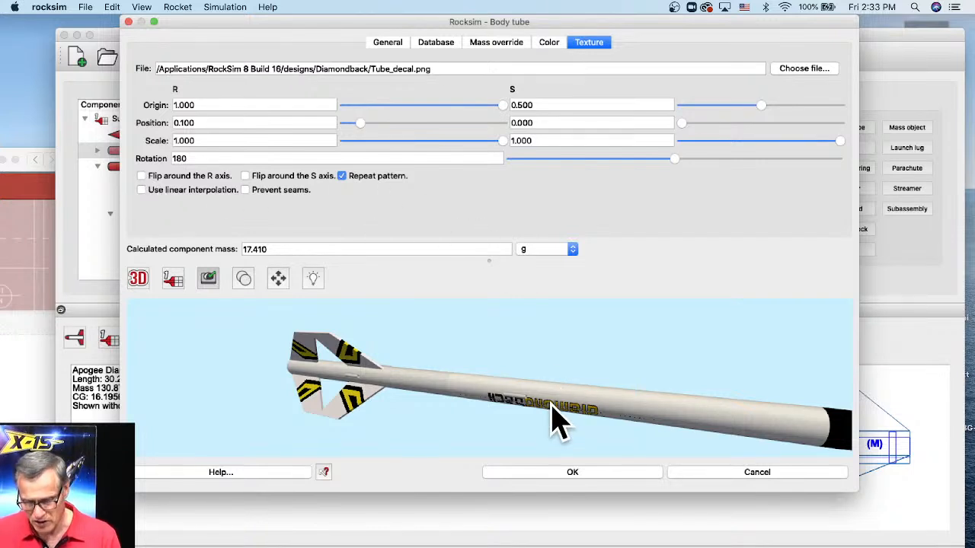
mouse_move(550, 404)
mouse_down()
mouse_move(544, 387)
mouse_move(460, 400)
mouse_move(540, 402)
mouse_up()
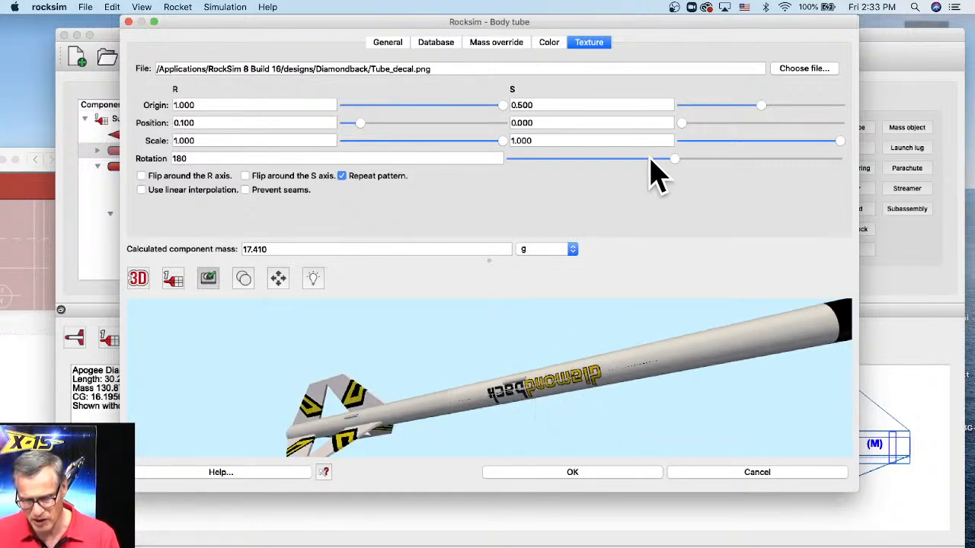
Set the decal texture's rotation to 0.
drag(213, 157, 147, 163)
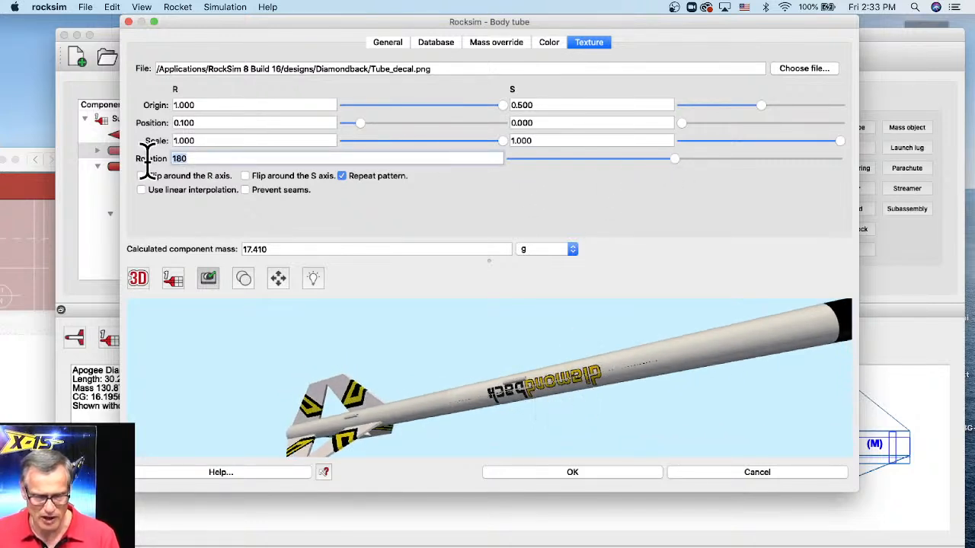
text(0)
key(Return)
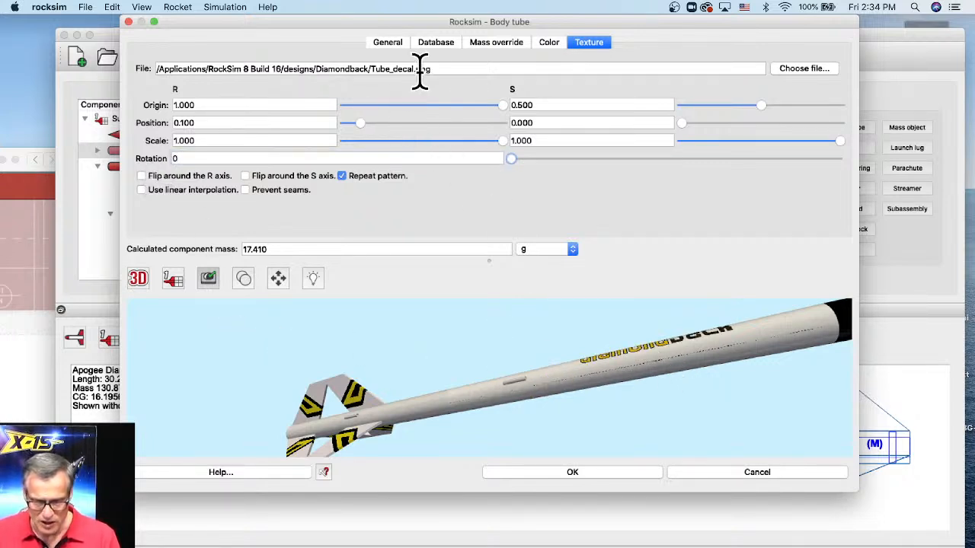
Copy the full file path of the Tube_decal.png image from the body tube's texture settings.
drag(434, 69, 166, 51)
key(super+c)
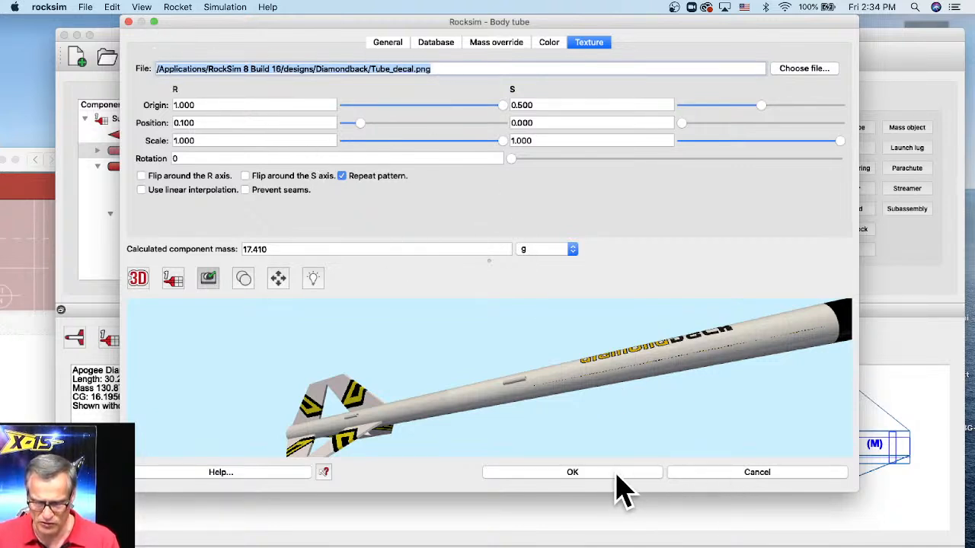
Close the body tube settings without saving the changes and expand the Front Body tube's subcomponents in the component tree.
click(712, 482)
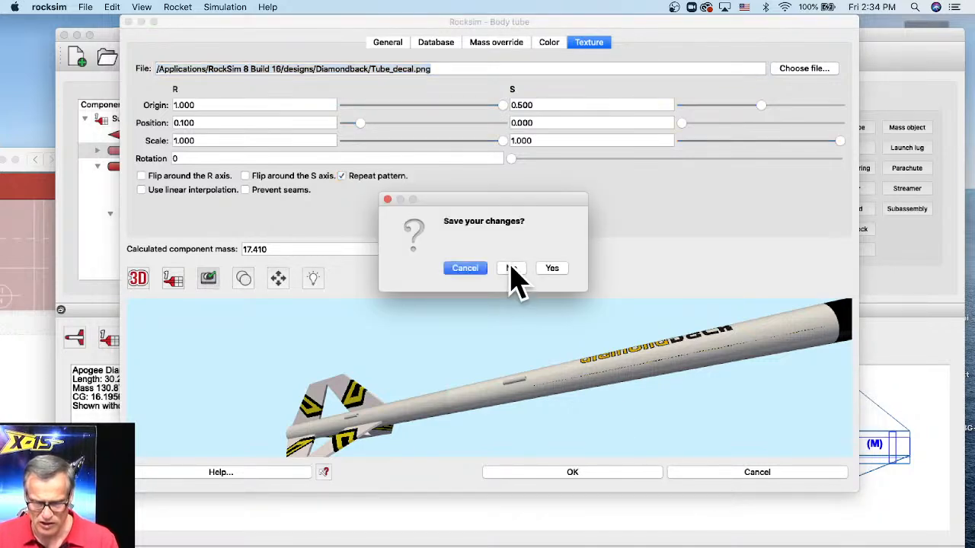
click(511, 269)
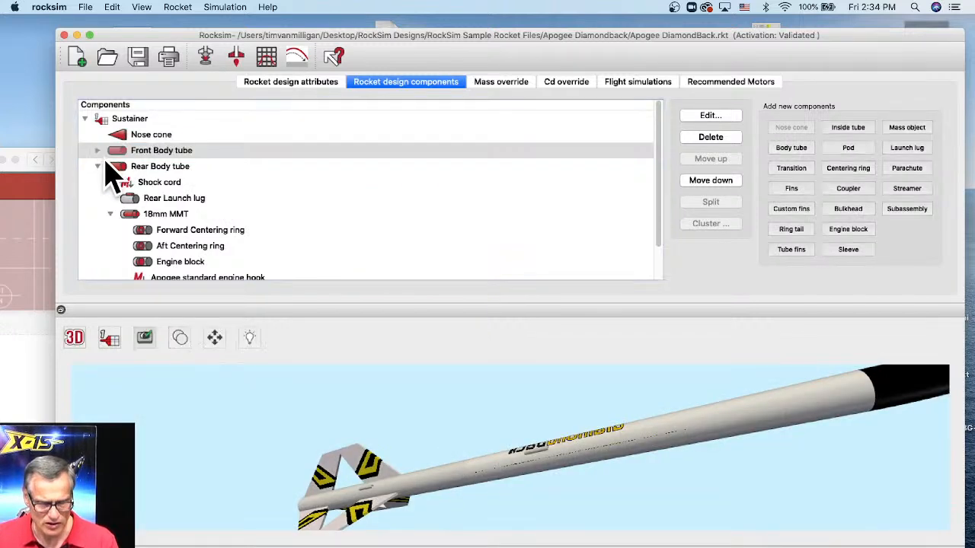
click(98, 150)
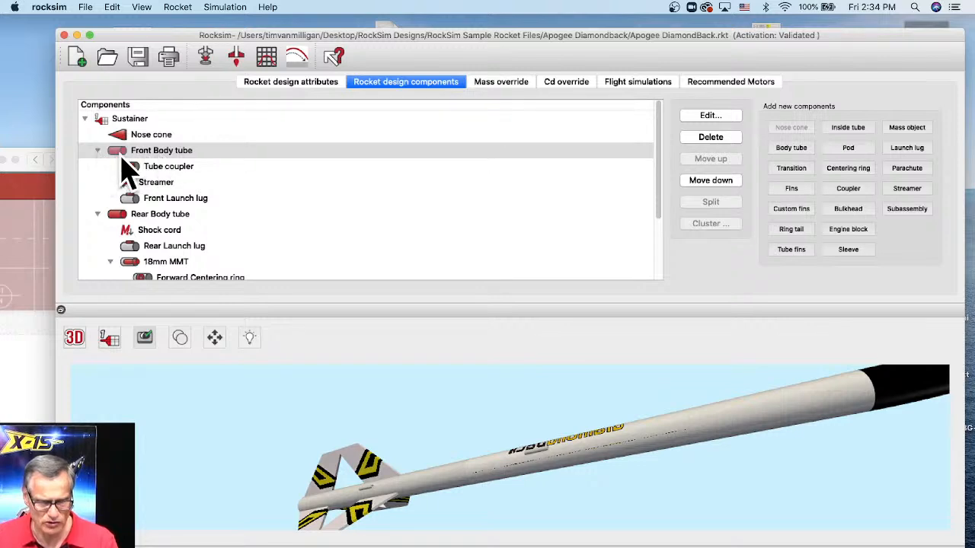
Set the Streamer's texture file to /Applications/RockSim 8 Build 16/designs/Diamondback/Tube_decal.png and accept the component edit.
double_click(152, 186)
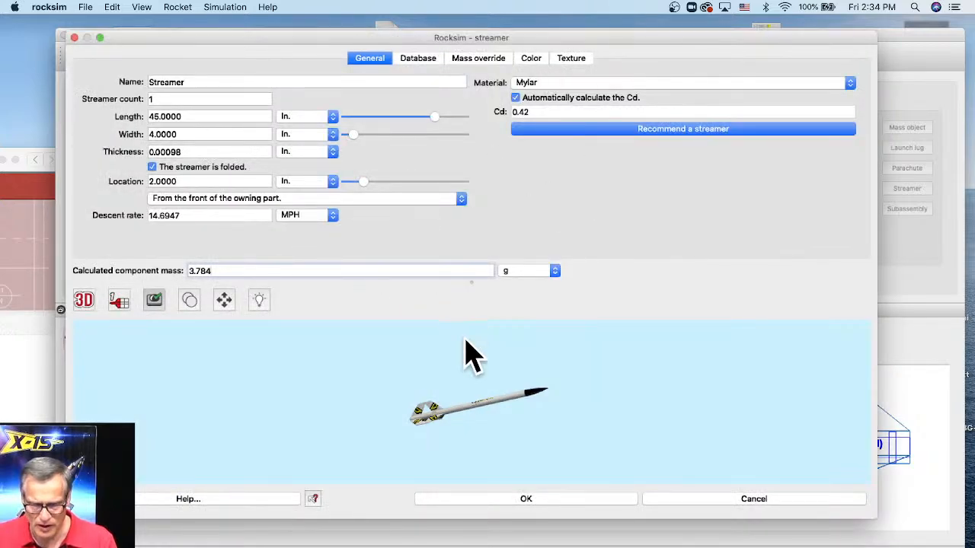
click(86, 299)
click(82, 242)
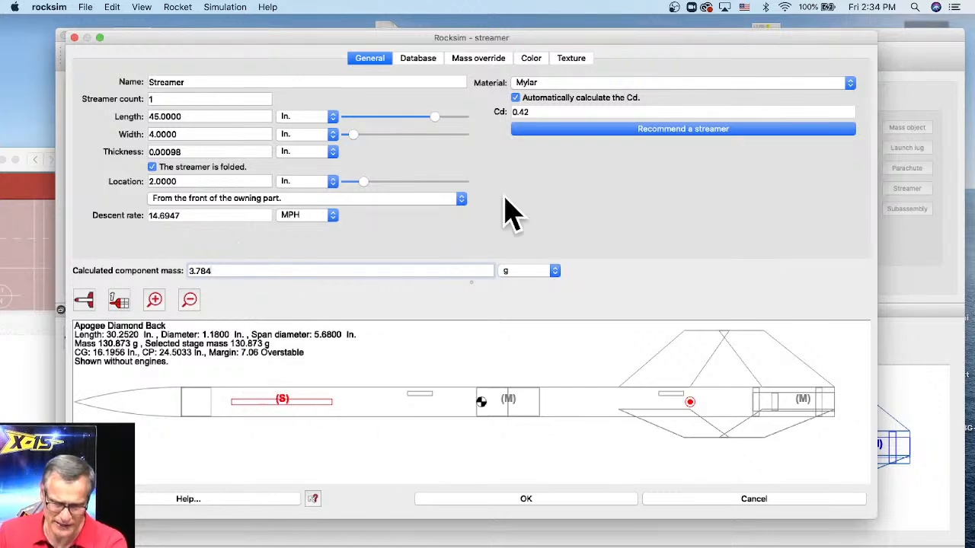
click(573, 61)
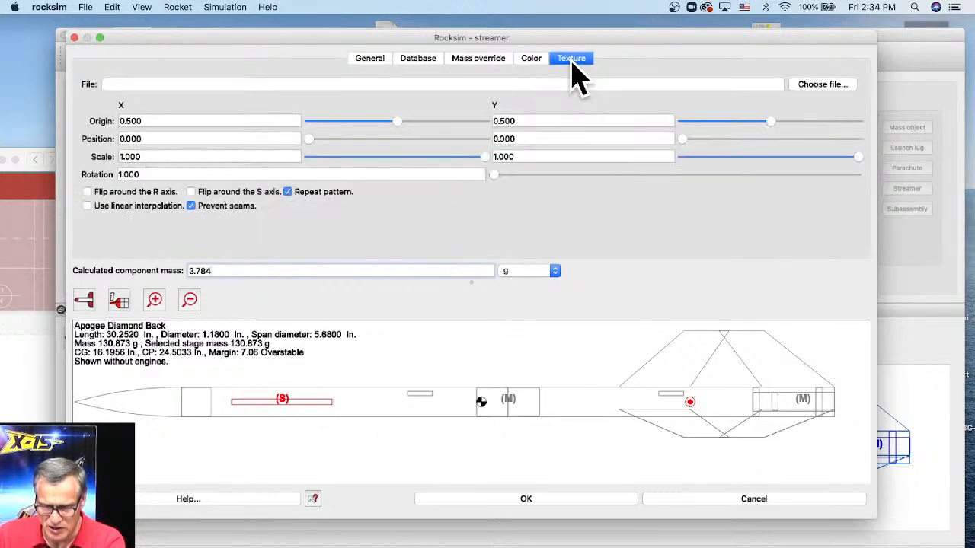
click(218, 86)
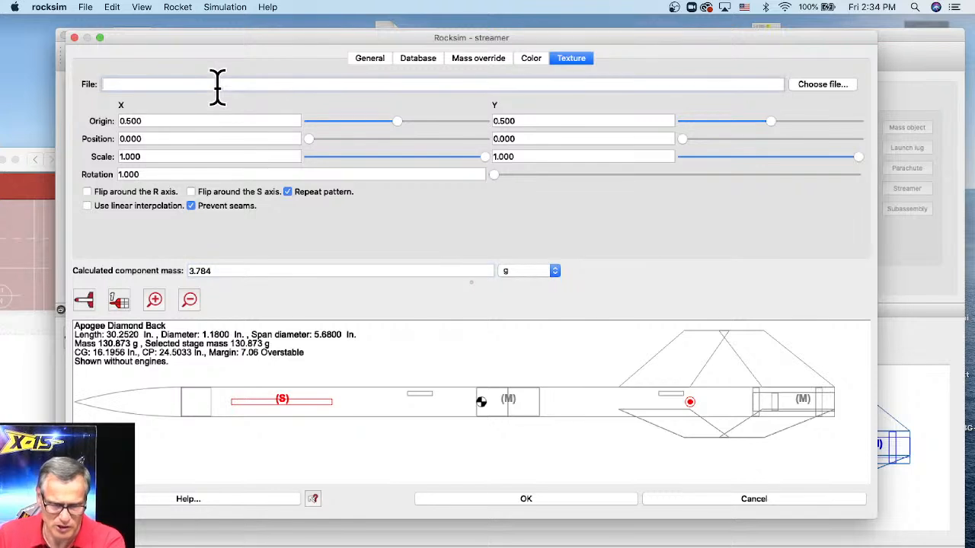
key(super+v)
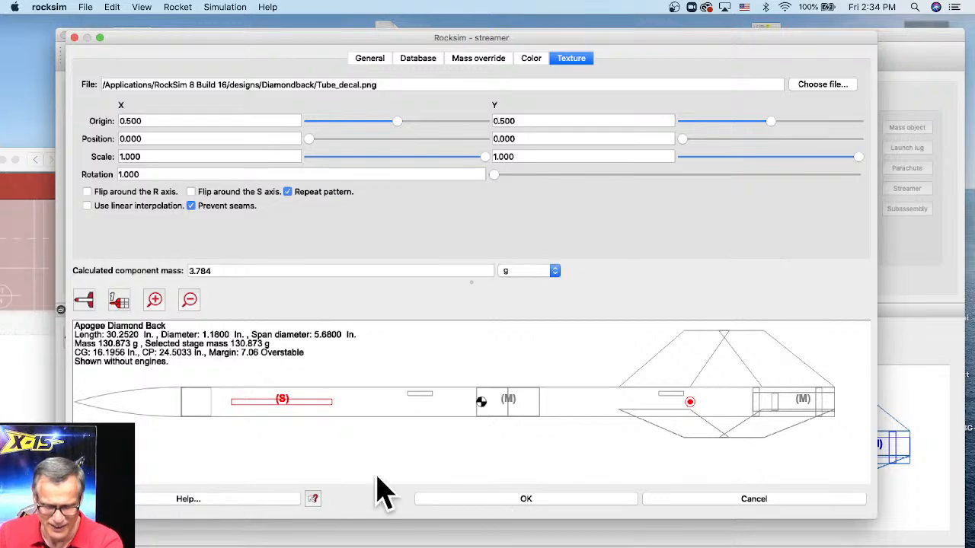
click(533, 502)
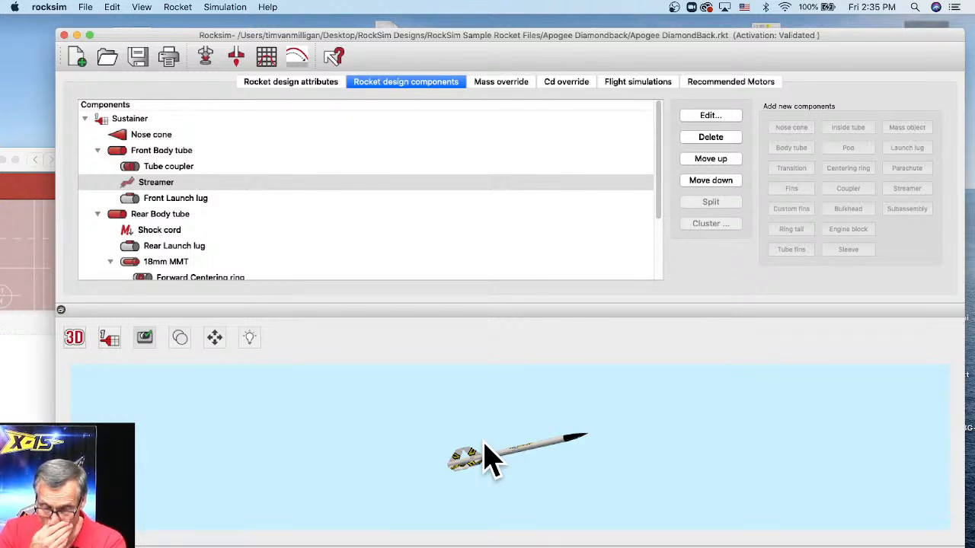
click(84, 7)
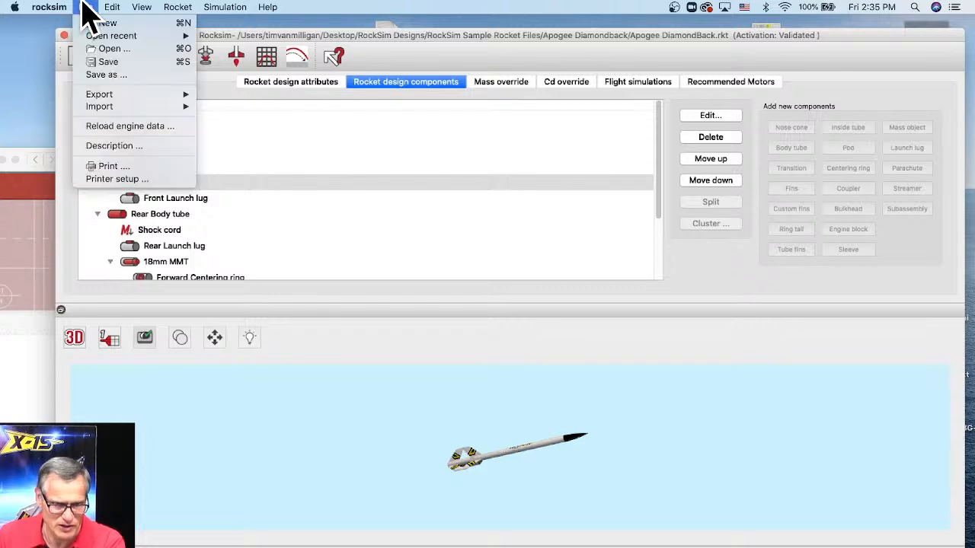
click(99, 76)
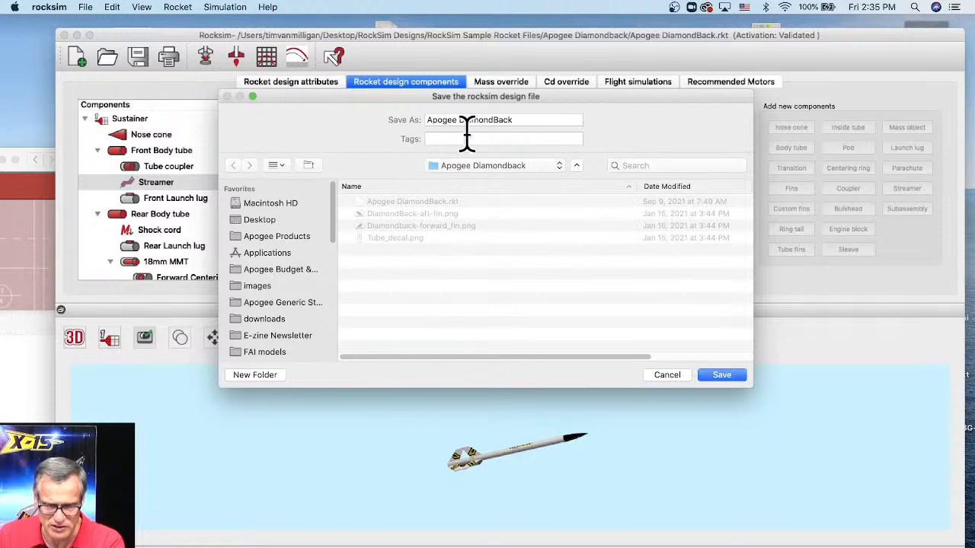
click(242, 223)
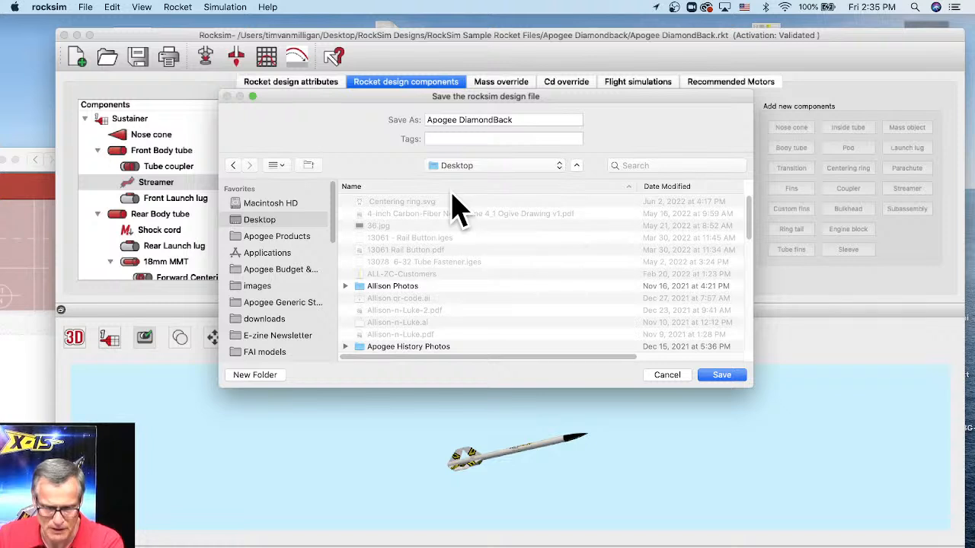
click(664, 372)
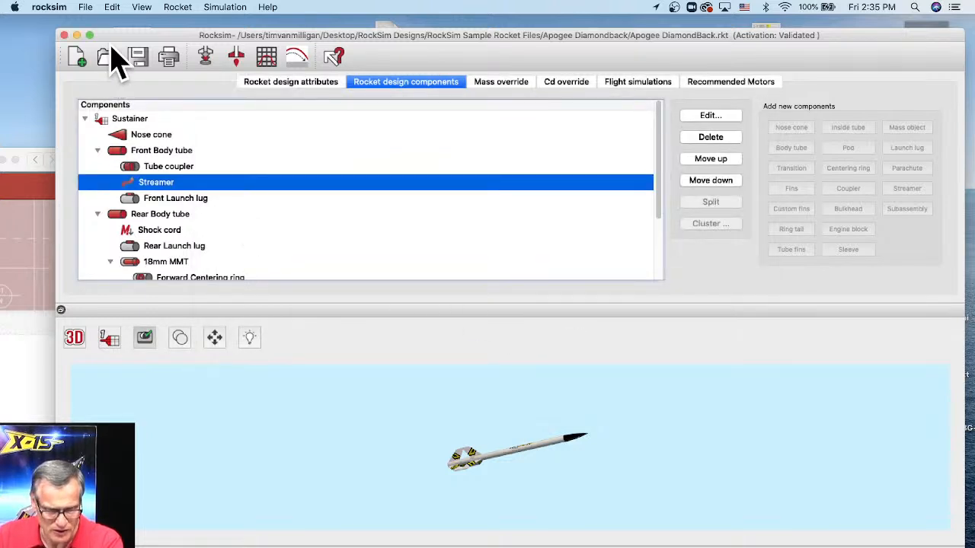
Save the design as Apogee DiamondBack in the Apogee Diamondback folder, replacing the existing file.
click(87, 7)
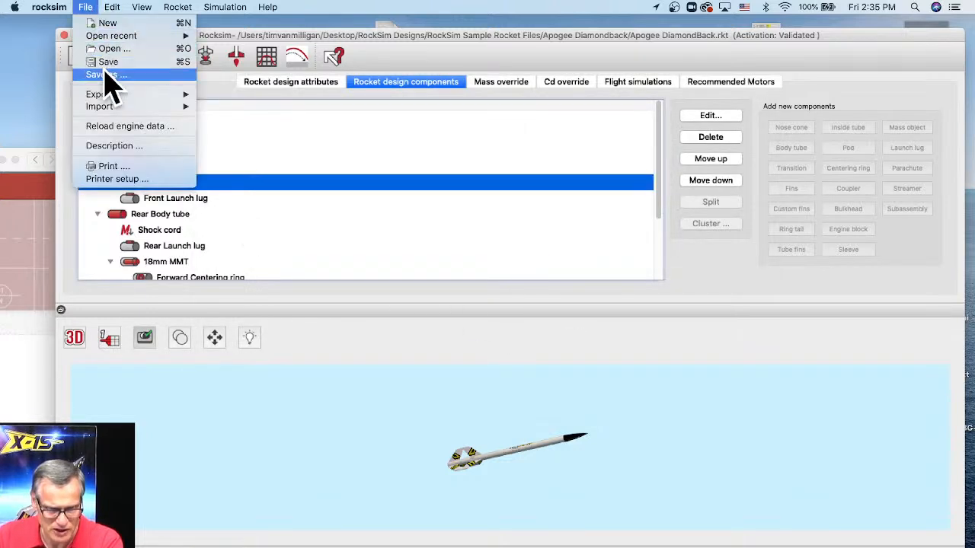
click(104, 75)
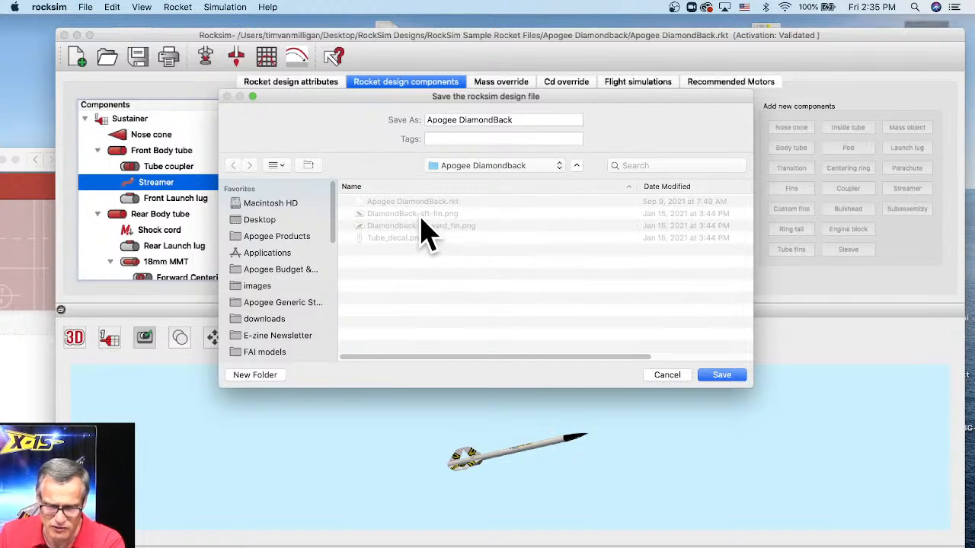
click(457, 168)
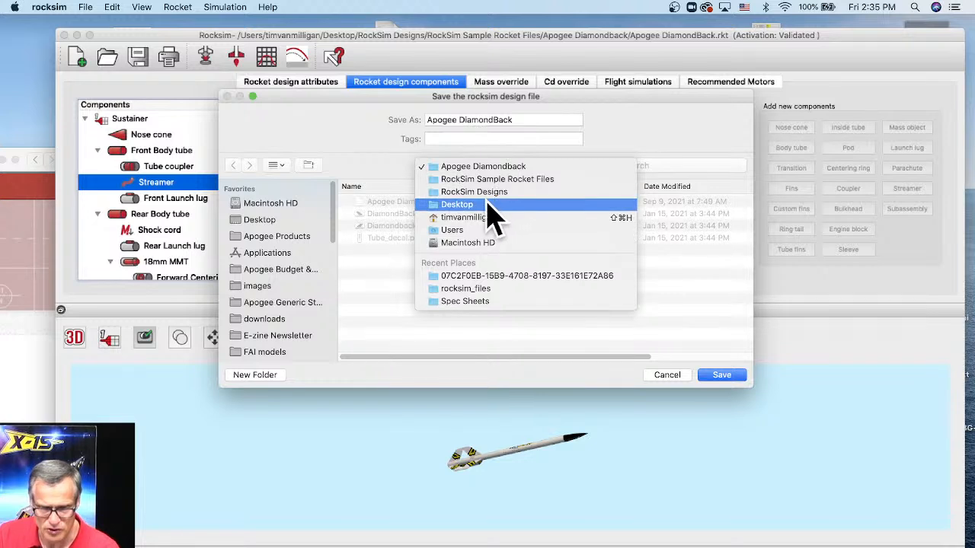
key(Up)
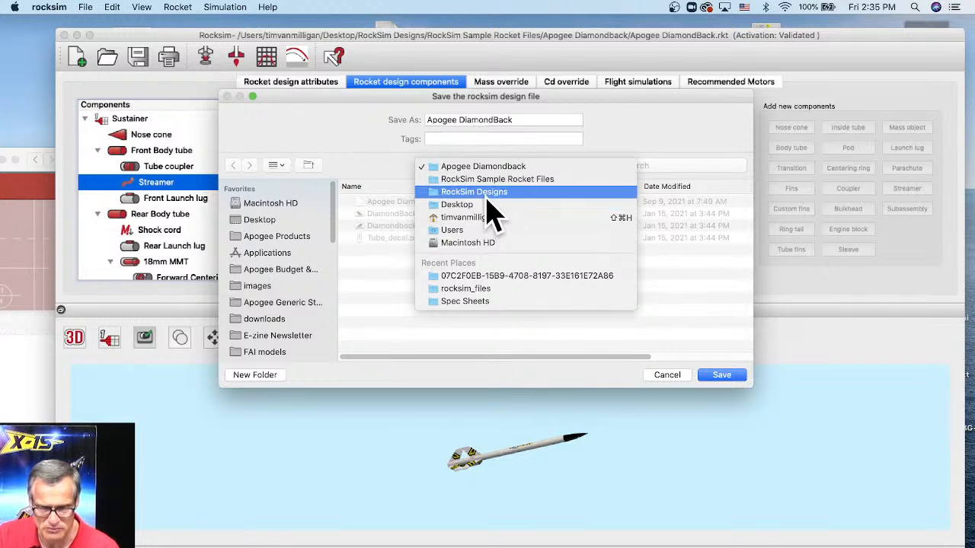
key(Up)
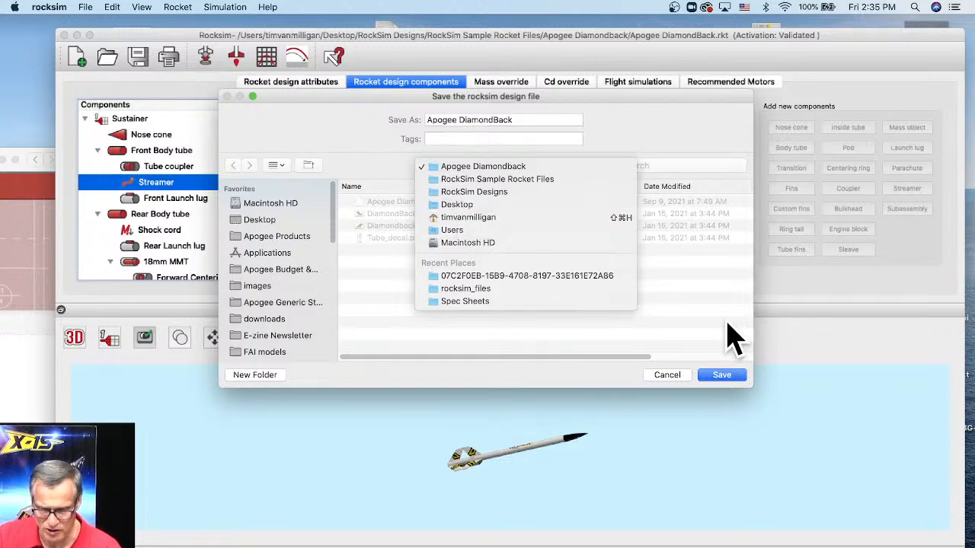
click(723, 380)
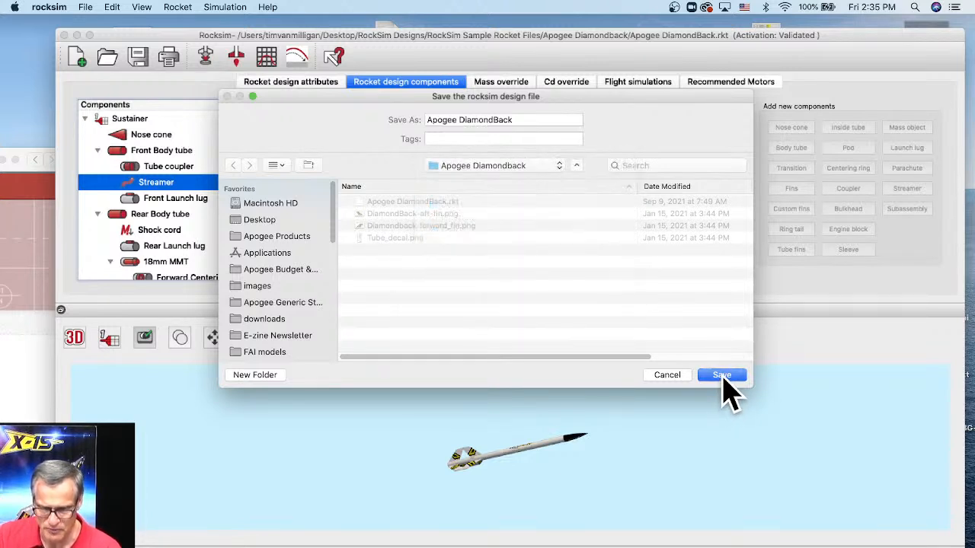
click(723, 377)
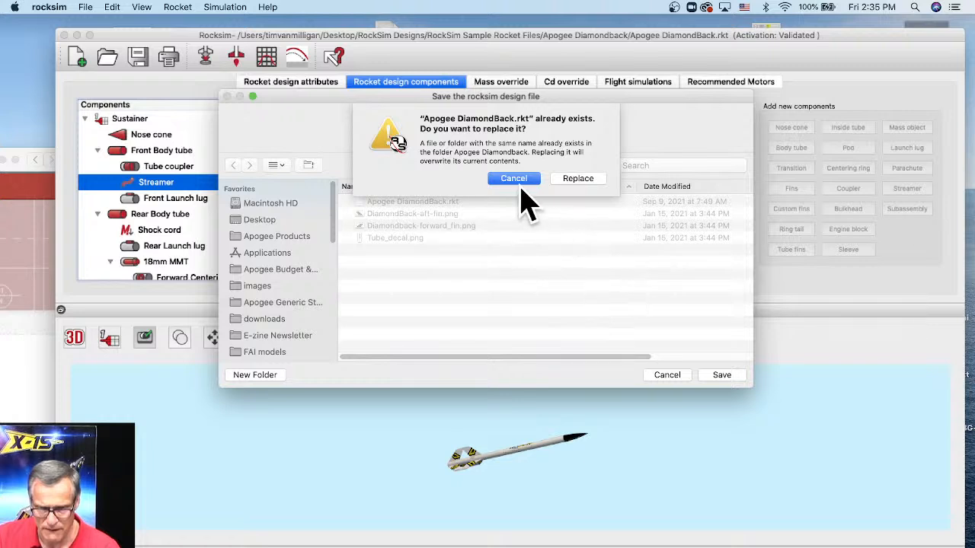
click(577, 180)
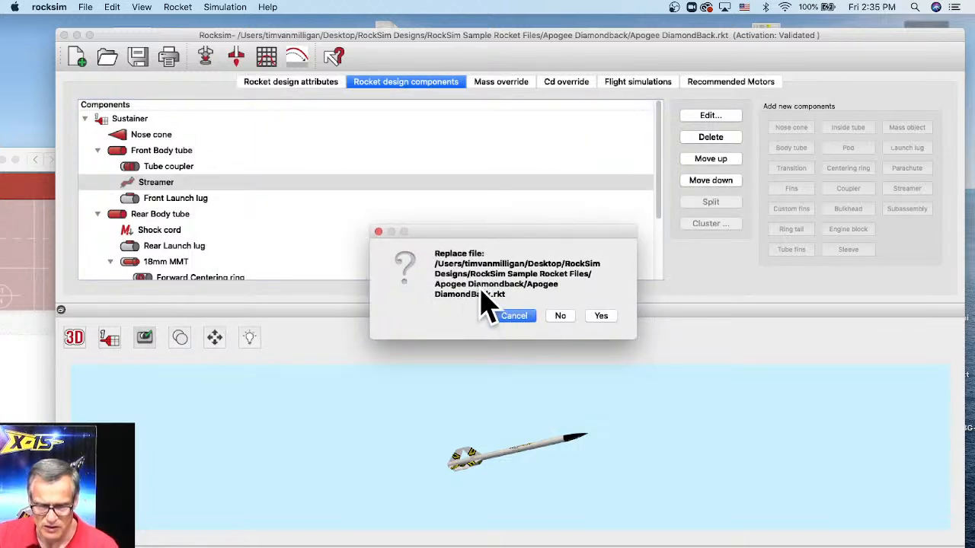
click(601, 317)
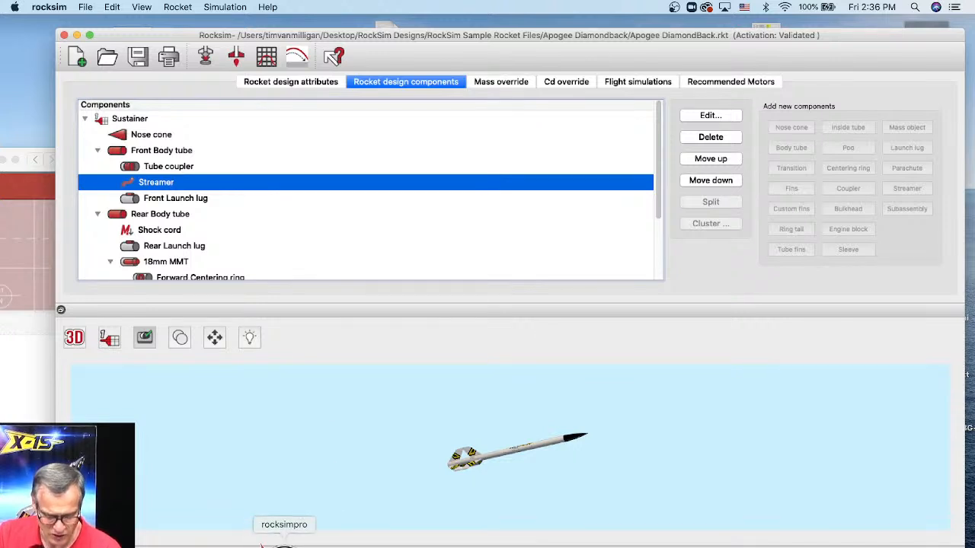
Switch to RockSim Pro, narrow its window from the left edge and shift it slightly right.
click(284, 543)
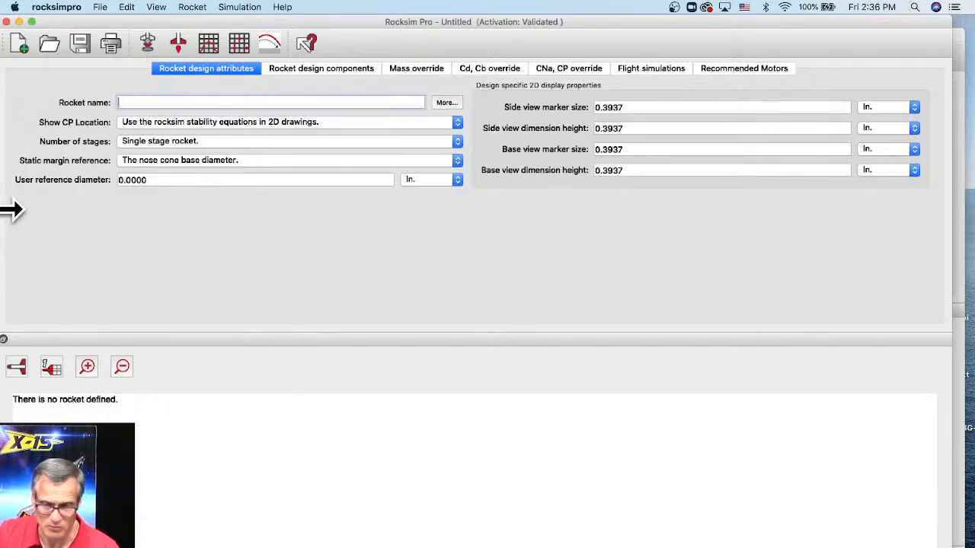
drag(12, 210, 44, 212)
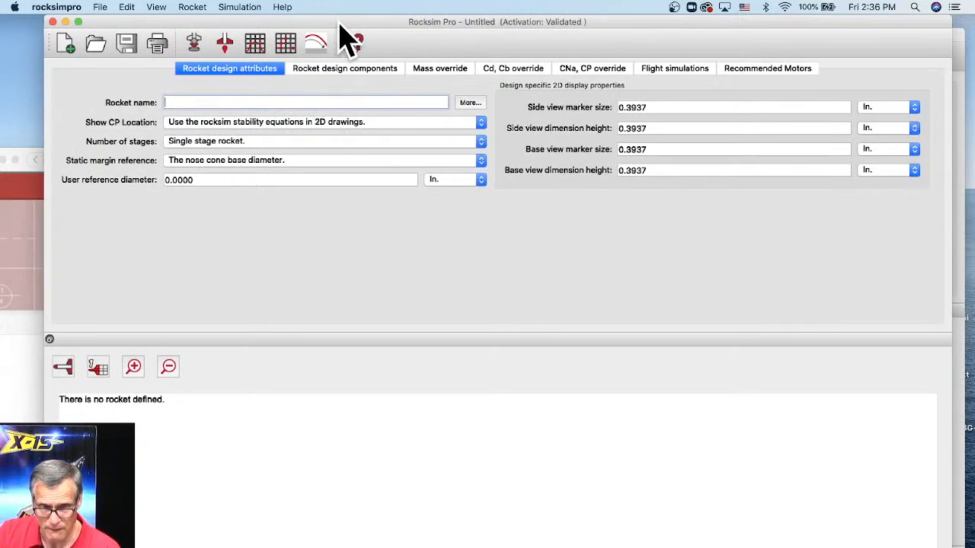
drag(341, 23, 358, 24)
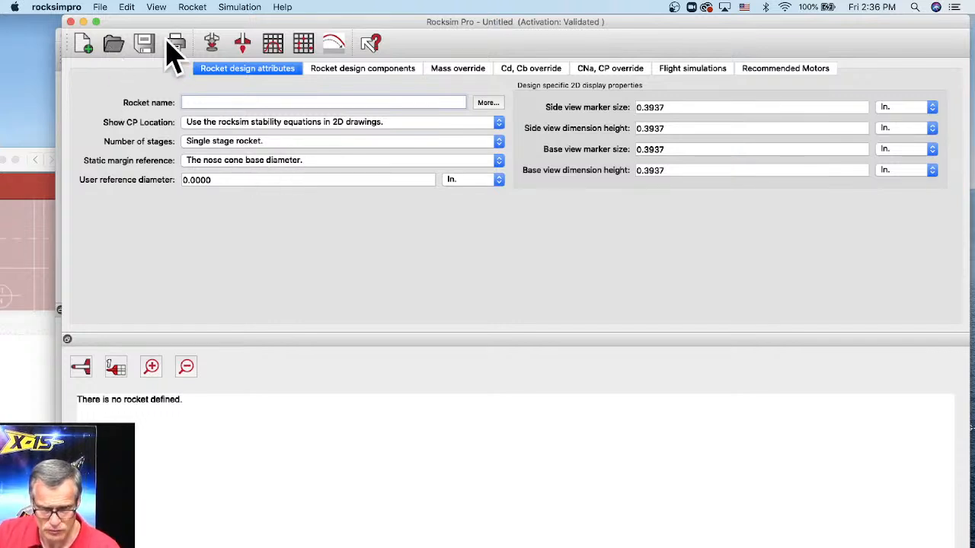
Allow access to the Documents folder and open Apogee DiamondBack.rkt from RockSim Designs/RockSim Sample Rocket Files/Apogee Diamondback on the Desktop.
click(115, 44)
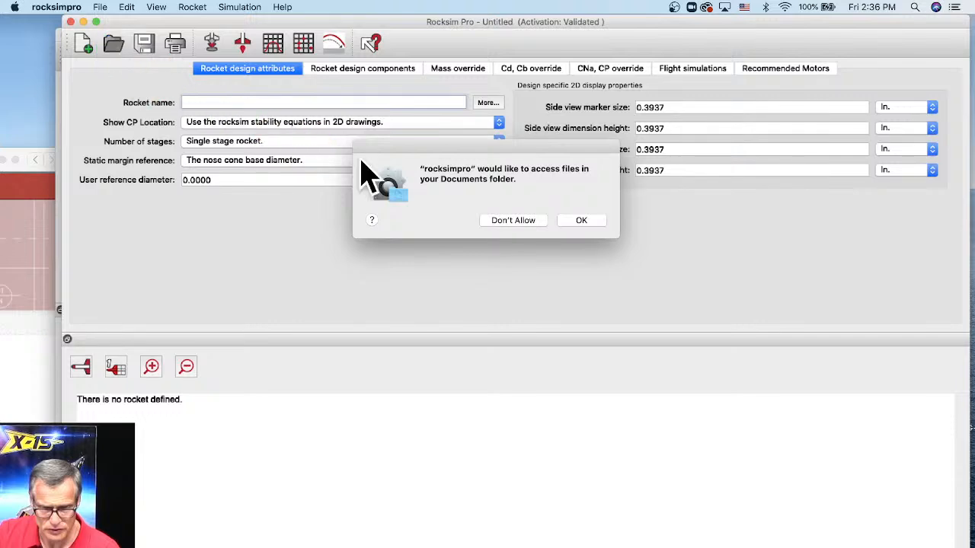
click(581, 220)
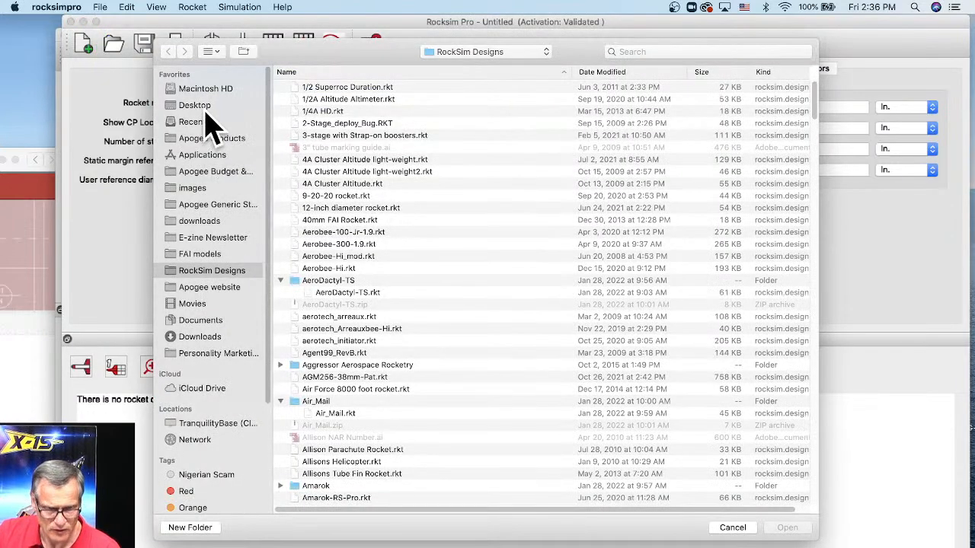
click(205, 112)
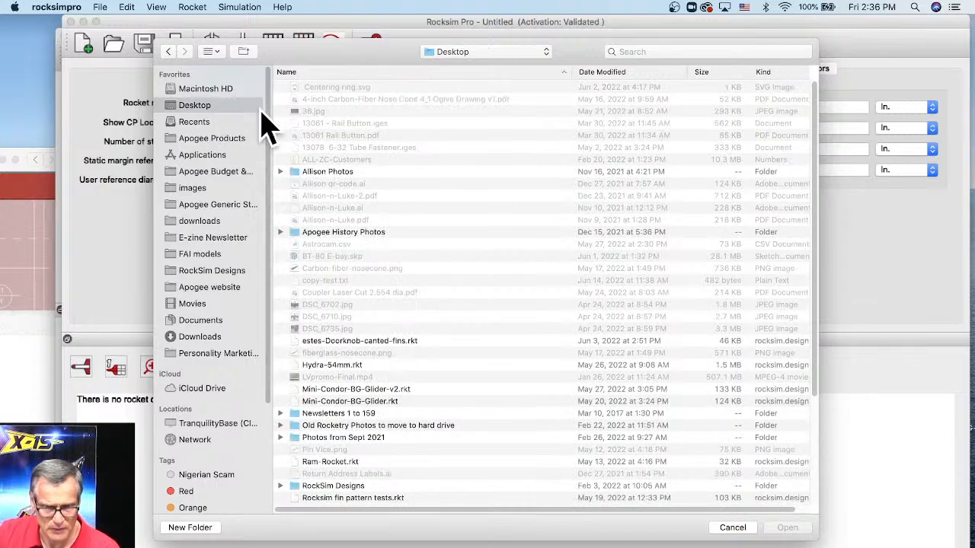
click(338, 486)
double_click(338, 486)
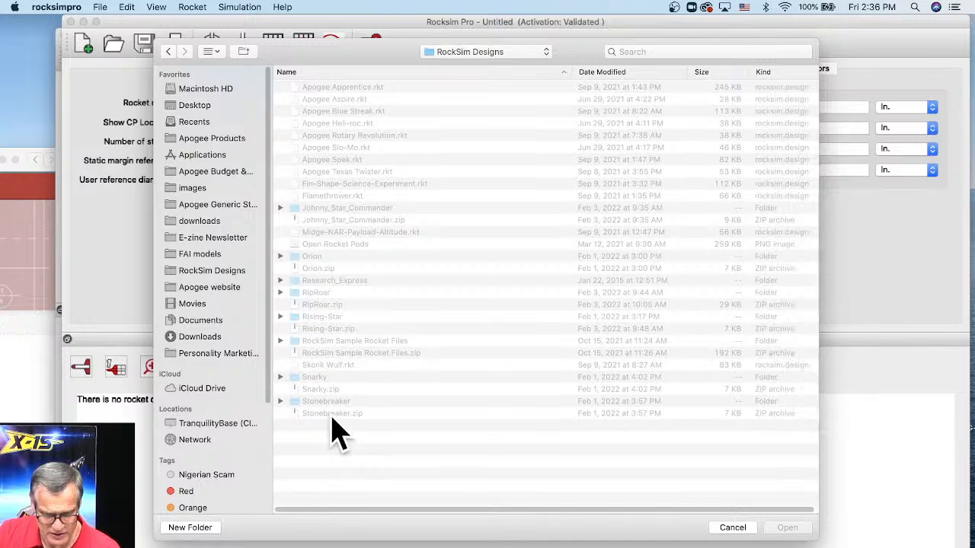
double_click(327, 342)
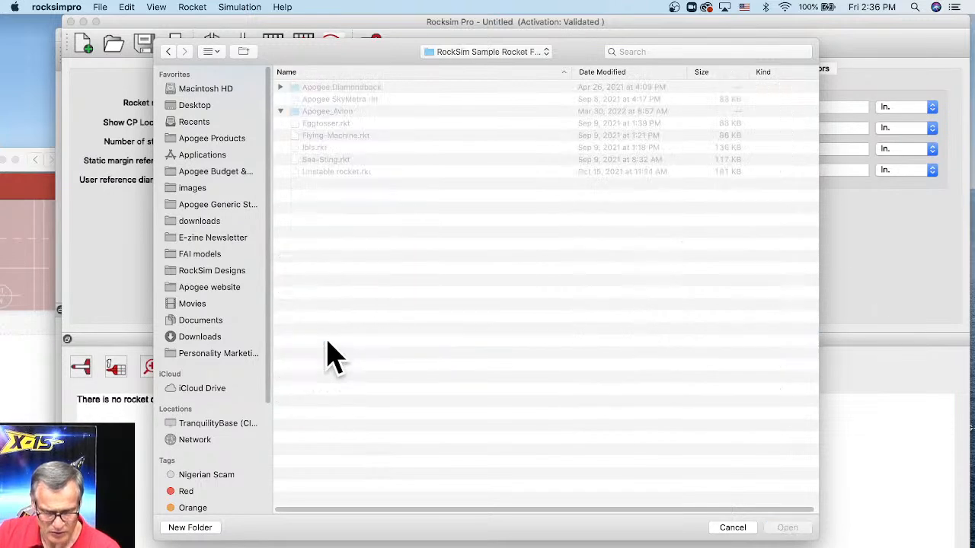
double_click(326, 90)
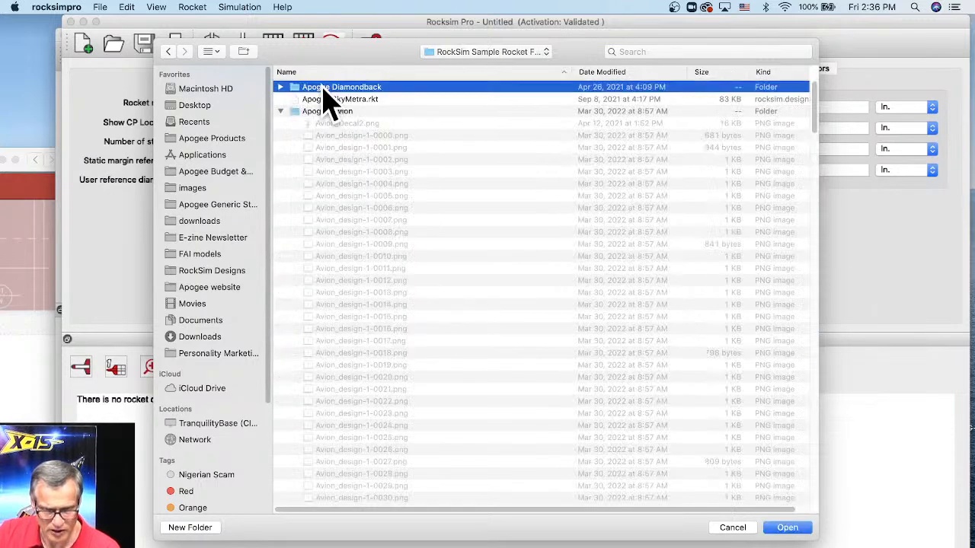
click(344, 89)
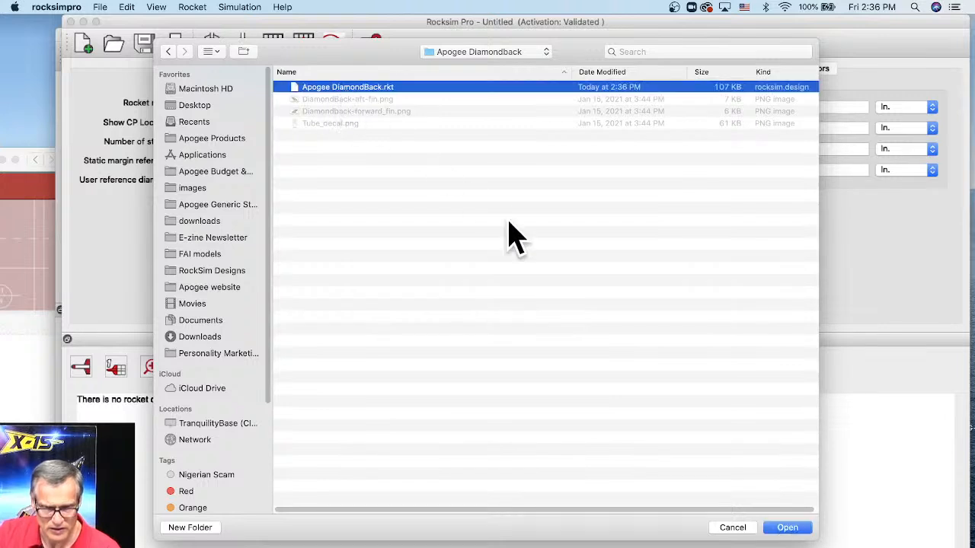
click(788, 528)
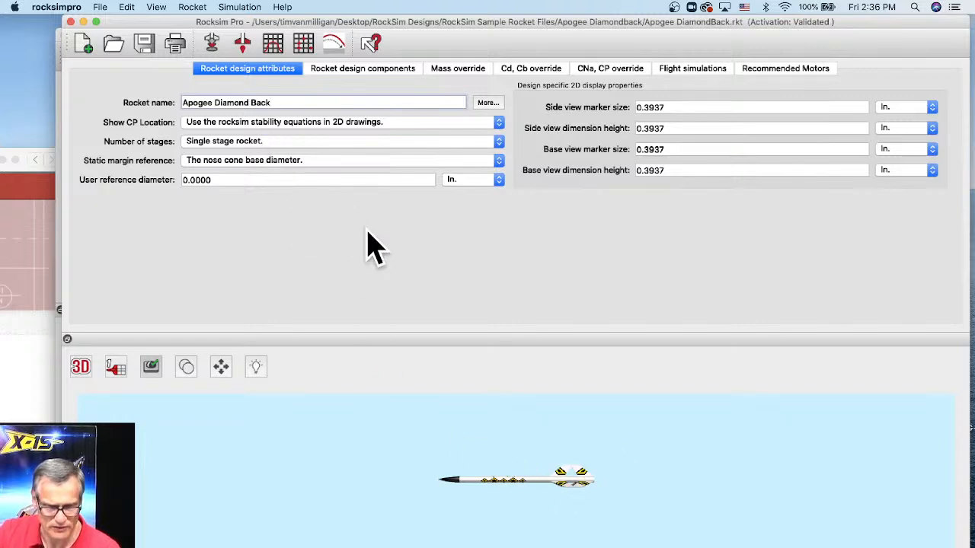
Load the Quest C18W engine with a 6-second ejection delay into the 18mm MMT for a new simulation.
click(211, 44)
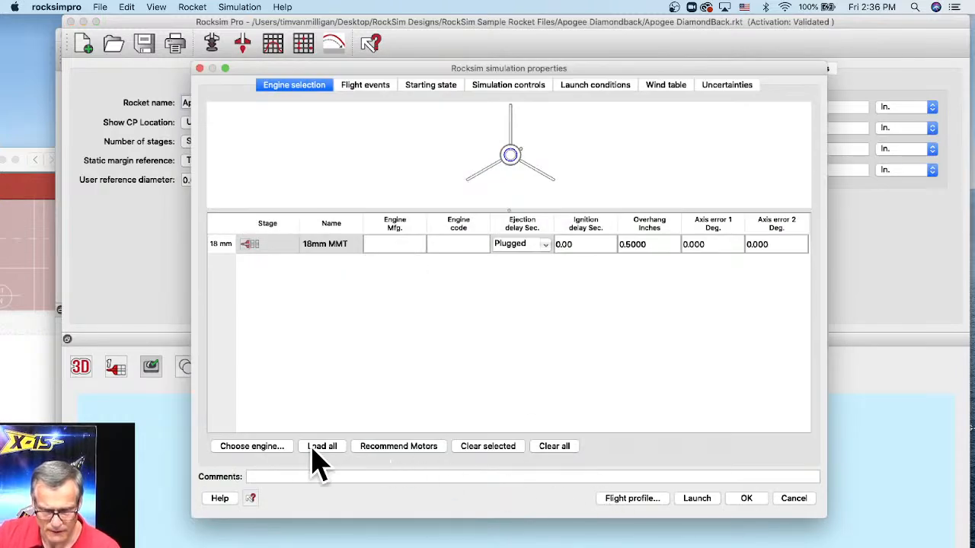
click(277, 448)
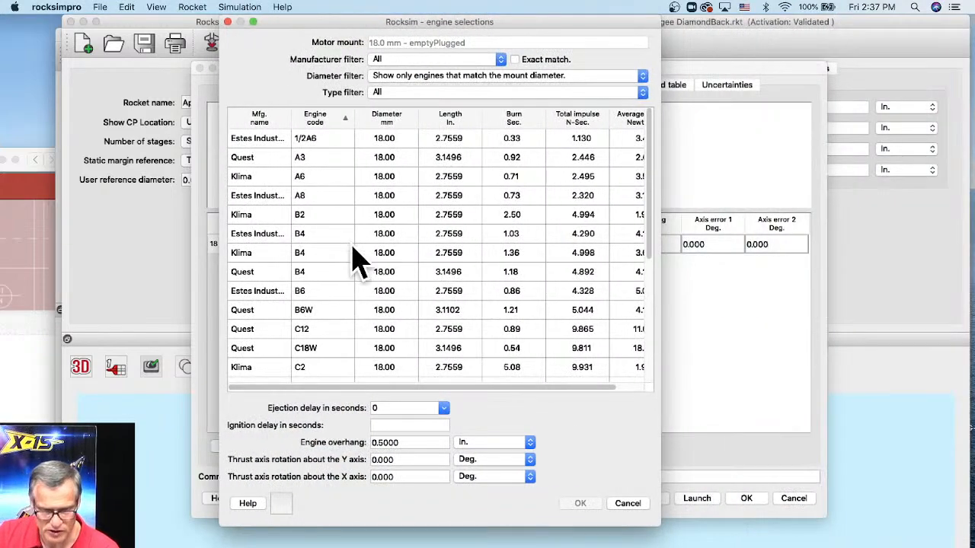
click(306, 351)
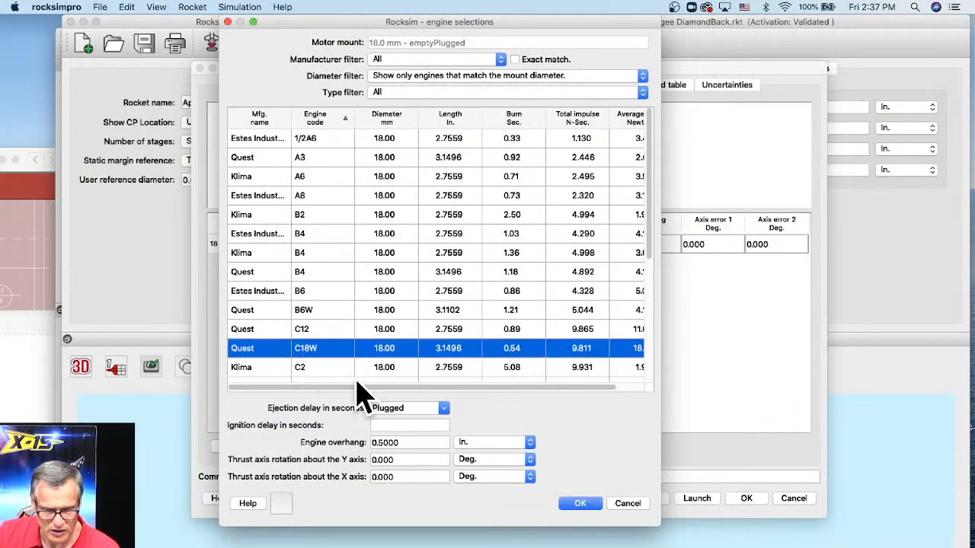
click(443, 409)
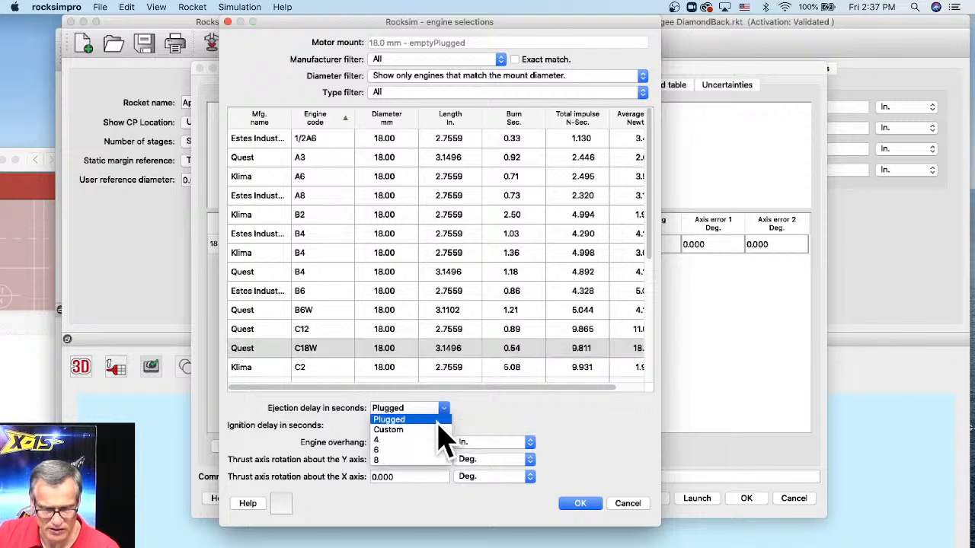
click(383, 451)
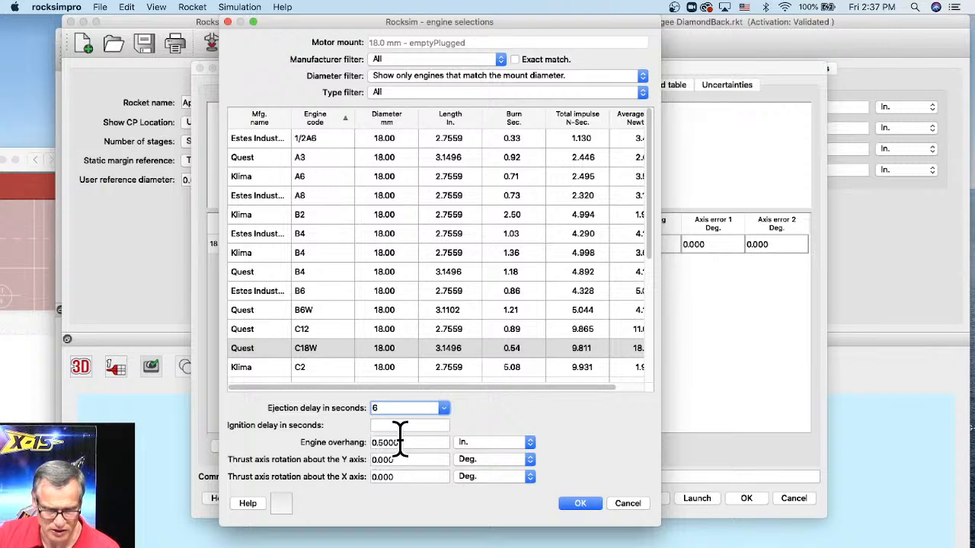
click(582, 504)
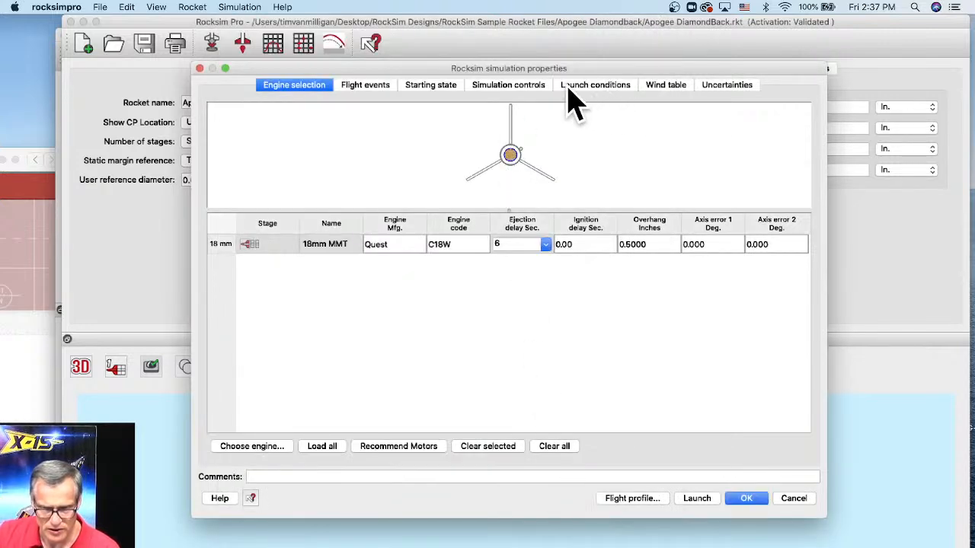
Run the flight profile with the loaded engine and play the 3D flight animation over the launch site.
click(649, 502)
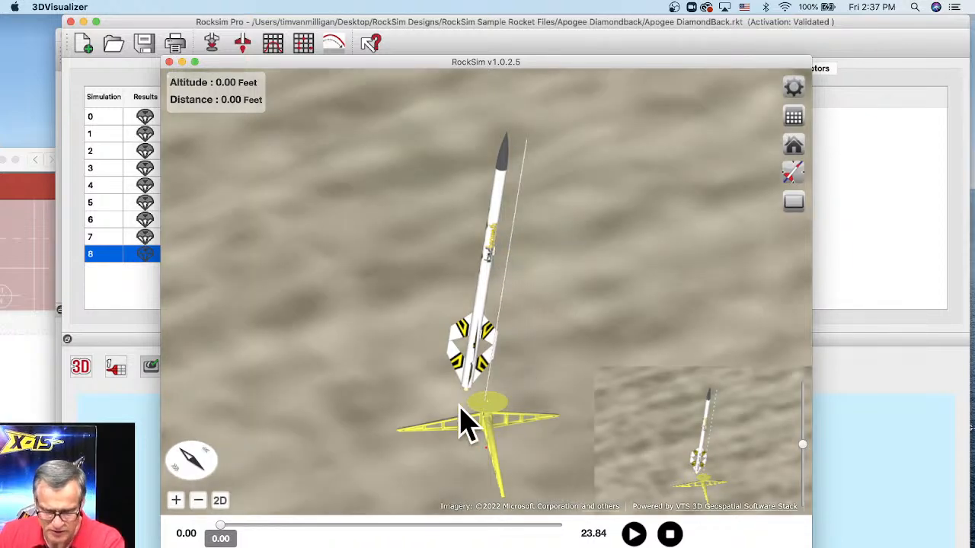
scroll(447, 421, down, 5)
scroll(438, 377, down, 5)
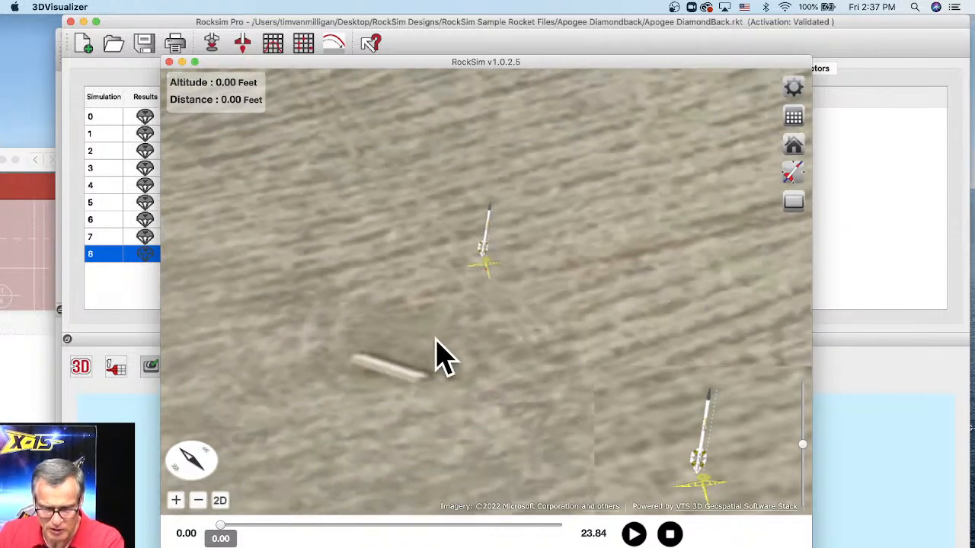
scroll(453, 329, down, 3)
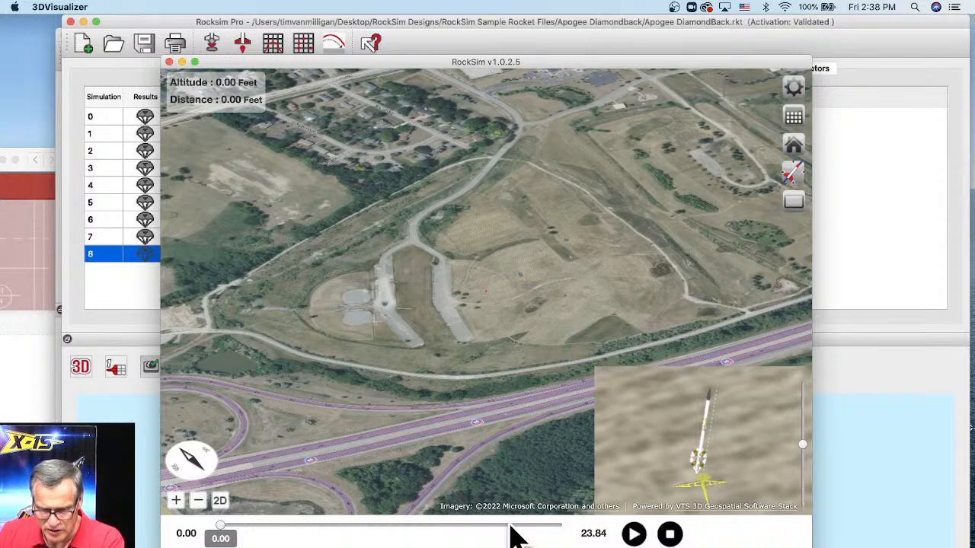
click(632, 534)
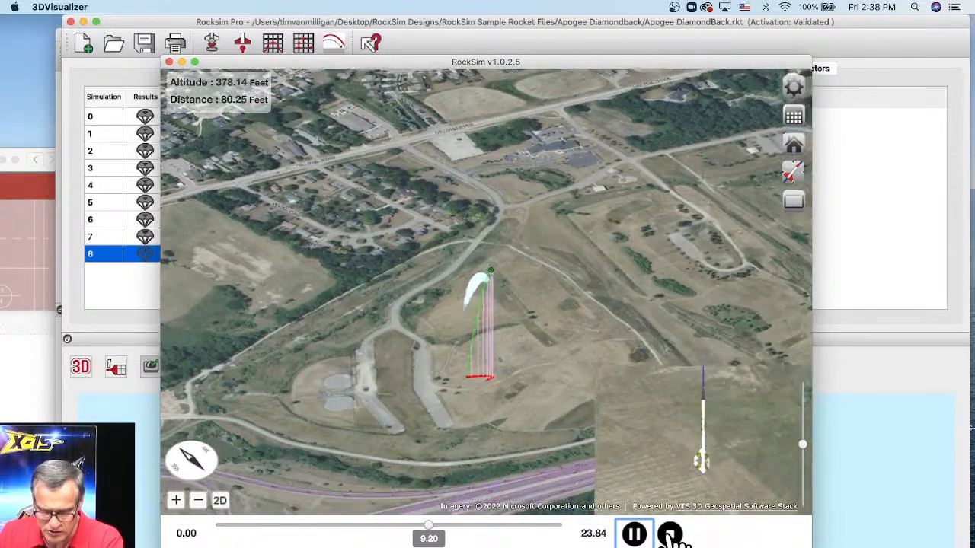
Stop the playback, set the flight animation to 7.80 s and change the camera to the trajectory view.
click(669, 535)
click(382, 528)
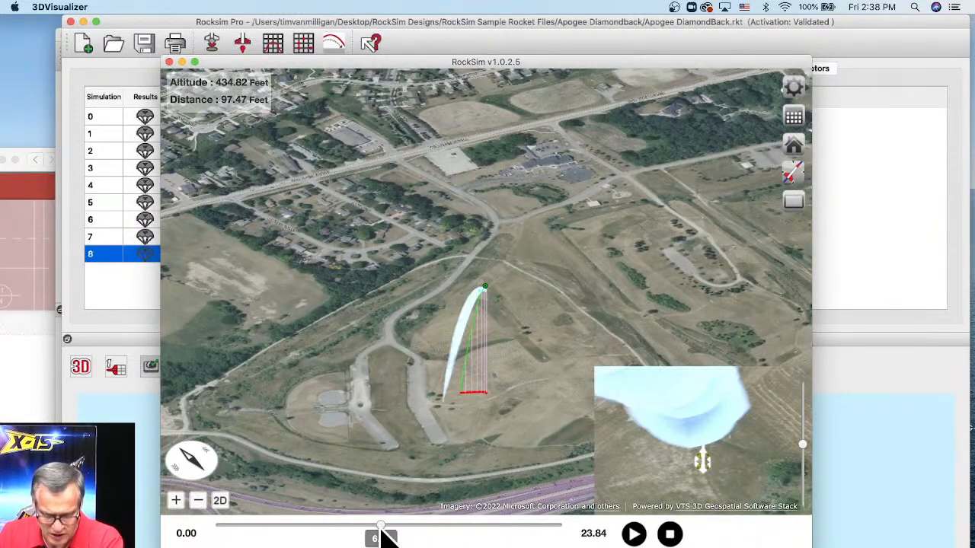
drag(388, 537, 407, 537)
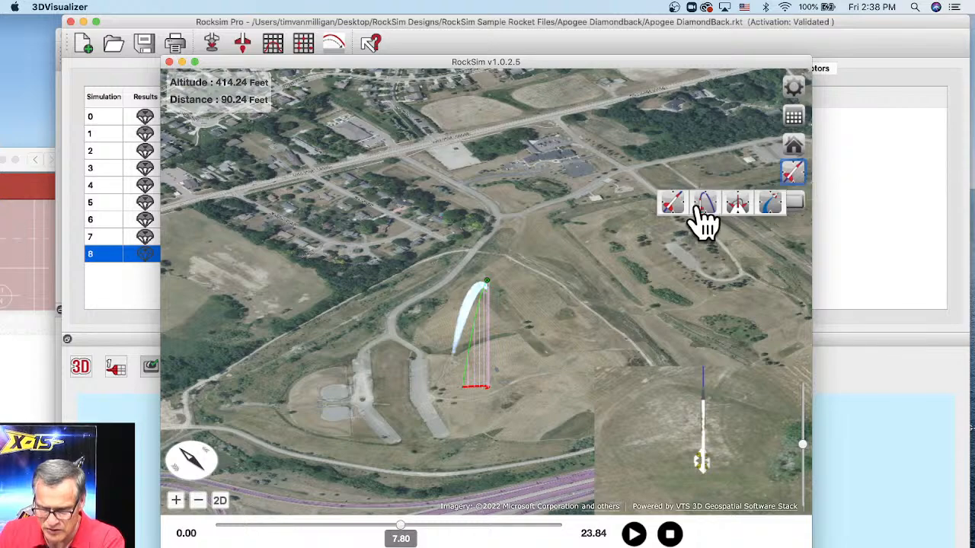
click(706, 202)
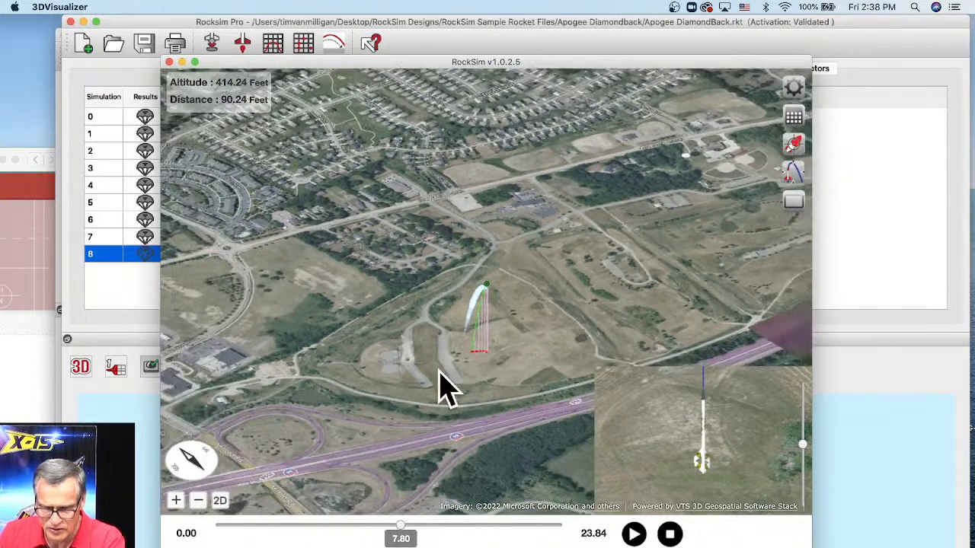
click(795, 146)
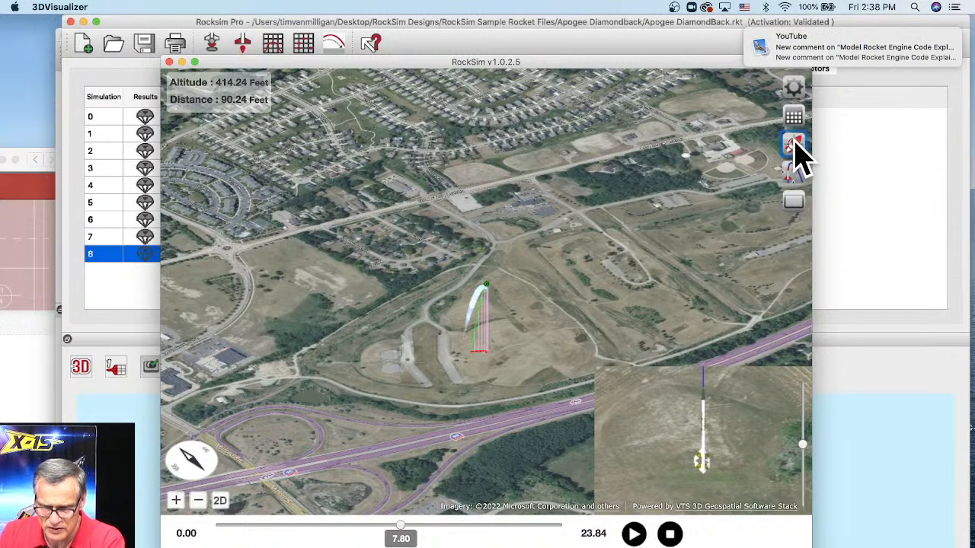
Examine the descending rocket and its deployed streamer close up in the flight view.
click(176, 500)
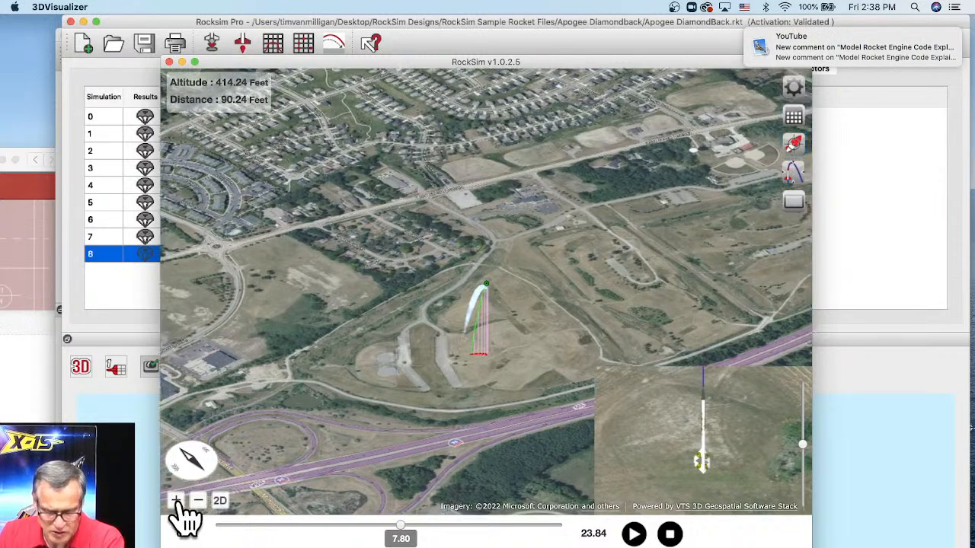
click(177, 502)
click(178, 502)
click(178, 501)
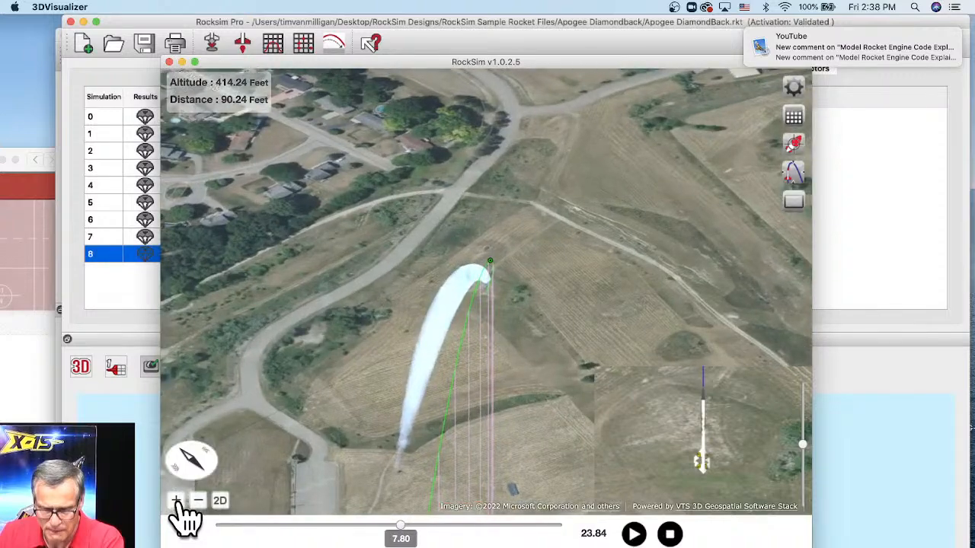
click(180, 501)
click(179, 502)
click(179, 501)
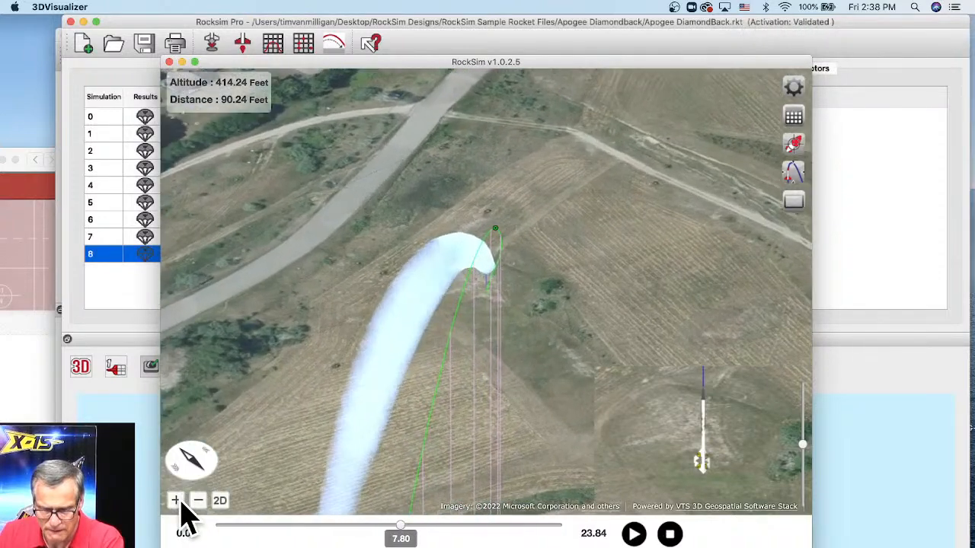
click(180, 501)
click(180, 501)
click(179, 501)
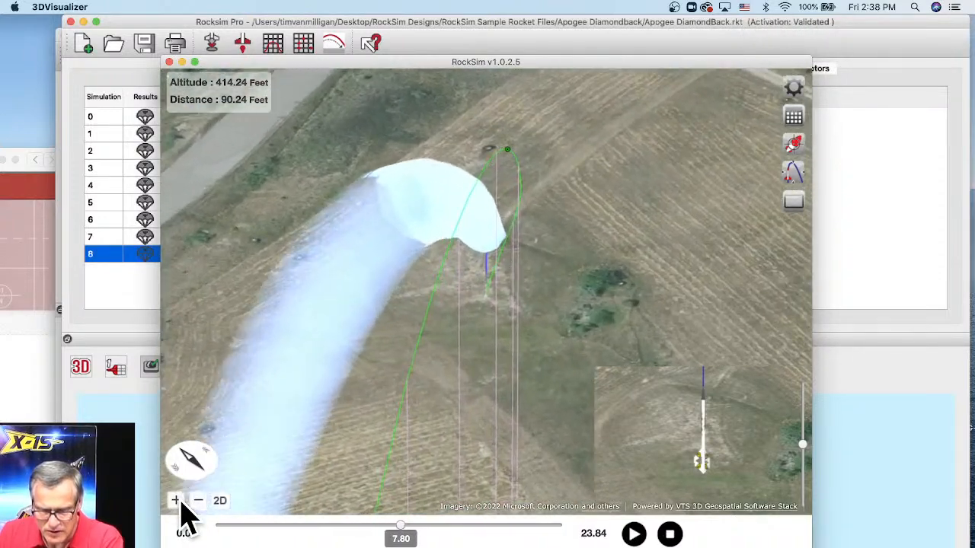
click(180, 501)
click(176, 501)
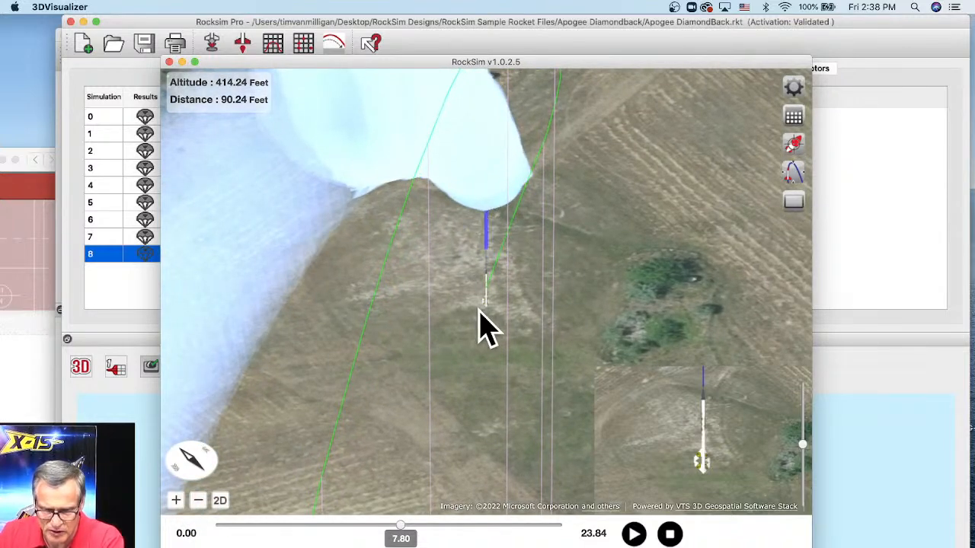
click(177, 500)
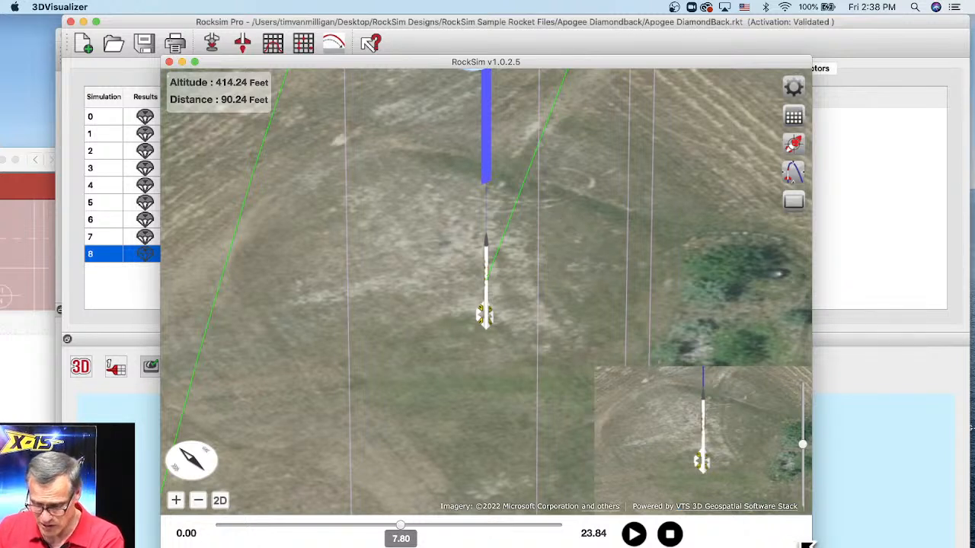
Enlarge the flight viewer window and inspect the rocket and streamer from another angle.
drag(807, 544, 905, 536)
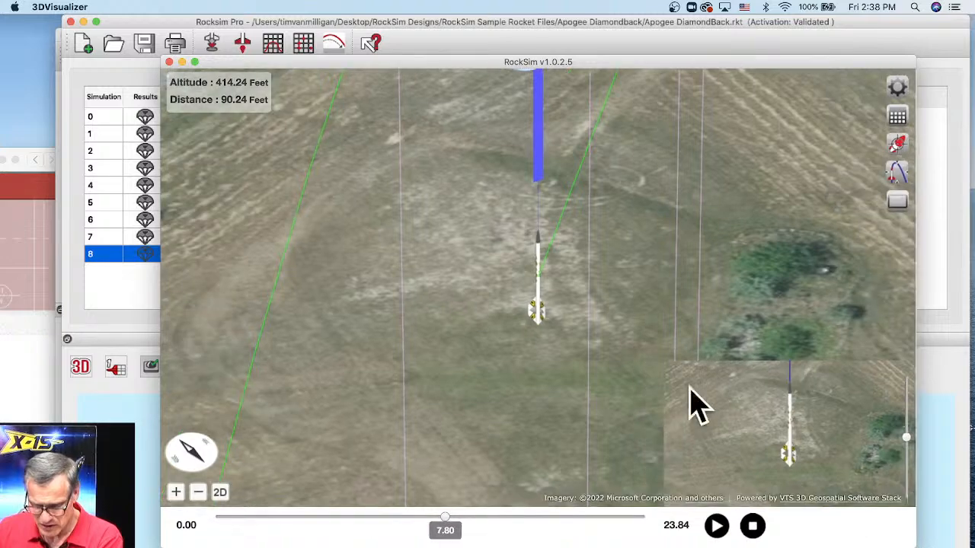
drag(597, 384, 731, 354)
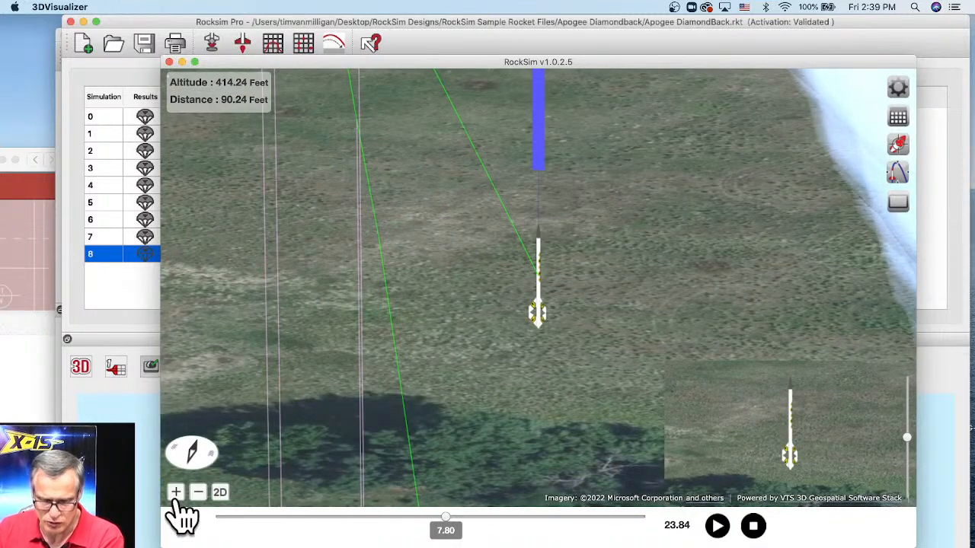
click(198, 493)
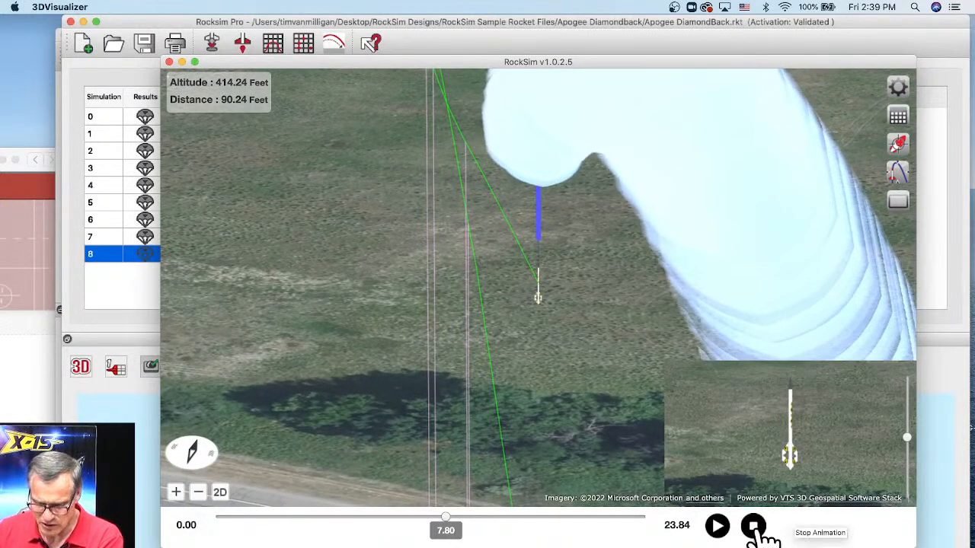
Stop the animation, close the flight viewer and open the Streamer from the rocket's design components for editing.
click(752, 527)
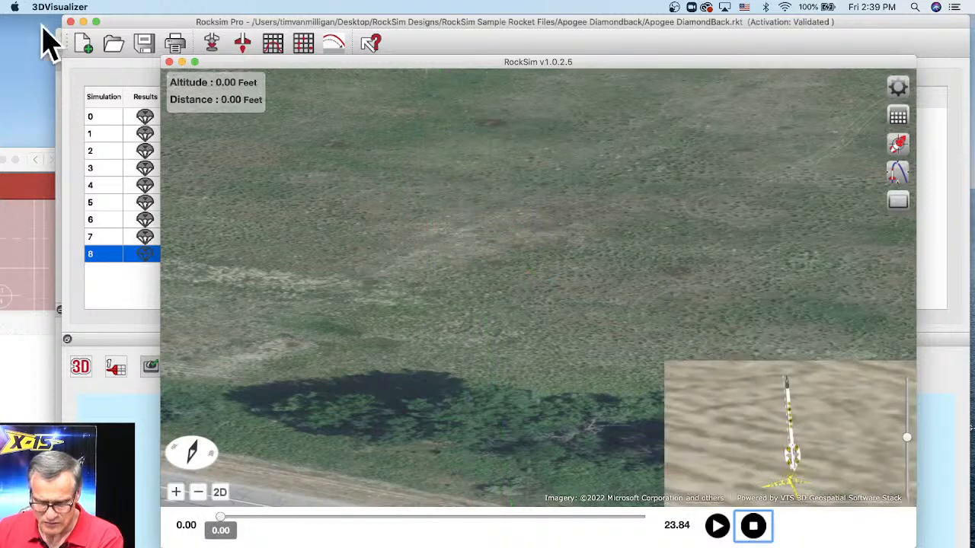
click(169, 62)
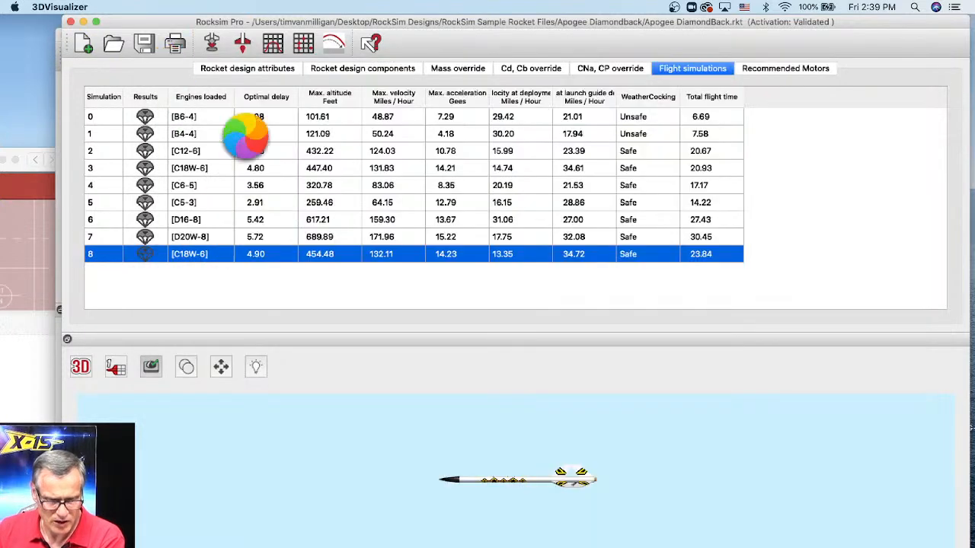
click(367, 76)
click(331, 73)
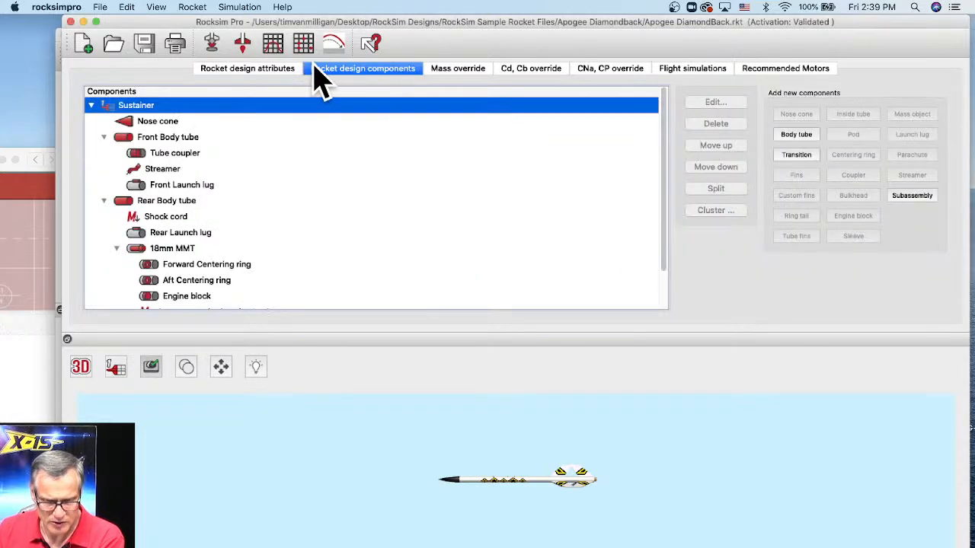
click(162, 172)
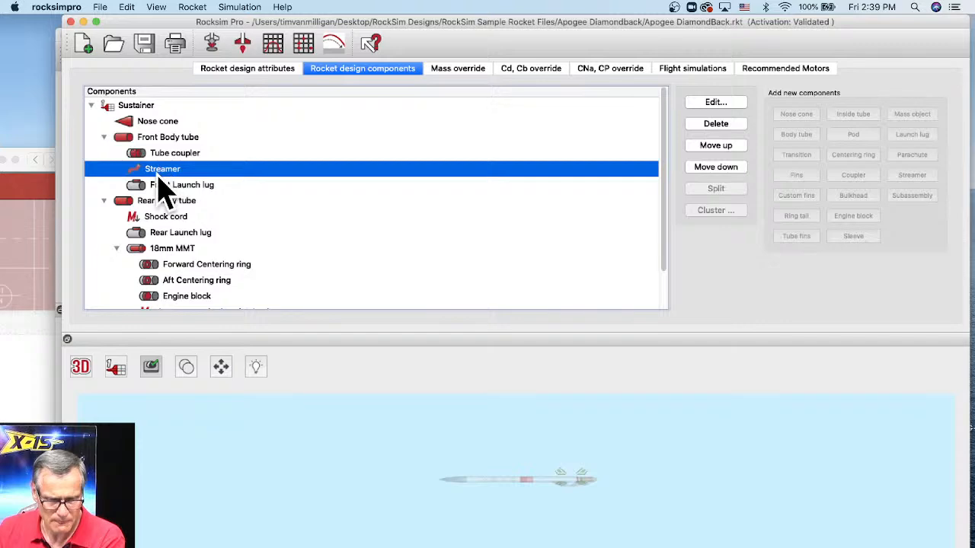
double_click(160, 180)
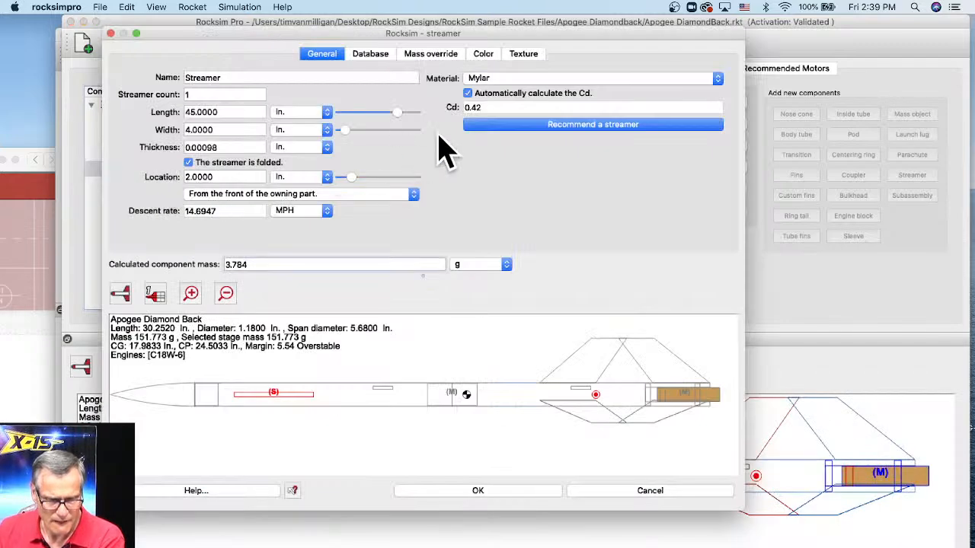
Check the Streamer's texture file and color settings, ending at its general properties.
click(522, 55)
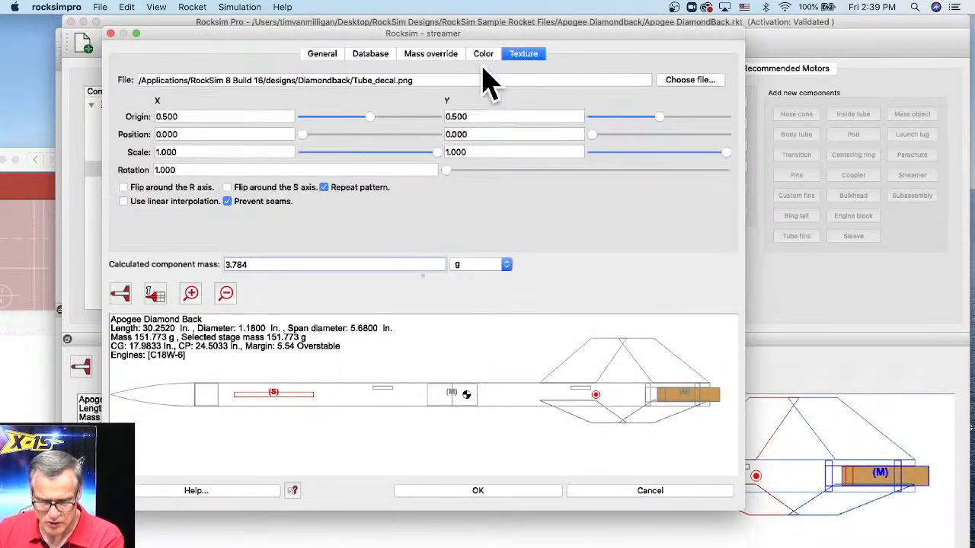
drag(409, 80, 352, 80)
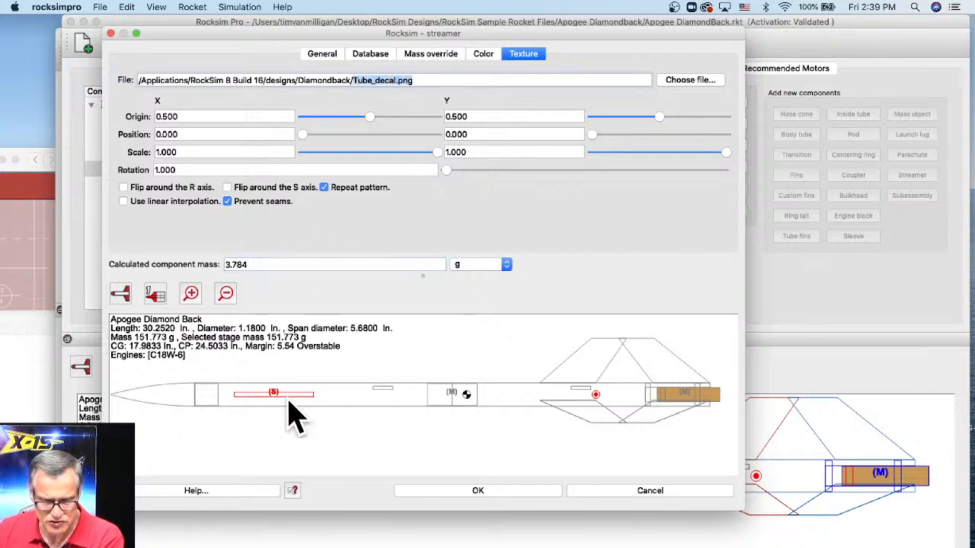
click(486, 58)
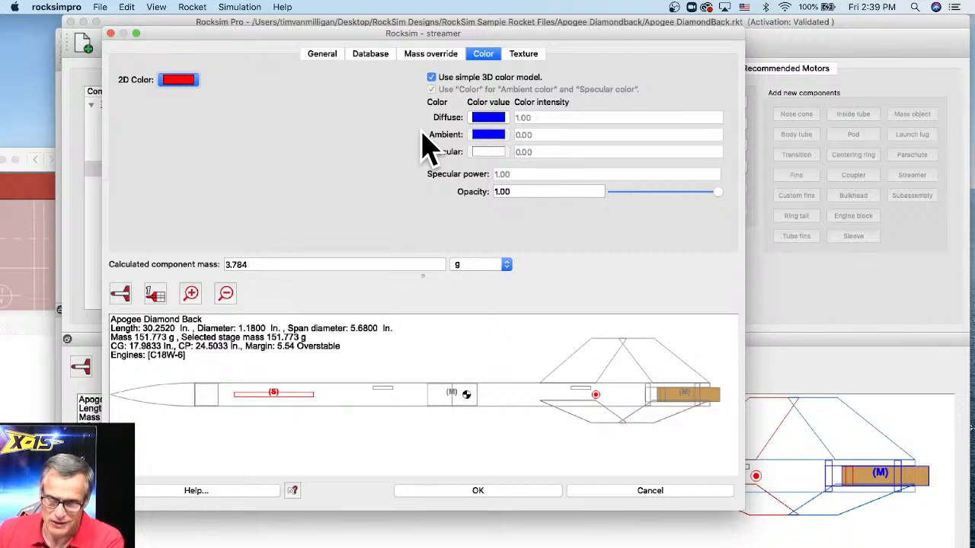
click(322, 55)
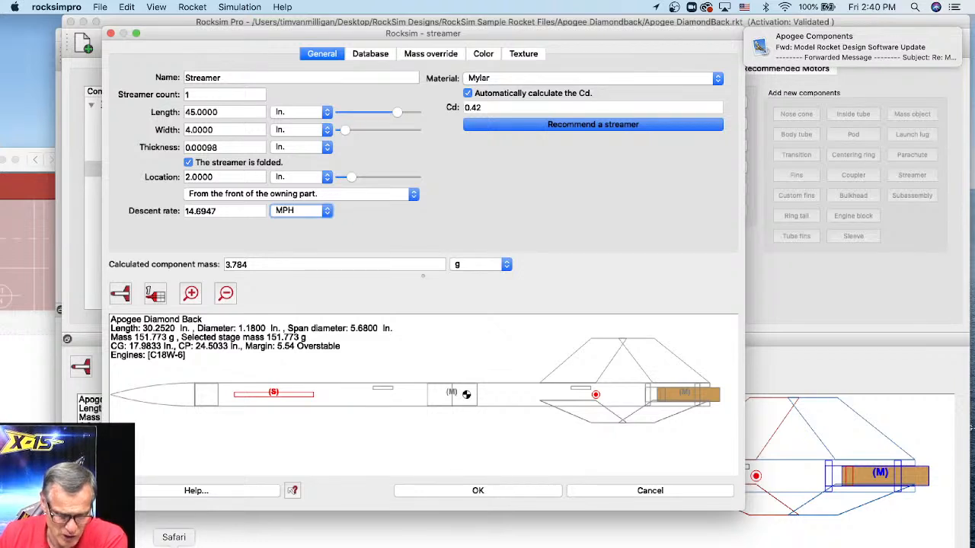
Quit the Mail application and highlight the Cd value in the Streamer's general properties.
right_click(228, 542)
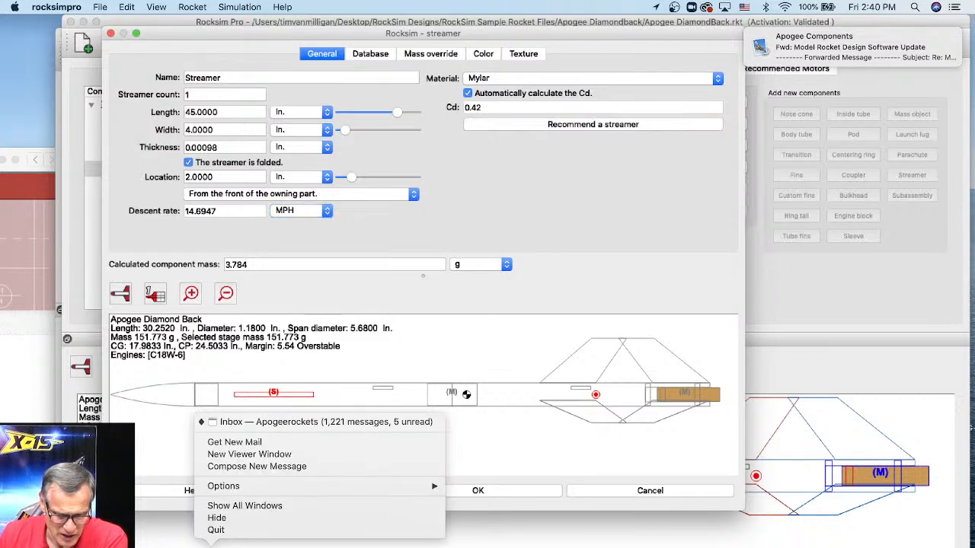
click(231, 532)
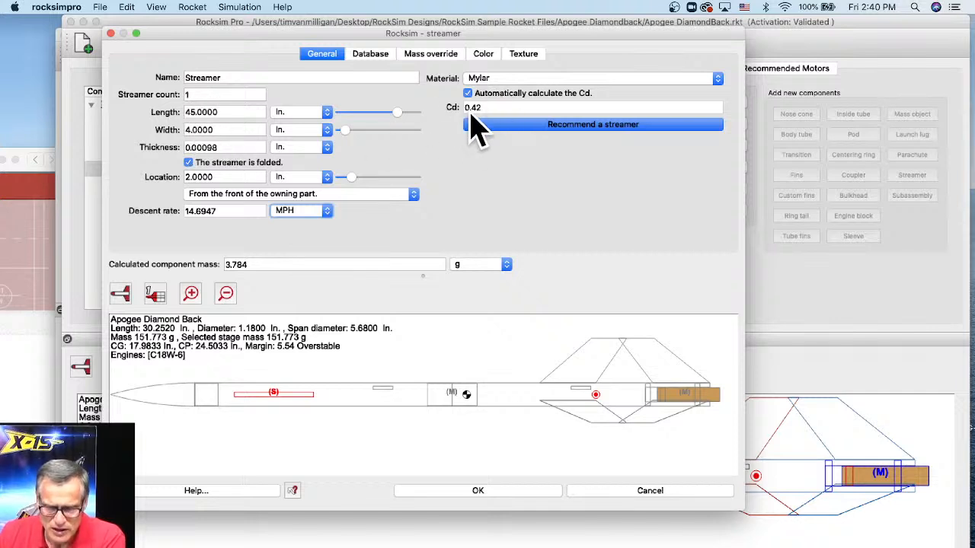
mouse_move(470, 108)
mouse_down()
mouse_move(483, 110)
mouse_move(463, 118)
mouse_up()
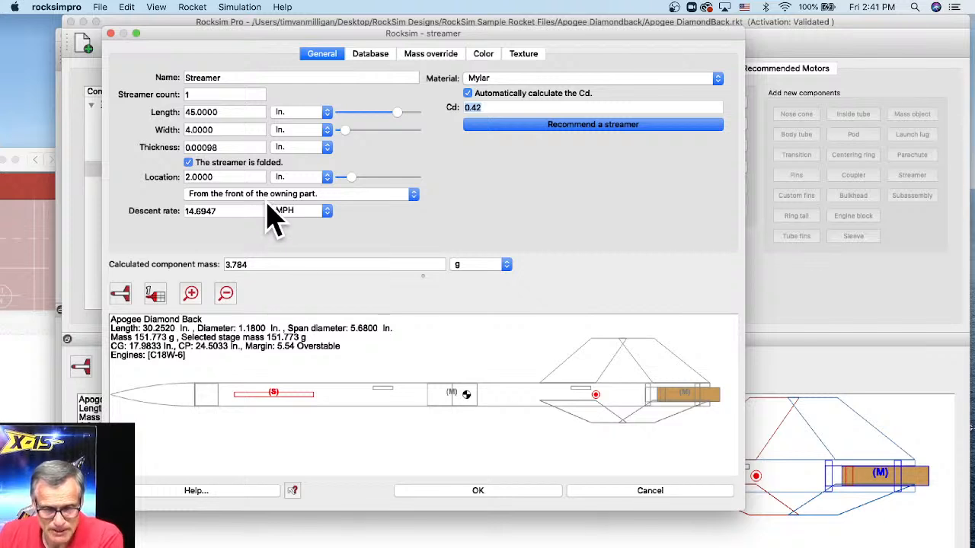
Try the streamer unfolded with the recommended streamer size, check its Cd value, and close its properties without saving.
click(188, 163)
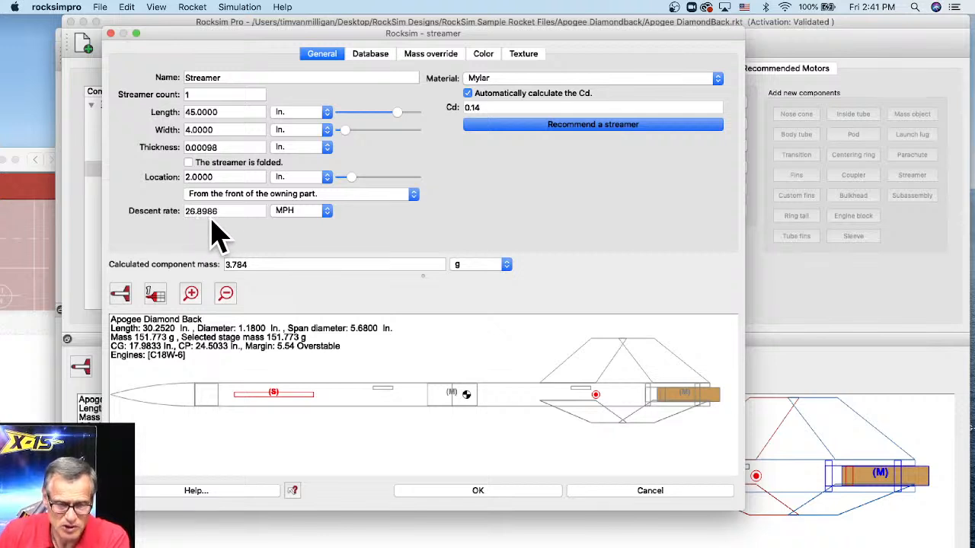
click(189, 164)
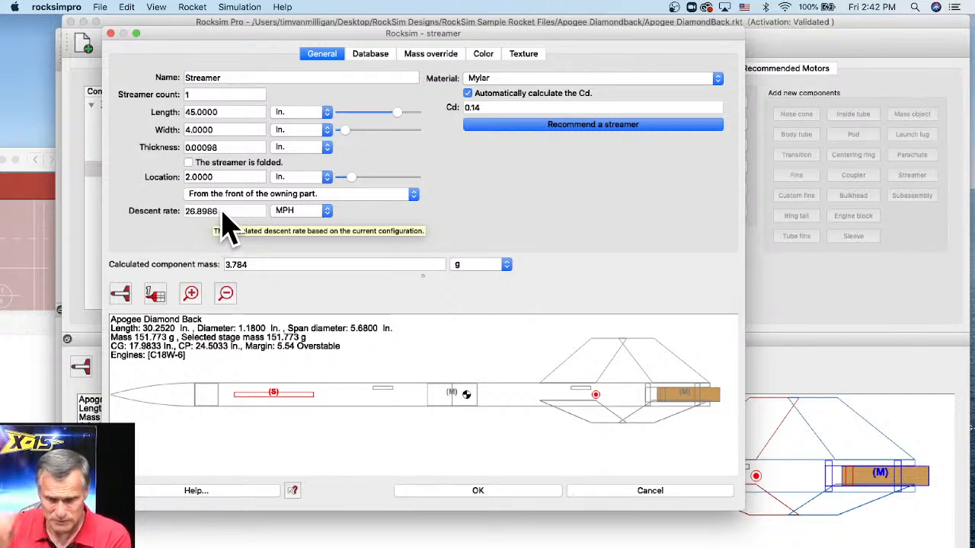
click(577, 127)
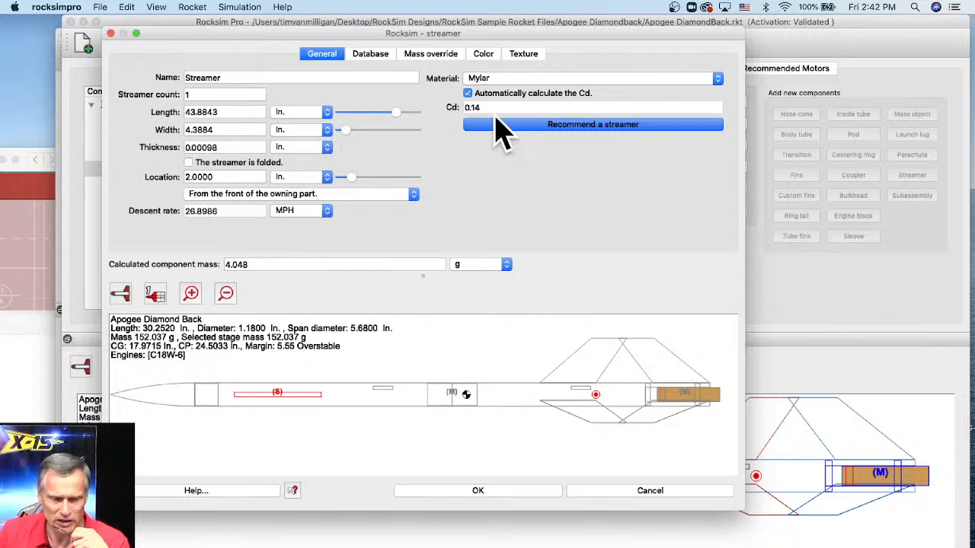
drag(491, 107, 458, 106)
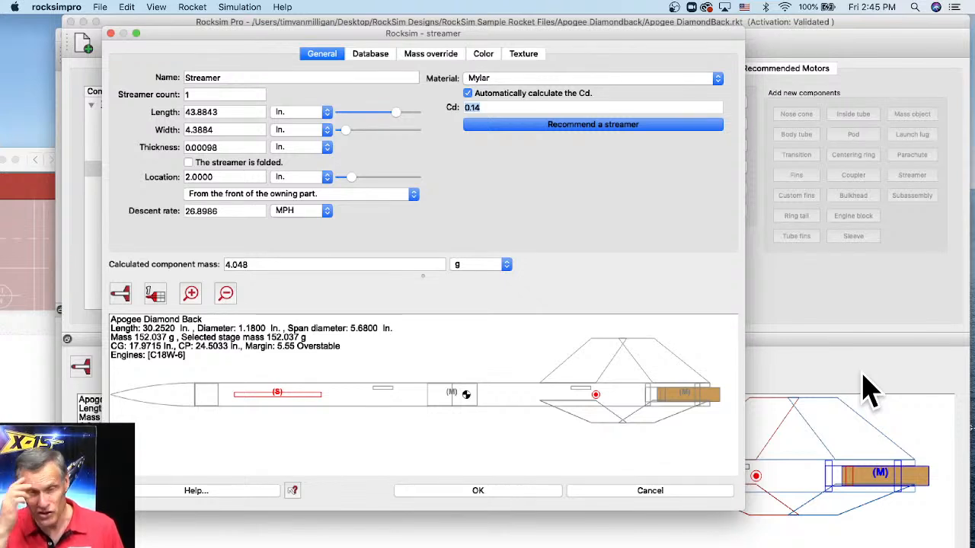
click(632, 493)
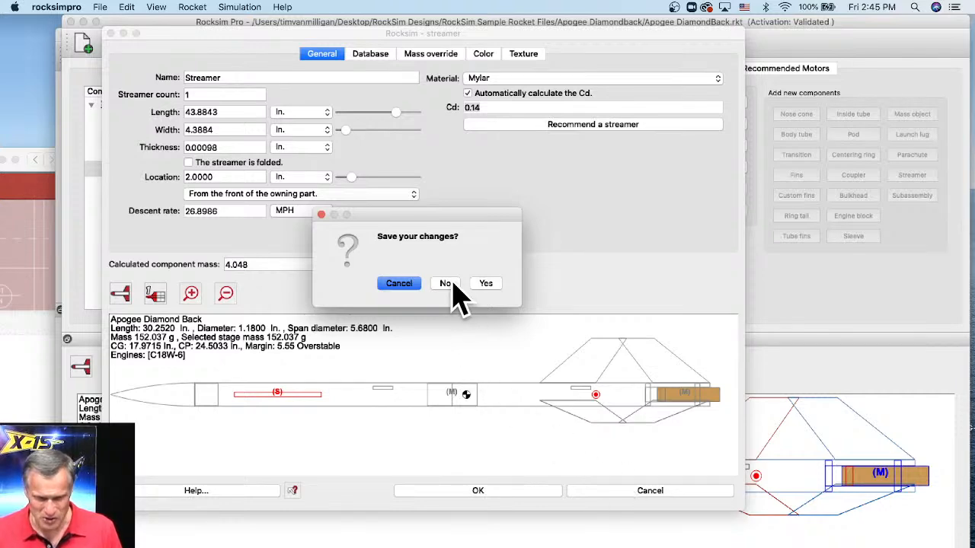
click(445, 285)
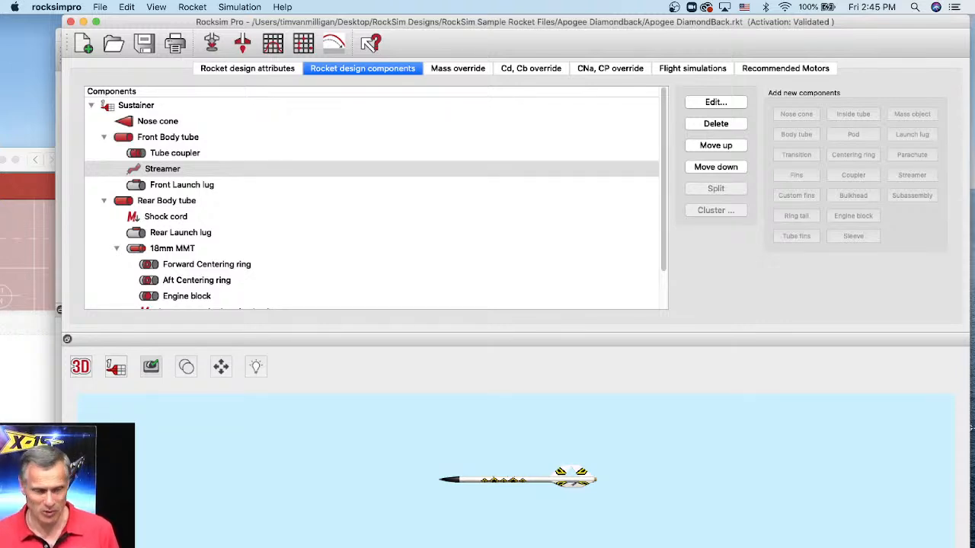
Switch to Safari, search the Apogee site for "EJECTION BAF" and open the 74mm Ejection Baffle product page.
key(super+Tab)
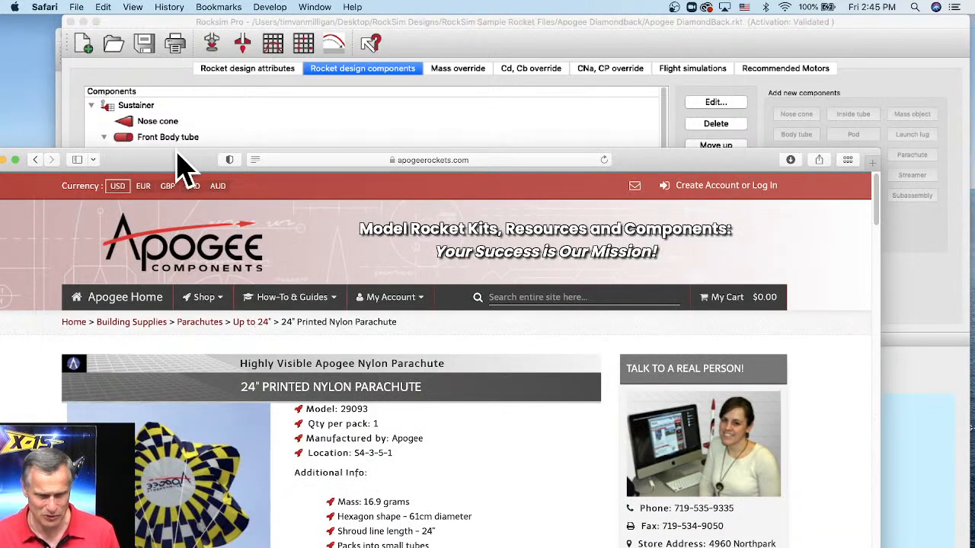
drag(183, 164, 278, 29)
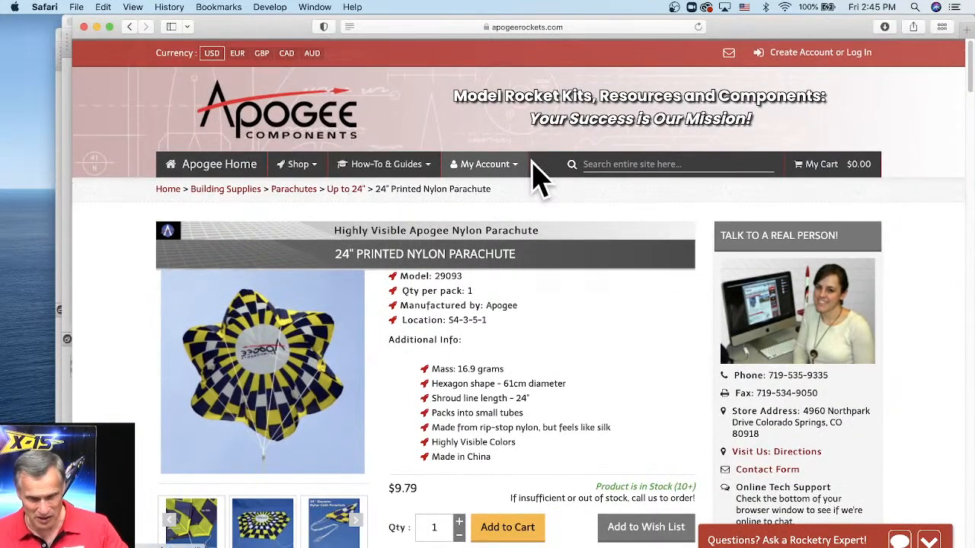
click(601, 162)
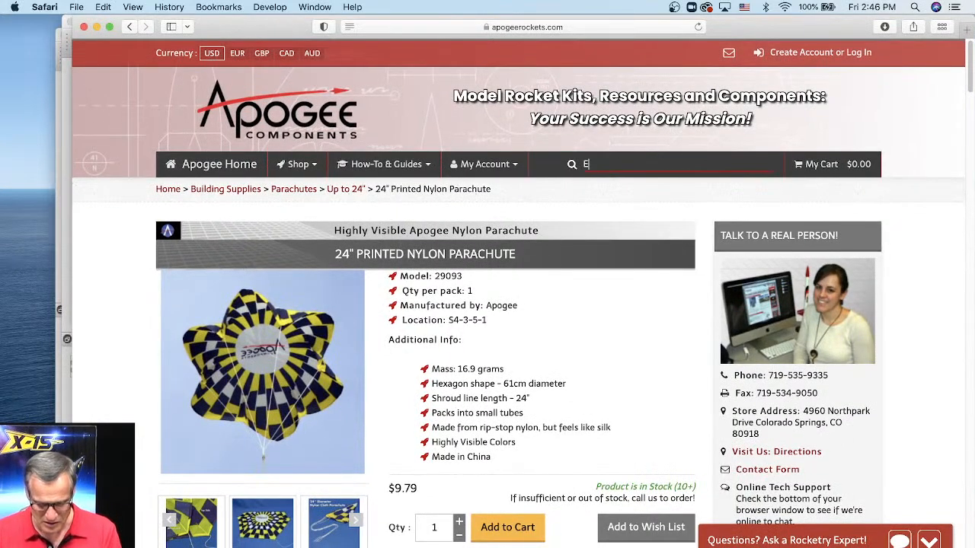
text(EJECTION BA)
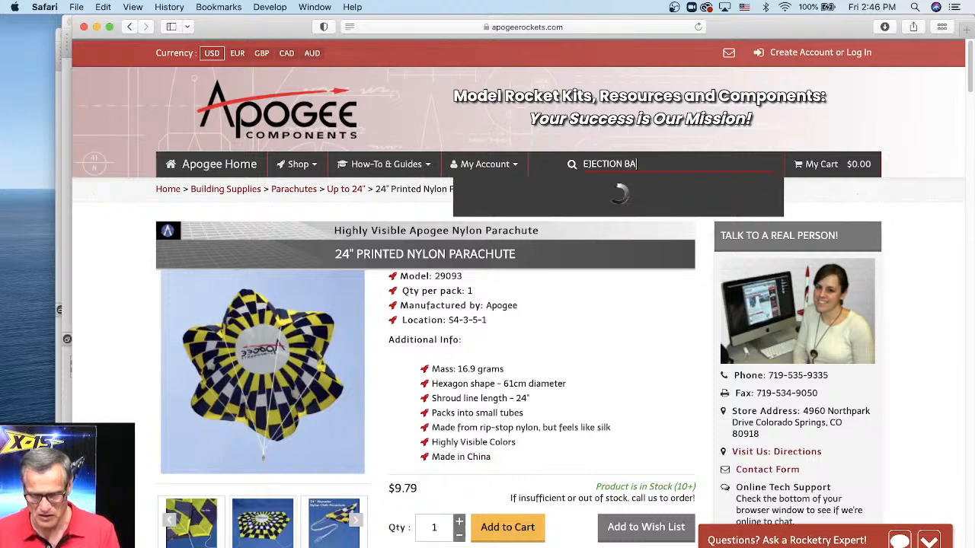
text(F)
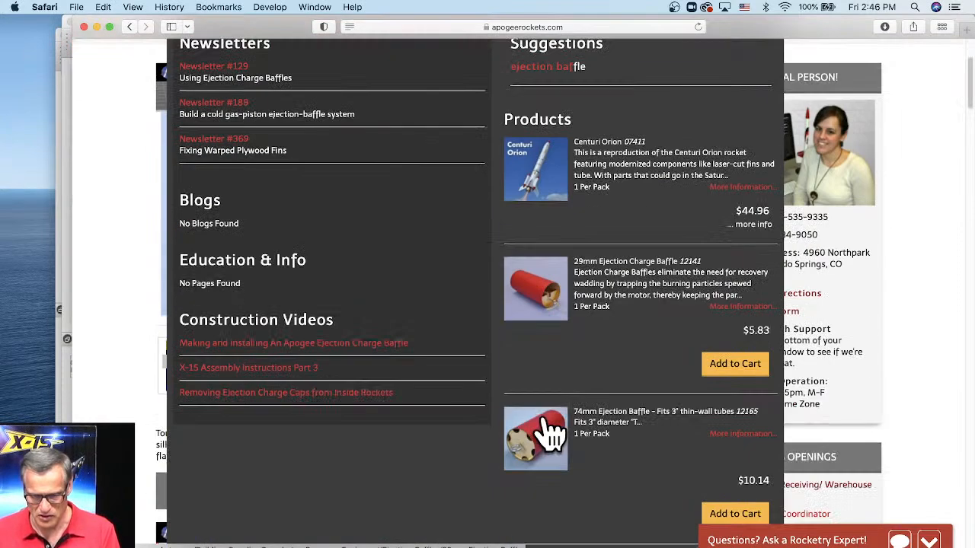
scroll(544, 449, down, 3)
click(544, 454)
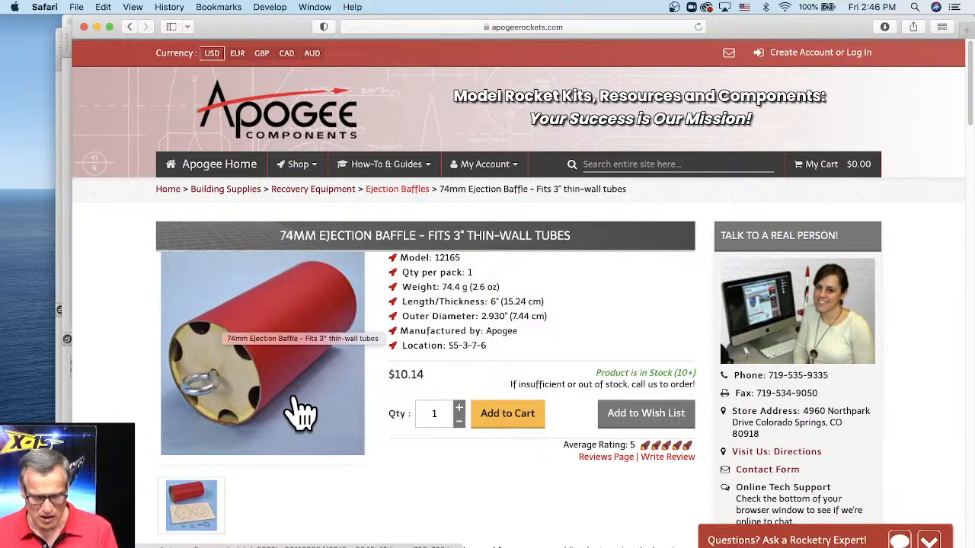
View both enlarged product photos of the 74mm ejection baffle and return to RockSim Pro.
click(299, 347)
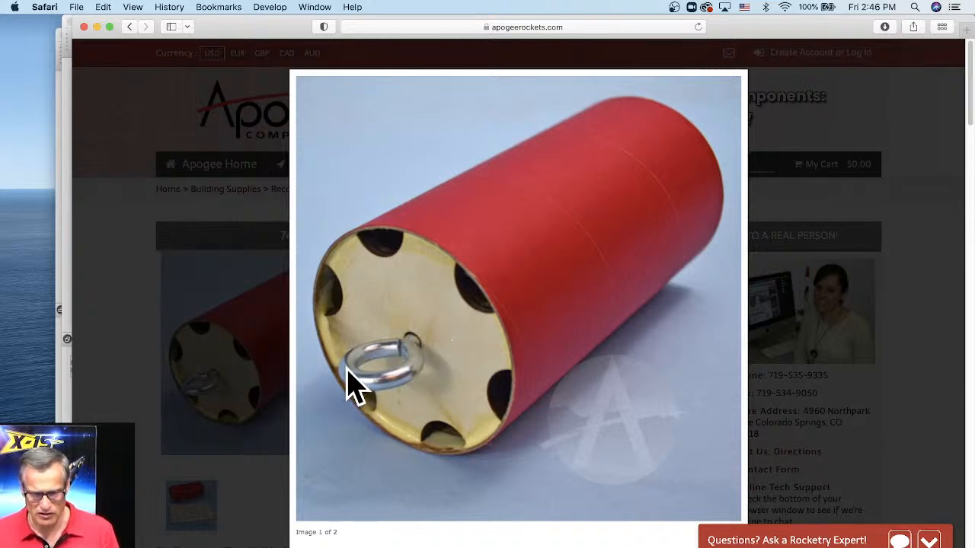
click(705, 326)
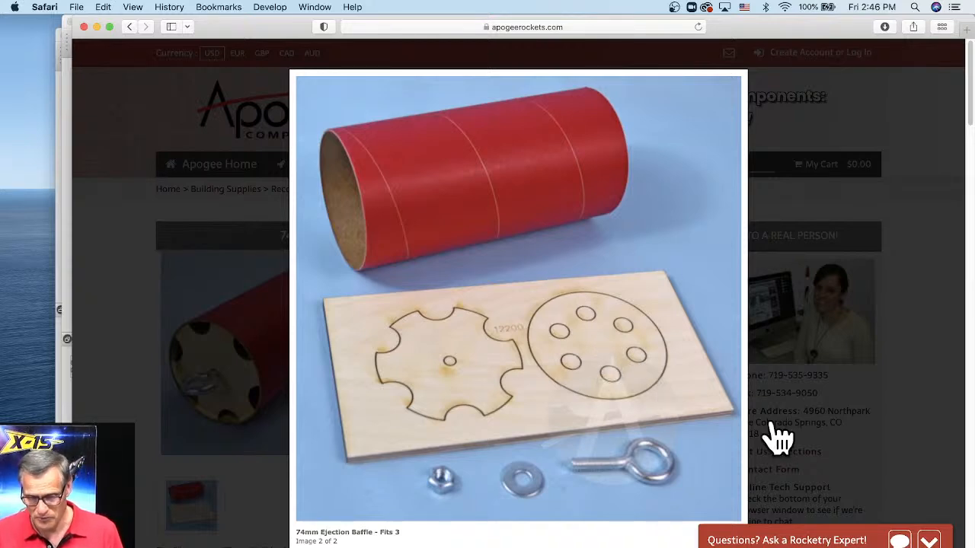
click(780, 438)
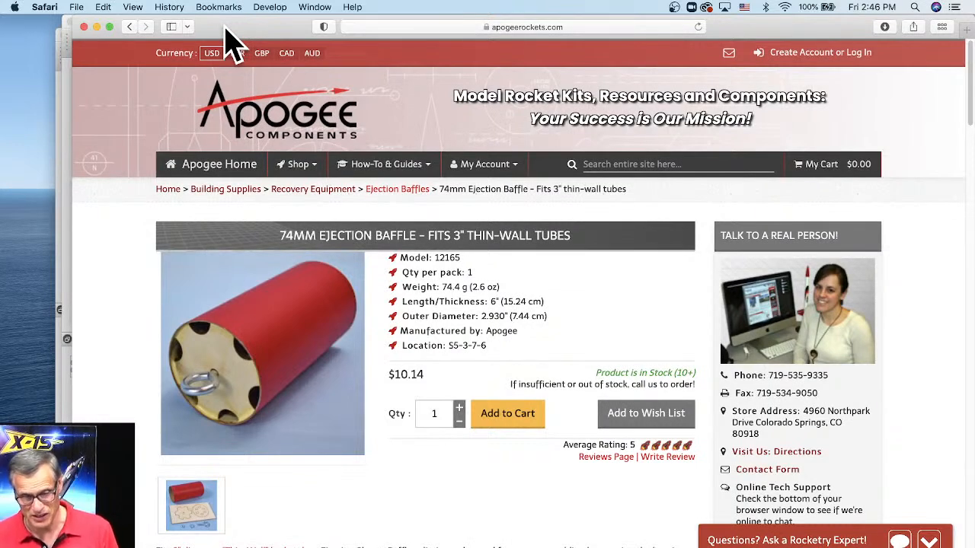
drag(226, 29, 245, 71)
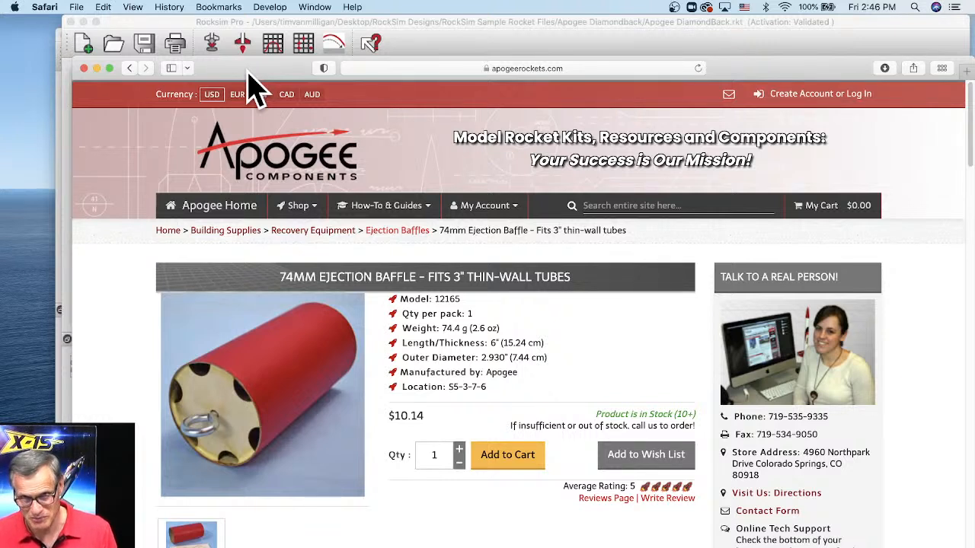
click(290, 37)
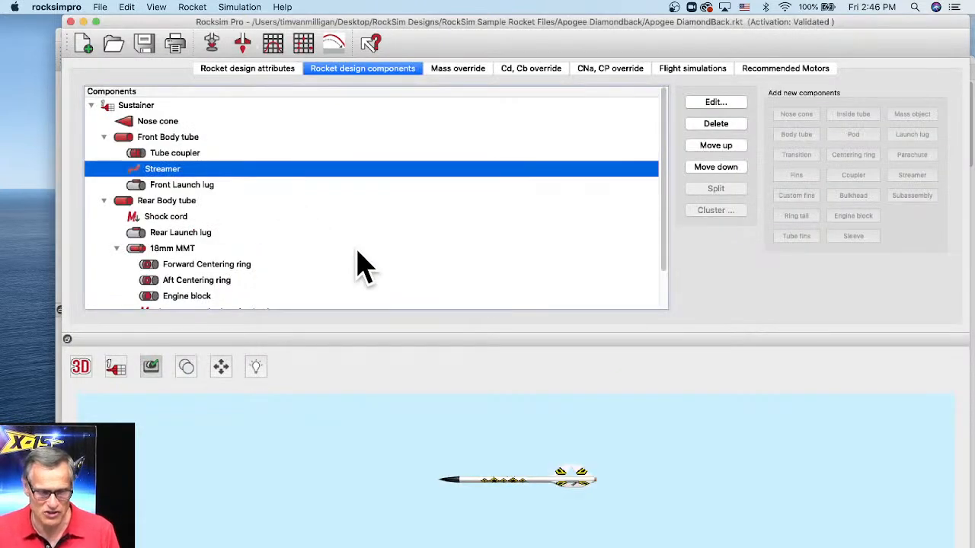
Add a coupler to the Rear Body tube using the Apogee part 13010 (AC-29A) from the database.
click(547, 495)
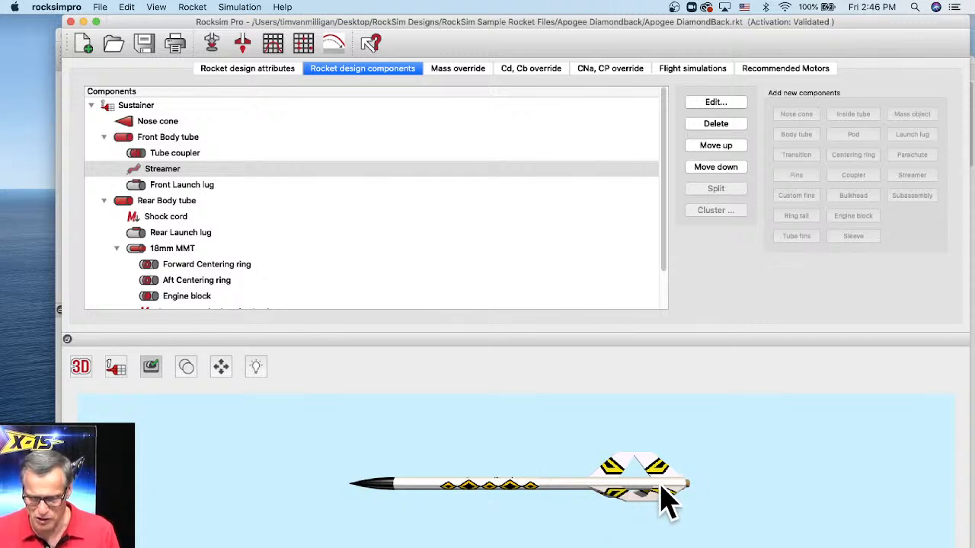
click(575, 485)
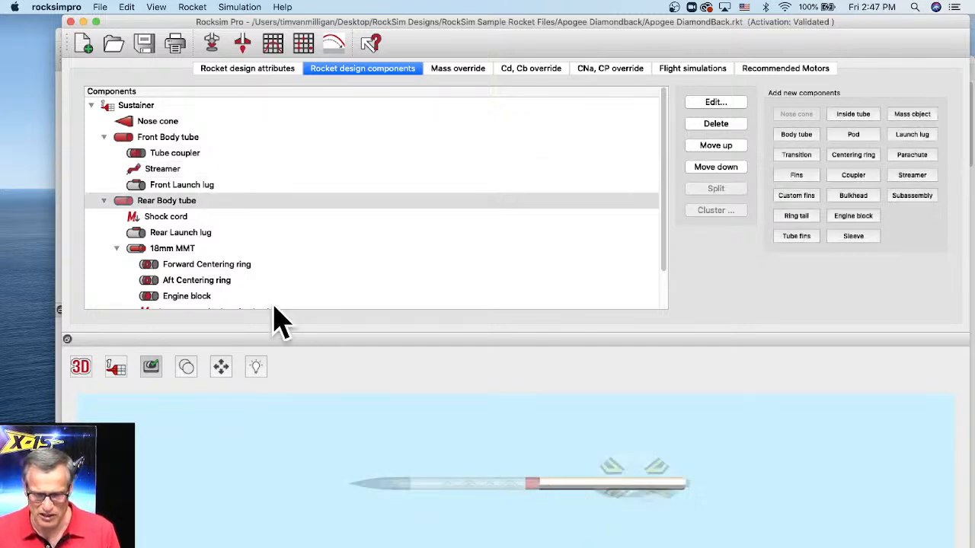
click(171, 202)
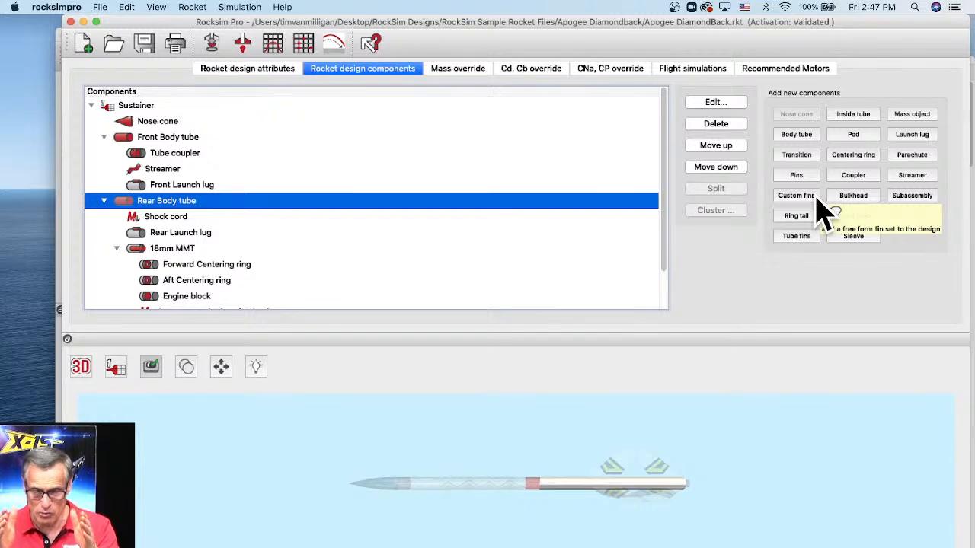
click(851, 177)
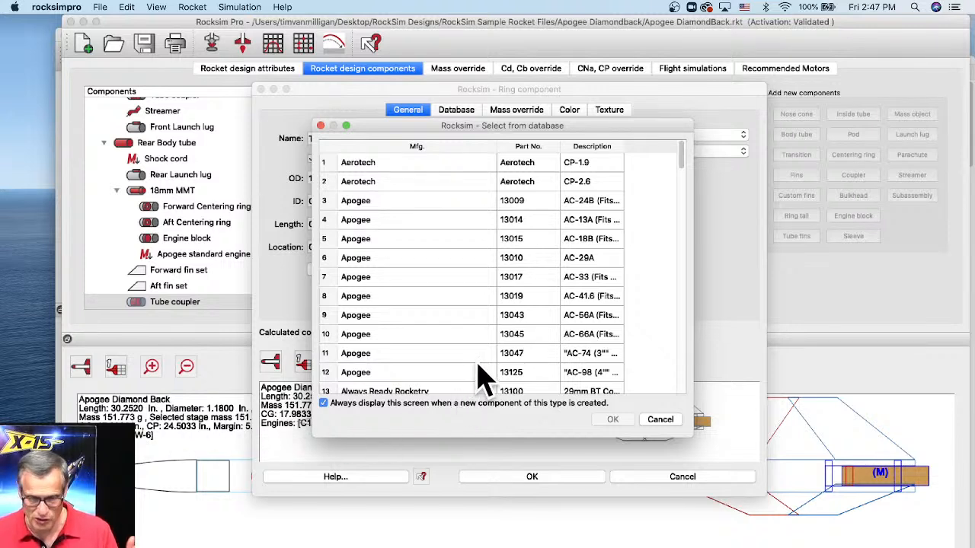
click(594, 259)
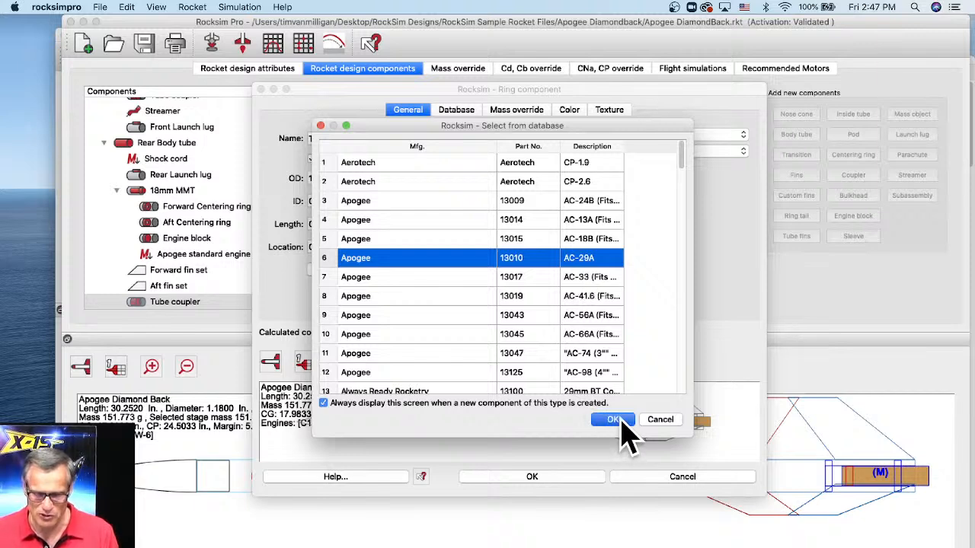
click(613, 420)
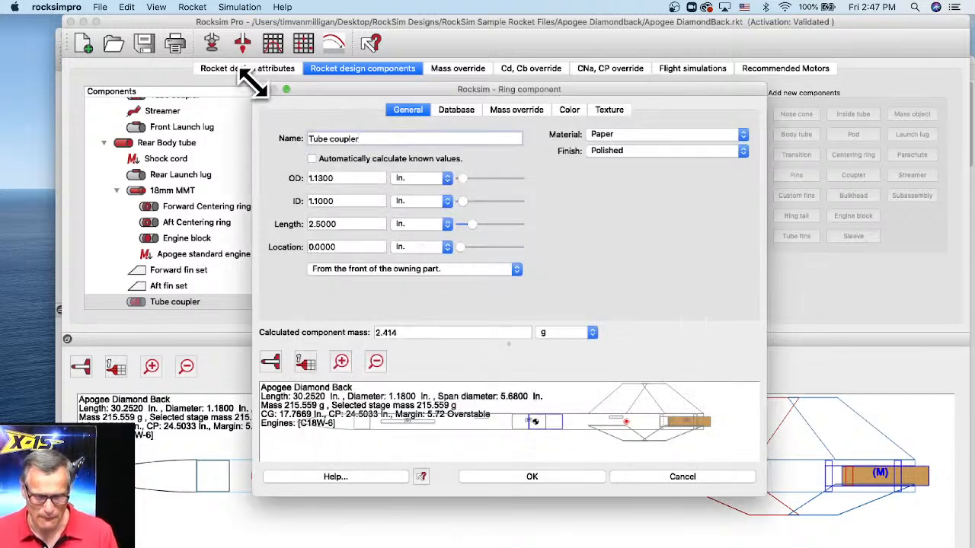
Place the new coupler 5.6250 in. from the front of the Rear Body tube and rename it BAFFLE TUBE.
drag(257, 87, 183, 15)
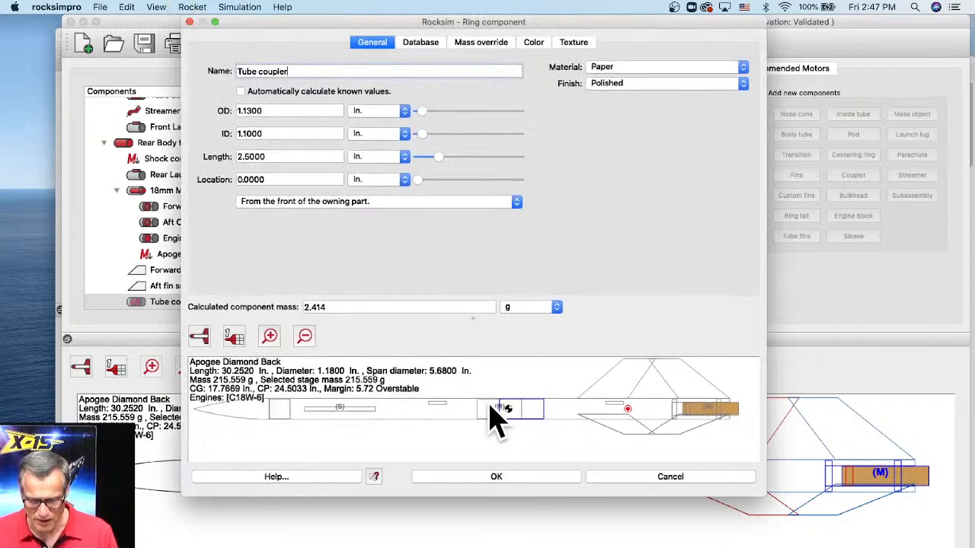
drag(760, 493, 948, 539)
scroll(600, 464, up, 3)
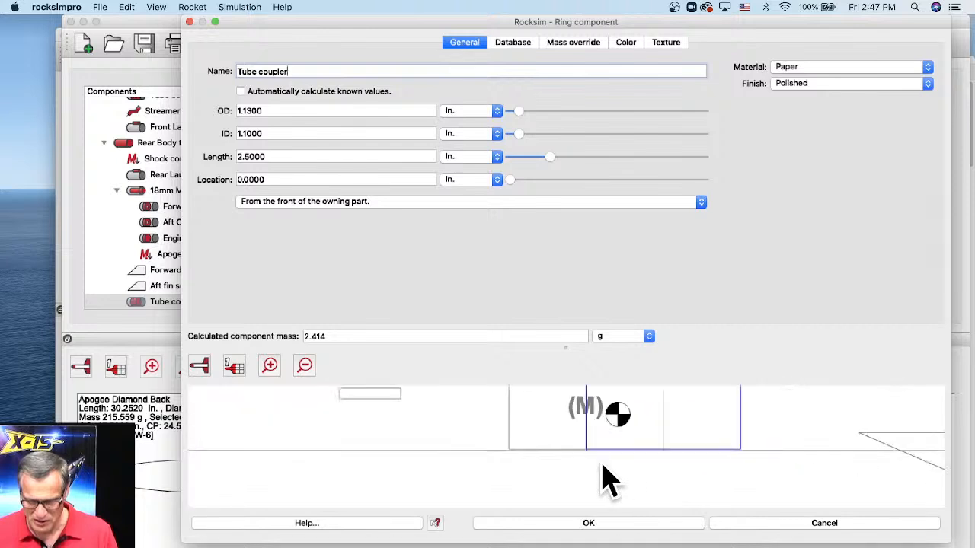
scroll(616, 438, down, 2)
scroll(620, 456, down, 3)
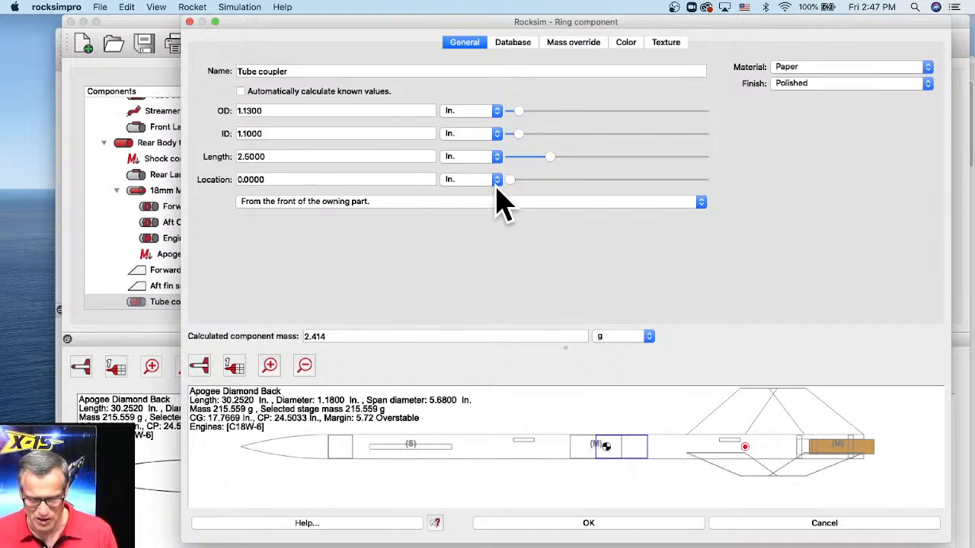
drag(511, 179, 593, 180)
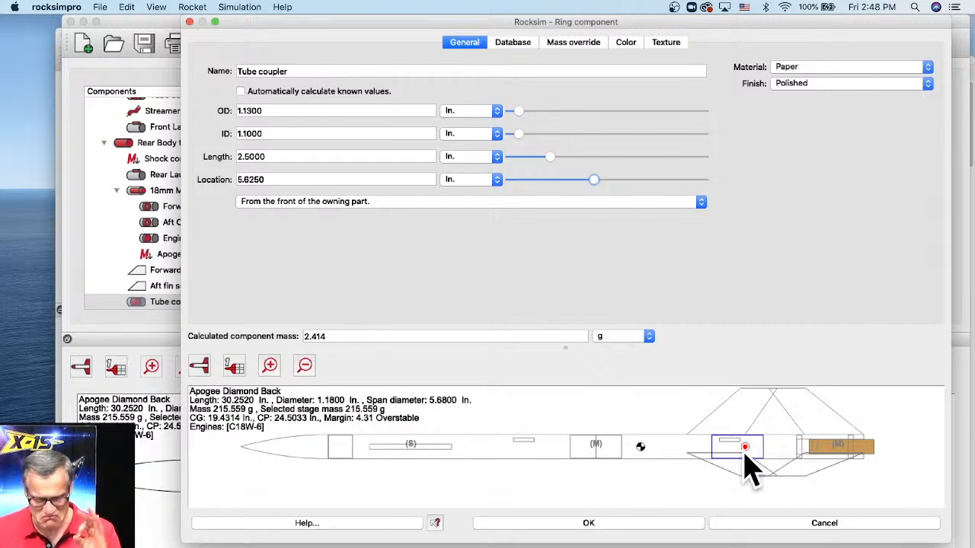
drag(290, 71, 218, 69)
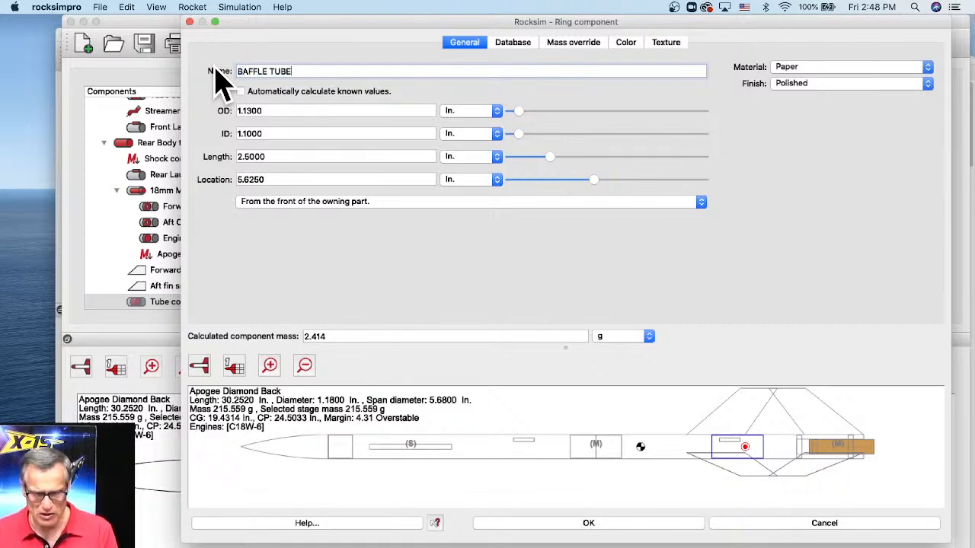
click(609, 526)
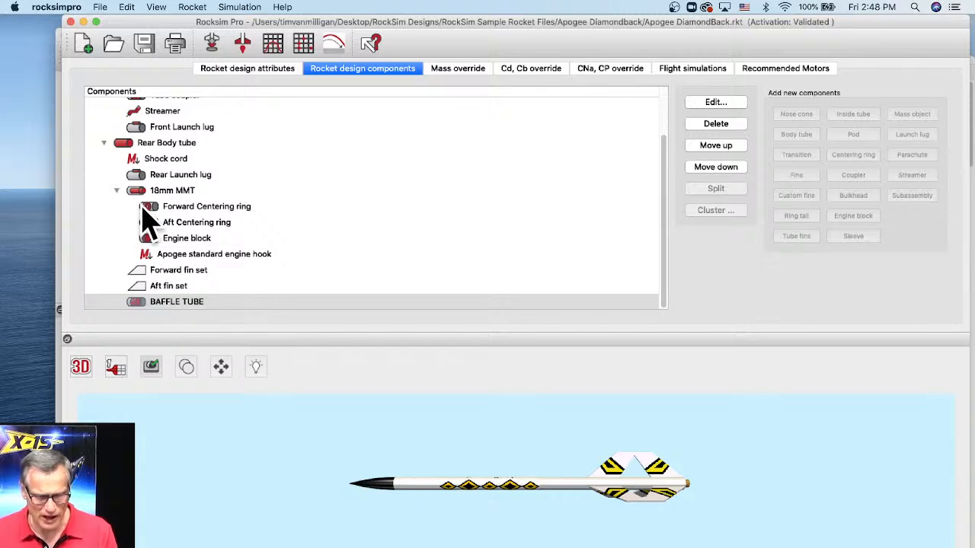
Add a bulkhead to the Rear Body tube without choosing a part from the database.
click(157, 303)
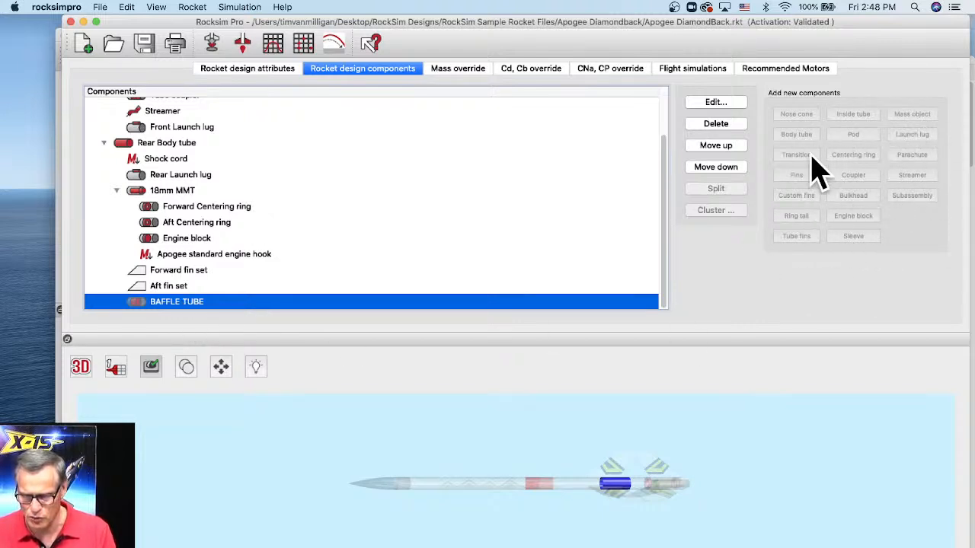
click(160, 145)
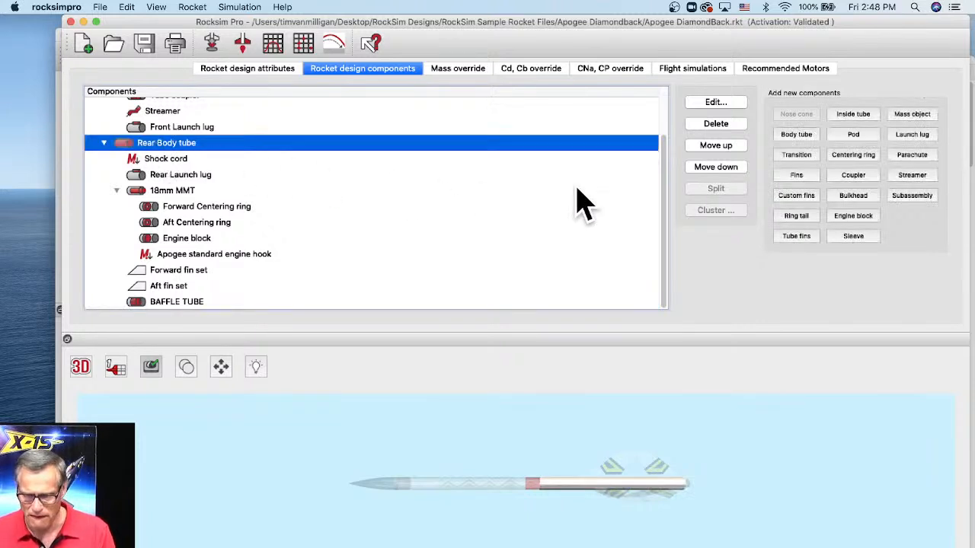
click(850, 200)
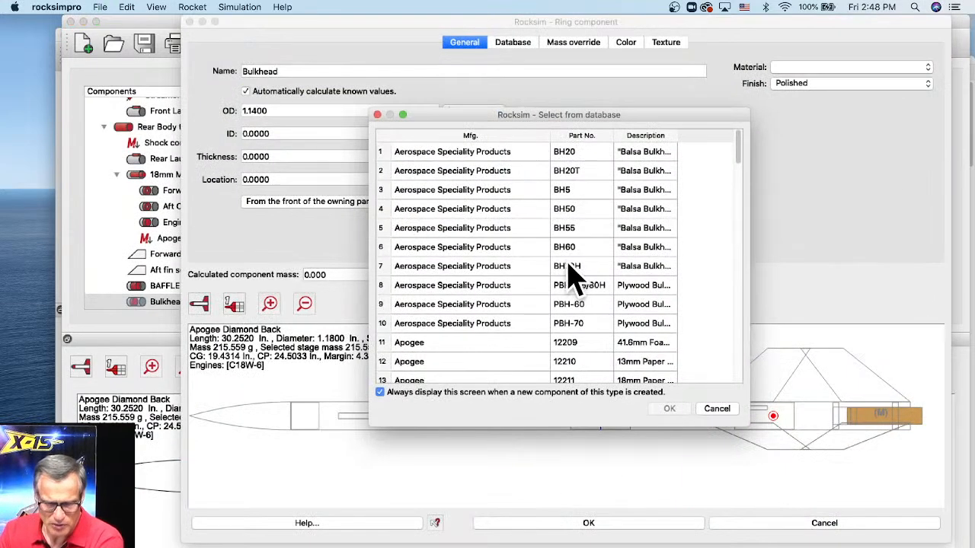
click(716, 409)
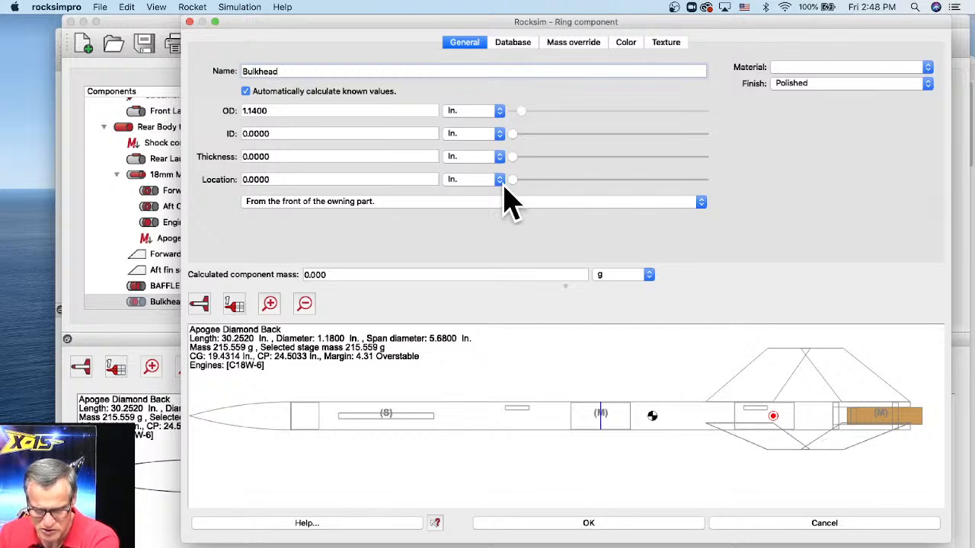
Set the bulkhead's location to 5.6250 in. from the front of the owning part and its thickness to .125 in.
drag(511, 180, 595, 184)
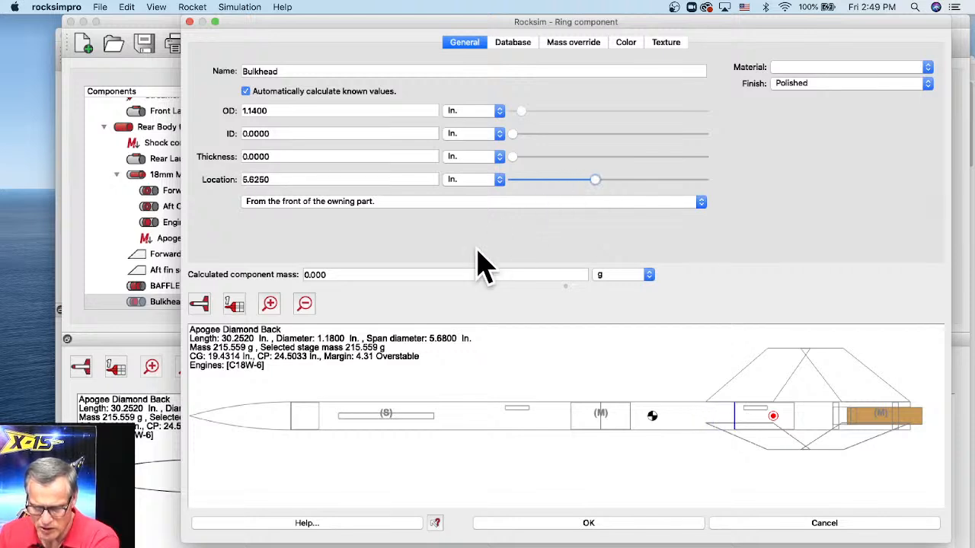
click(276, 157)
drag(276, 157, 244, 157)
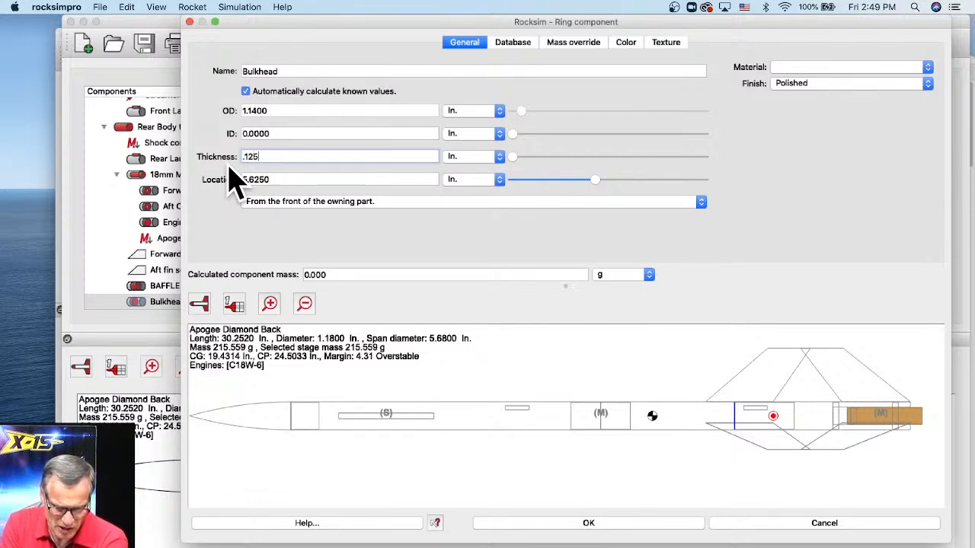
Give the bulkhead Aircraft plywood (LOC) material and an ID of .5 in., and rename it Forward baffle Bulkhead.
key(Return)
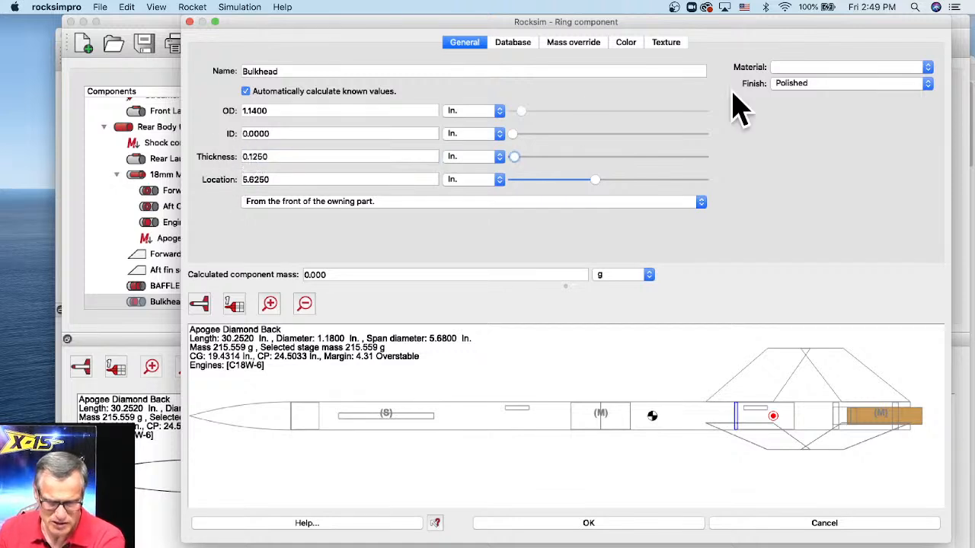
click(872, 69)
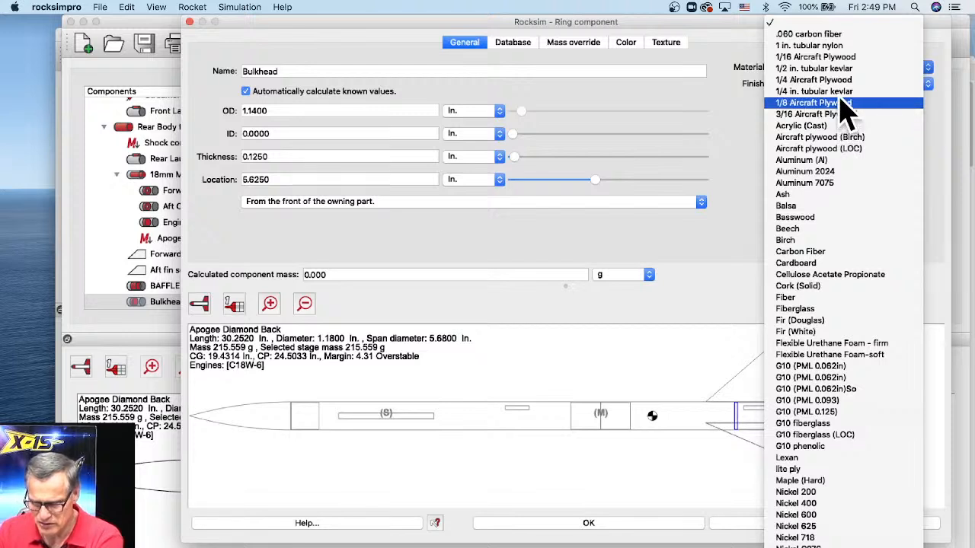
click(846, 152)
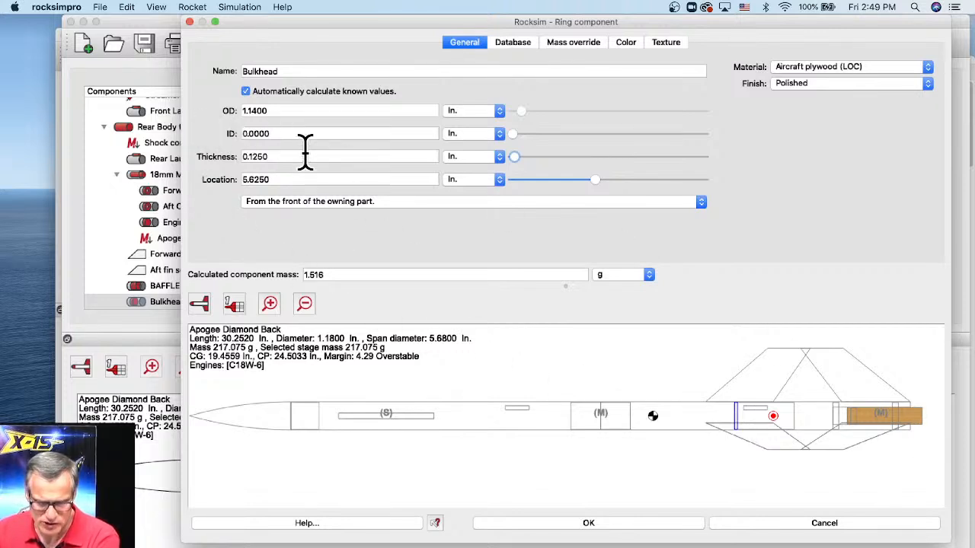
click(280, 134)
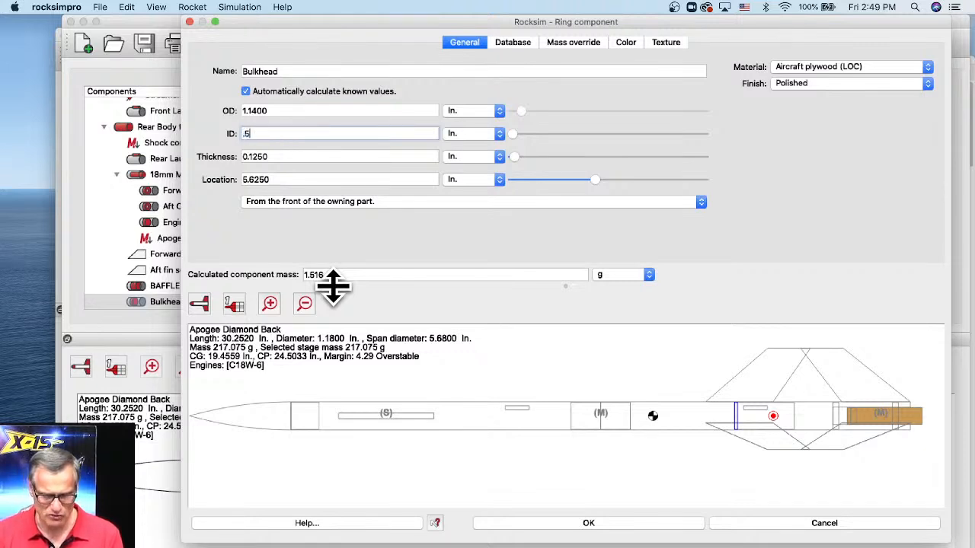
key(Tab)
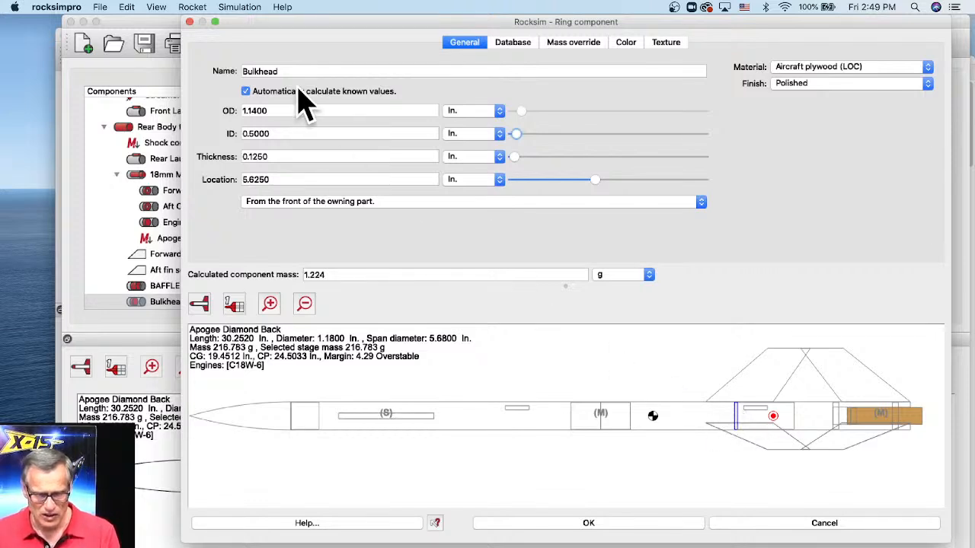
click(245, 71)
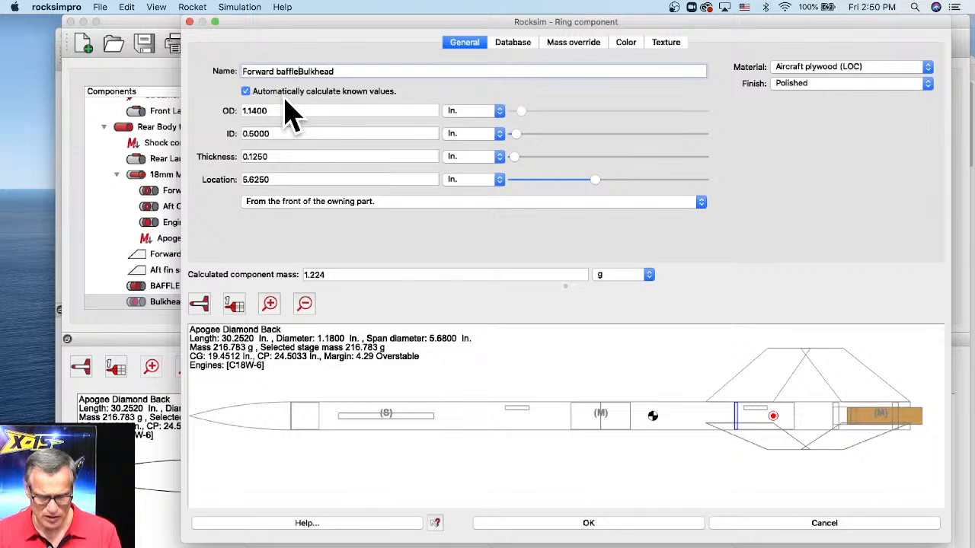
click(589, 526)
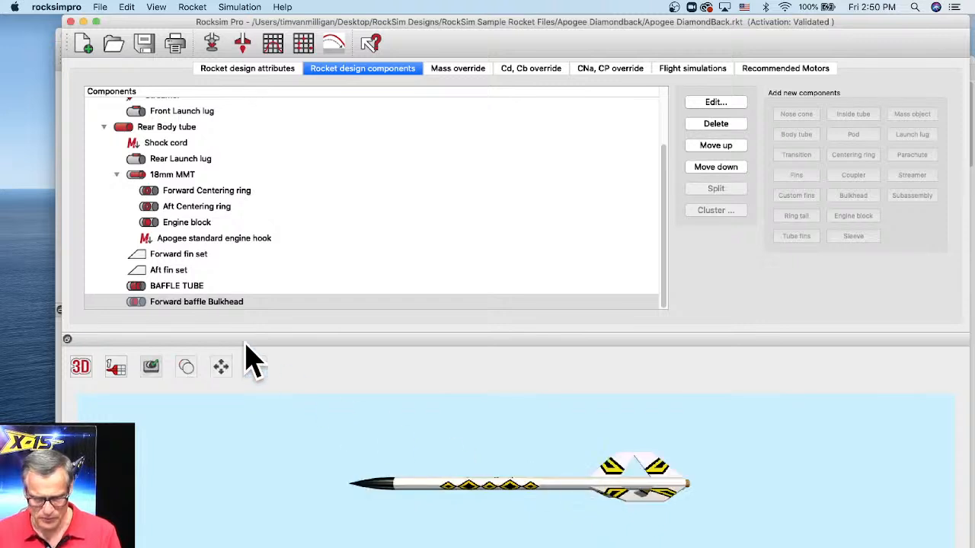
Copy the Forward baffle Bulkhead and paste the duplicate into the Rear Body tube.
click(158, 303)
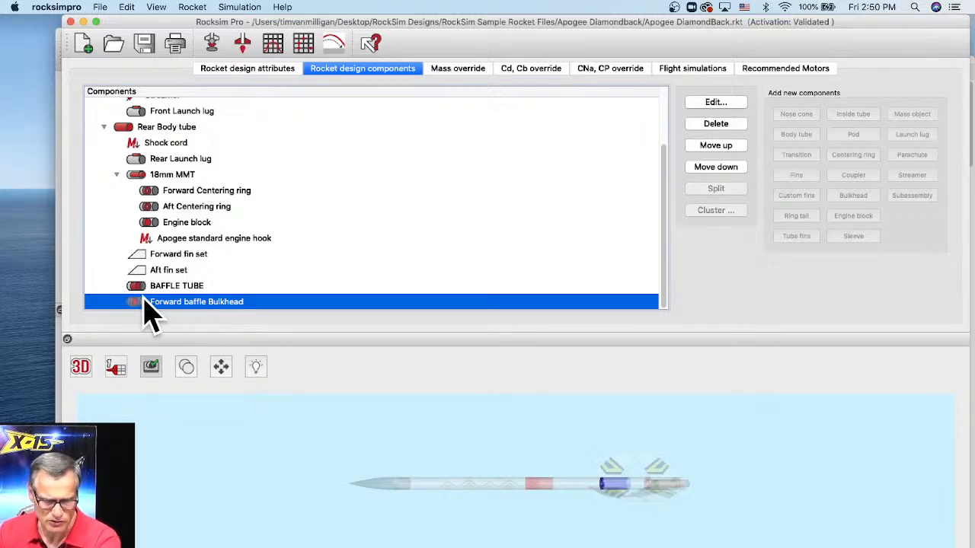
click(127, 7)
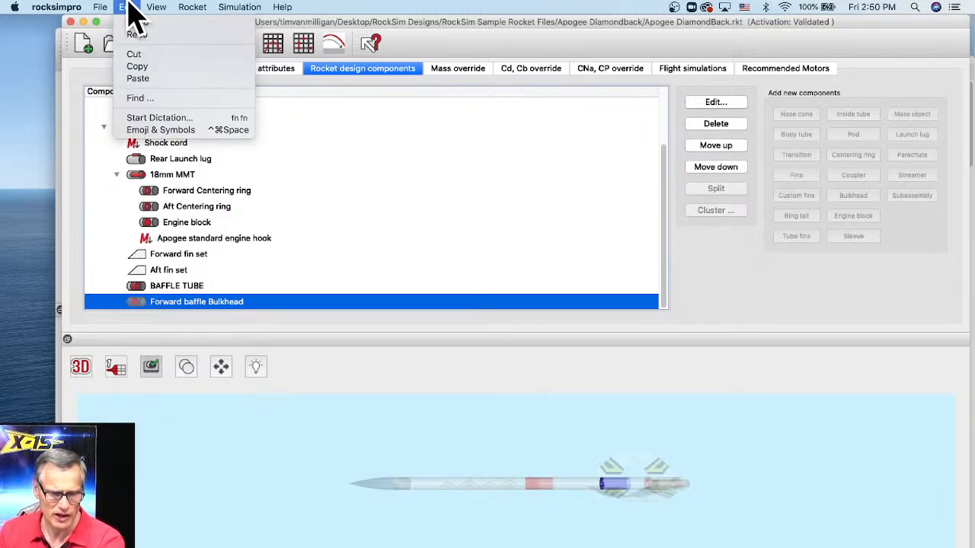
click(136, 67)
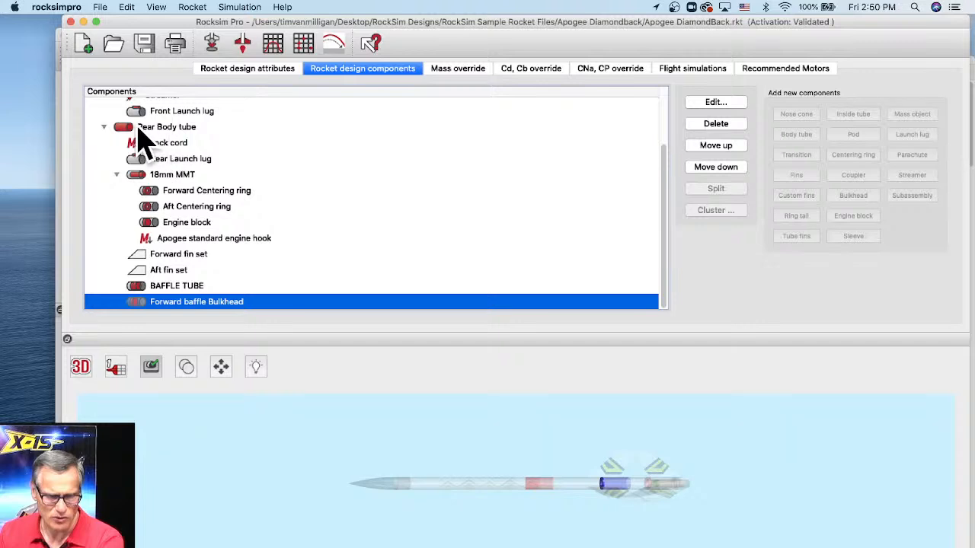
click(126, 128)
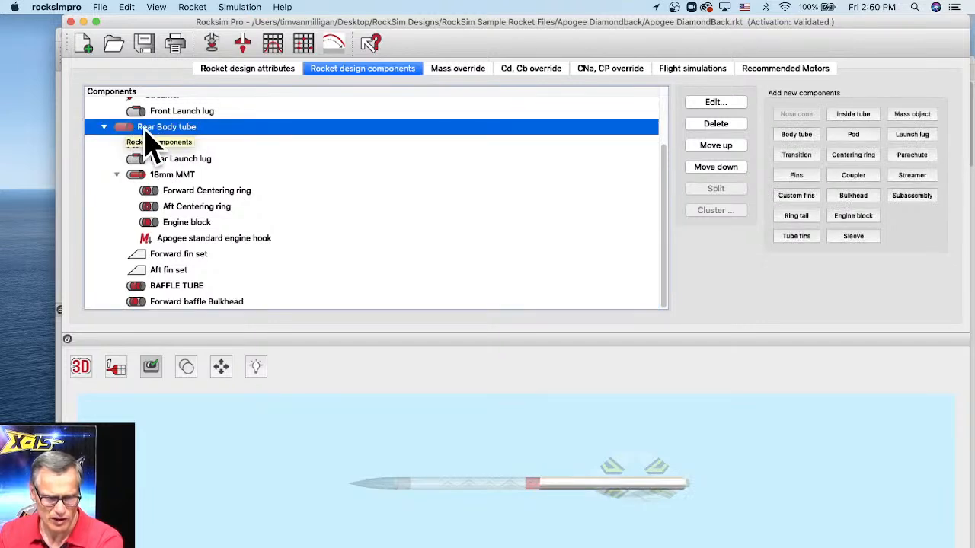
click(128, 7)
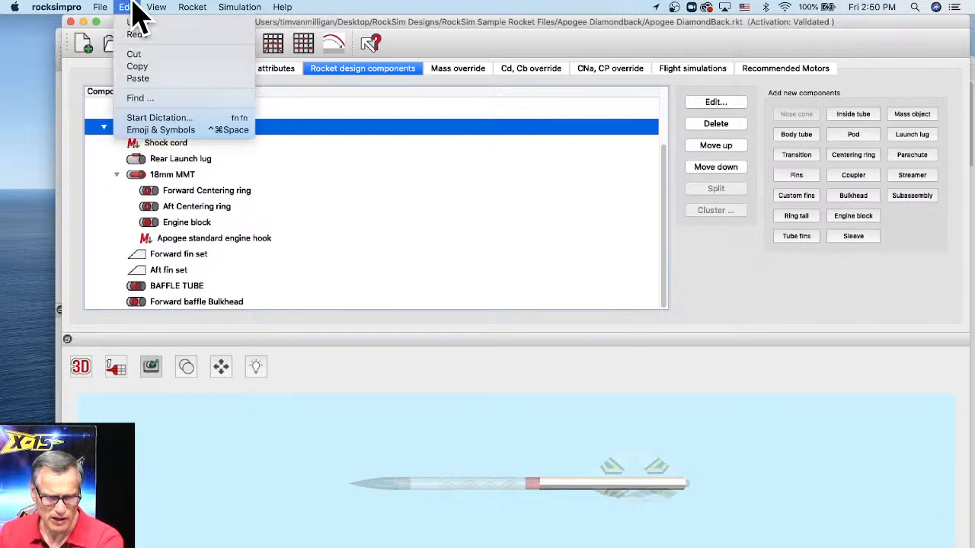
click(137, 79)
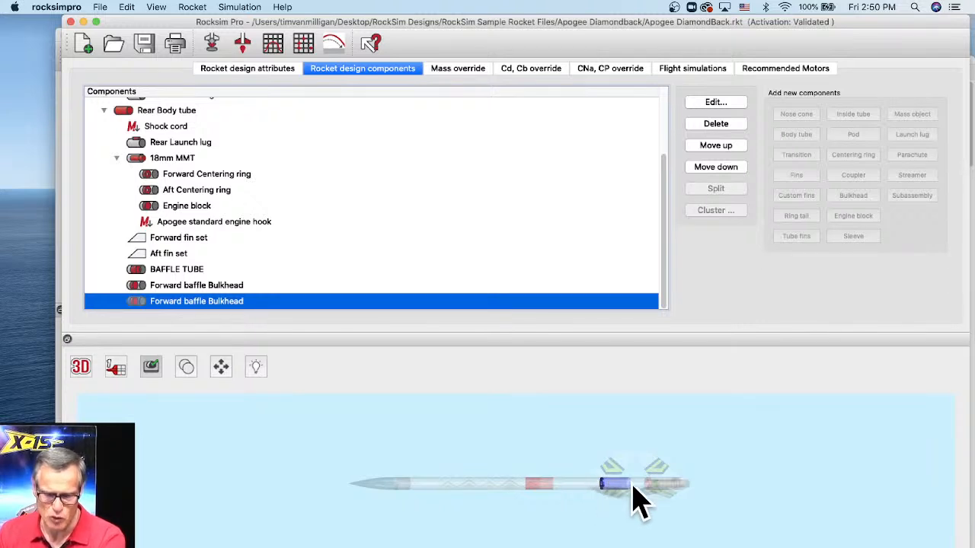
Rename the duplicated bulkhead Rear baffle Bulkhead and move it to about 8.125 in. from the front of the Rear Body tube.
double_click(177, 303)
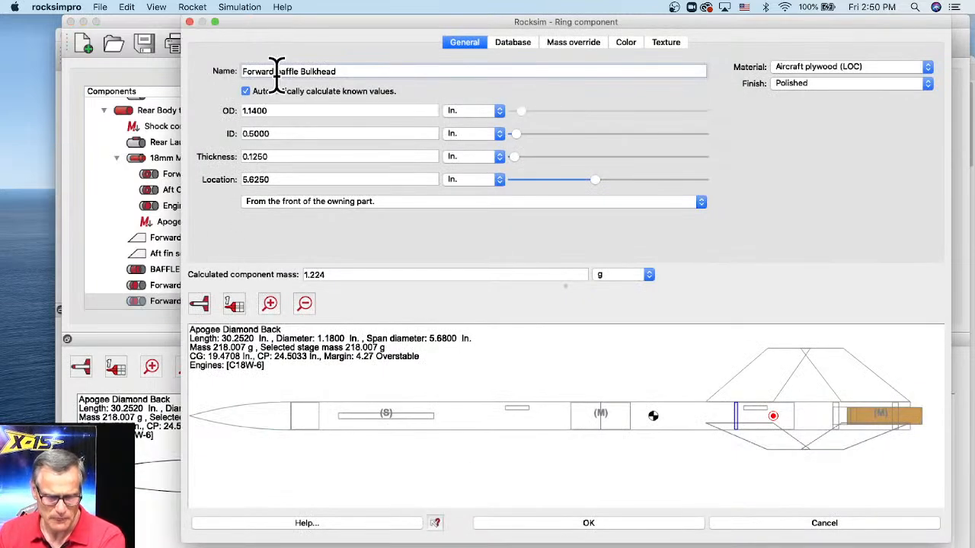
drag(276, 71, 223, 67)
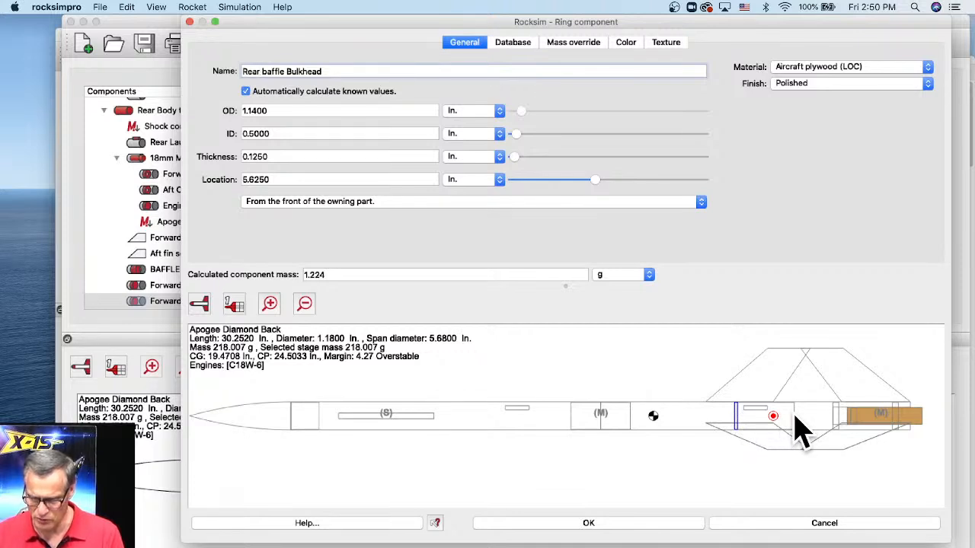
scroll(798, 431, up, 2)
drag(798, 431, 622, 422)
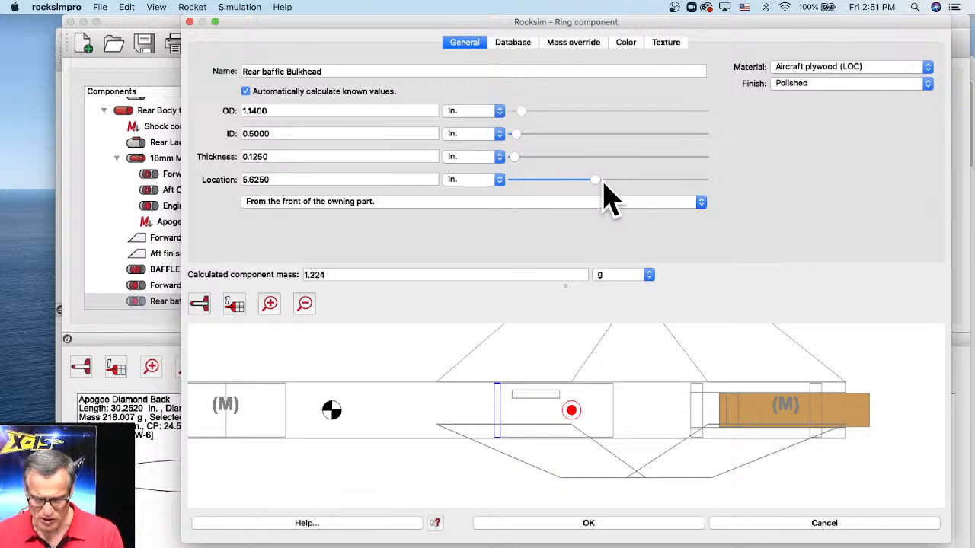
drag(596, 180, 636, 202)
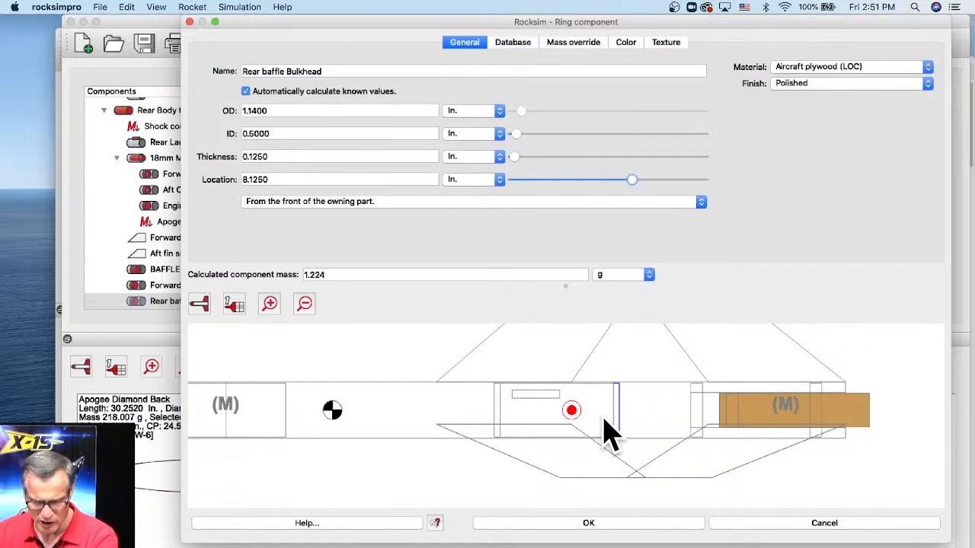
click(619, 533)
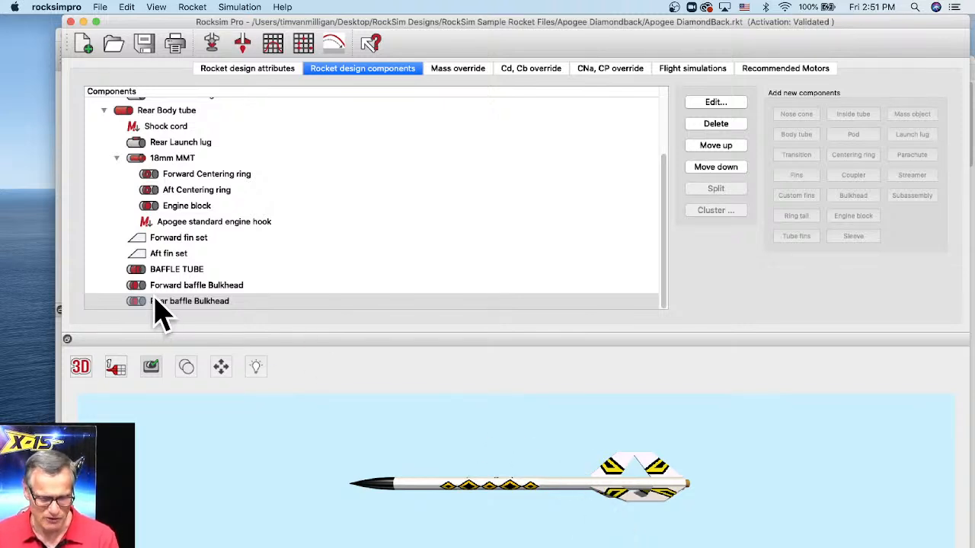
Highlight the BAFFLE TUBE and both baffle bulkheads in turn to check their placement in the rocket.
click(182, 284)
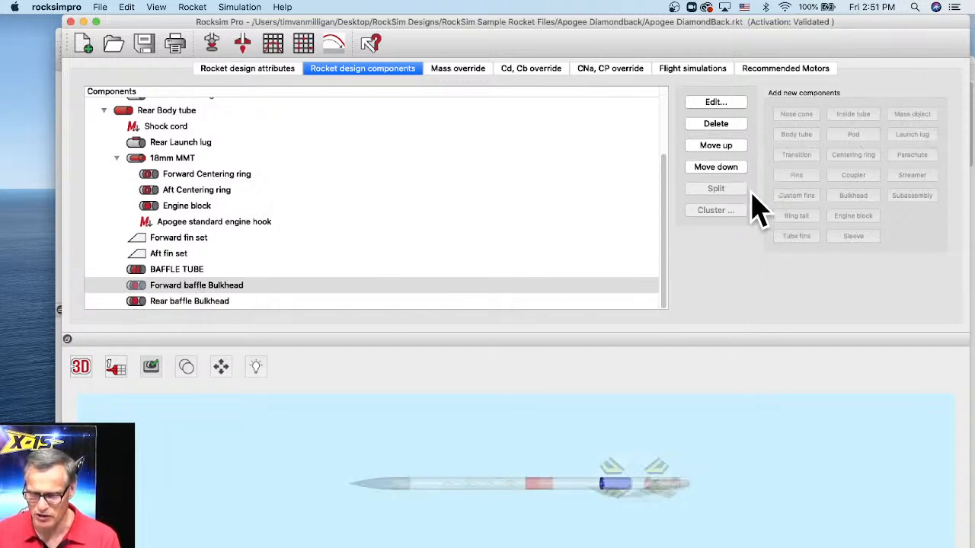
click(173, 270)
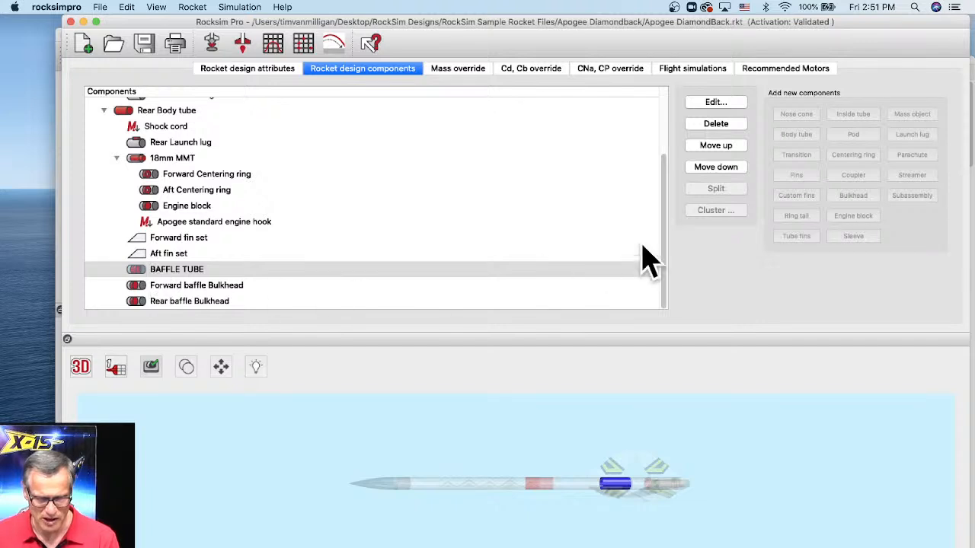
click(163, 291)
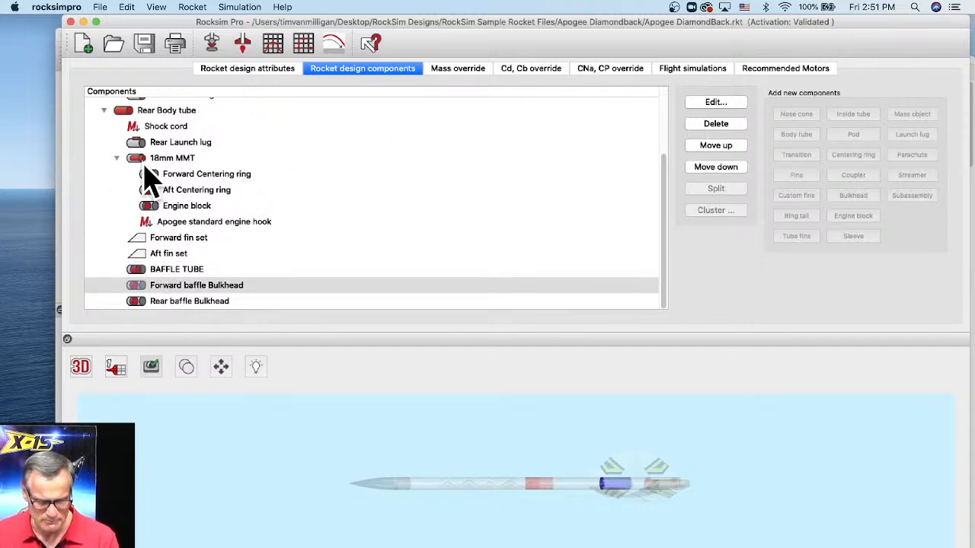
key(Down)
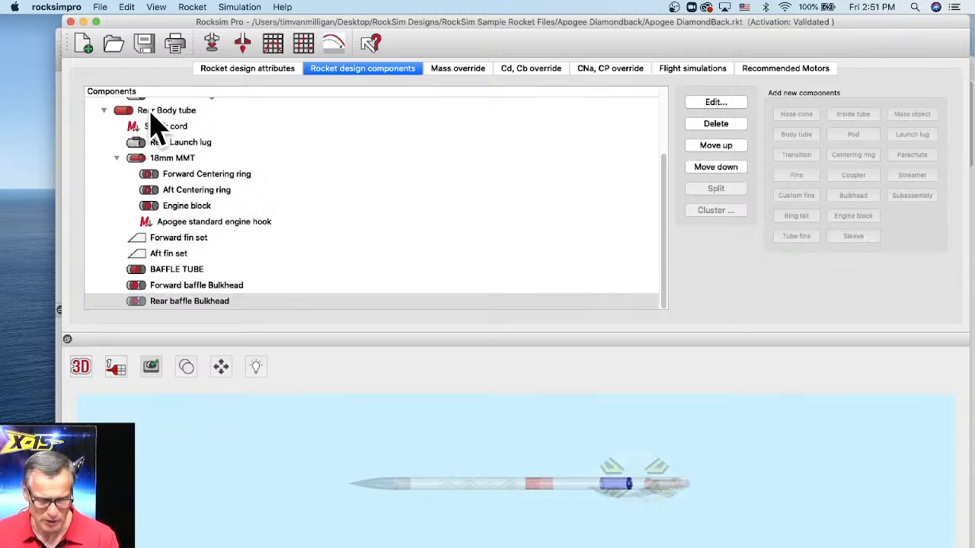
Add a mass object to the Rear Body tube using the Apogee part 29629, the 1/4-20 shank eyebolt, from the database.
click(154, 114)
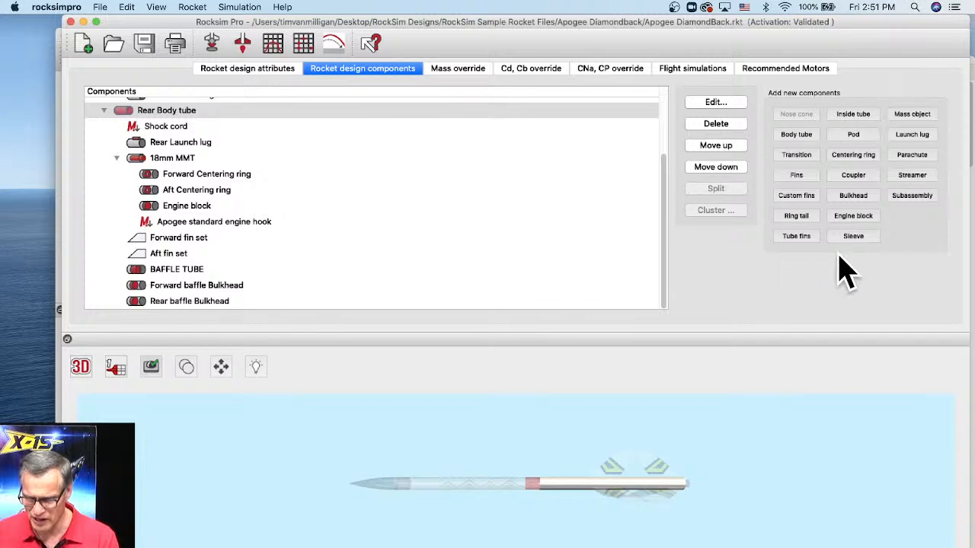
click(913, 114)
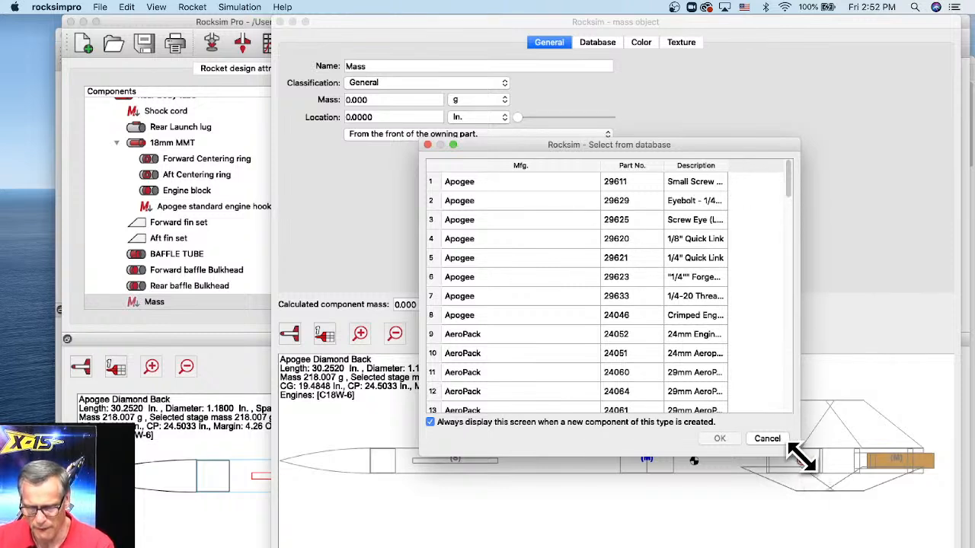
drag(800, 454, 904, 471)
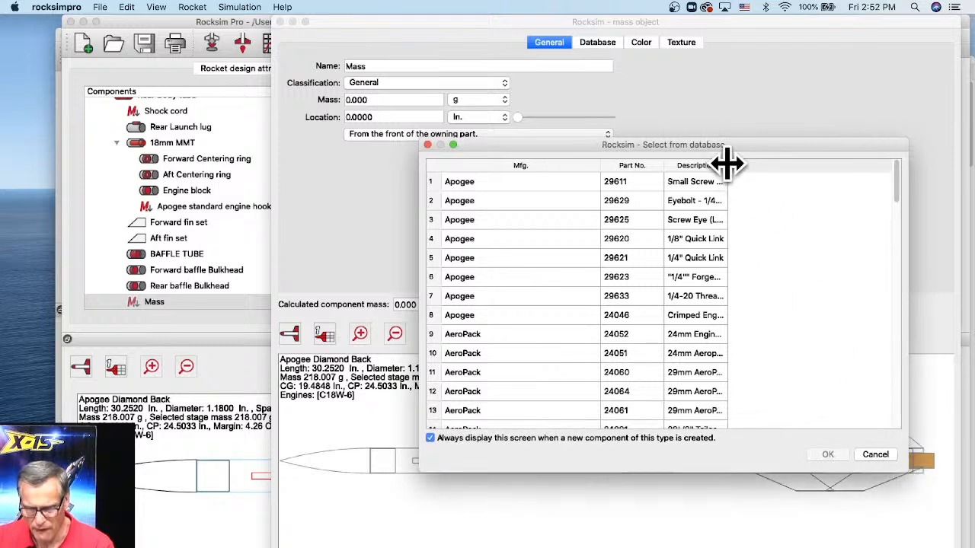
drag(727, 165, 838, 174)
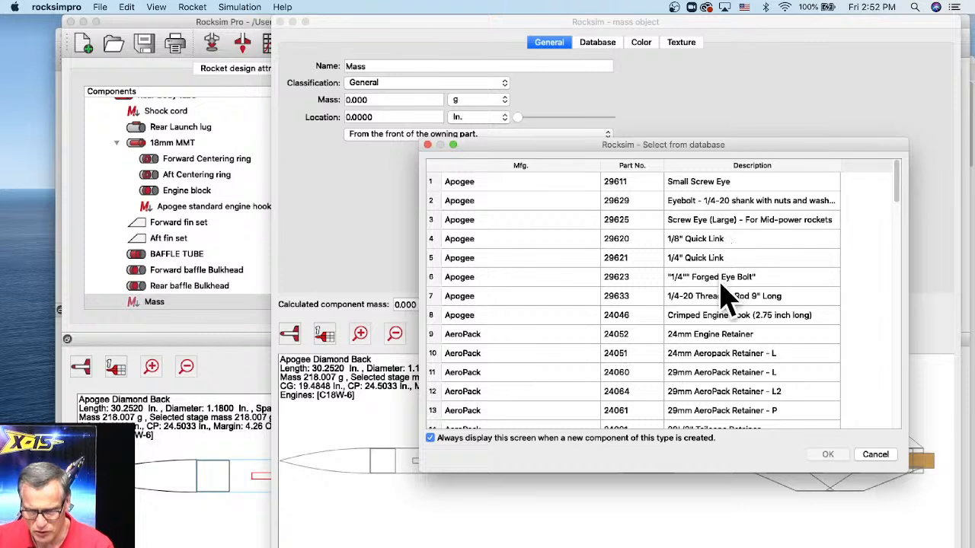
click(699, 203)
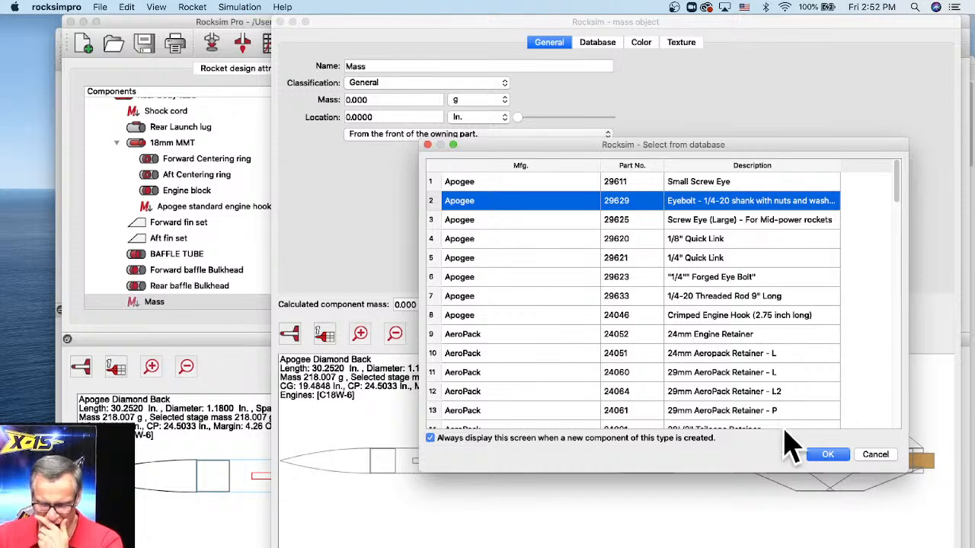
click(831, 455)
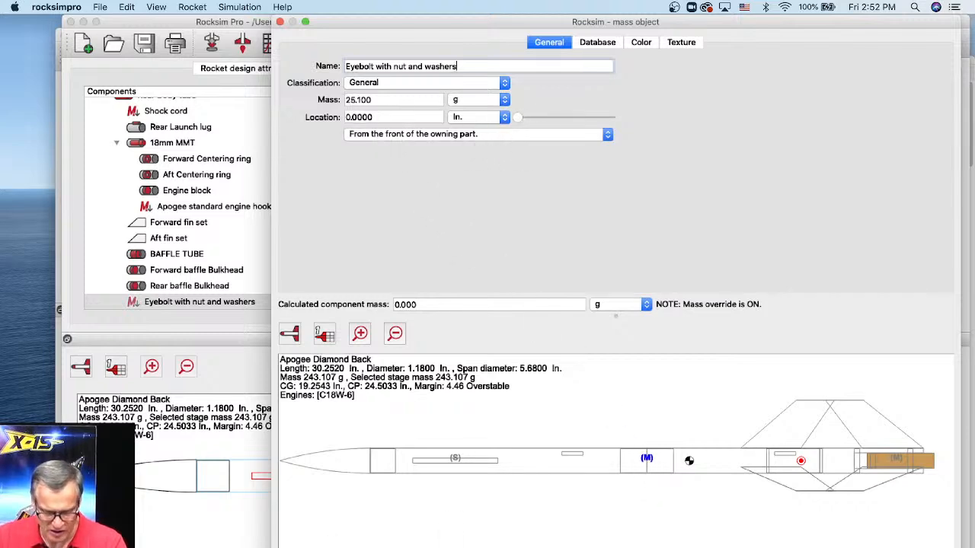
Switch to Safari and examine the 74mm Ejection Baffle product page, including the enlarged photo of the kit's parts and eyebolt hardware.
key(super+Tab)
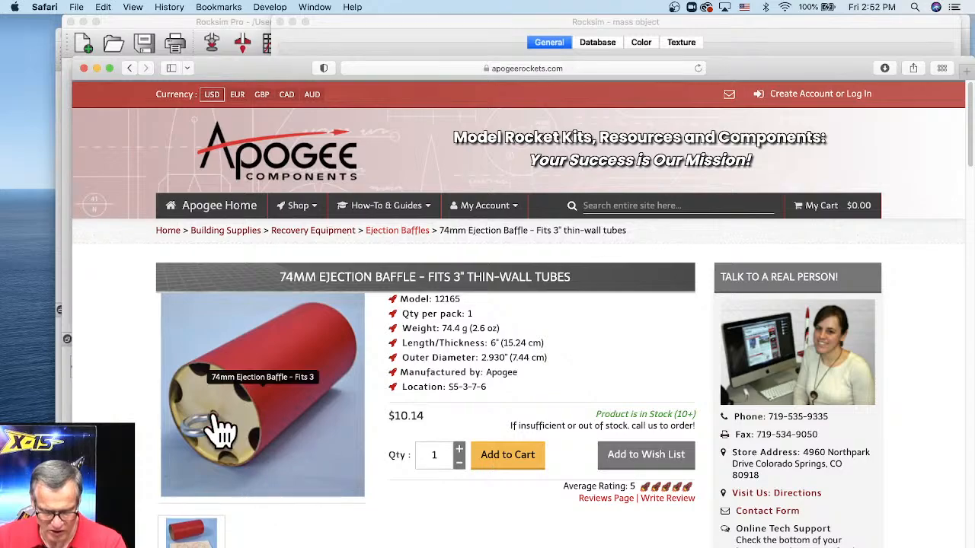
scroll(315, 429, down, 5)
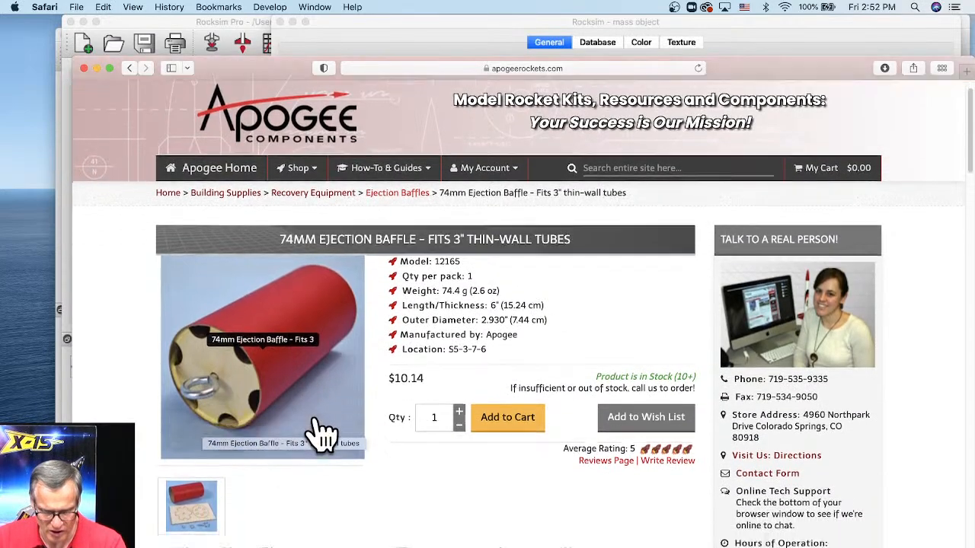
scroll(364, 431, down, 15)
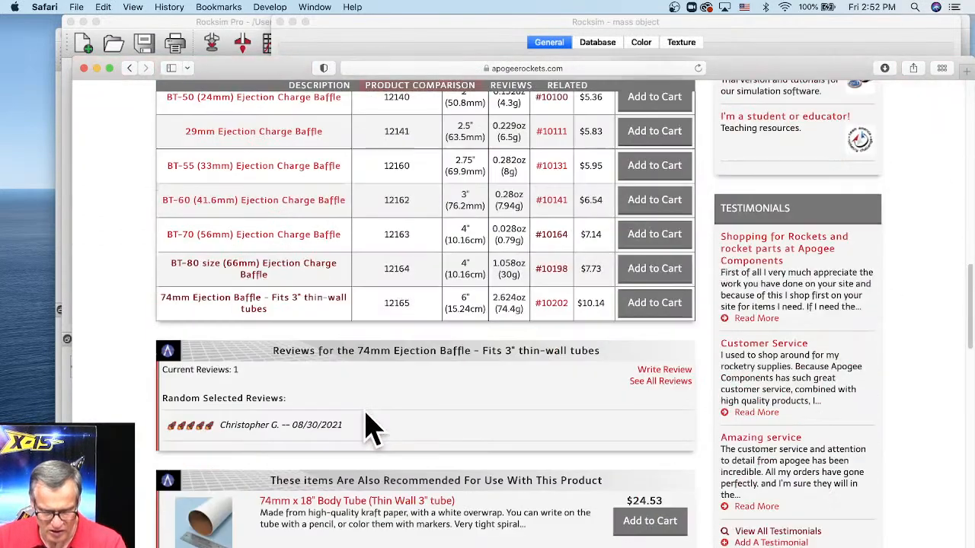
scroll(365, 411, down, 10)
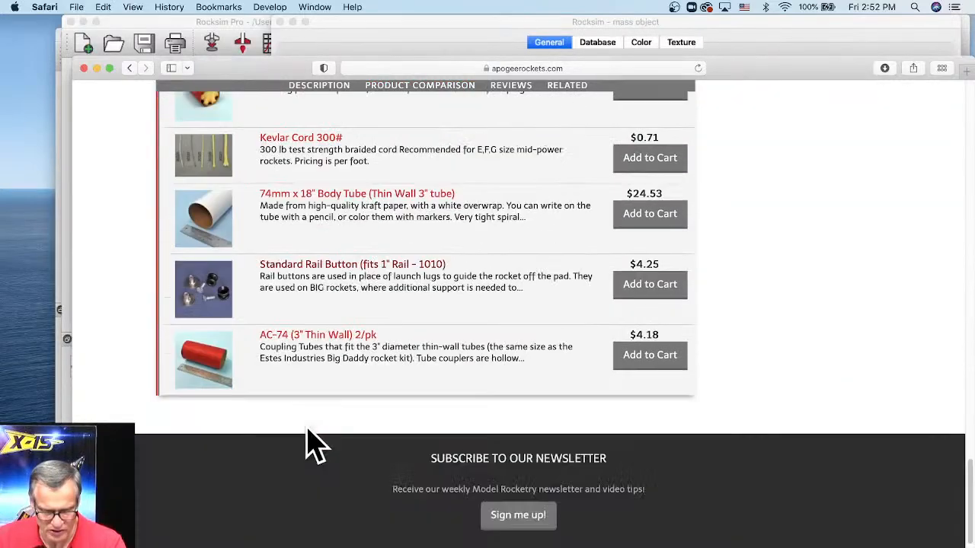
scroll(263, 364, up, 20)
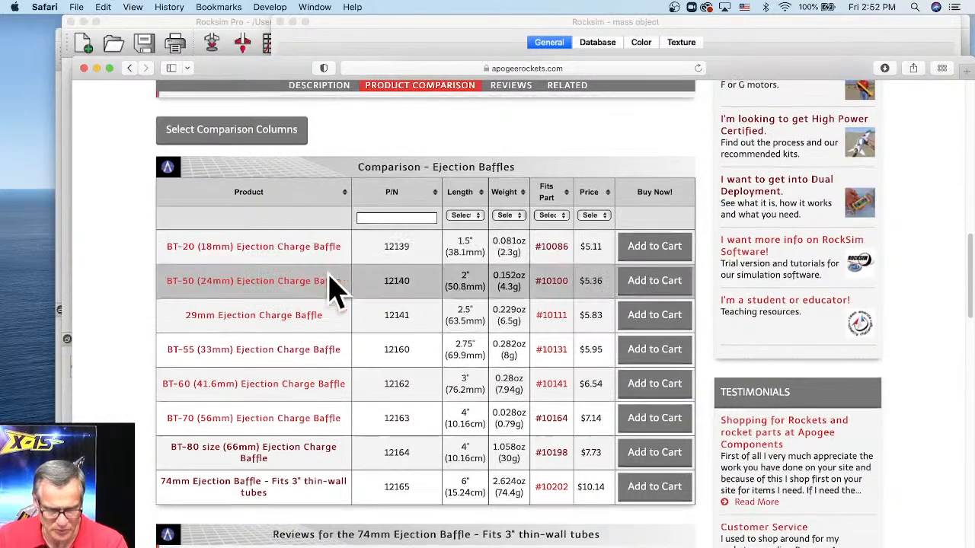
scroll(312, 335, up, 15)
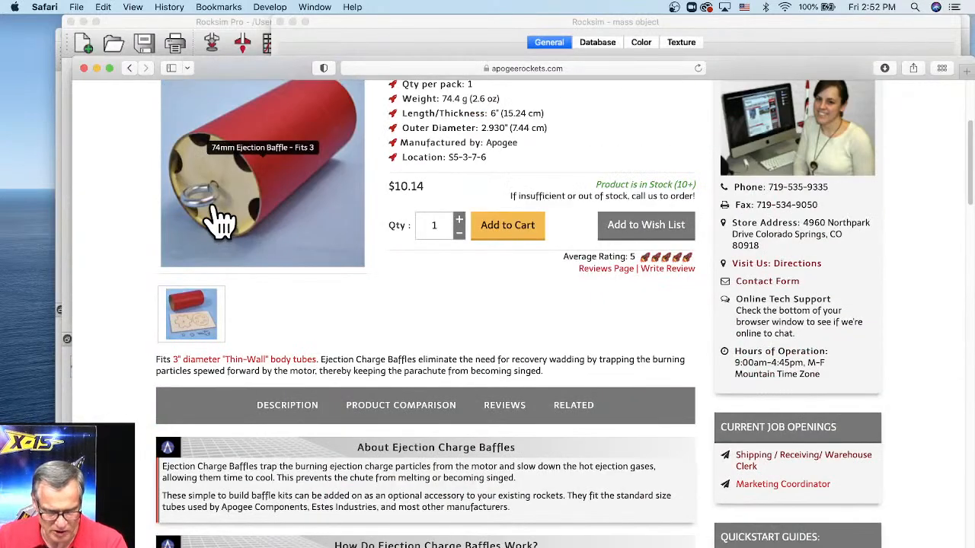
click(206, 323)
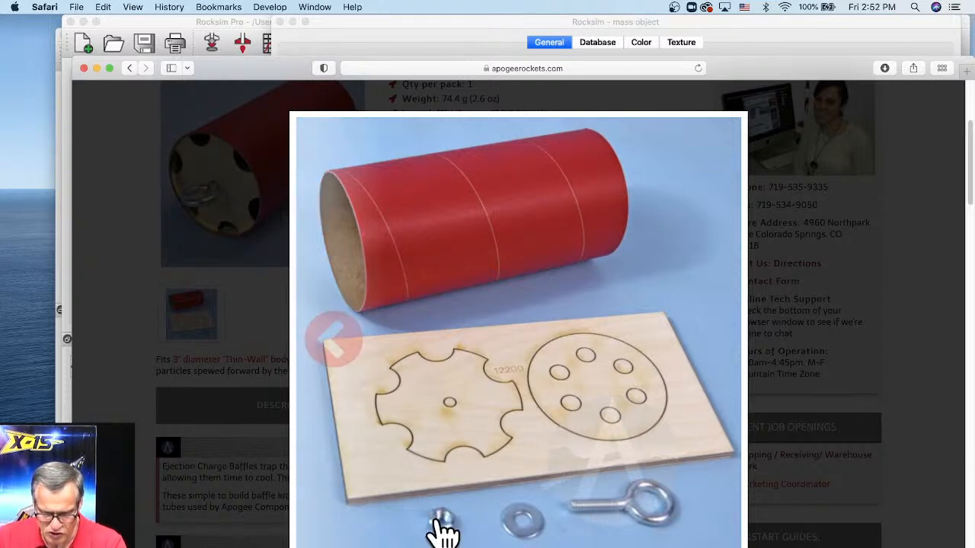
Switch back to RockSim Pro, name the mass object Eyebolt with nut and washers, and place it 5.375 in. from the Rear Body tube's front.
click(230, 421)
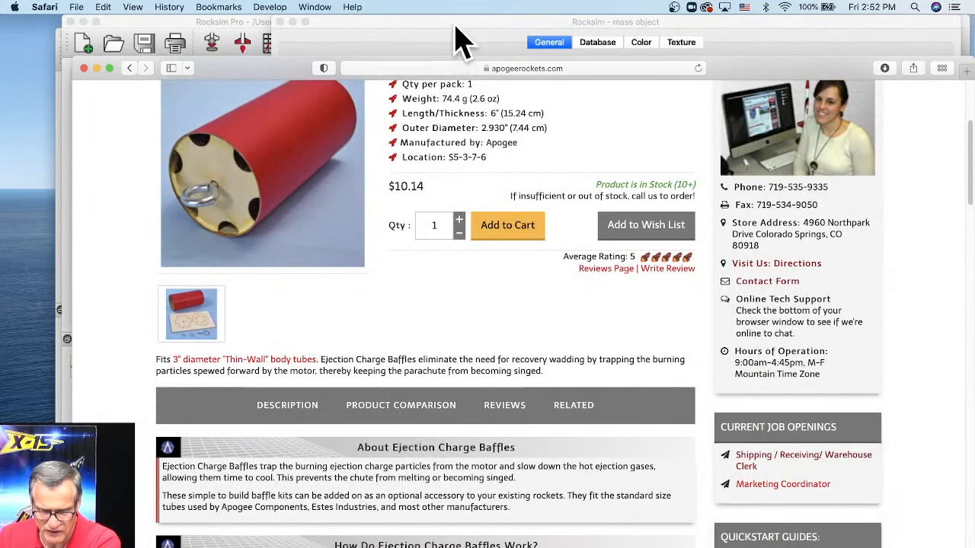
click(460, 38)
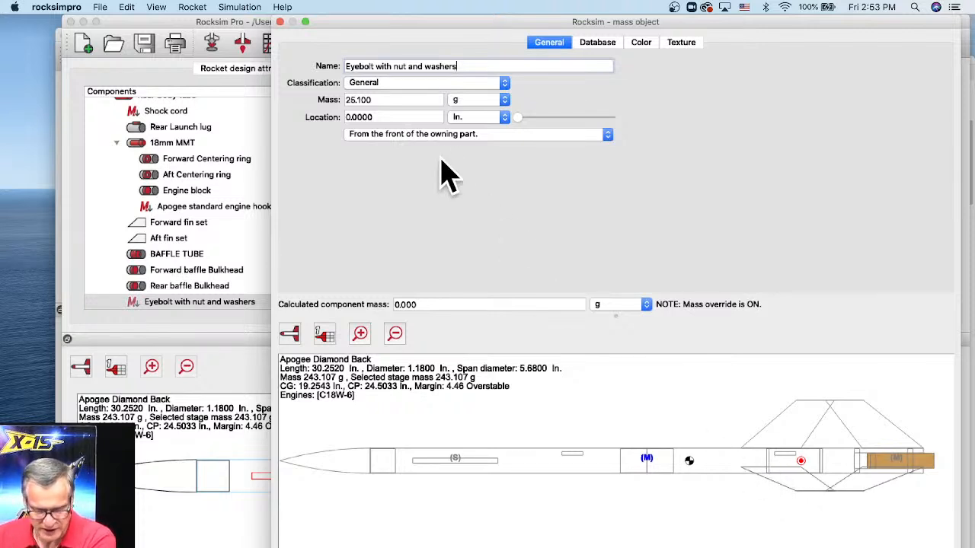
drag(517, 118, 559, 126)
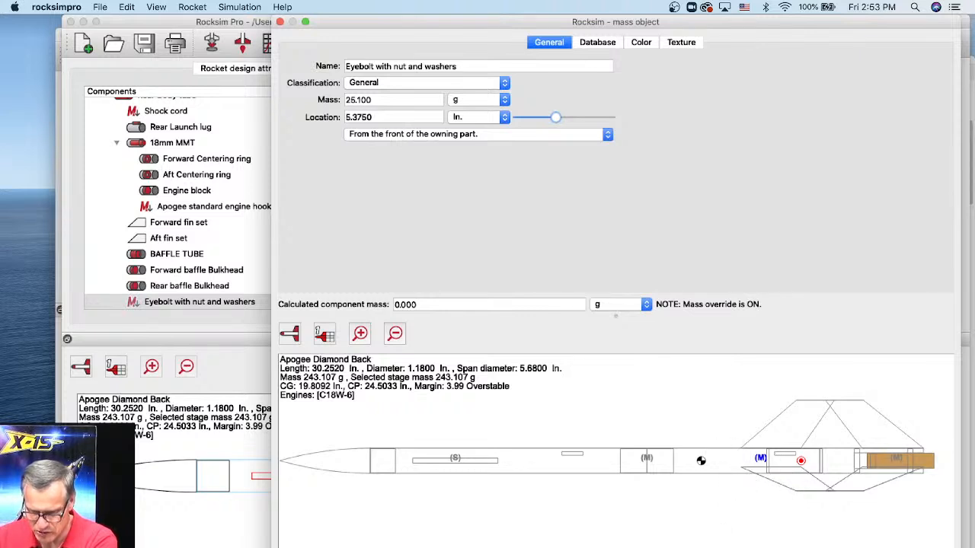
key(Return)
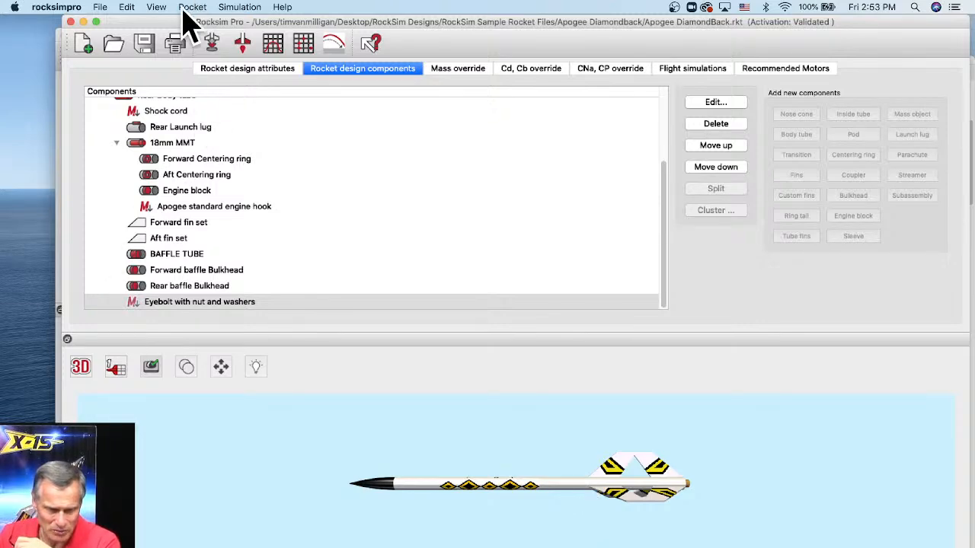
Switch to Safari and check the weight listed on the 74mm Ejection Baffle product page.
drag(175, 23, 262, 22)
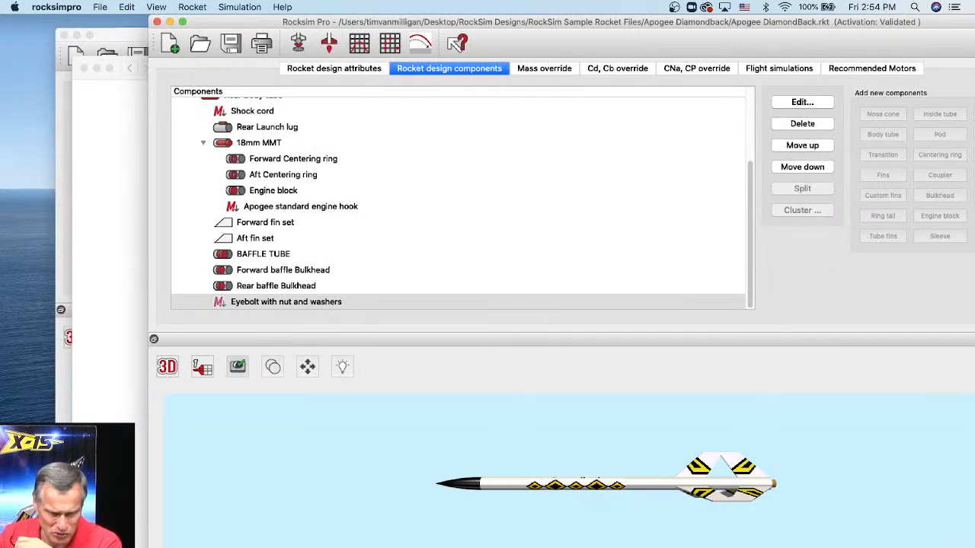
click(111, 473)
scroll(429, 386, up, 2)
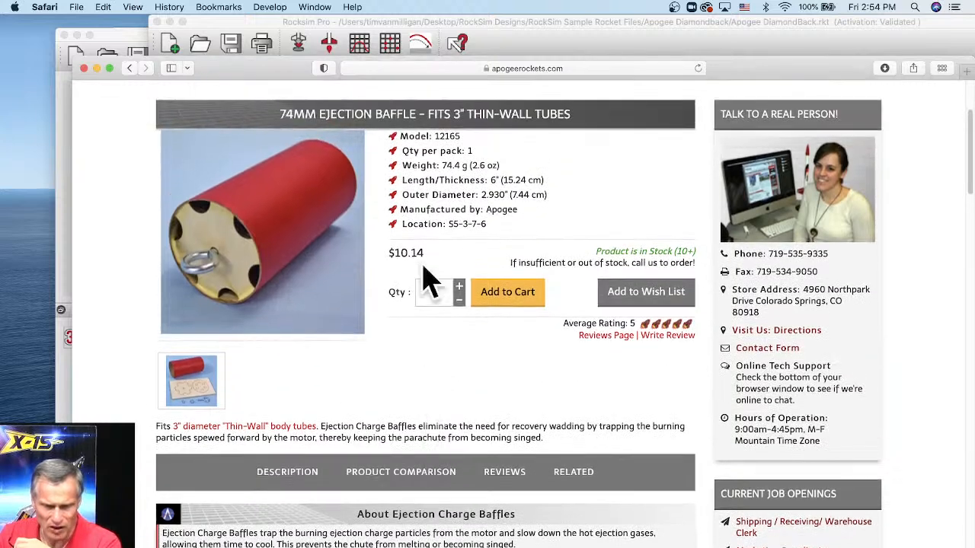
triple_click(536, 166)
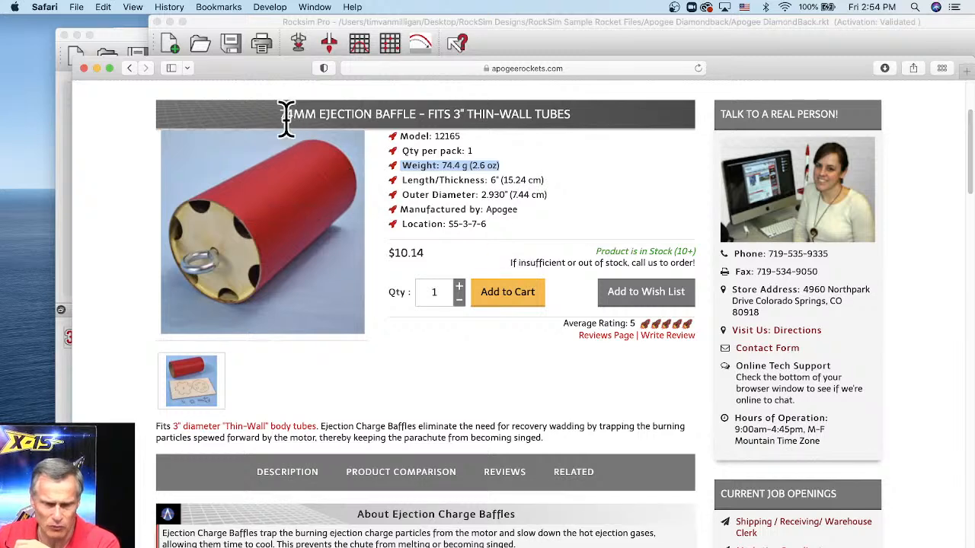
drag(281, 114, 369, 121)
scroll(757, 282, up, 3)
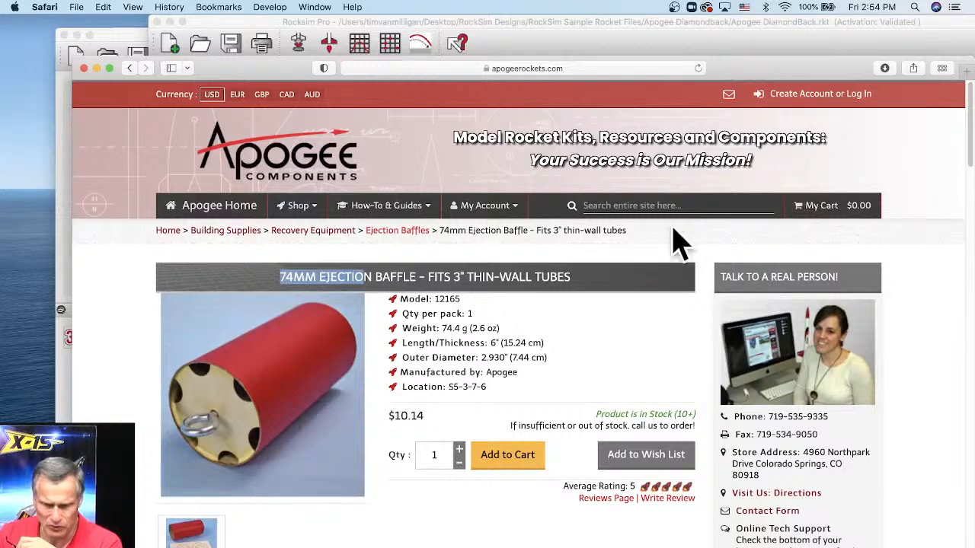
Search the Apogee site for "29mm baffle", open the 29mm Ejection Charge Baffle page and highlight its weight.
click(621, 204)
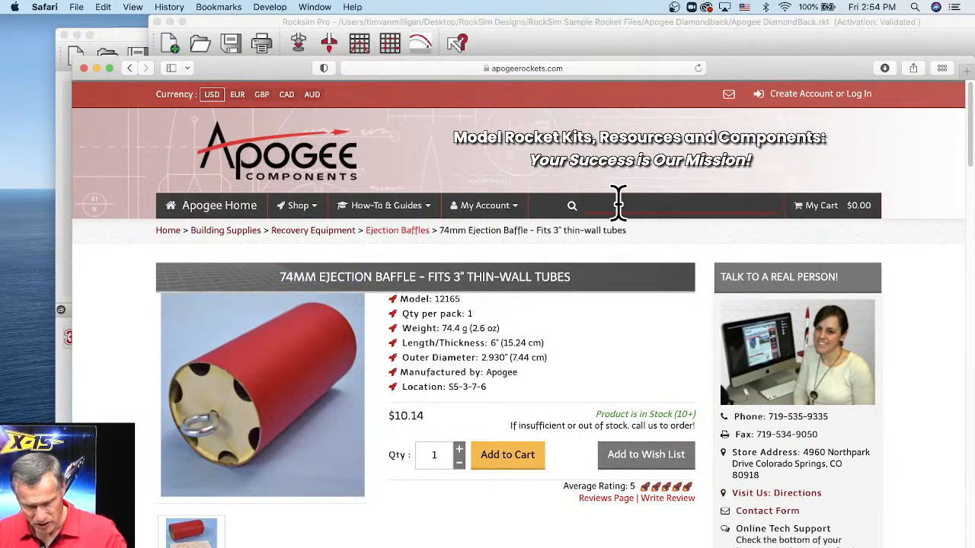
text(29mm bab)
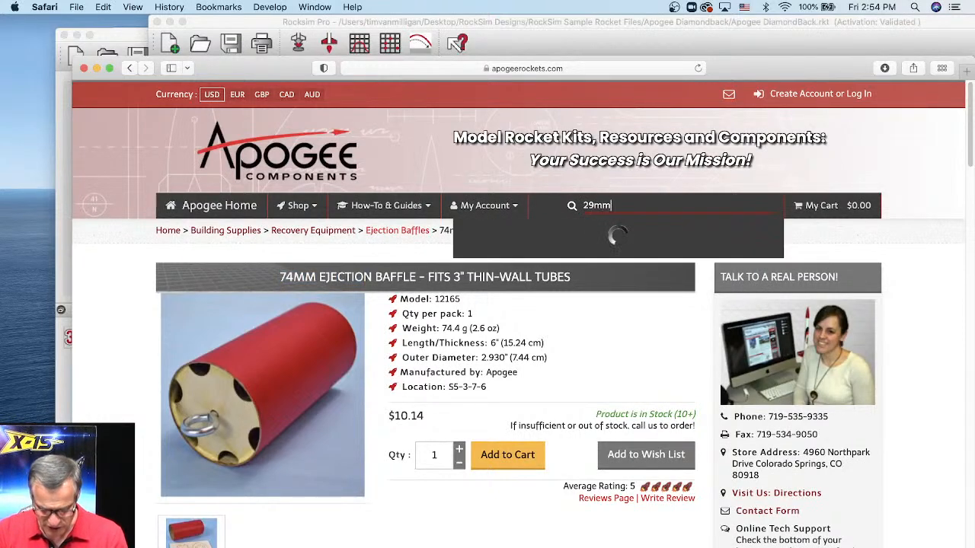
key(BackSpace)
text(ffle)
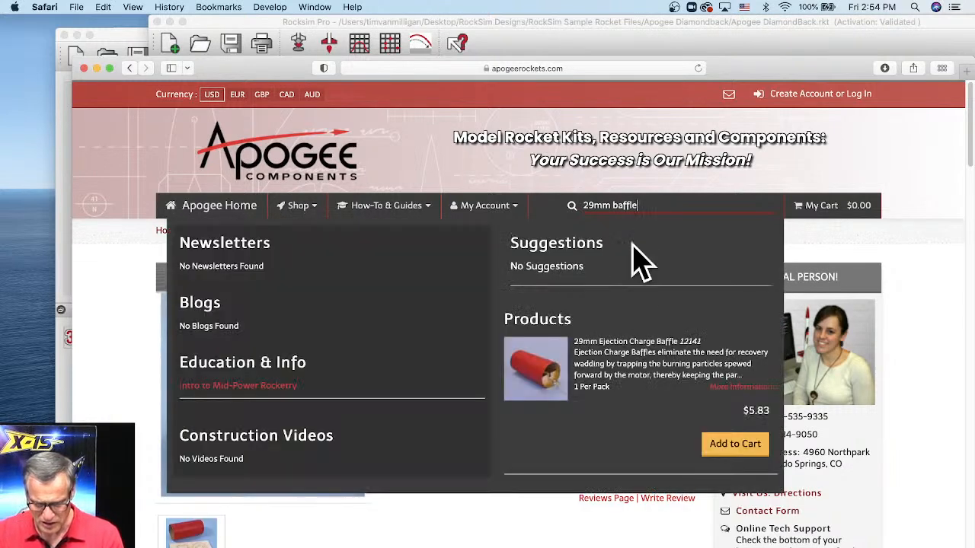
click(533, 373)
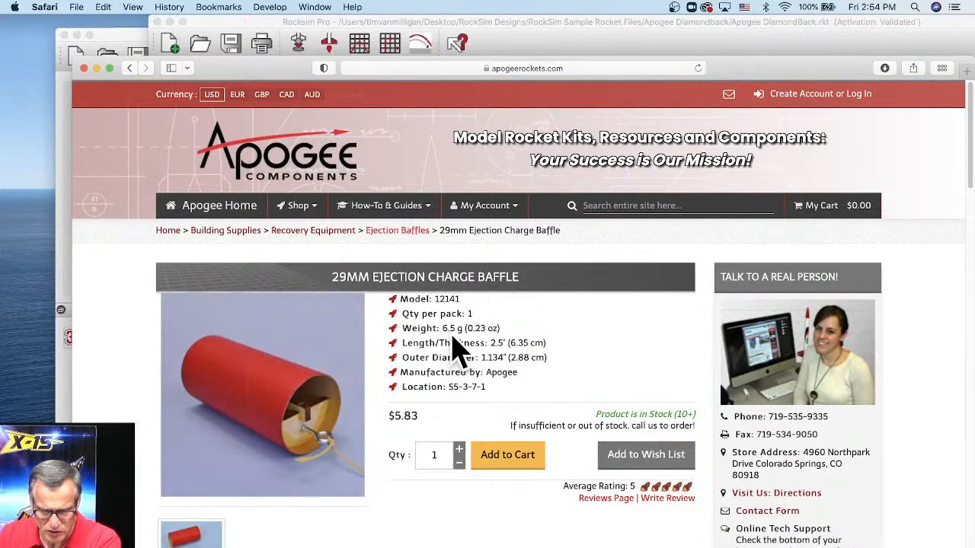
drag(444, 328, 516, 329)
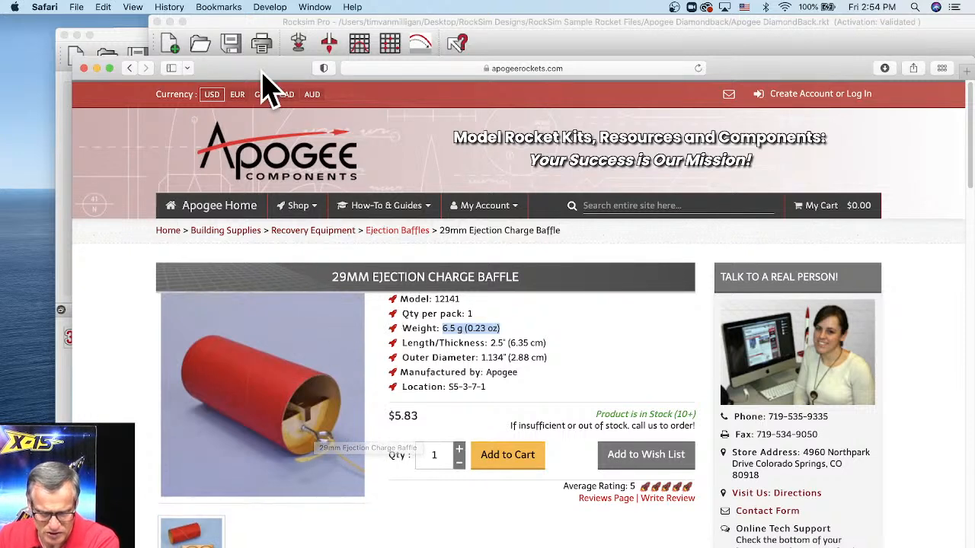
Move the Safari and RockSim Pro windows aside and switch to the standard RockSim window holding Apogee DiamondBack.rkt.
drag(259, 77, 717, 259)
click(409, 482)
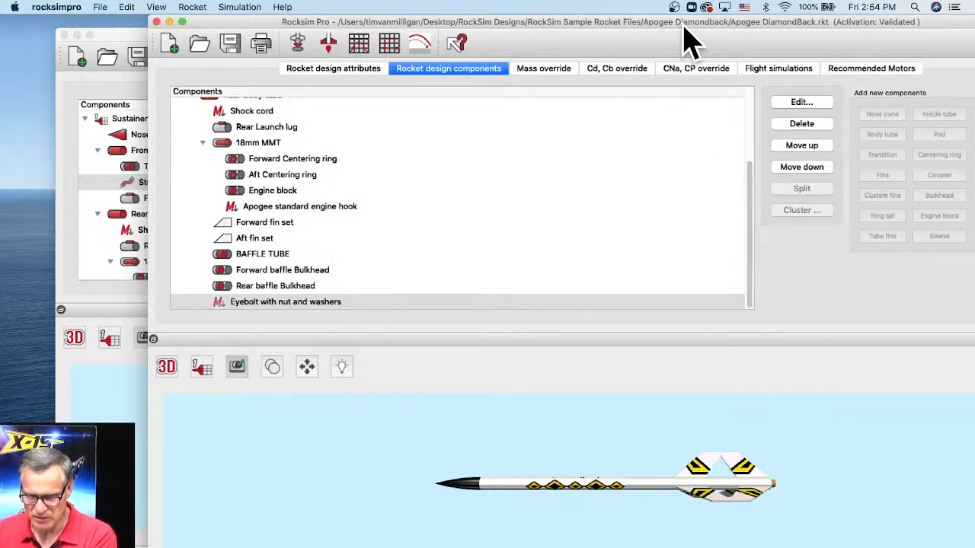
drag(683, 38, 616, 38)
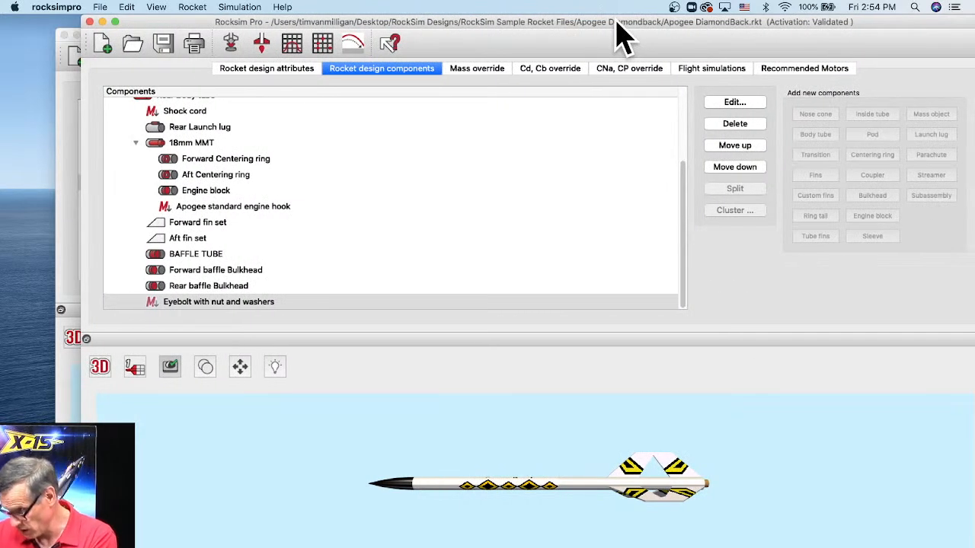
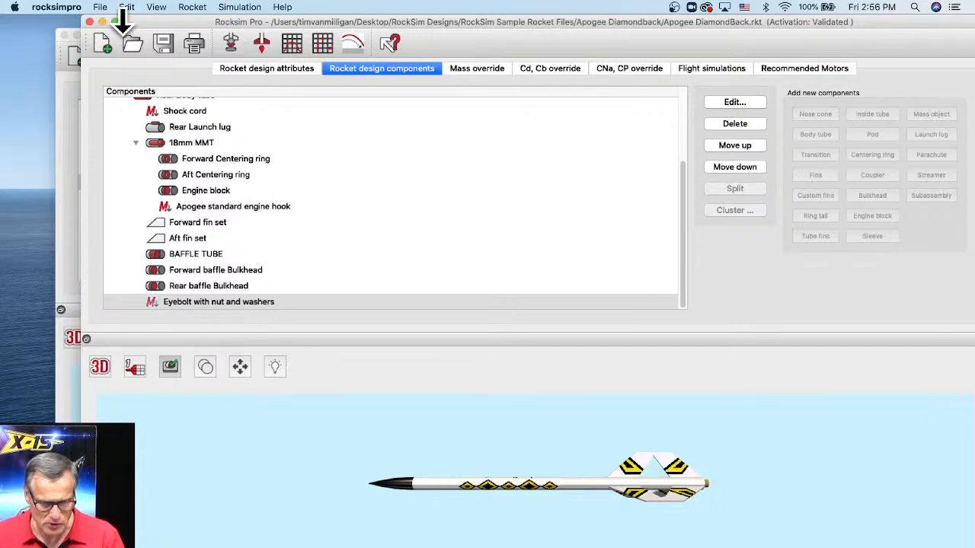
drag(149, 19, 132, 168)
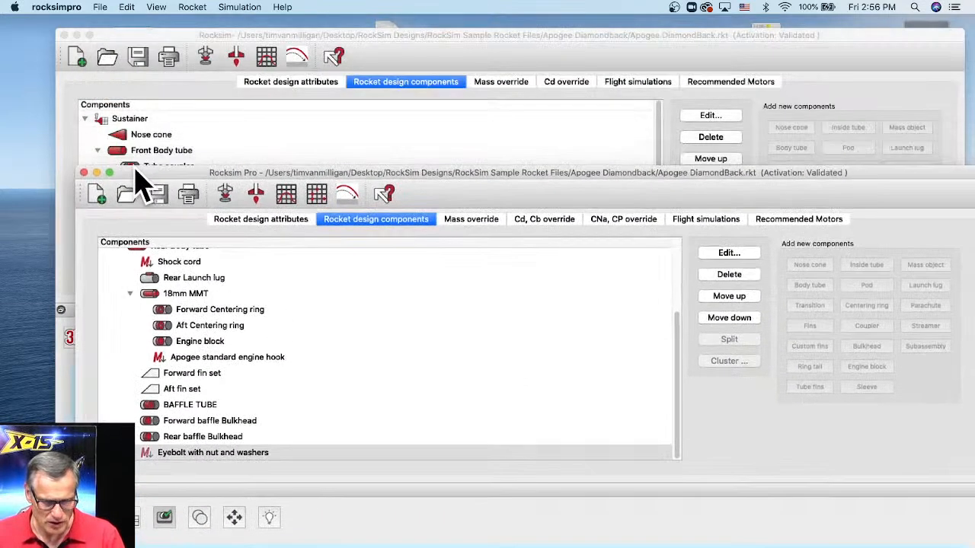
click(164, 38)
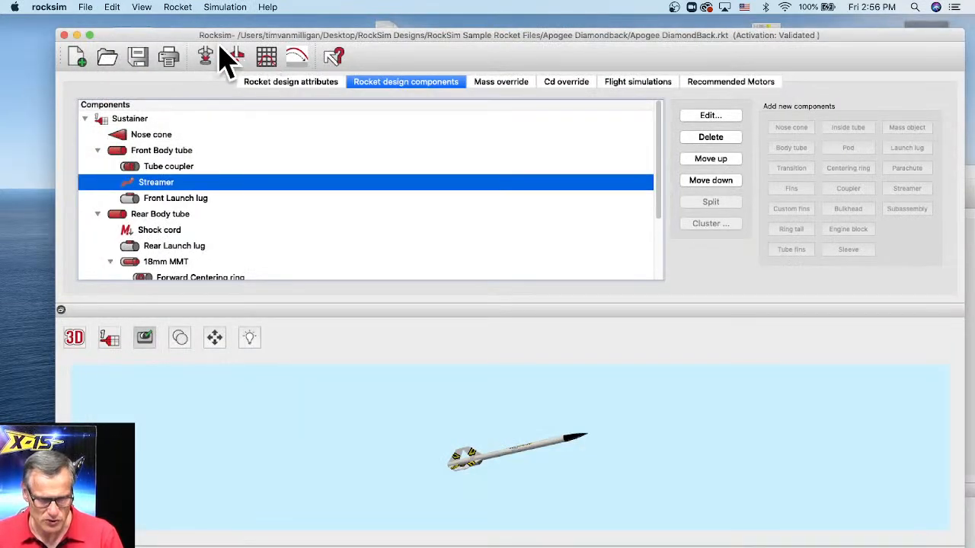
Enlarge and rotate the rocket in the 3D view and highlight the Streamer in the Front Body tube.
scroll(492, 464, up, 5)
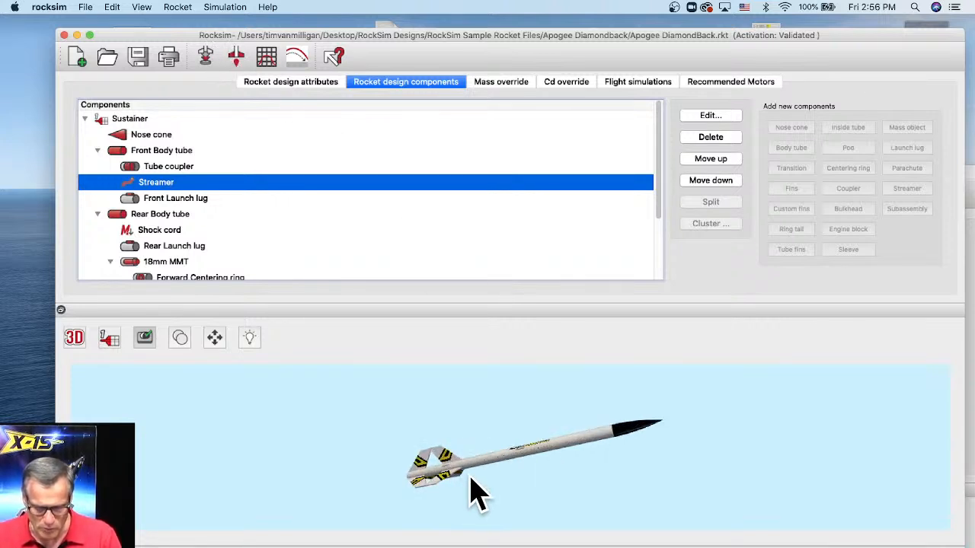
click(495, 492)
drag(483, 505, 518, 502)
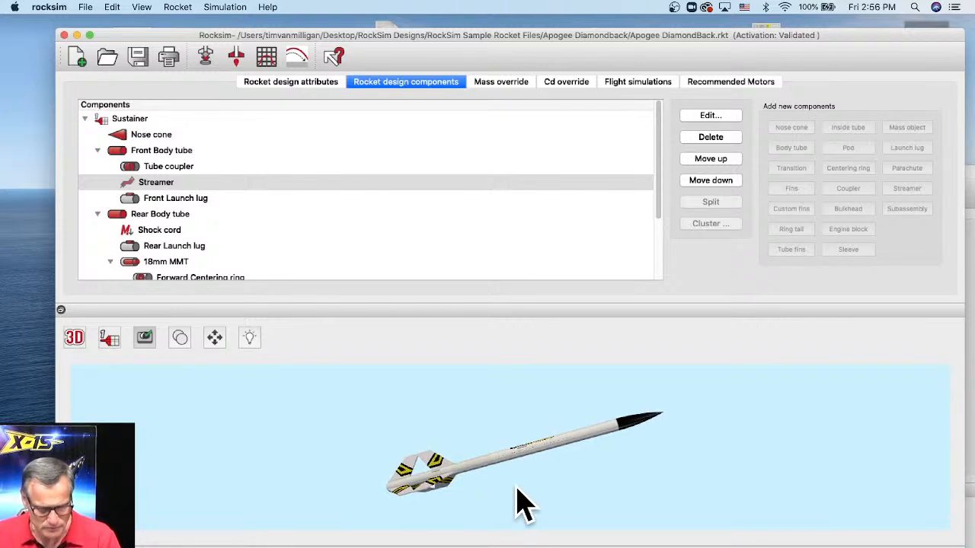
click(156, 187)
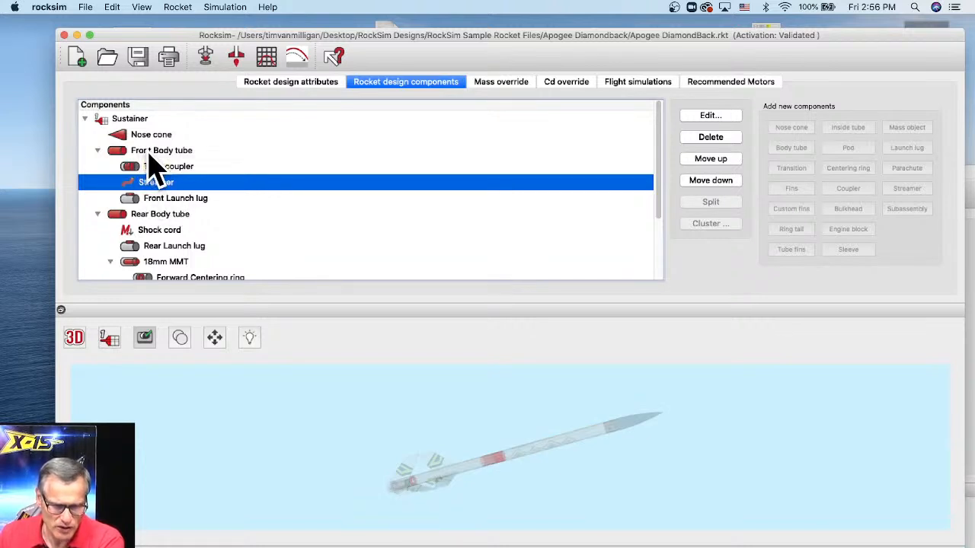
Add the Apogee 29113 18-inch plastic parachute to the Front Body tube, located 5.625 in. from the tube's front.
click(149, 151)
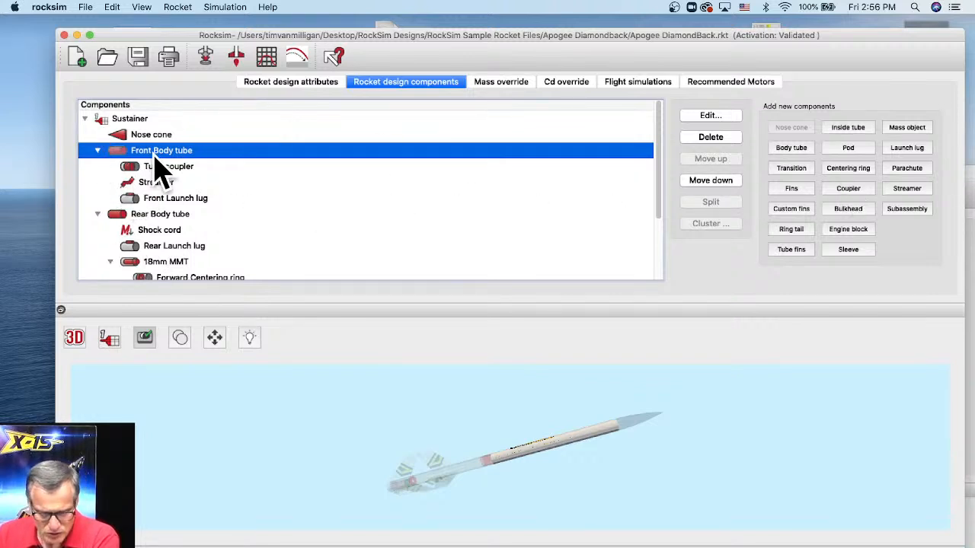
click(902, 170)
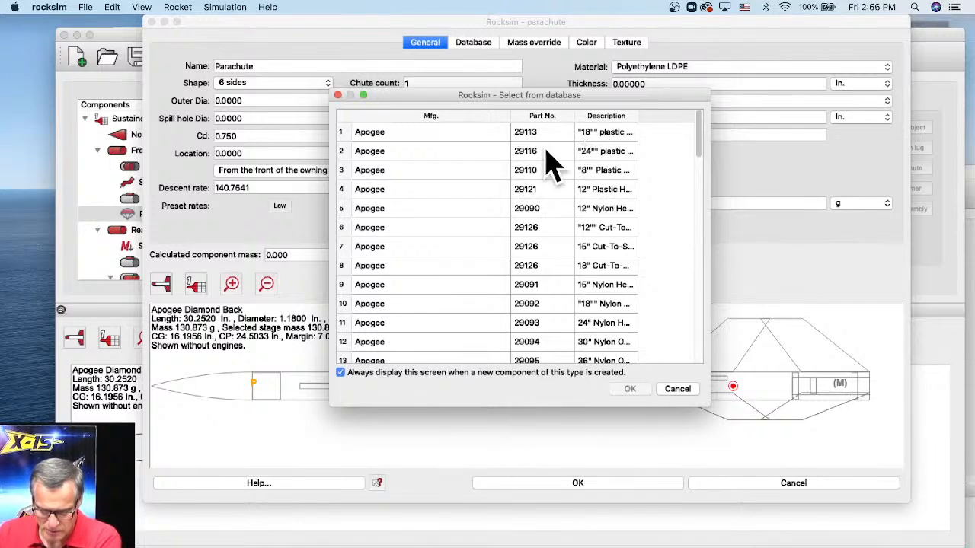
click(600, 153)
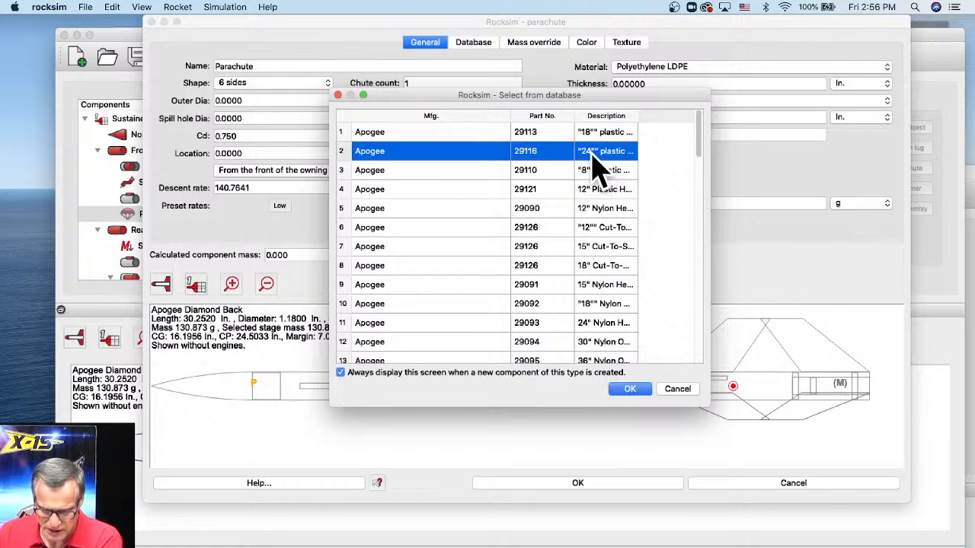
click(594, 135)
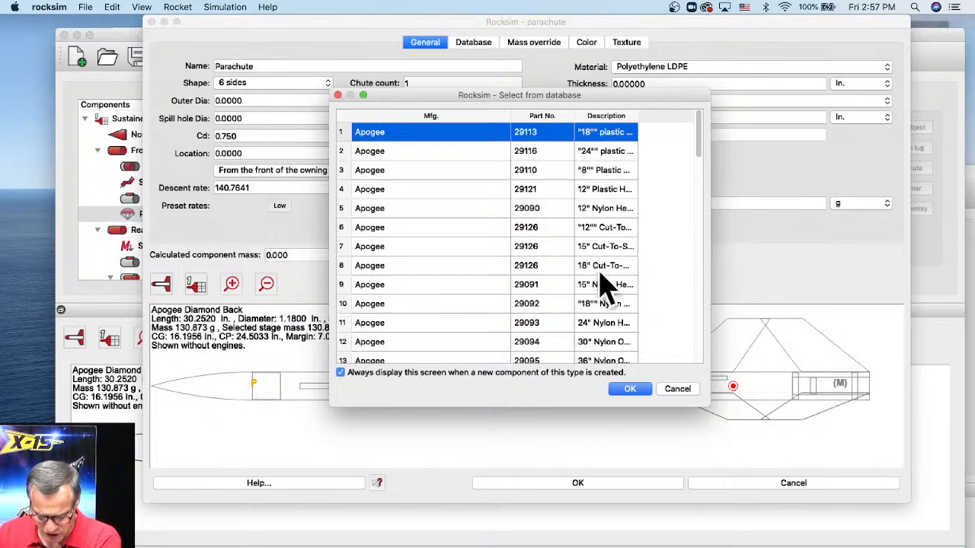
click(629, 390)
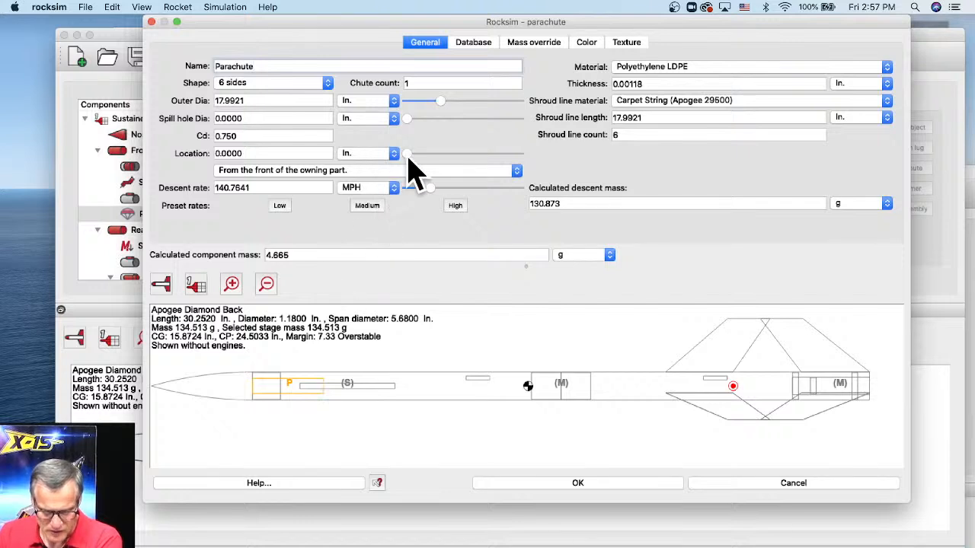
drag(409, 153, 456, 155)
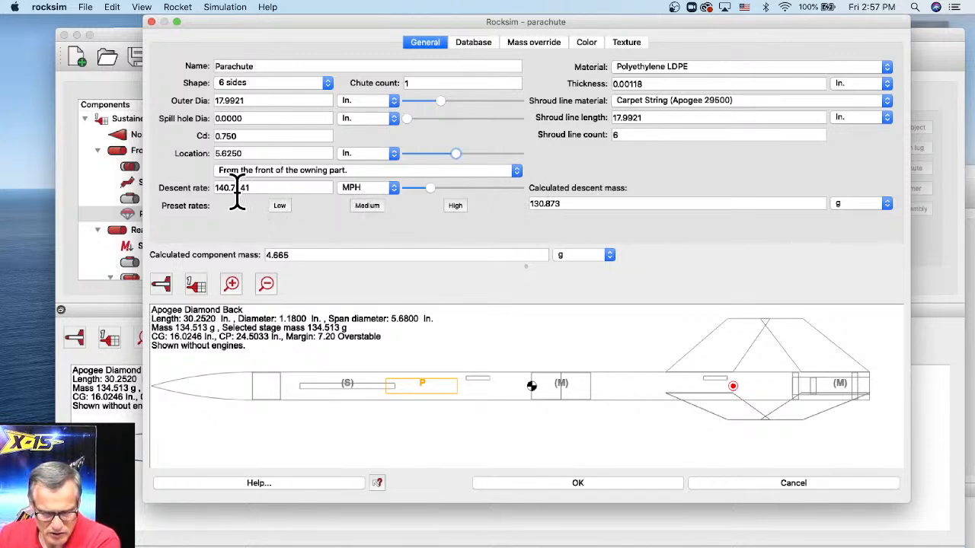
Apply the Medium descent rate preset, override the parachute's outer diameter with 18 in., check the descent rate and accept the parachute.
click(364, 207)
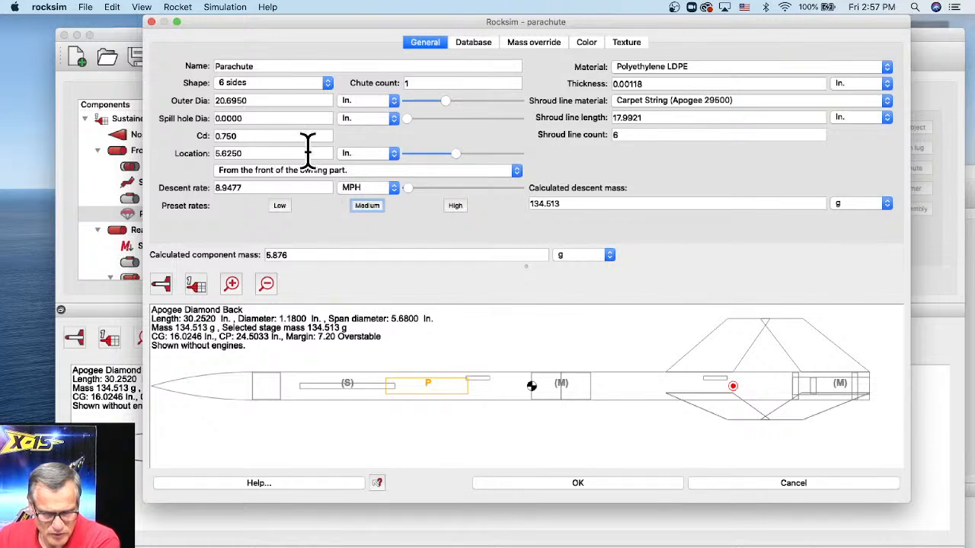
drag(254, 96, 216, 93)
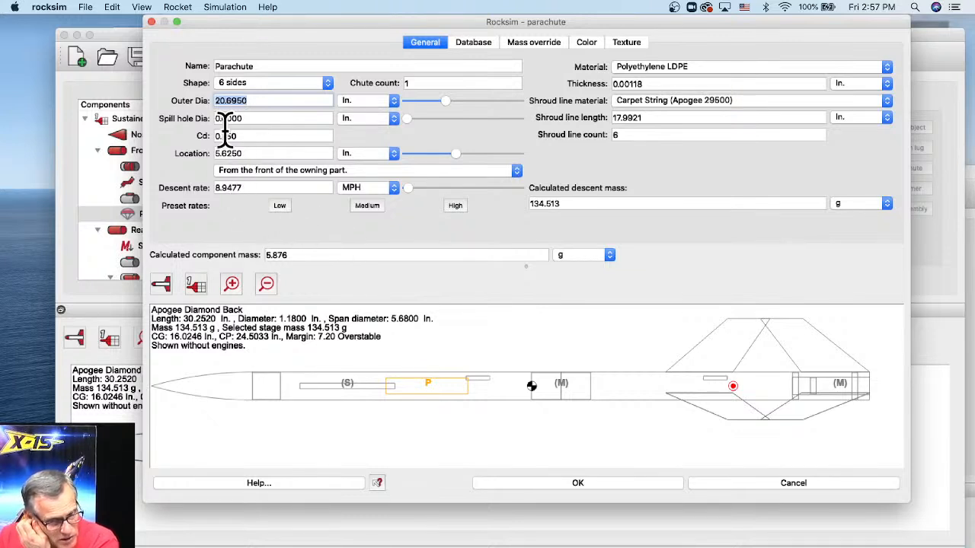
drag(259, 100, 215, 102)
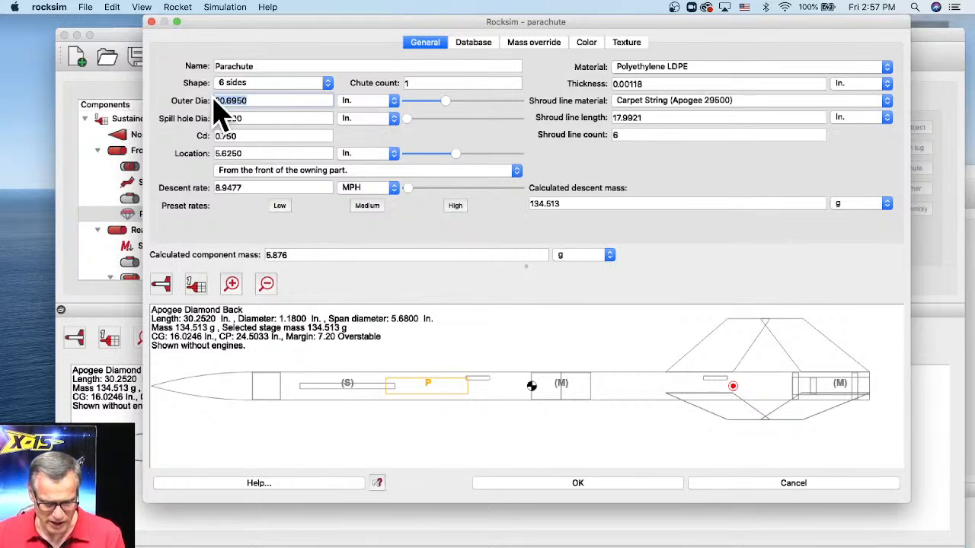
text(18)
key(Return)
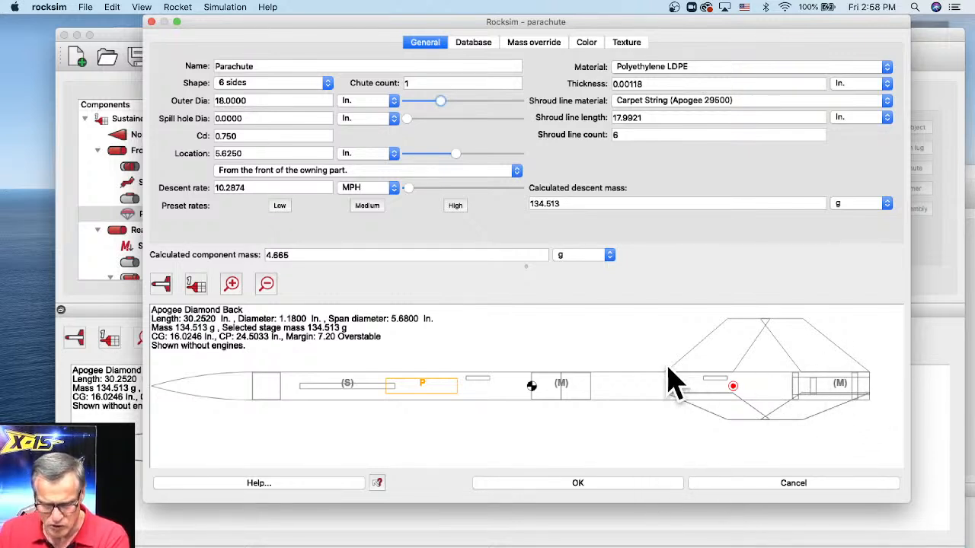
double_click(243, 188)
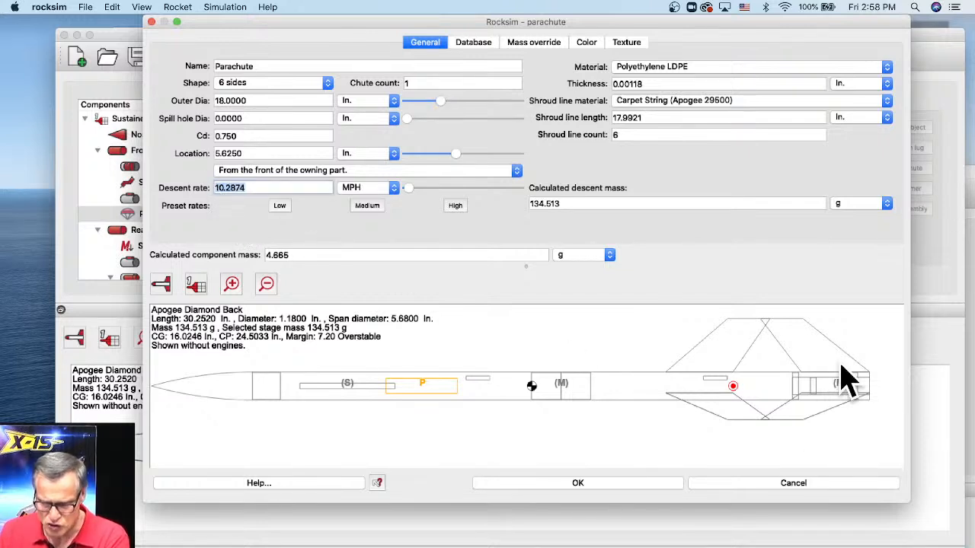
click(634, 484)
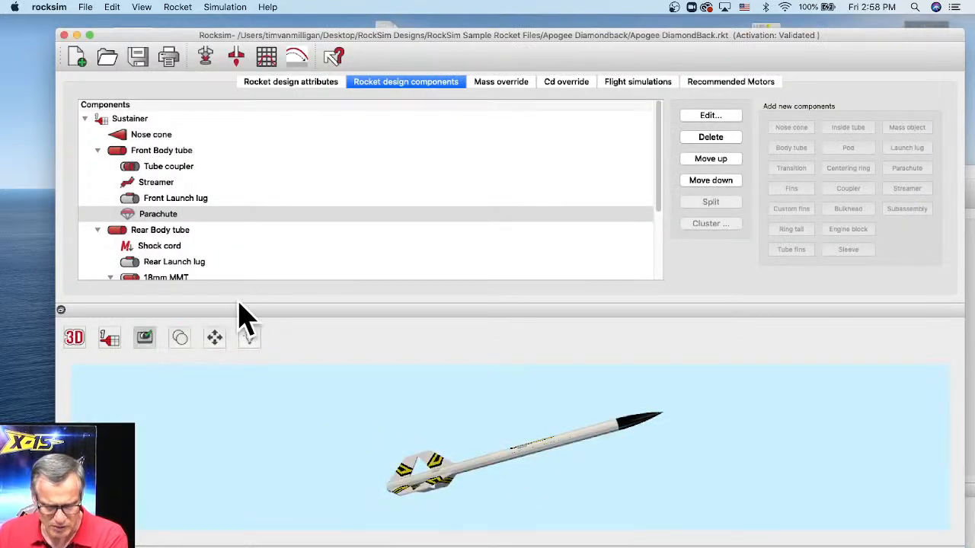
Prepare a simulation with the Estes Industries C6 engine and a 5-second ejection delay in the 18mm MMT, and accept its properties.
click(201, 61)
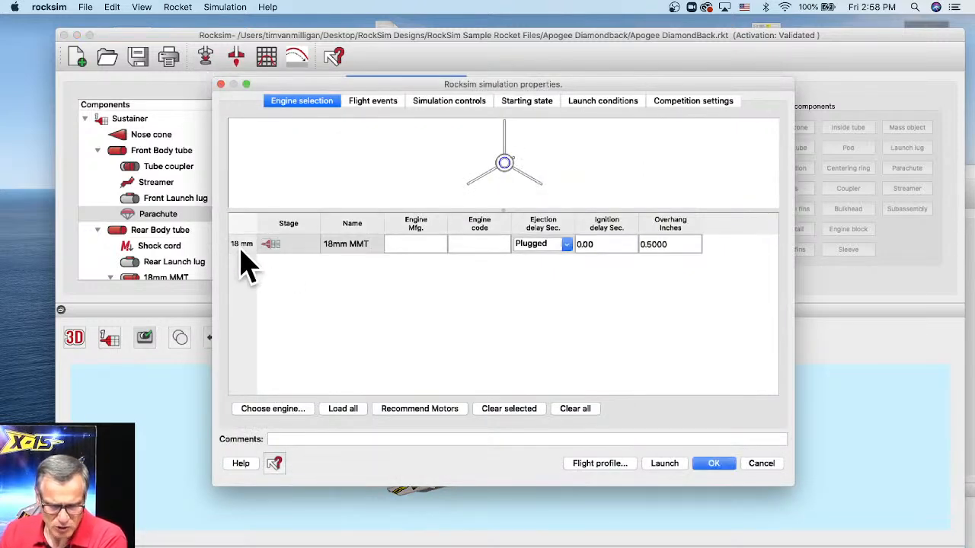
click(277, 409)
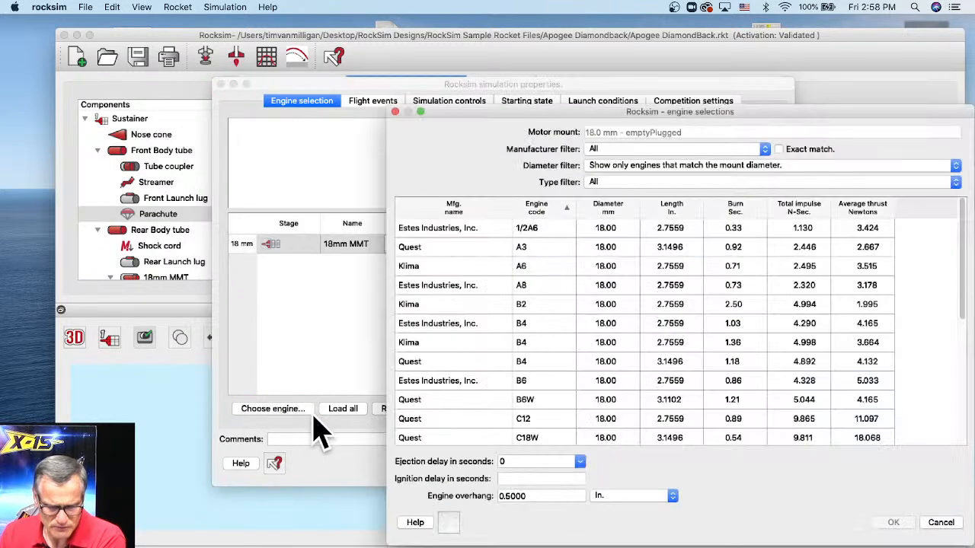
scroll(533, 407, down, 5)
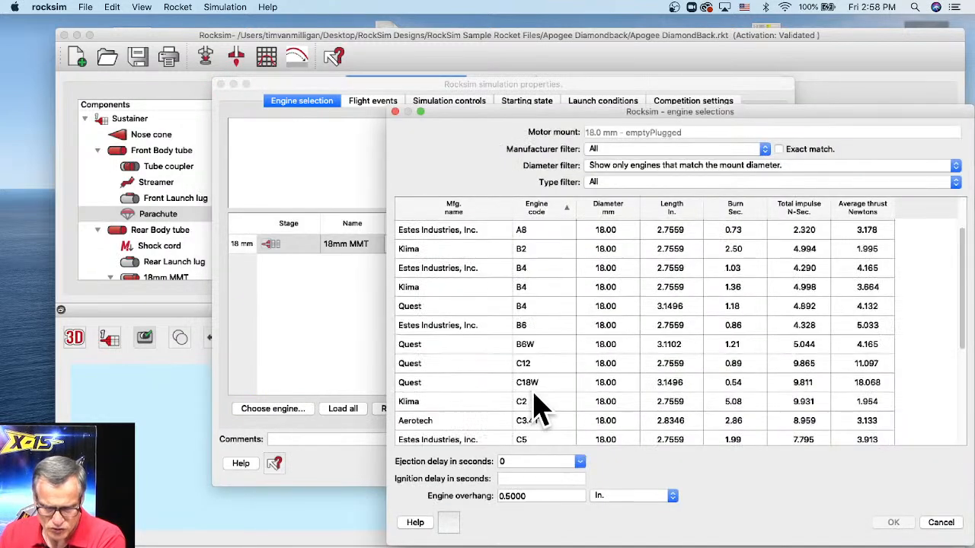
click(534, 404)
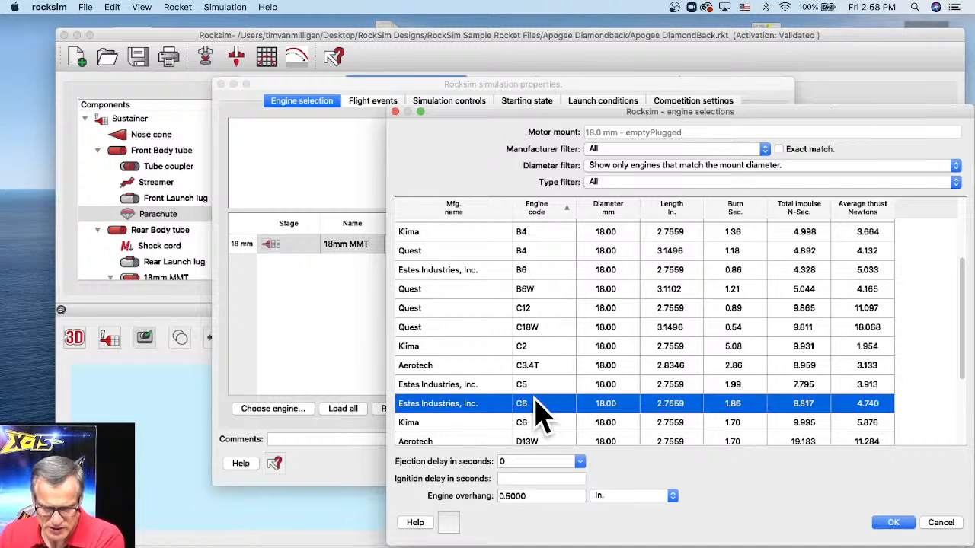
click(580, 462)
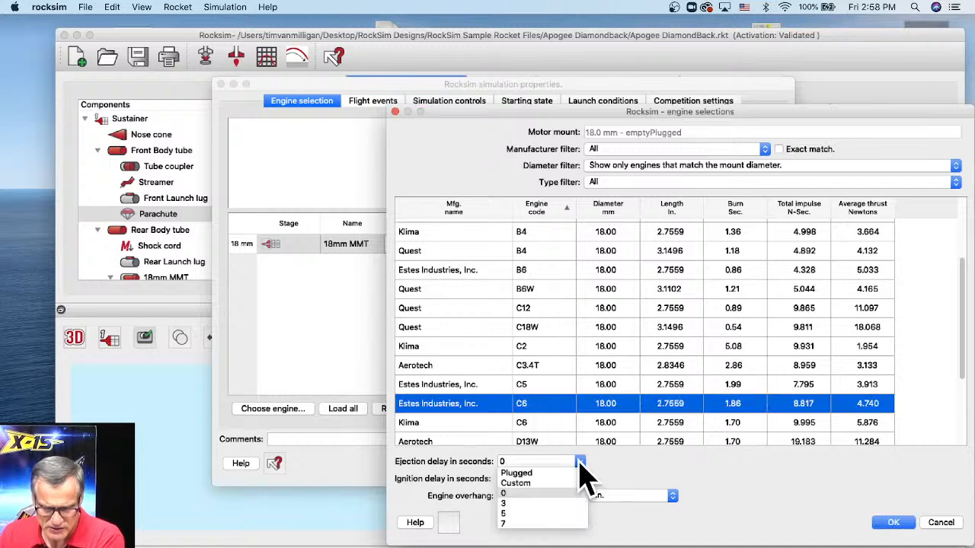
click(539, 514)
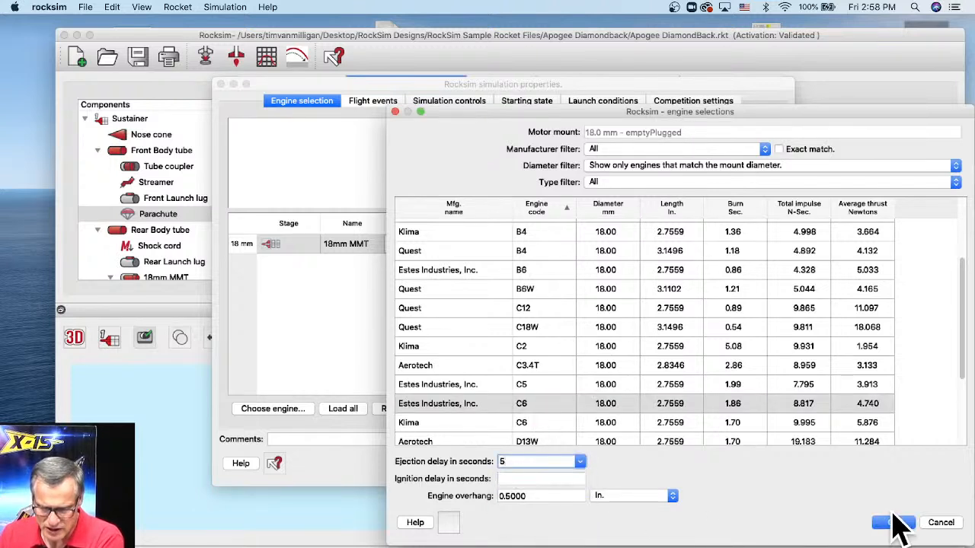
click(893, 523)
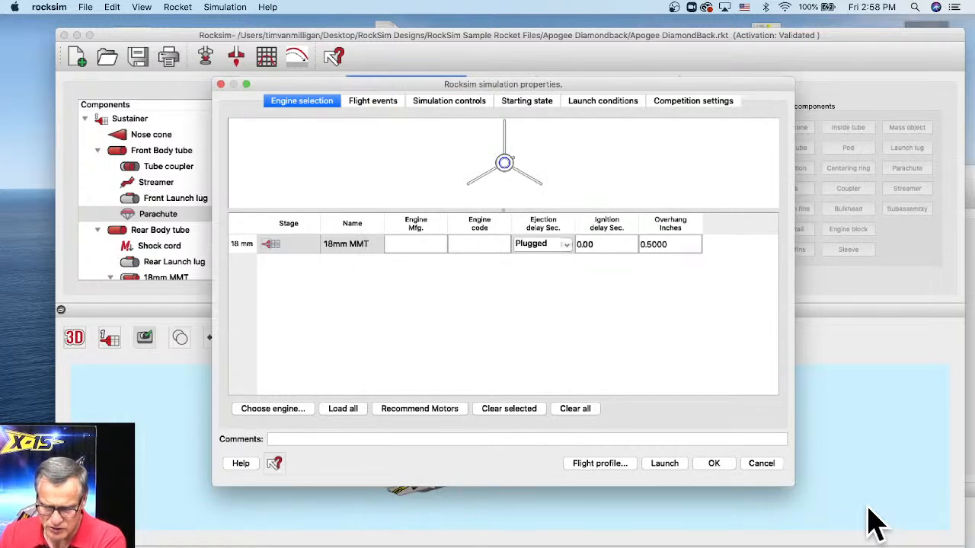
click(714, 464)
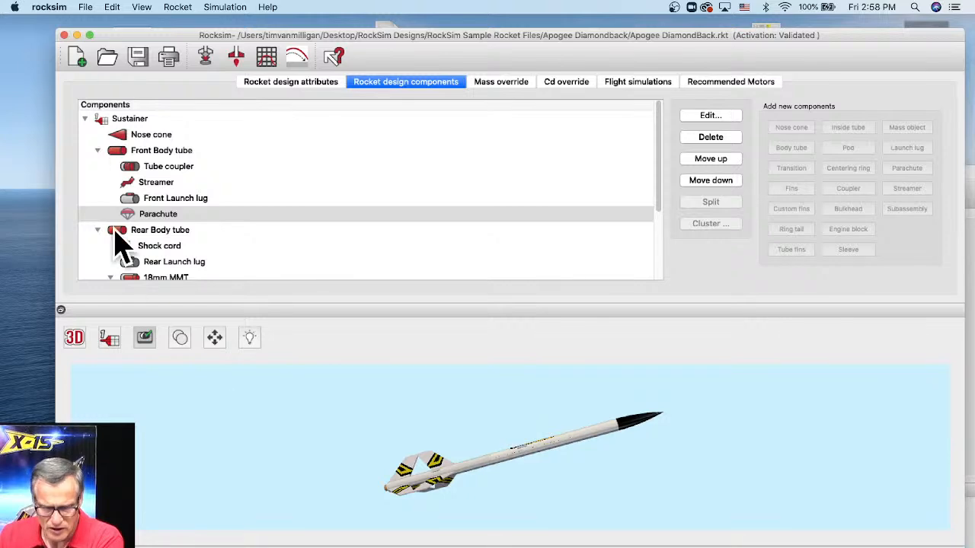
Reopen the Front Body tube's parachute, check its descent rate and try an outer diameter of 20 in.
click(167, 219)
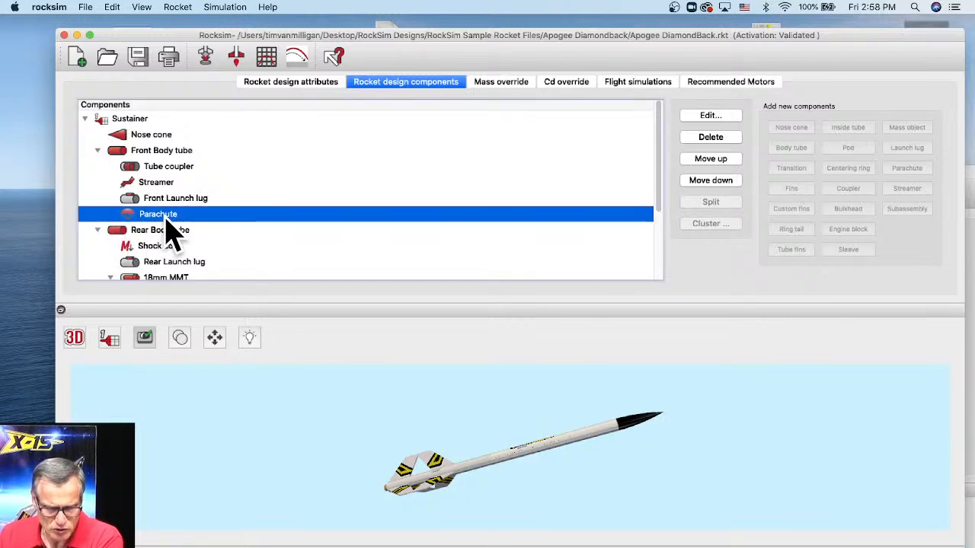
double_click(168, 220)
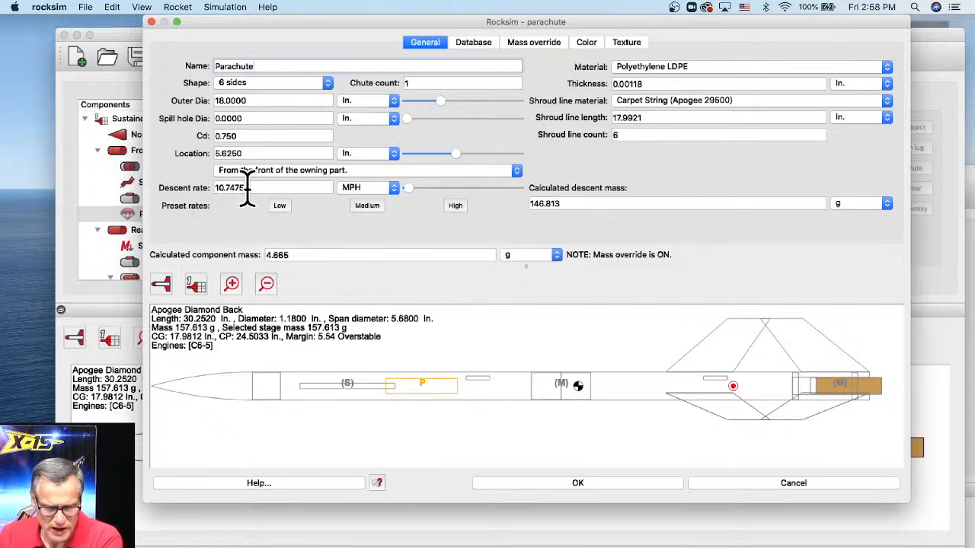
drag(251, 188, 210, 189)
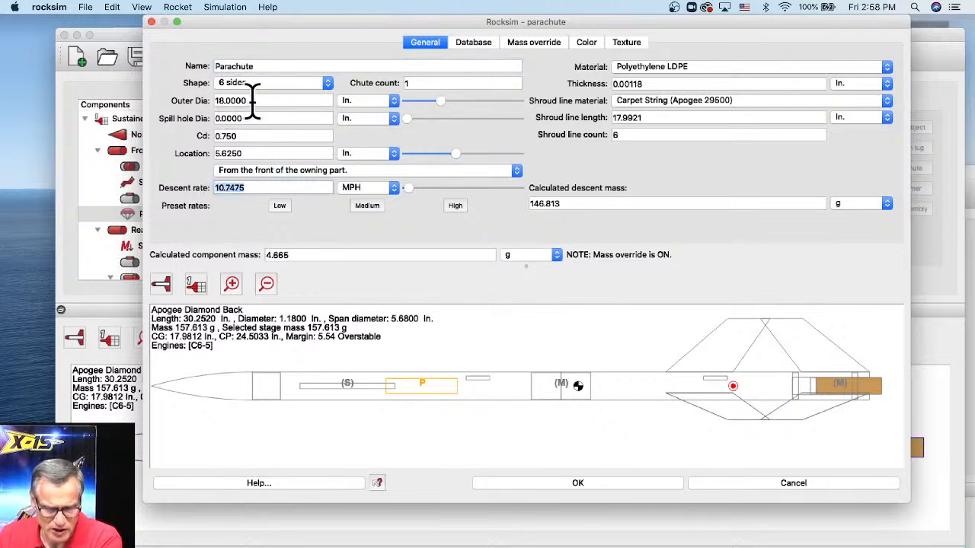
drag(251, 100, 210, 100)
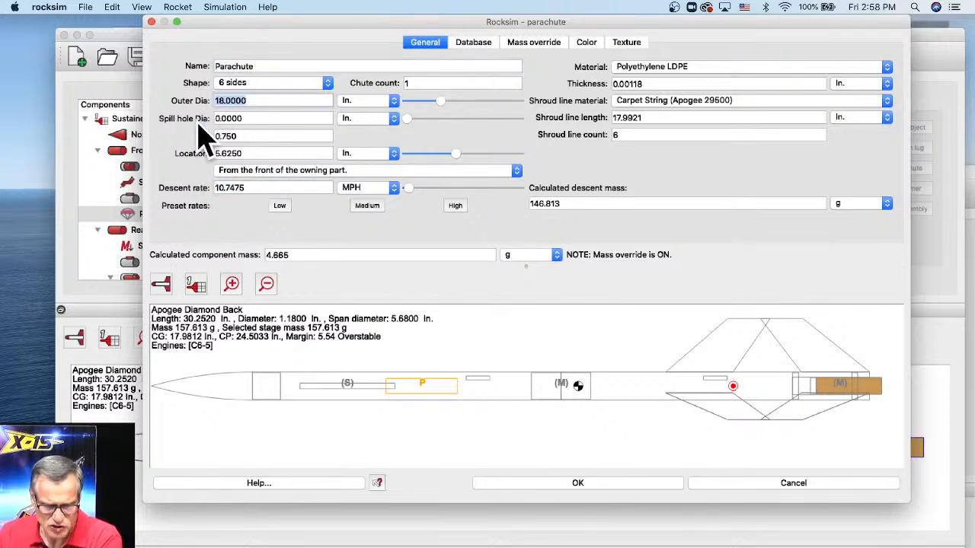
key(Tab)
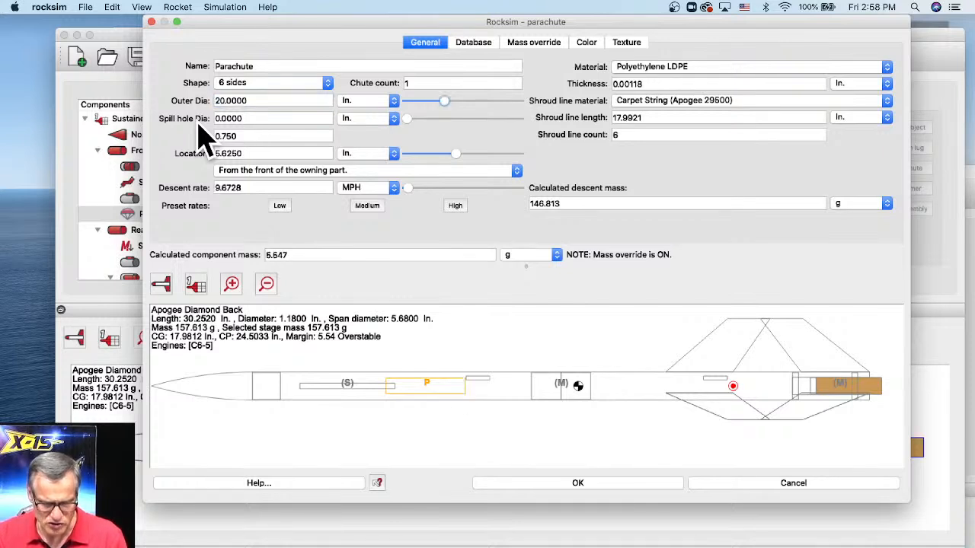
Restore the parachute's outer diameter to 18 in., check its descent rate and calculated descent mass, and accept the dialog.
drag(254, 100, 206, 100)
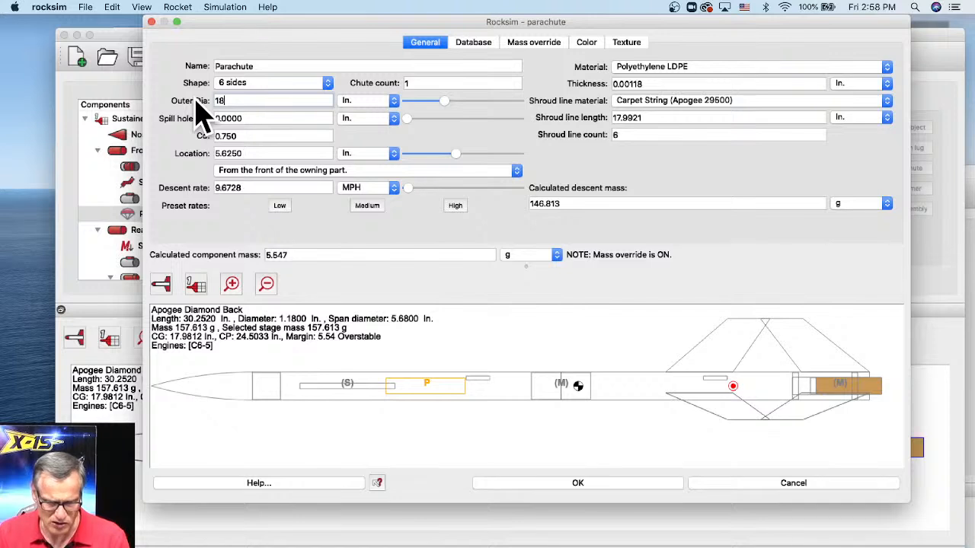
key(Return)
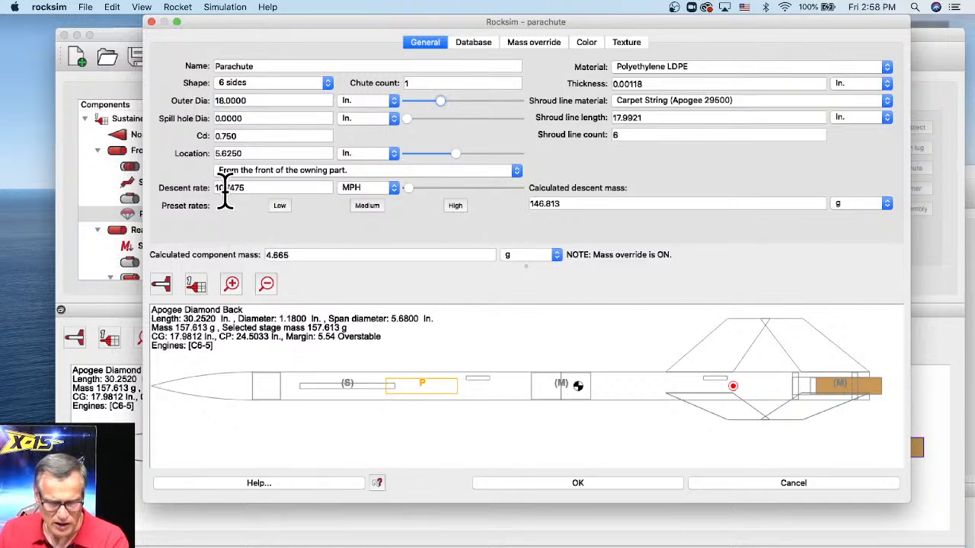
drag(252, 189, 220, 183)
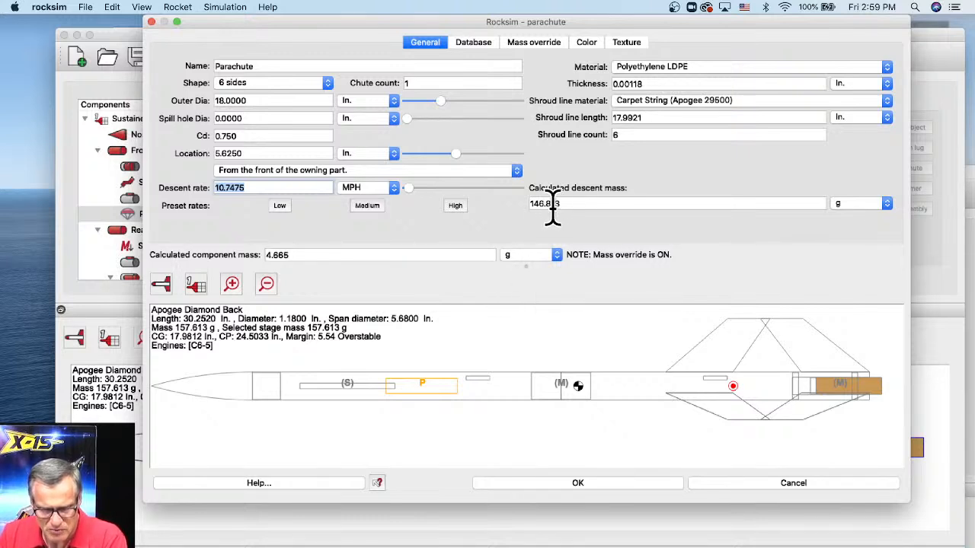
drag(564, 204, 523, 205)
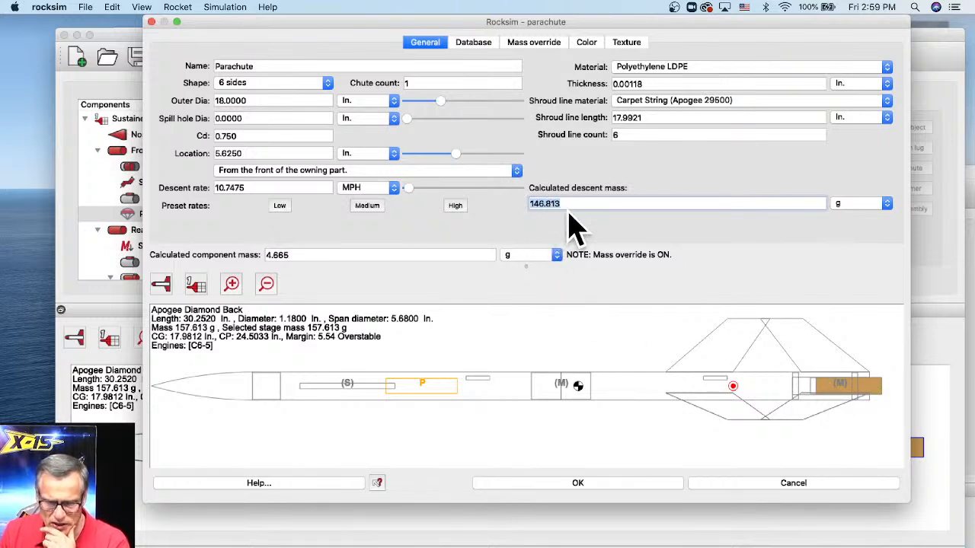
click(605, 483)
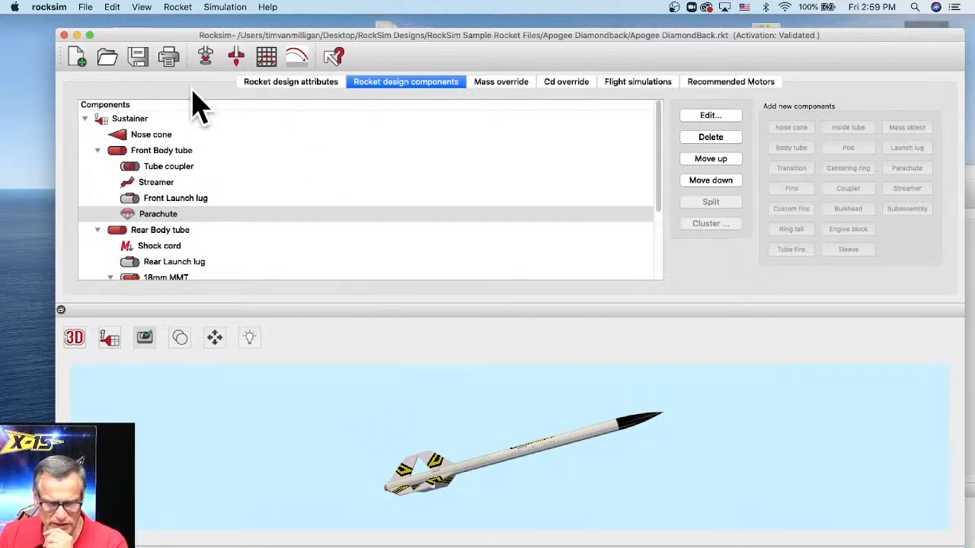
Shift the RockSim window up, reopen the simulation properties and set the Streamer's flight event to deploy at apogee.
right_click(206, 134)
click(218, 25)
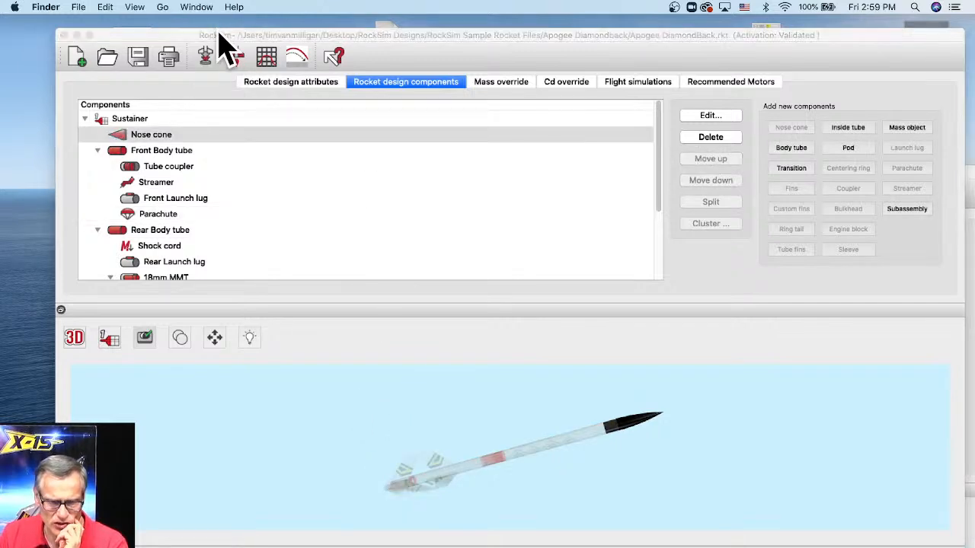
click(213, 44)
drag(216, 36, 212, 27)
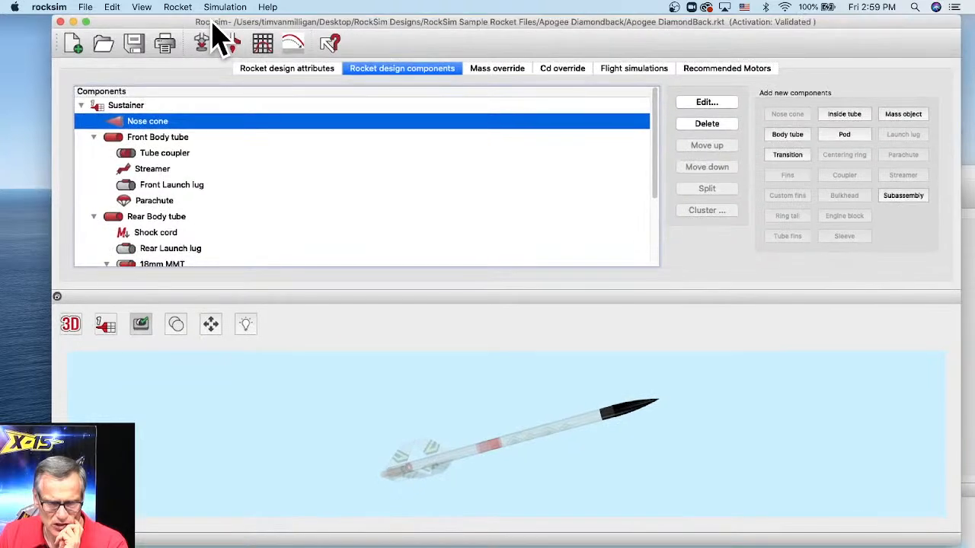
click(202, 43)
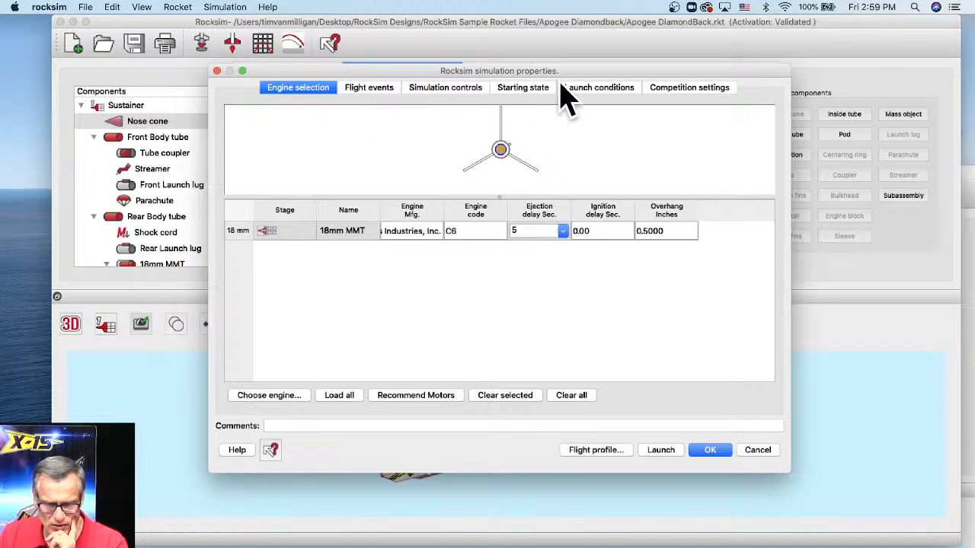
click(379, 98)
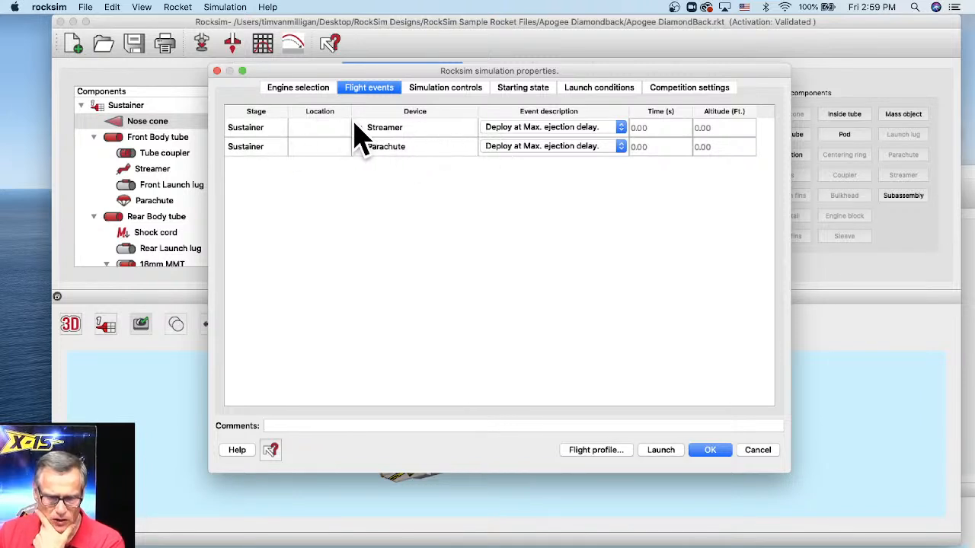
click(542, 129)
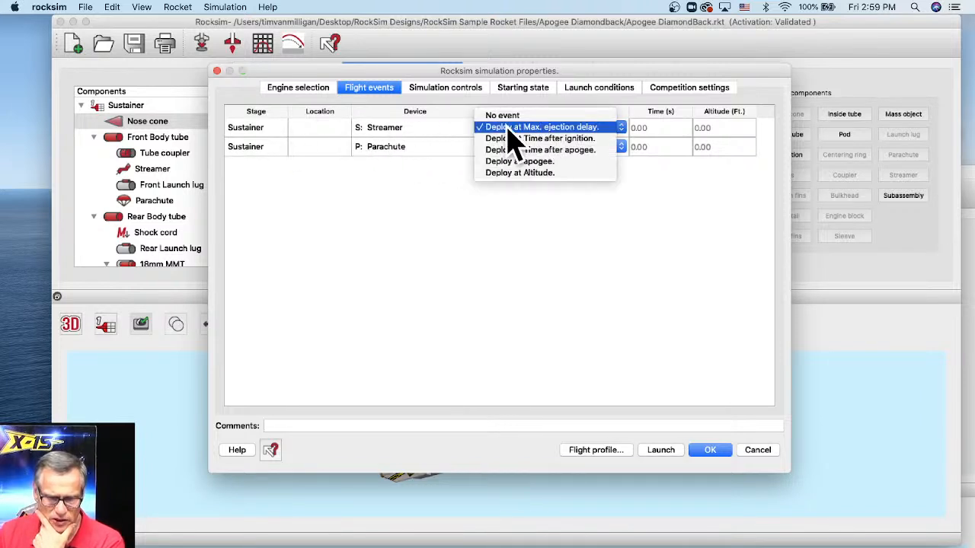
click(555, 162)
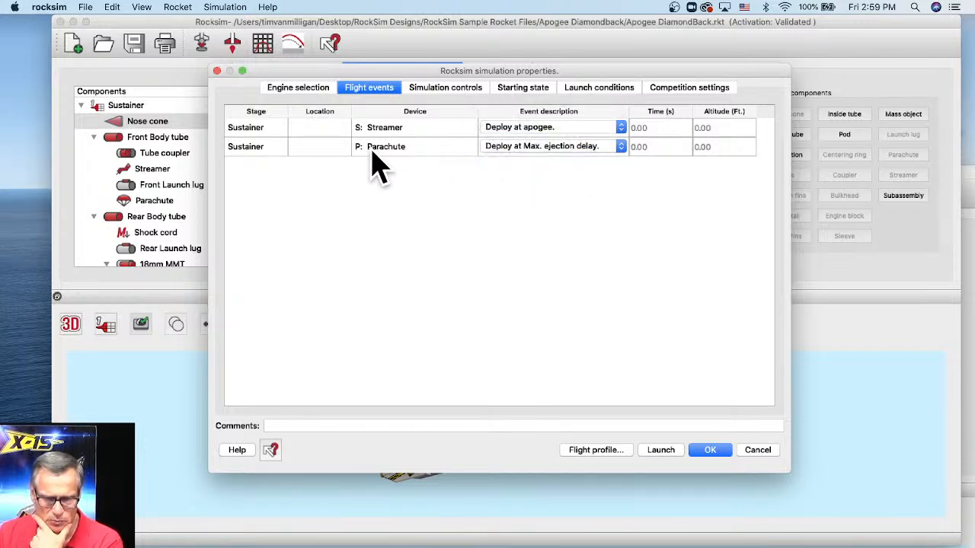
Set the Parachute's flight event to deploy at altitude, with a deployment altitude of 100 ft.
click(541, 149)
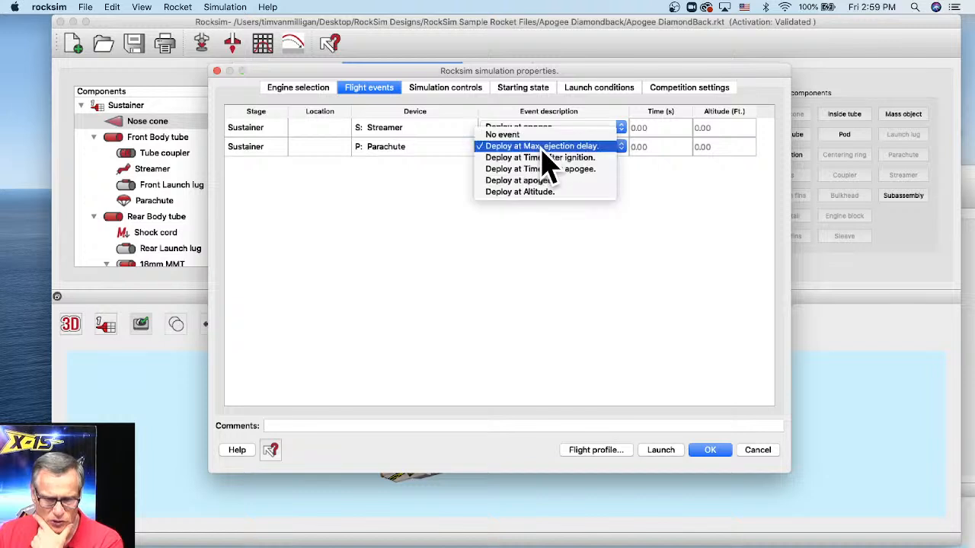
click(521, 193)
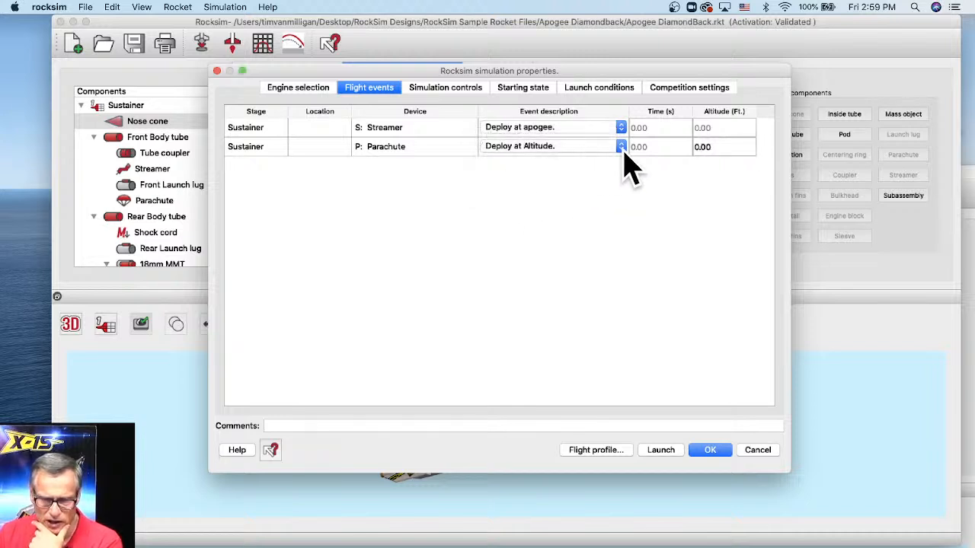
click(731, 147)
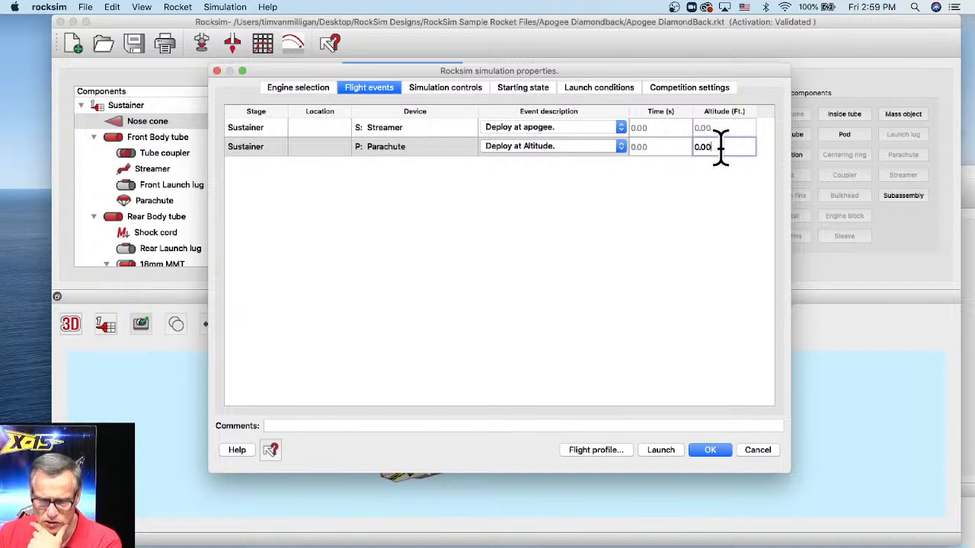
drag(720, 147, 681, 146)
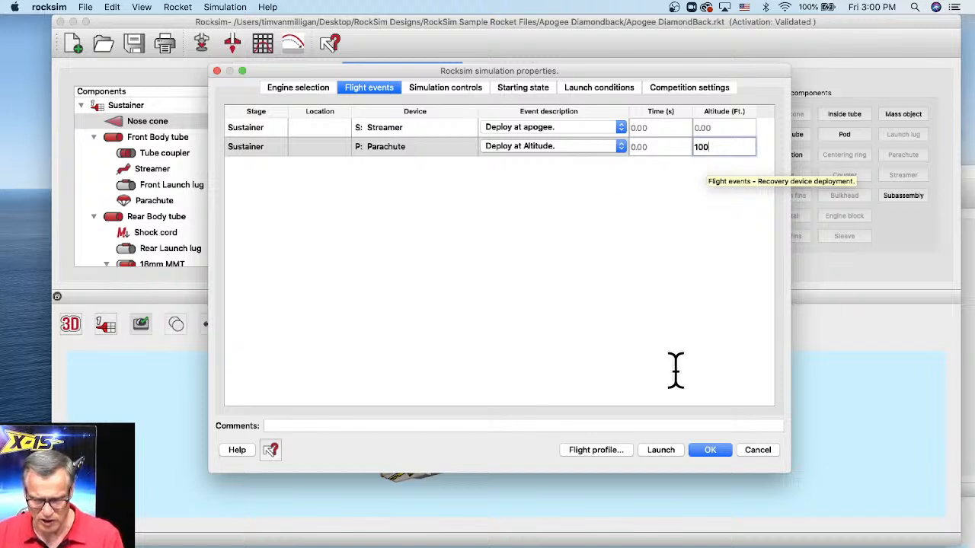
key(Return)
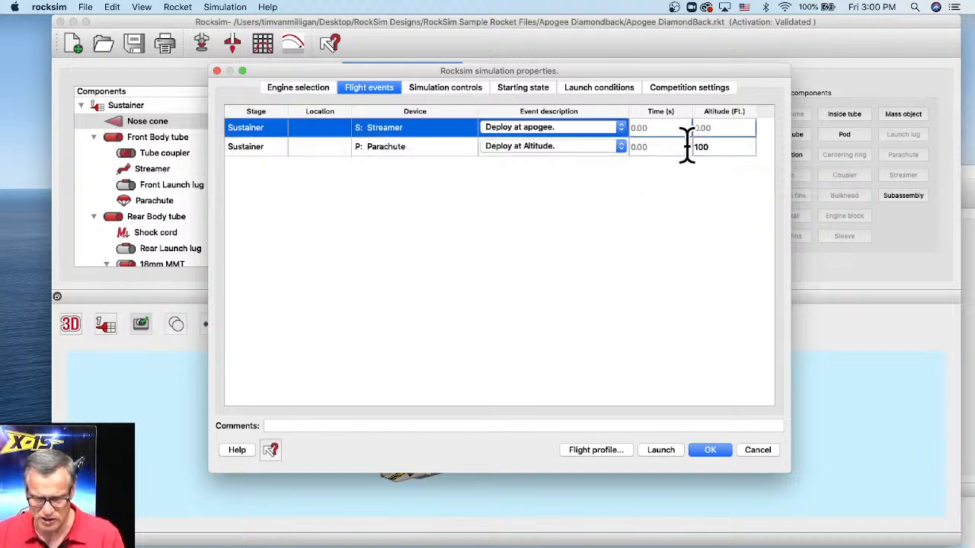
Run the simulation with the 2D flight profile, play the flight animation and close the profile window.
click(597, 454)
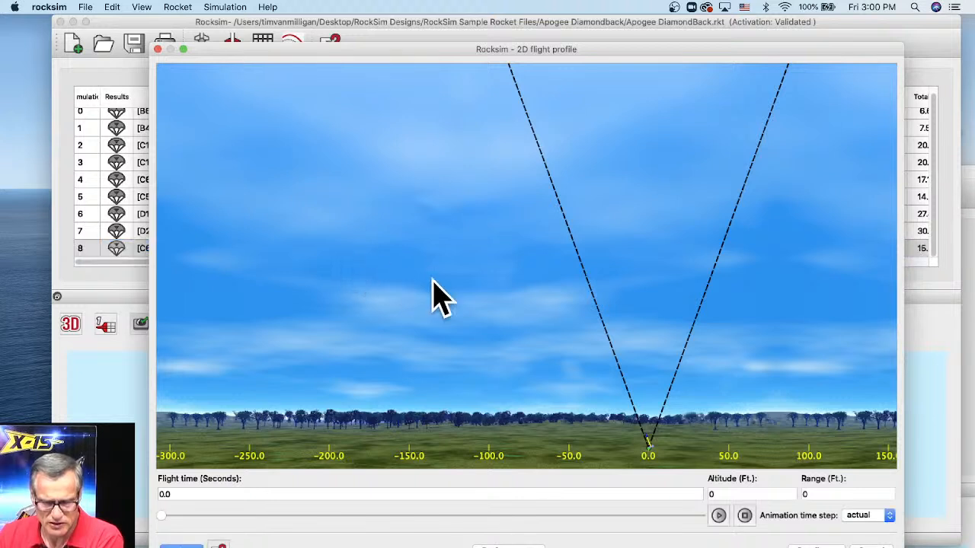
click(718, 516)
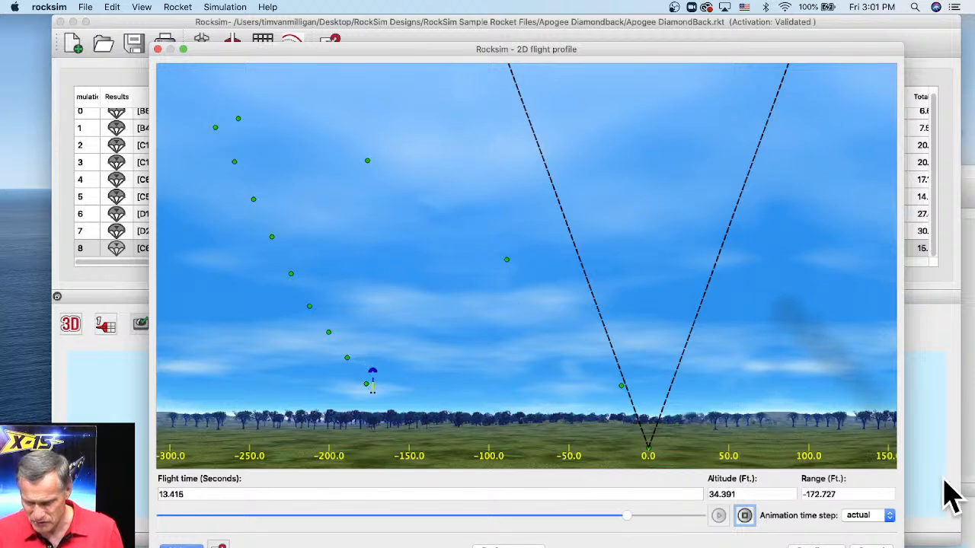
click(872, 546)
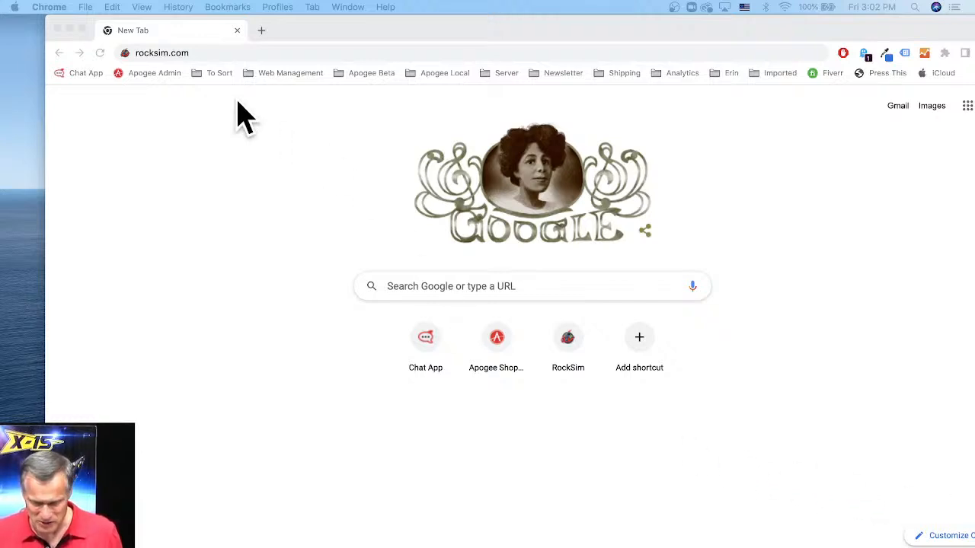
Switch to Chrome, load rocksim.com, bring the full Launch Visualizer page into view and go to its home page.
click(216, 53)
key(Return)
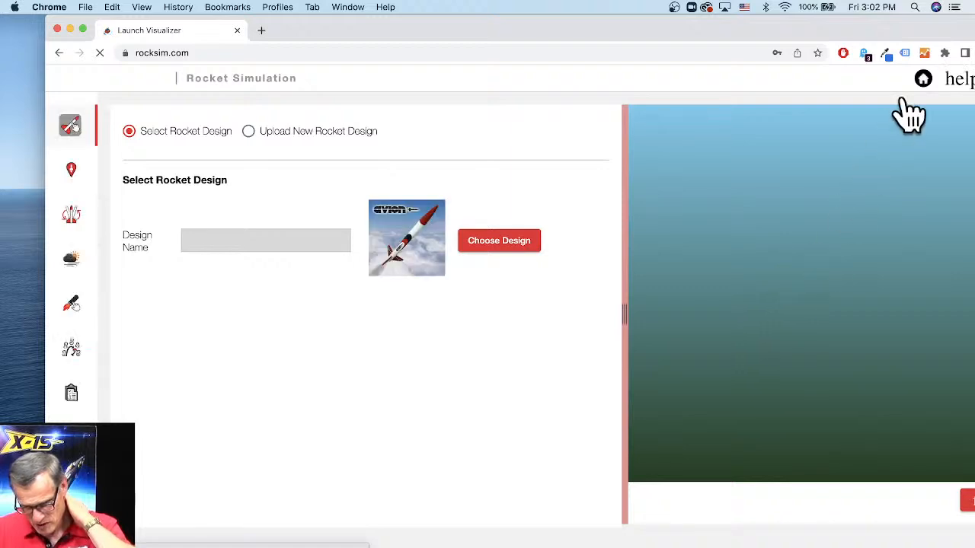
drag(927, 32, 886, 28)
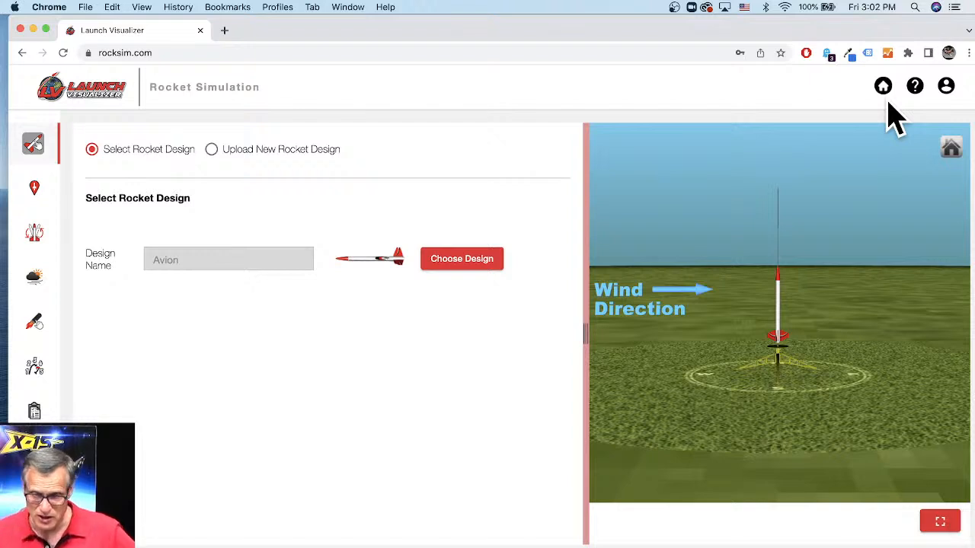
click(883, 88)
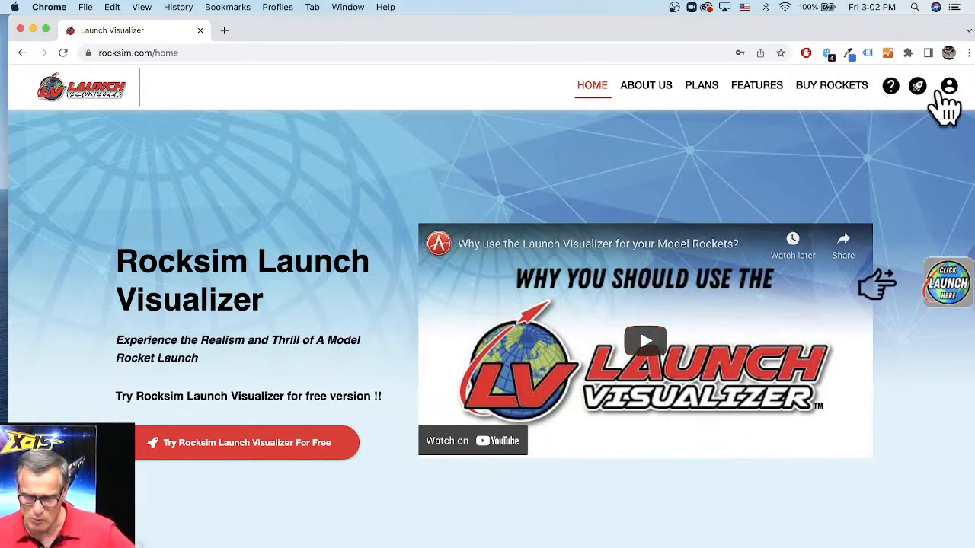
View the membership plans, open the Premium Membership payment options and bring up the coupon code entry.
click(701, 90)
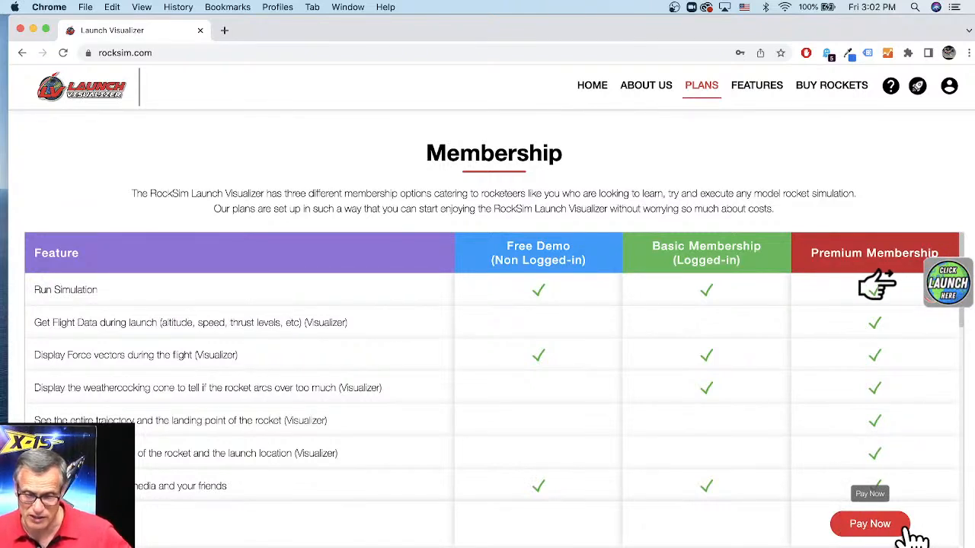
click(908, 527)
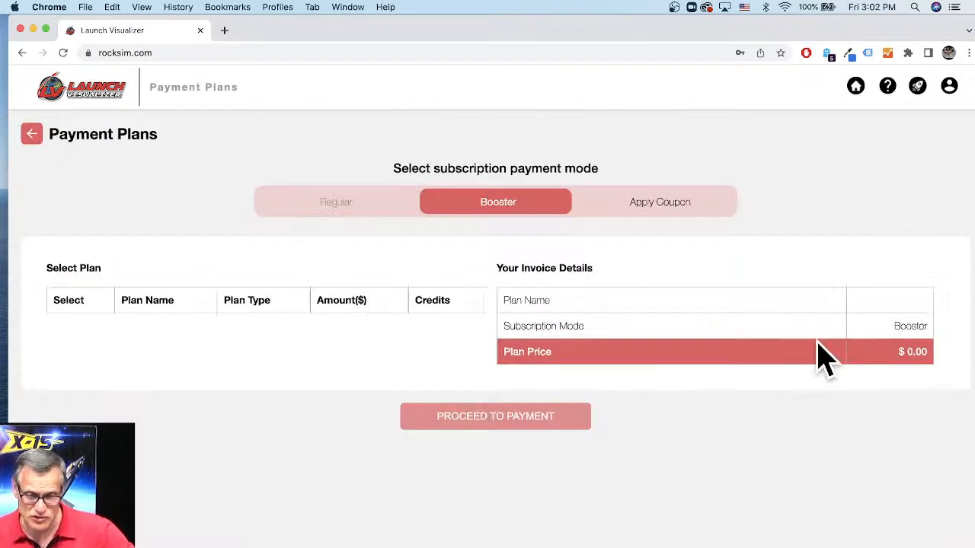
click(661, 210)
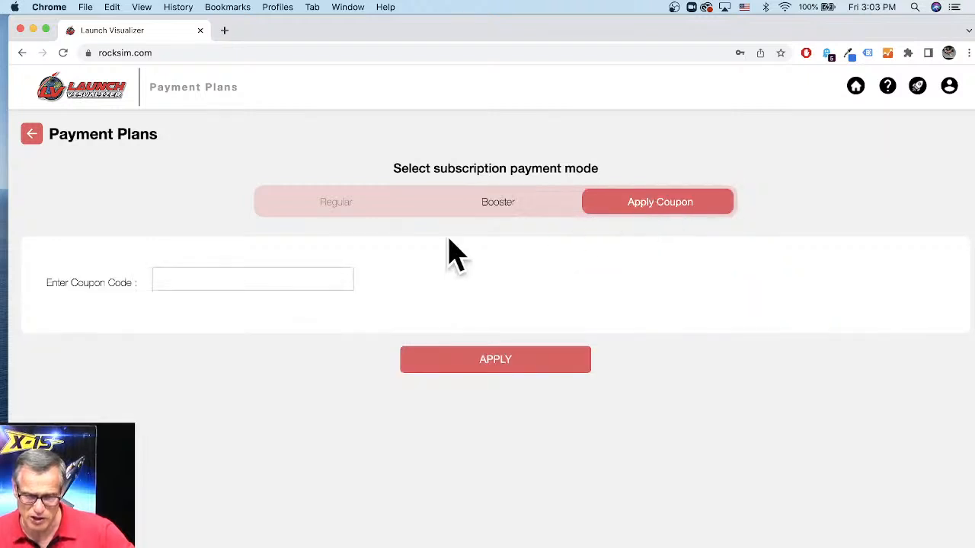
click(271, 278)
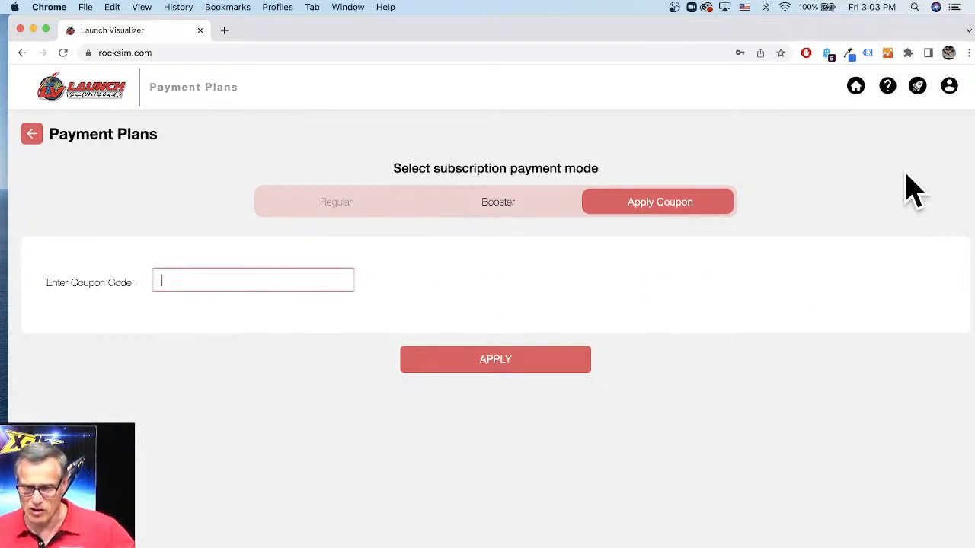
Open the account's User Dashboard and look through the Personal Information page.
click(950, 88)
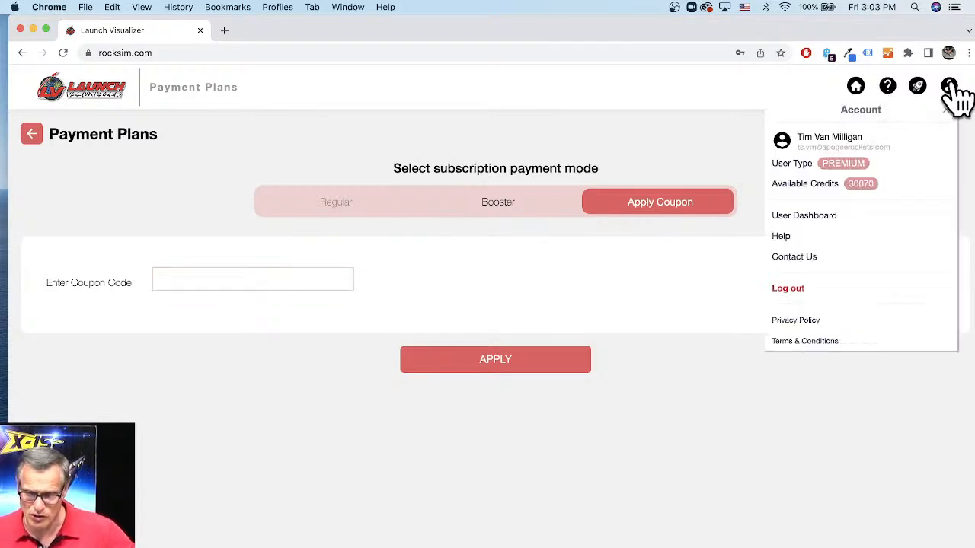
click(804, 221)
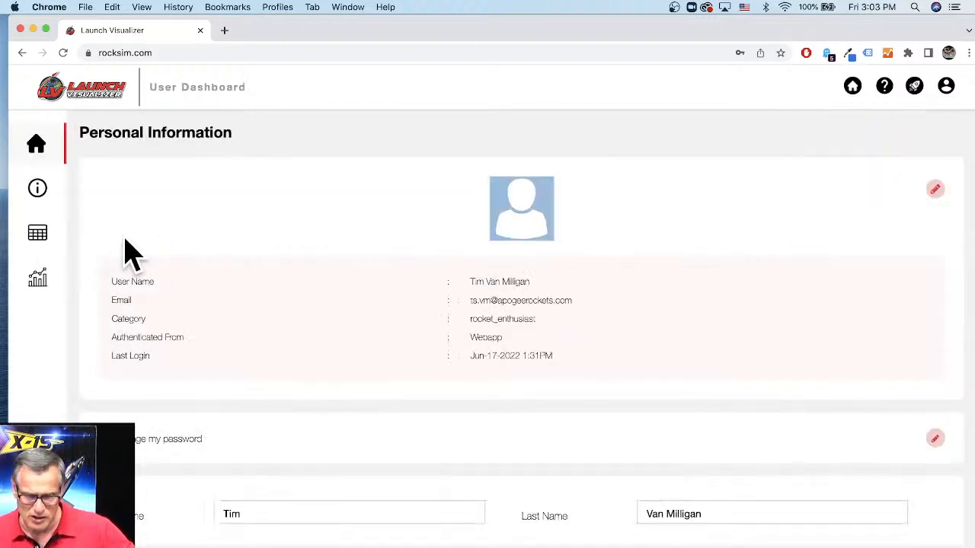
scroll(313, 285, down, 5)
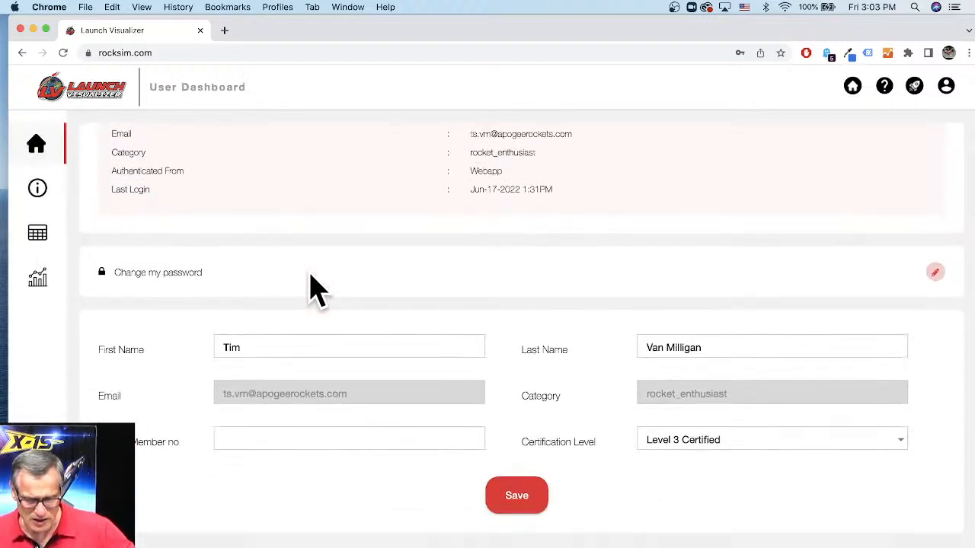
Review the Credits and Membership Data page through its payment card section, then reopen the Premium Membership payment plans and check the coupon option.
click(35, 186)
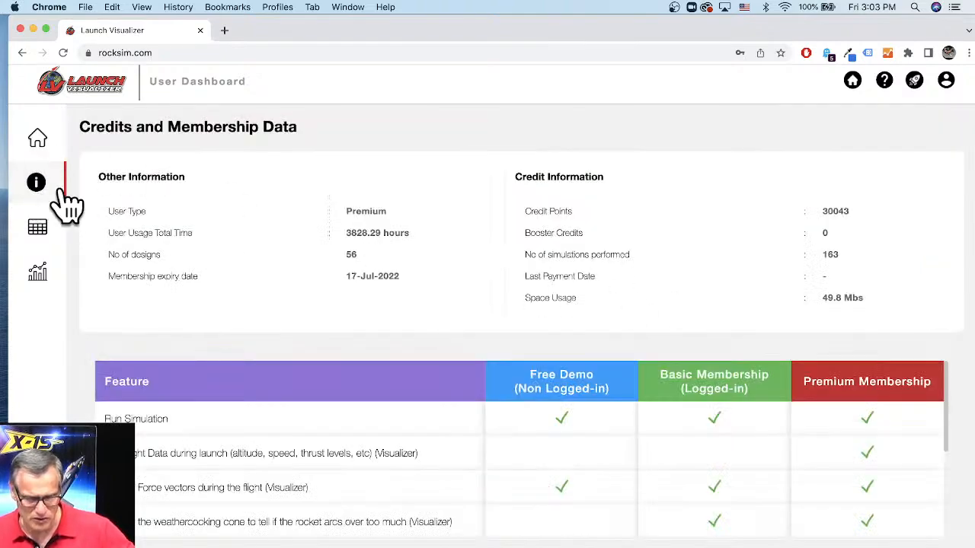
scroll(627, 298, down, 5)
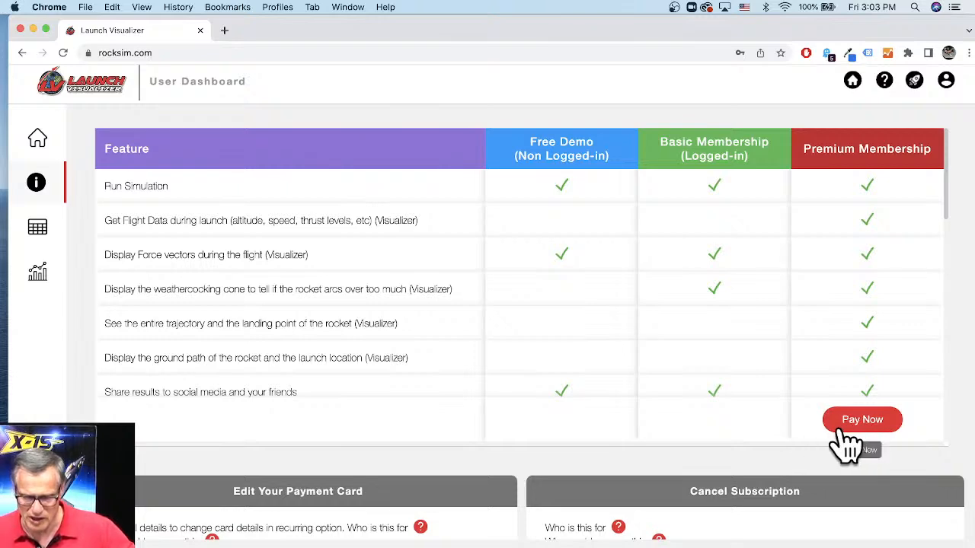
scroll(830, 438, down, 5)
scroll(486, 418, down, 4)
scroll(500, 467, down, 5)
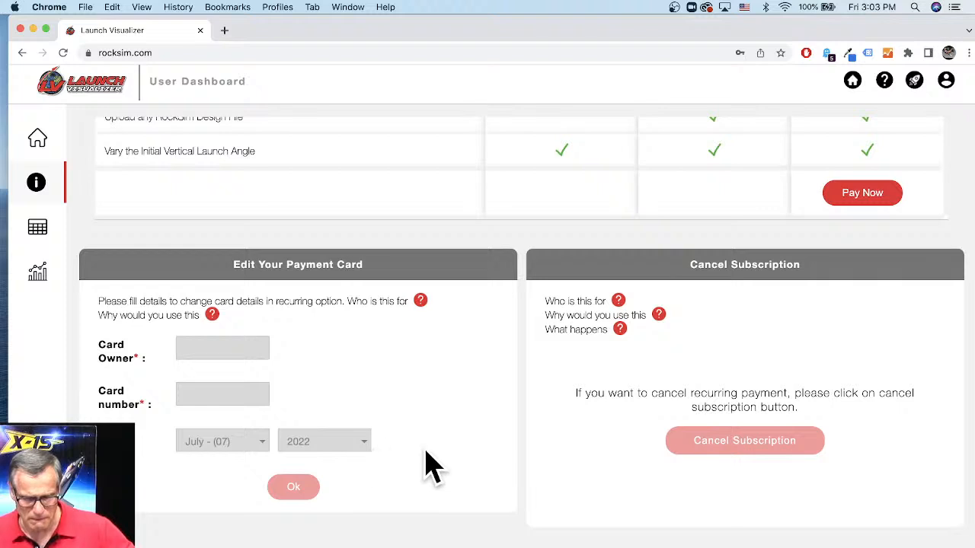
click(852, 196)
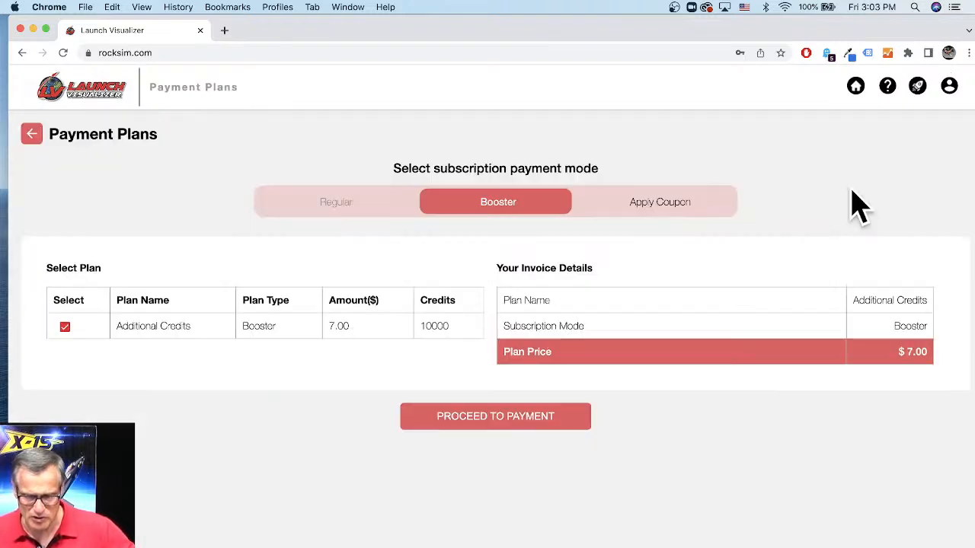
mouse_move(664, 219)
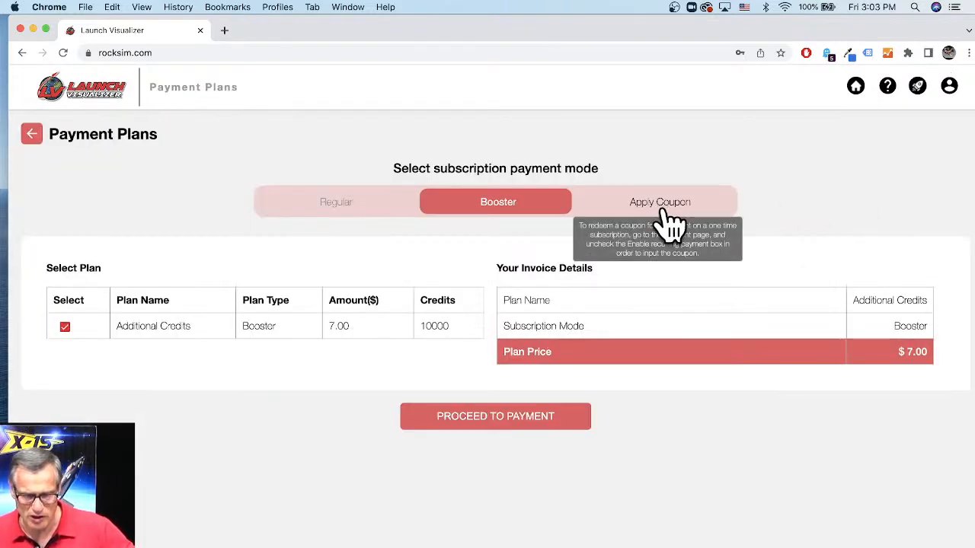